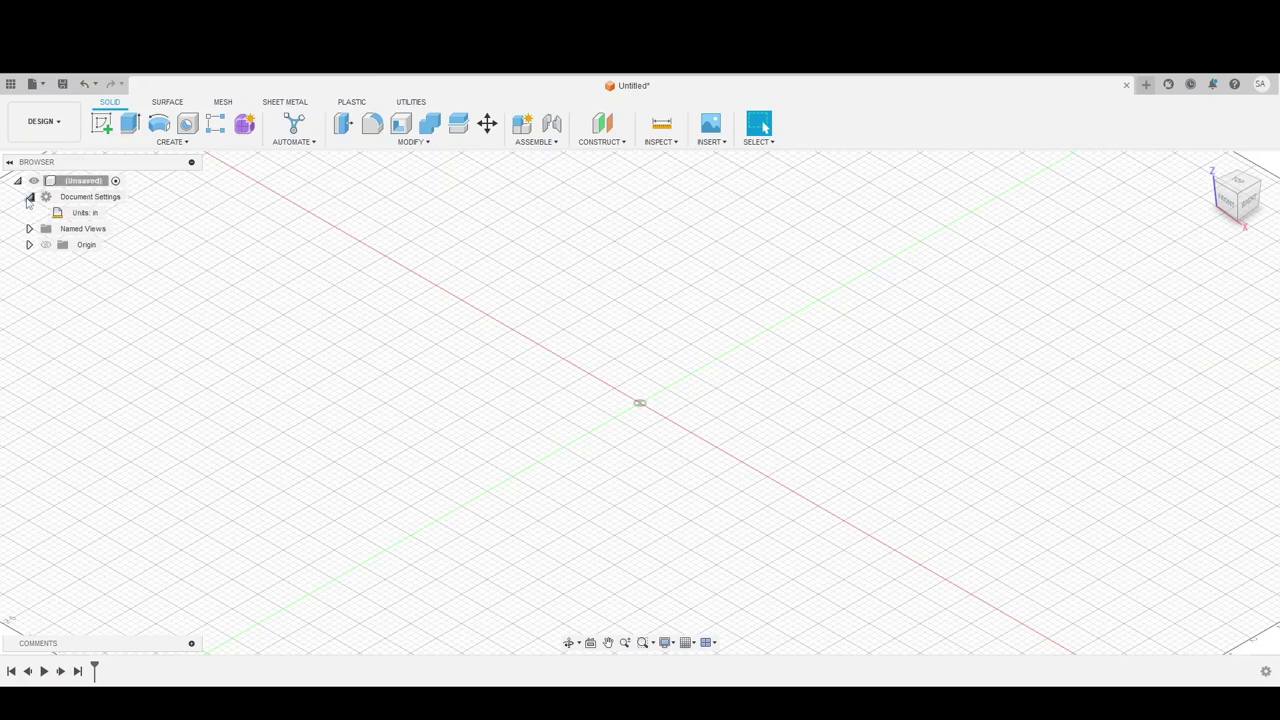
# Start a new sketch on the vertical origin plane facing the right view
pyautogui.click(31, 197)
pyautogui.click(104, 124)
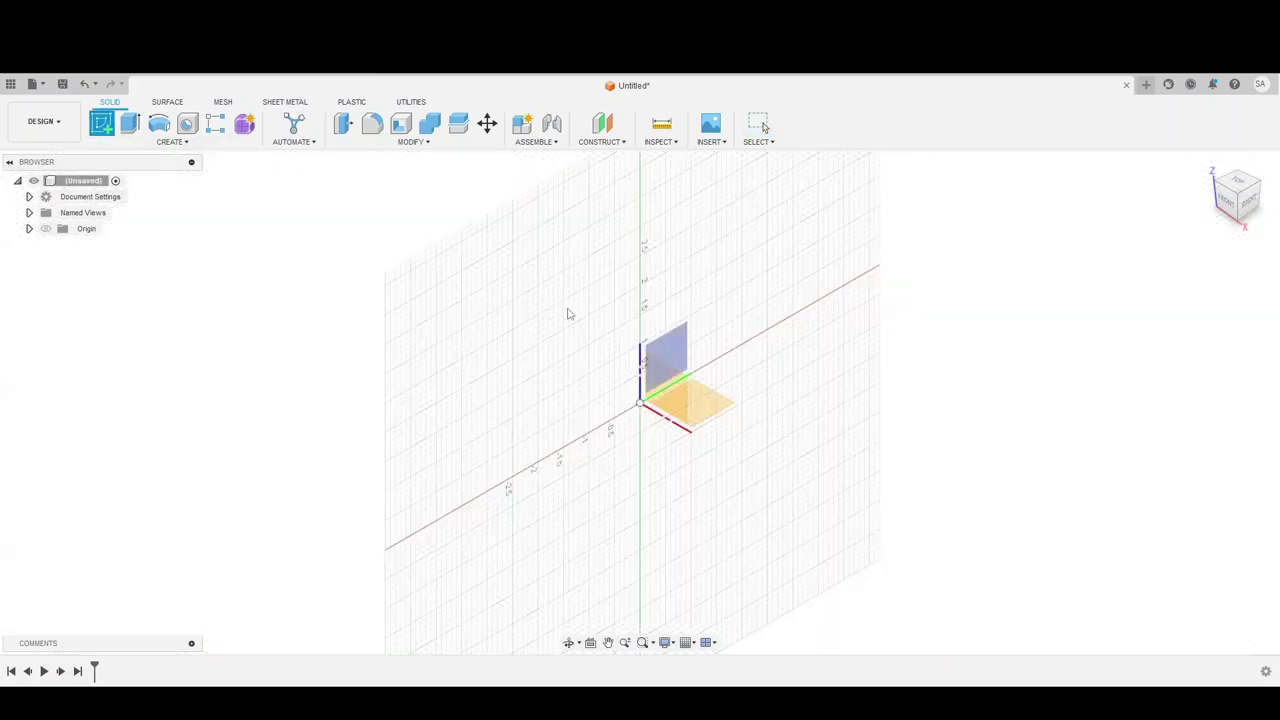
pyautogui.click(604, 314)
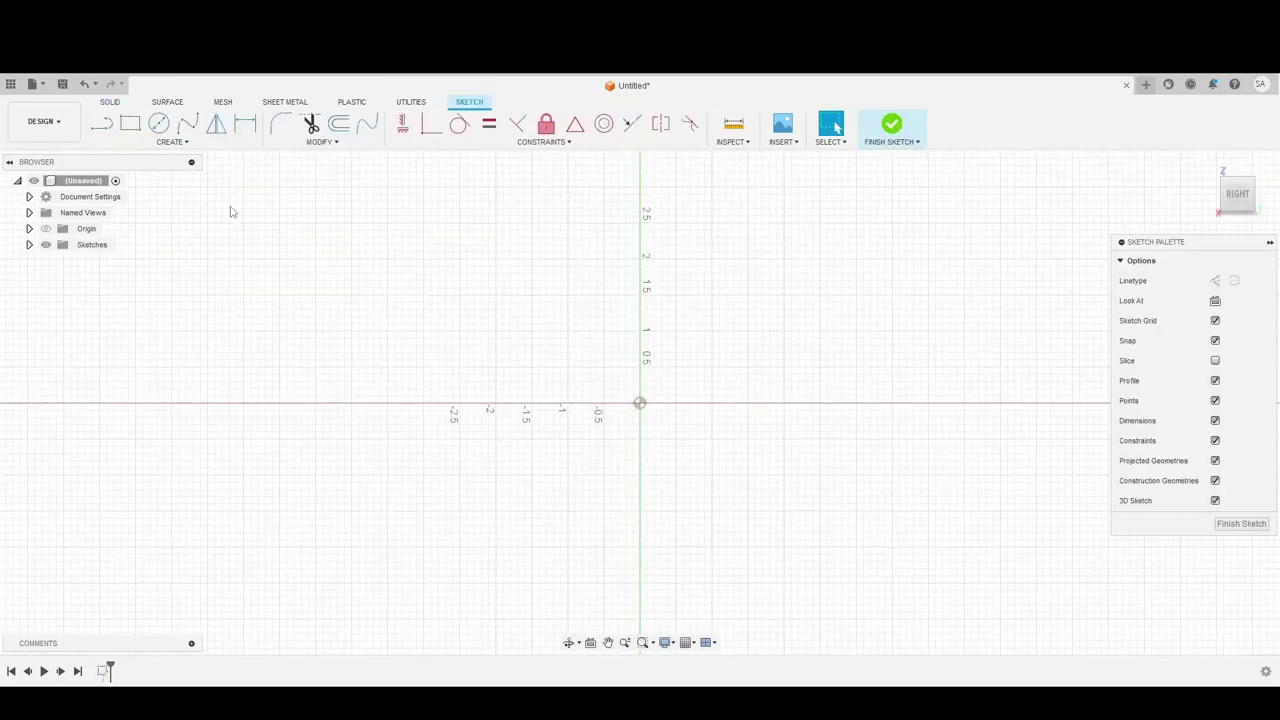
pyautogui.click(102, 122)
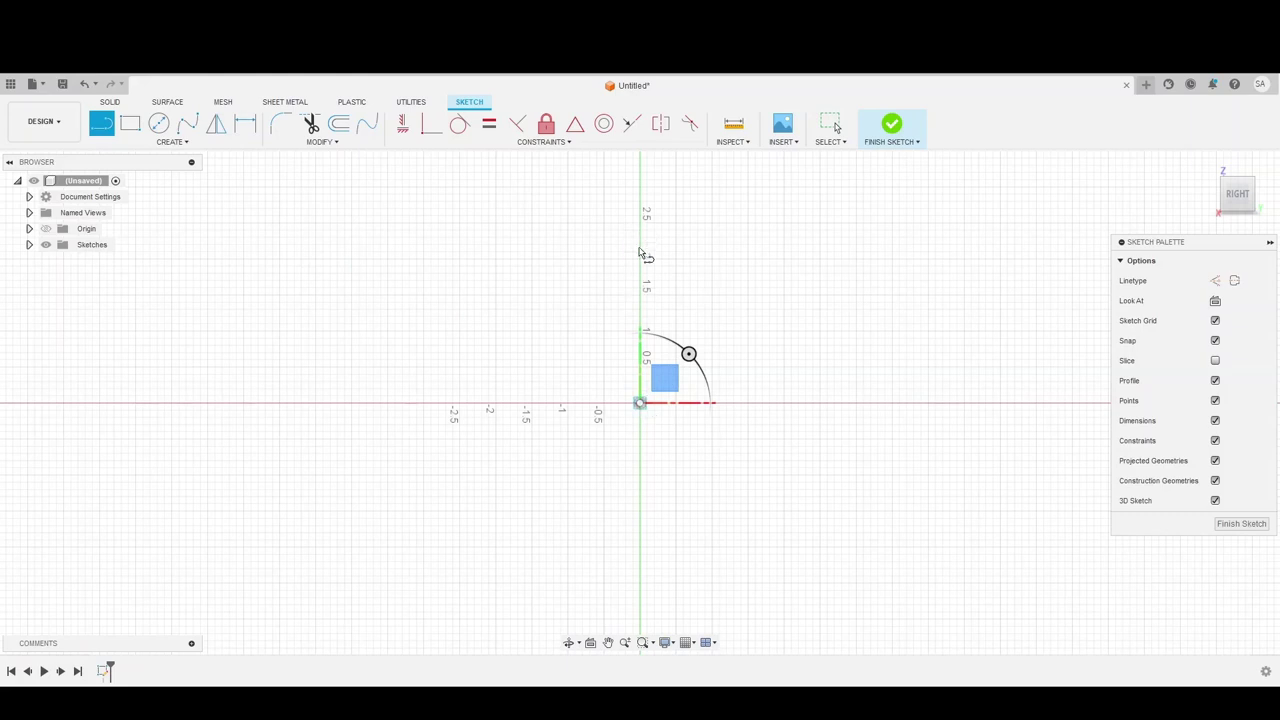
pyautogui.click(640, 403)
pyautogui.click(647, 374)
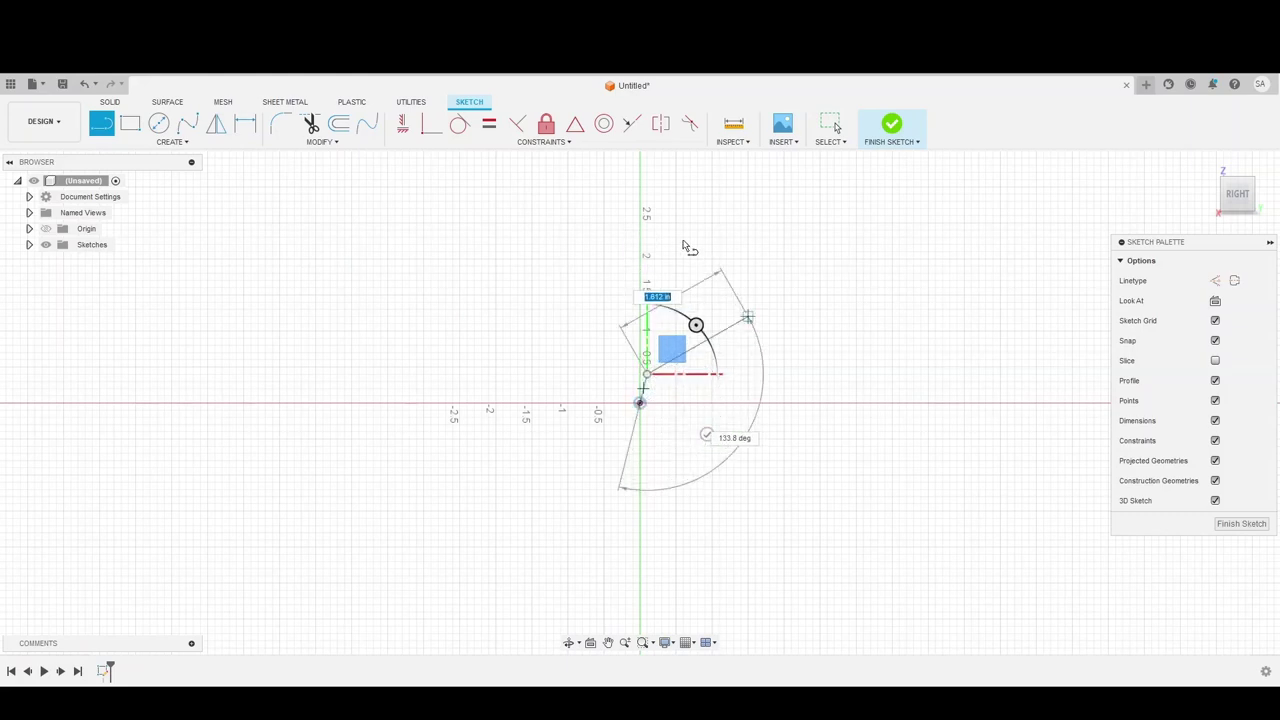
pyautogui.press('Escape')
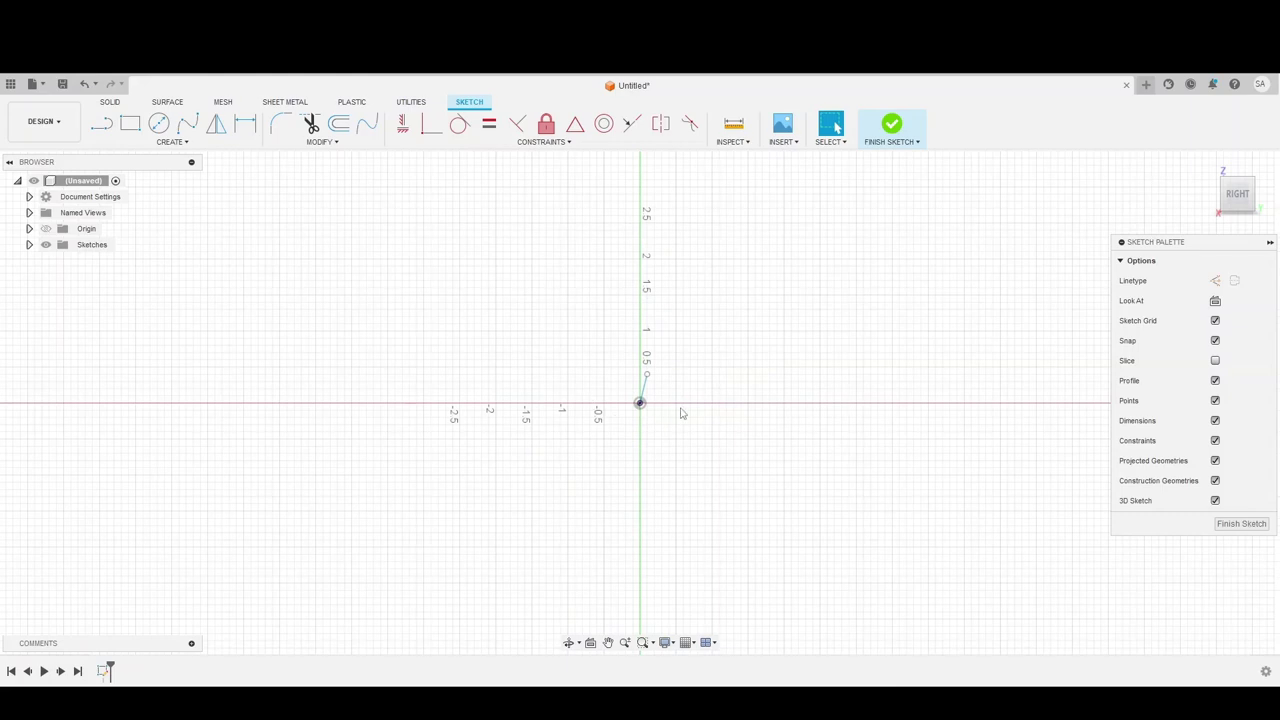
# Draw a 3 in vertical line upward from the origin and place its dimension to the right of the line
pyautogui.press('l')
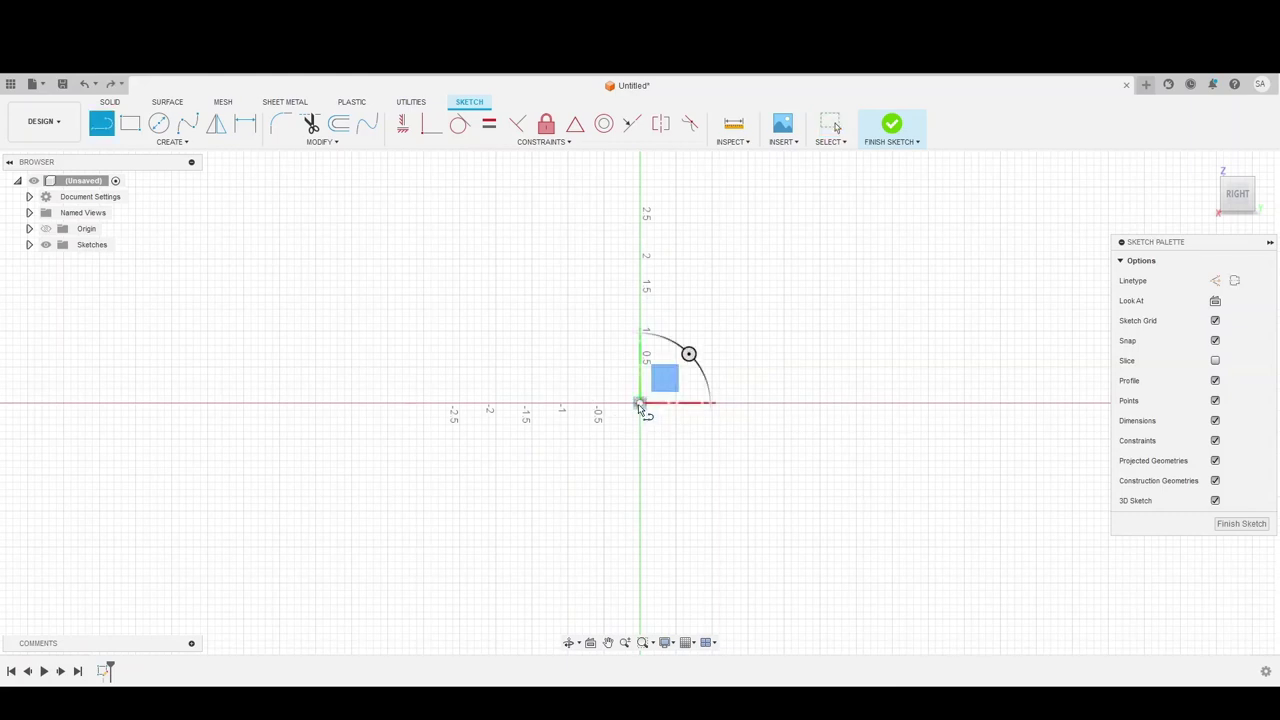
pyautogui.click(640, 403)
pyautogui.write('3')
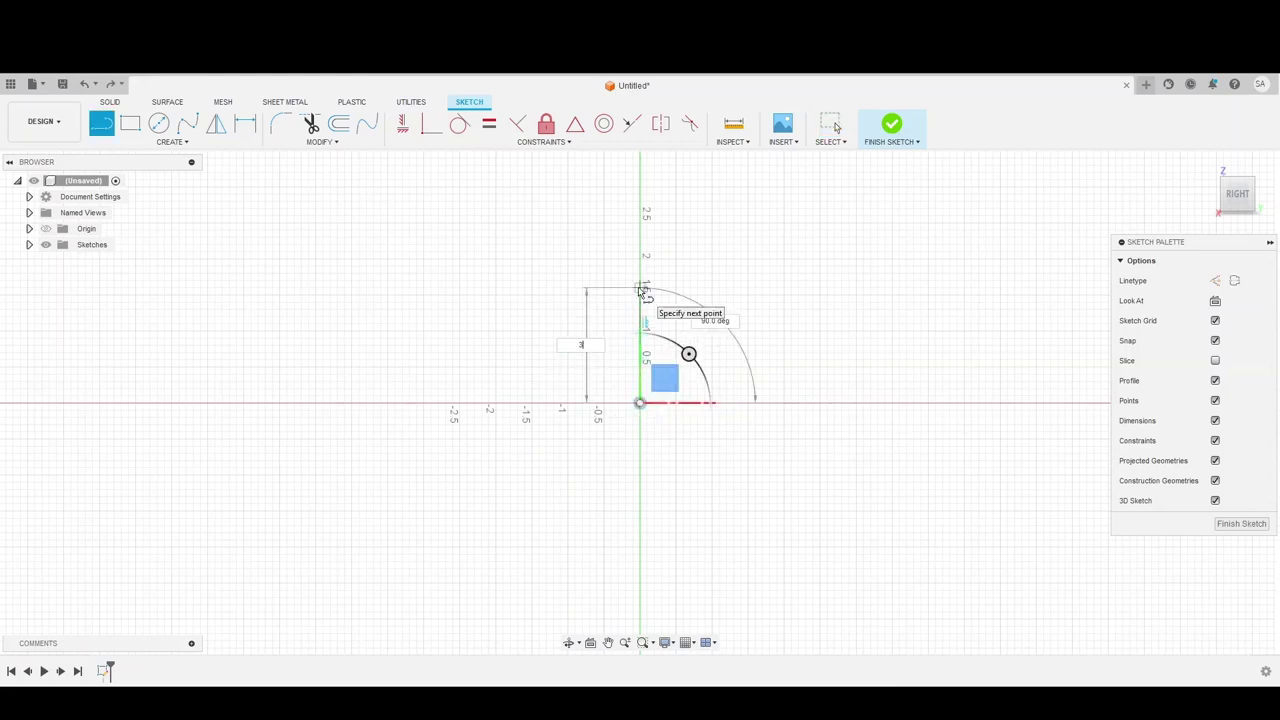
pyautogui.press('Return')
pyautogui.press('Escape')
pyautogui.scroll(3, 657, 371)
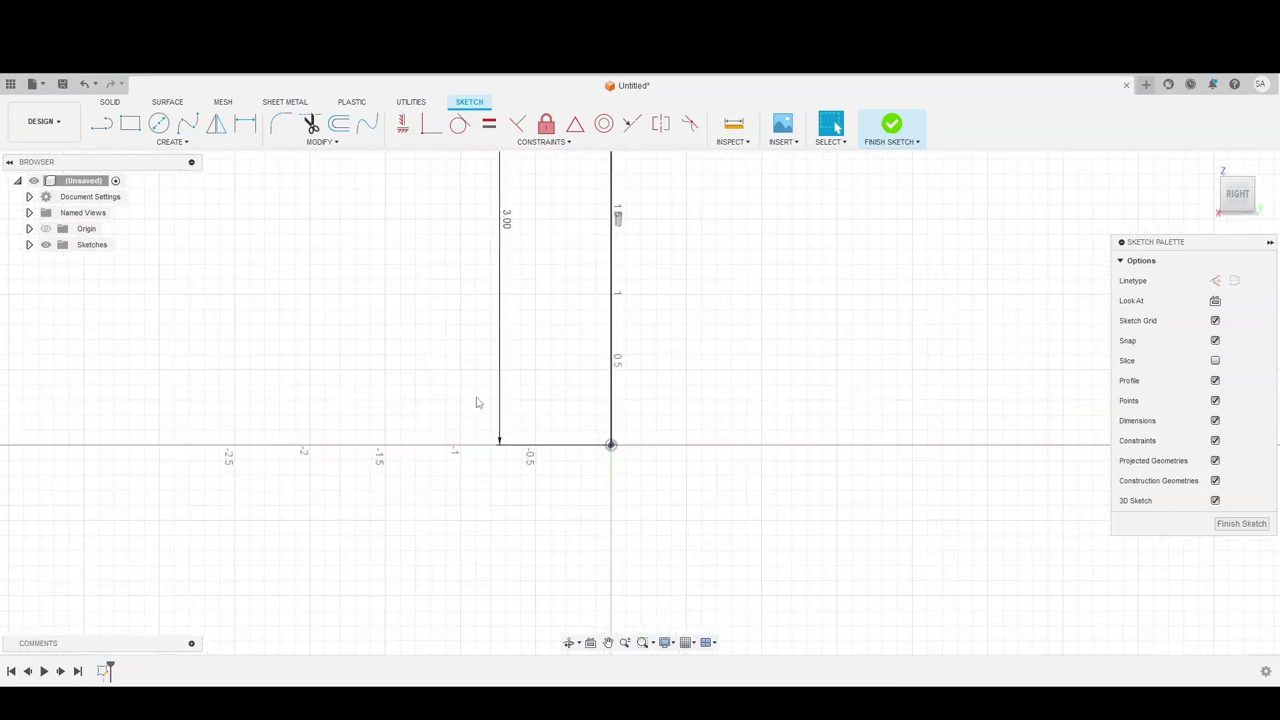
pyautogui.moveTo(501, 414); pyautogui.dragTo(684, 411)
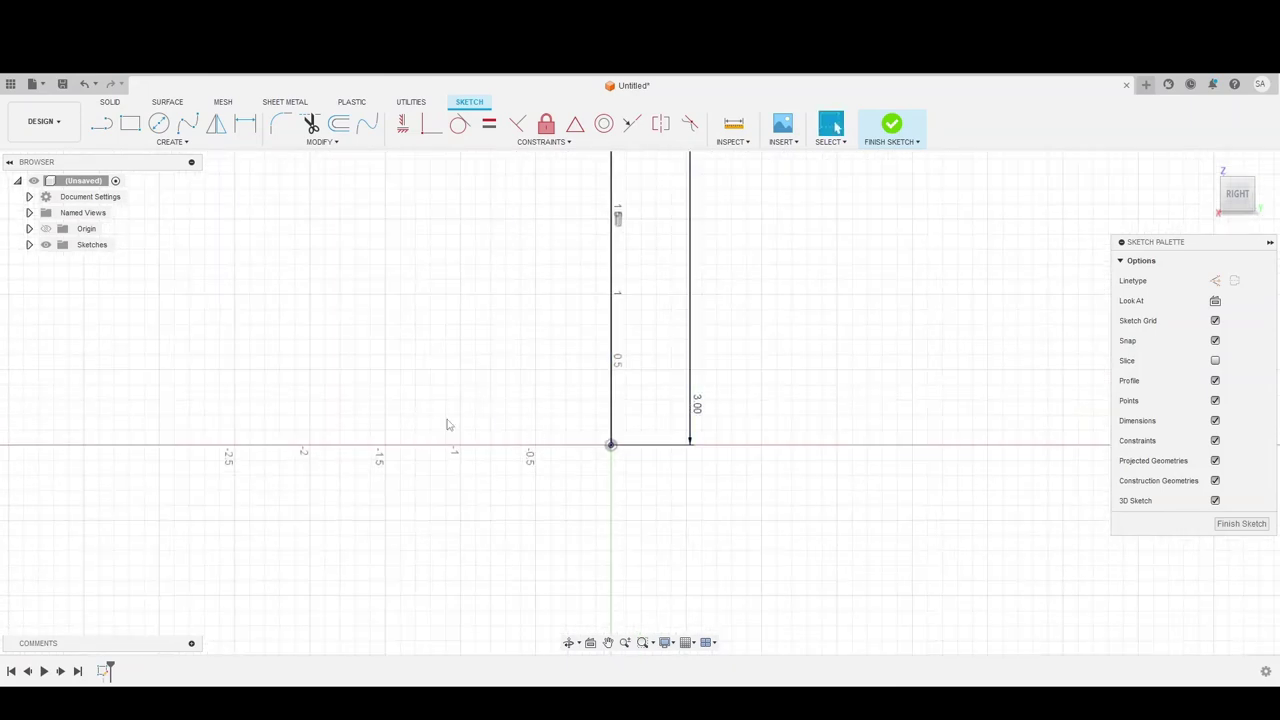
# Draw a 0.75 in horizontal line to the left from the origin as the profile's base
pyautogui.moveTo(446, 423)
pyautogui.mouseDown(button='middle')
pyautogui.moveTo(720, 449)
pyautogui.moveTo(671, 481)
pyautogui.moveTo(560, 480)
pyautogui.mouseUp(button='middle')
pyautogui.scroll(4, 671, 481)
pyautogui.press('l')
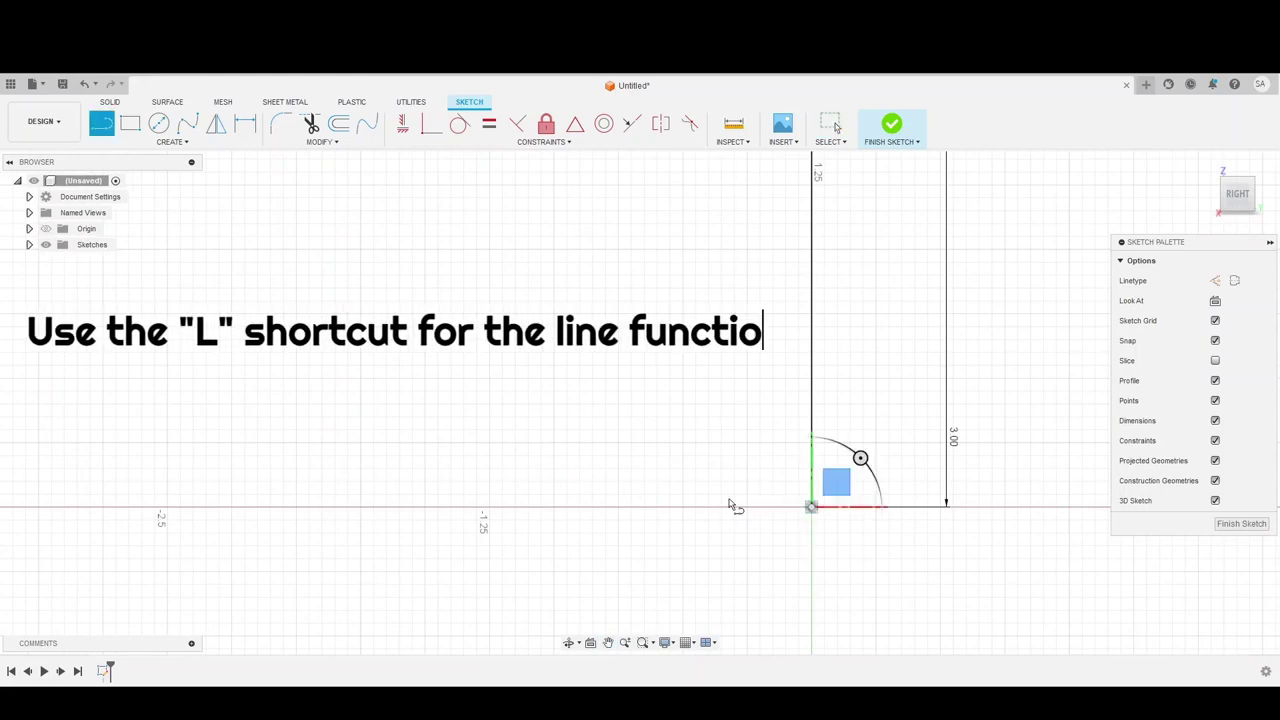
pyautogui.click(811, 507)
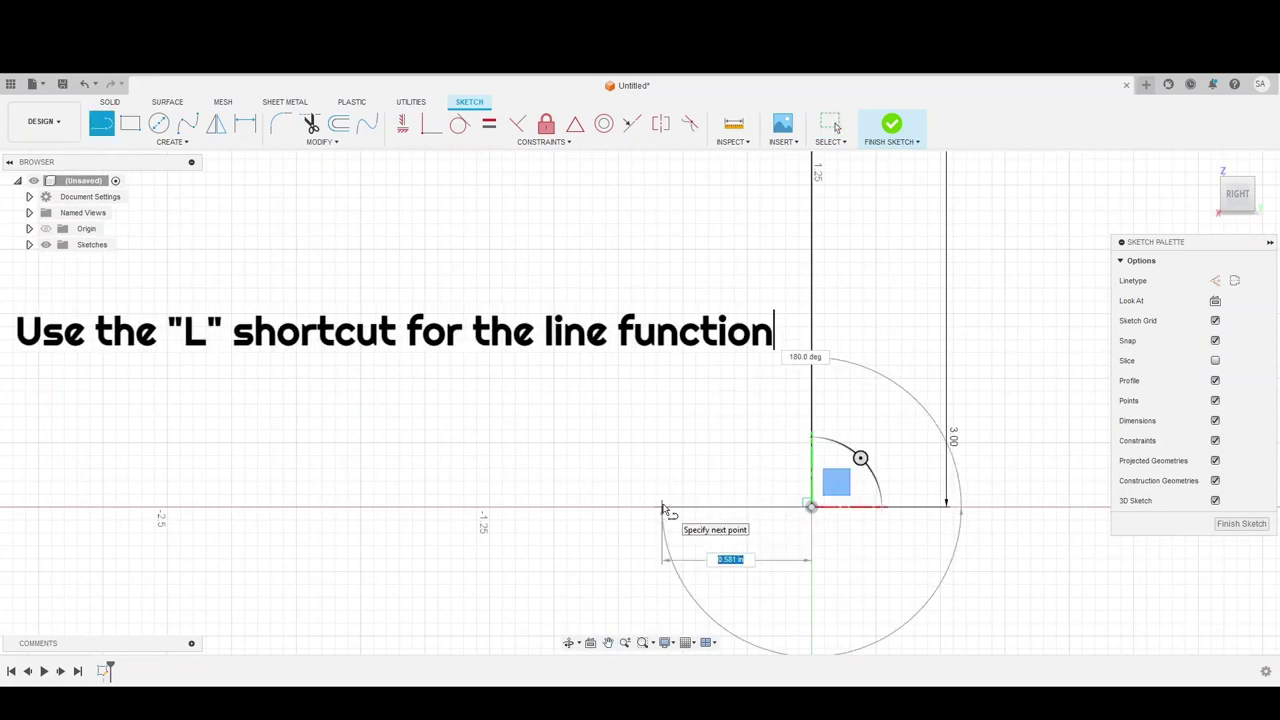
pyautogui.write('0.75')
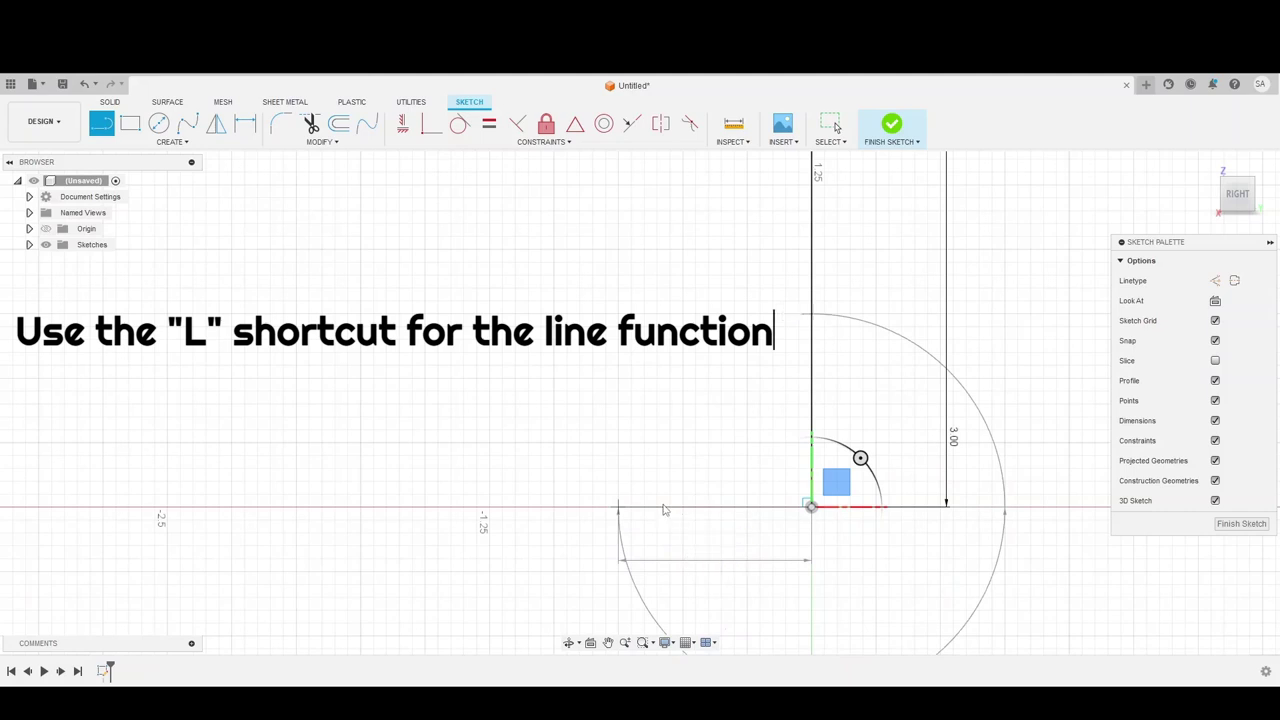
pyautogui.press('Return')
pyautogui.press('Escape')
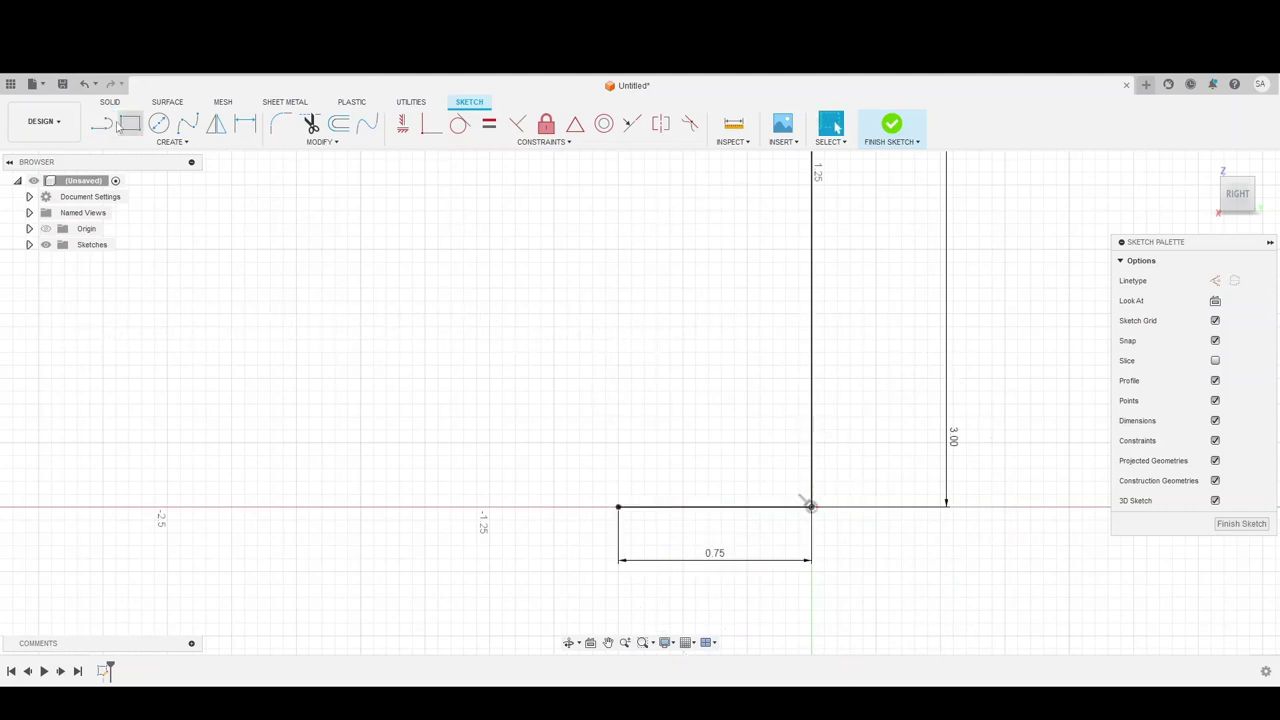
# Draw a 0.20 in line up the vertical axis from the origin, continuing with a 0.60 in horizontal line to the left
pyautogui.press('l')
pyautogui.click(811, 507)
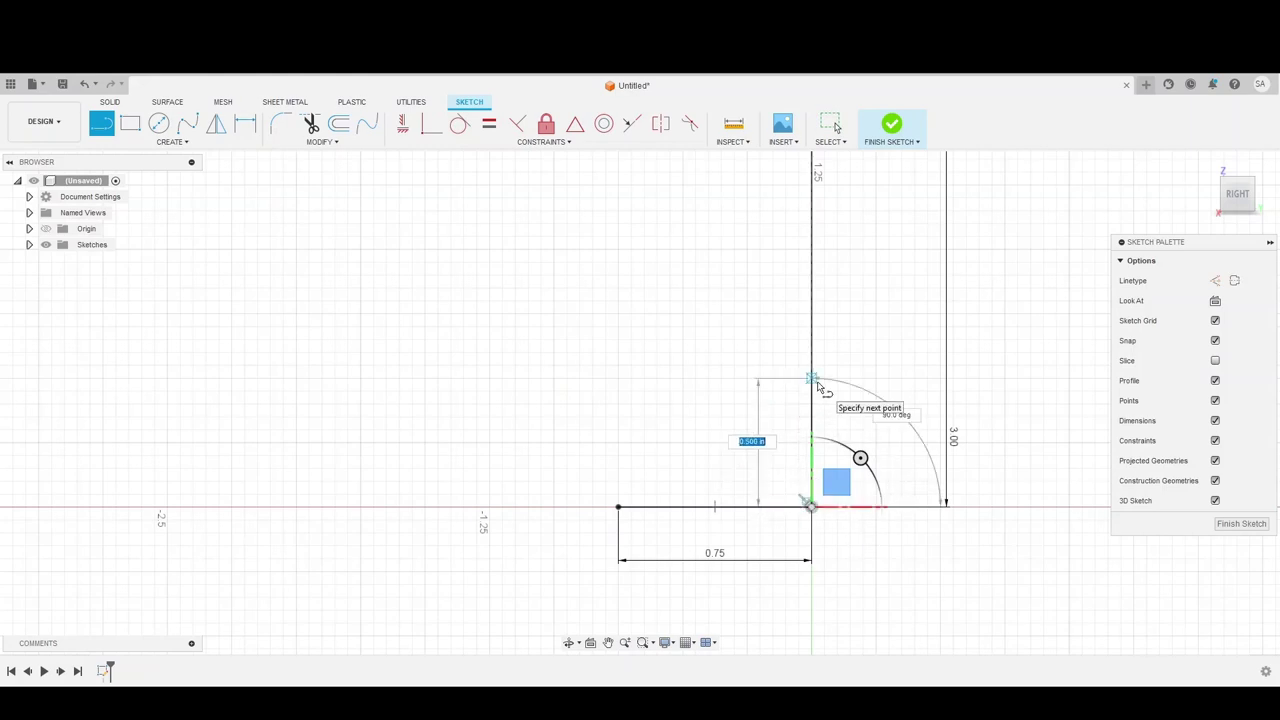
pyautogui.press('BackSpace')
pyautogui.press('Tab')
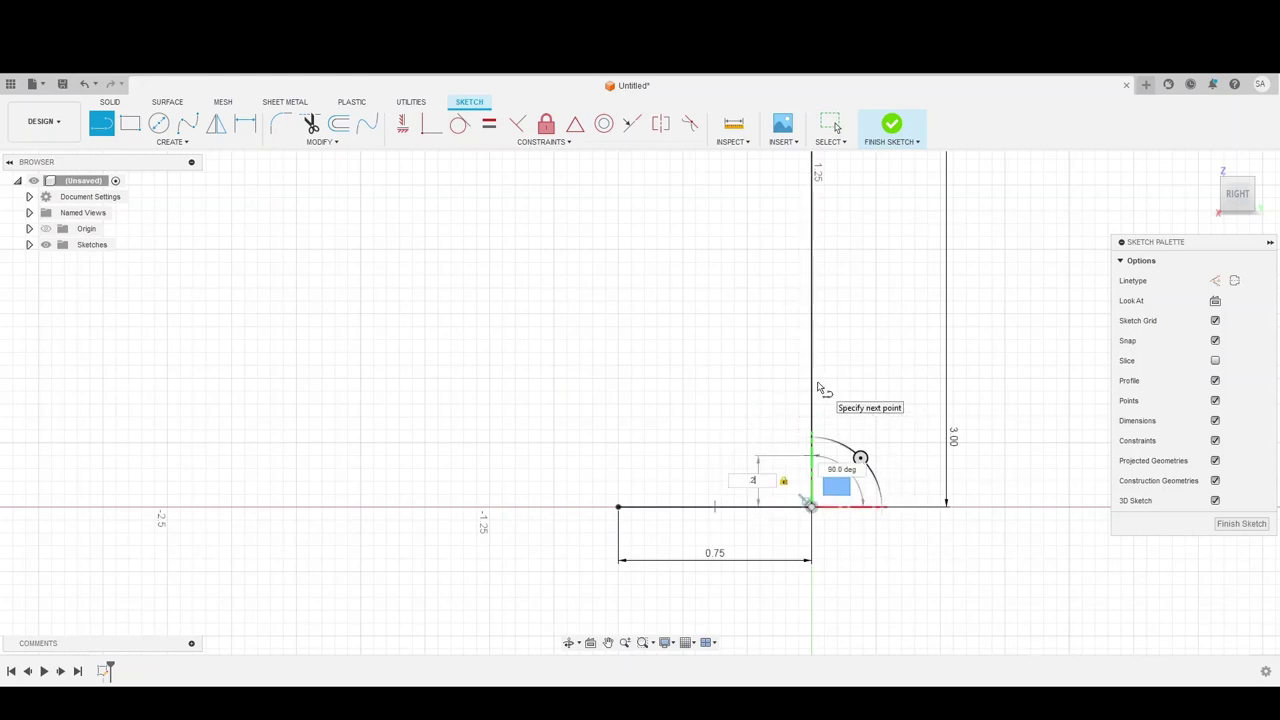
pyautogui.press('Return')
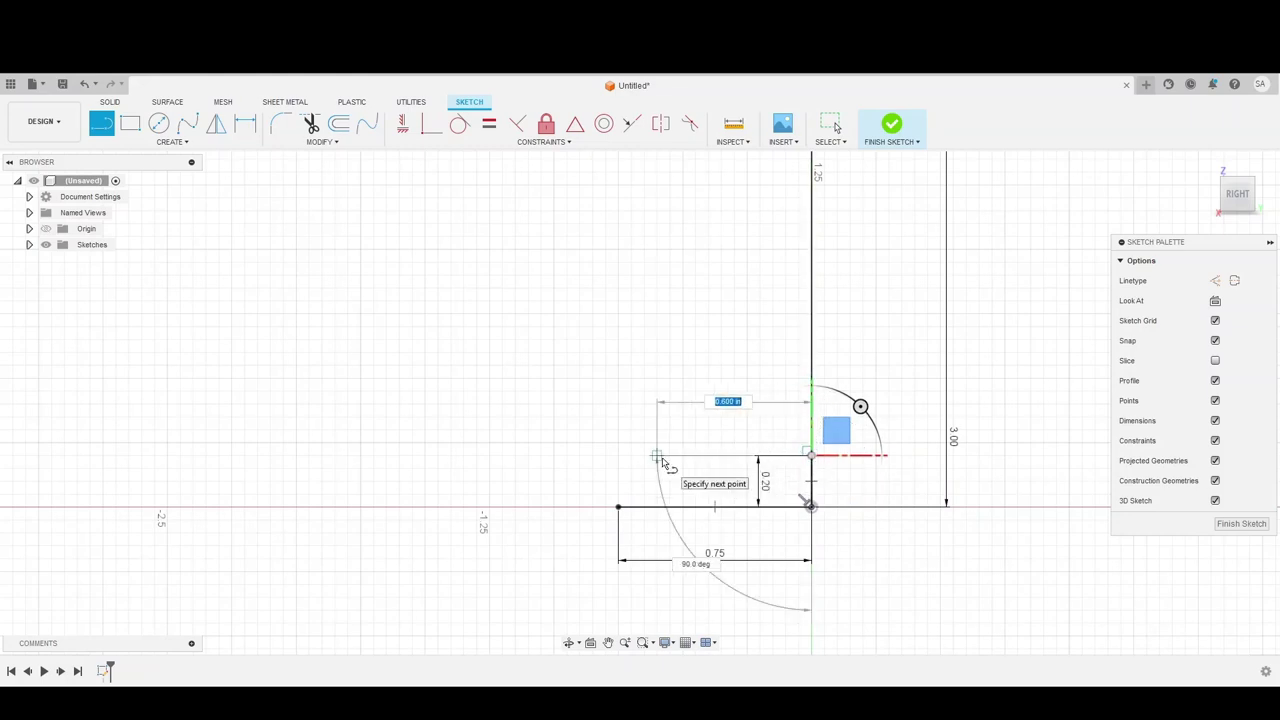
pyautogui.write('6')
pyautogui.press('Return')
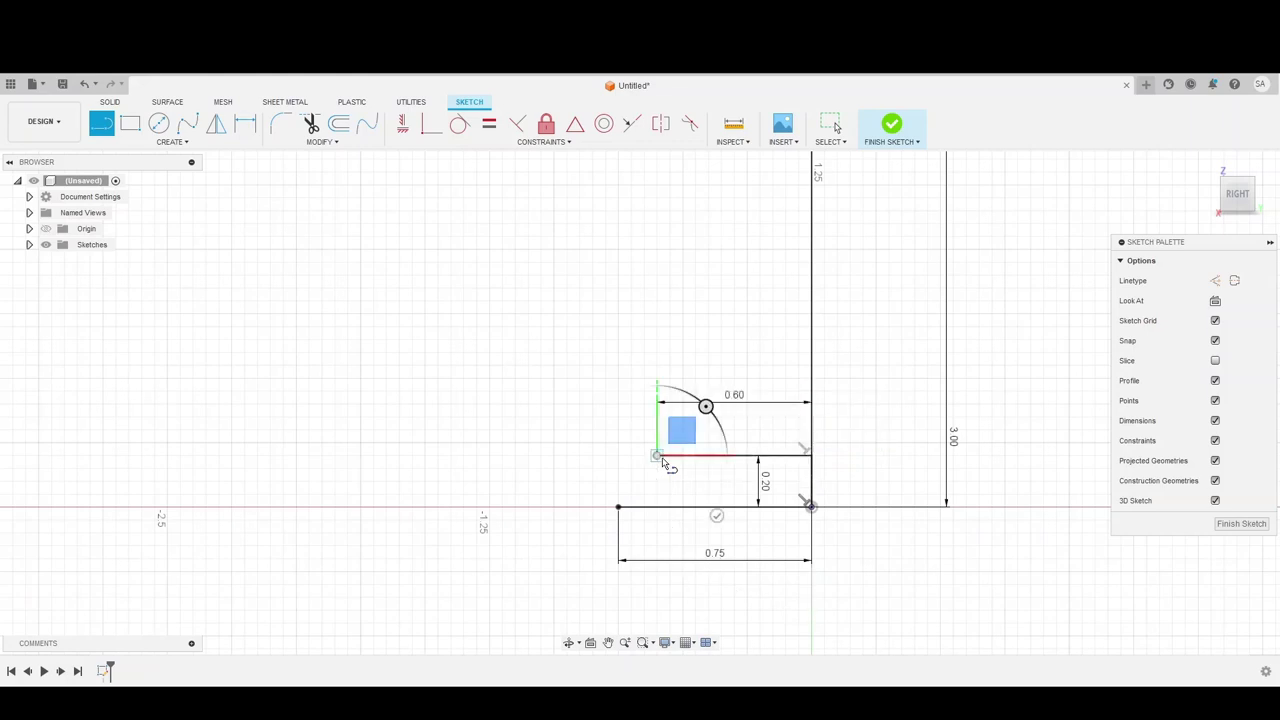
pyautogui.press('Escape')
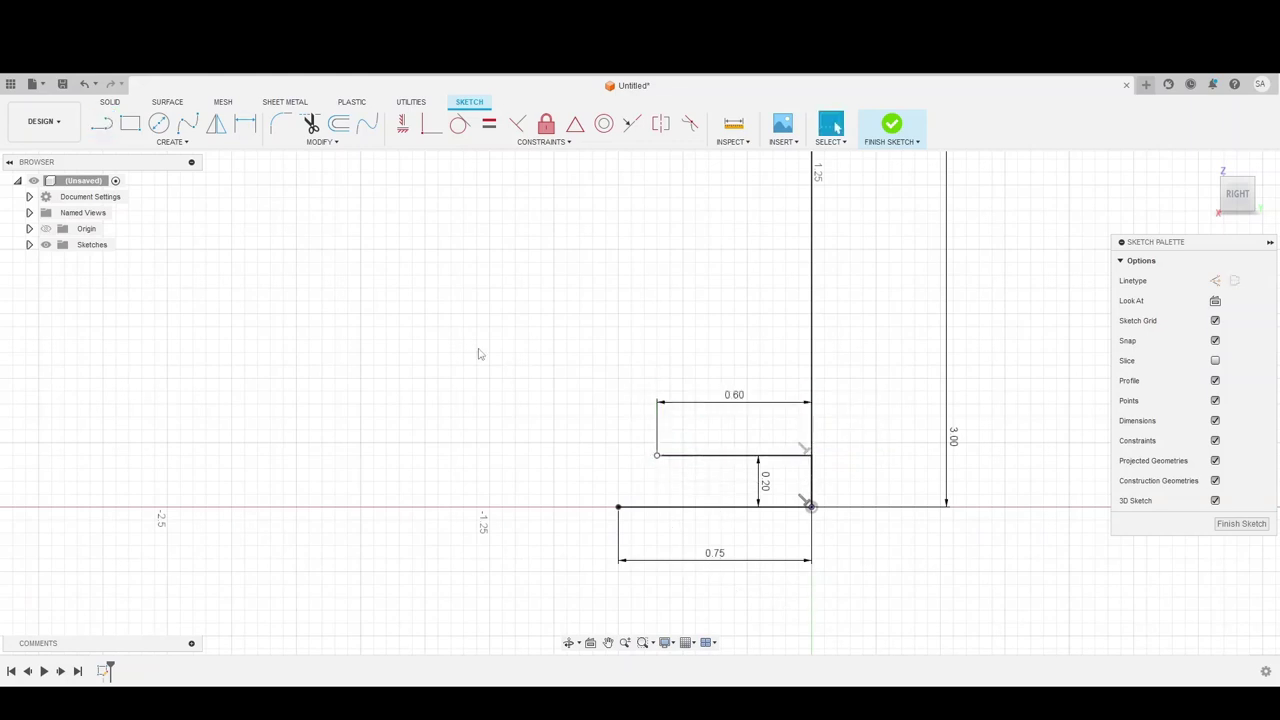
# Close the base tier with a slightly outward-bulging 3-point arc joining the left ends of the 0.60 in and 0.75 in lines
pyautogui.click(152, 142)
pyautogui.moveTo(155, 197)
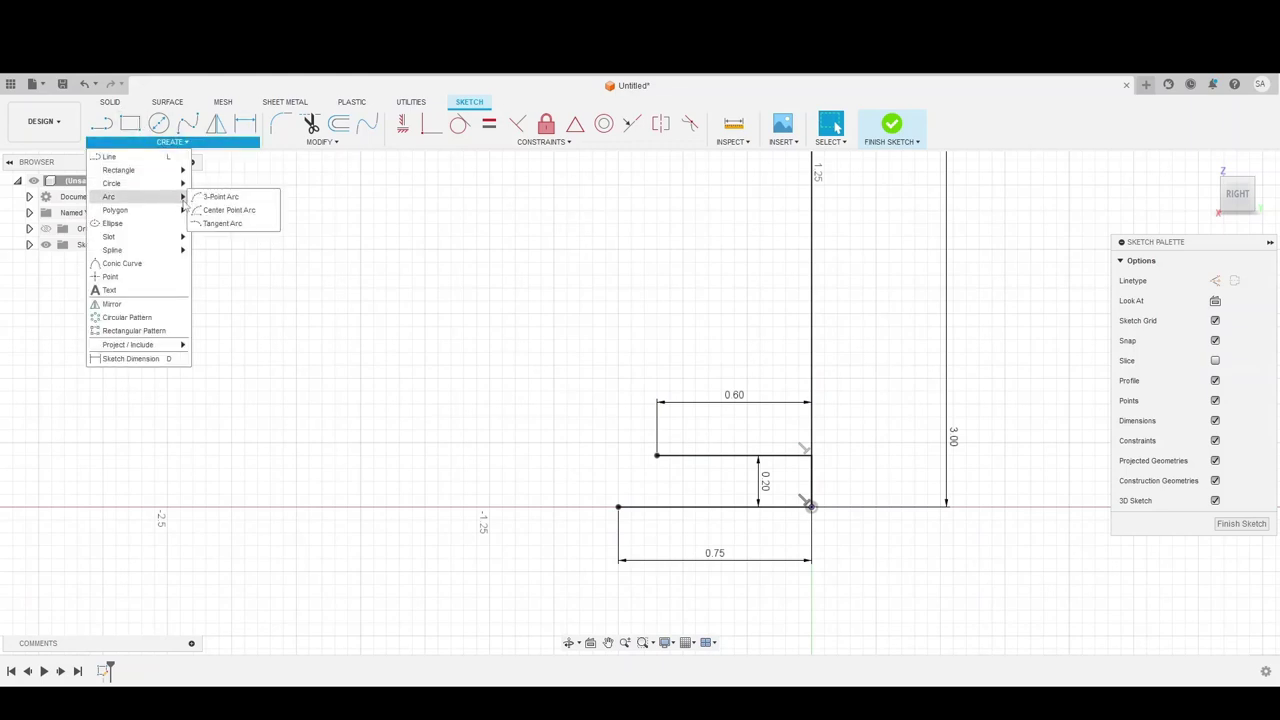
pyautogui.click(220, 208)
pyautogui.click(657, 456)
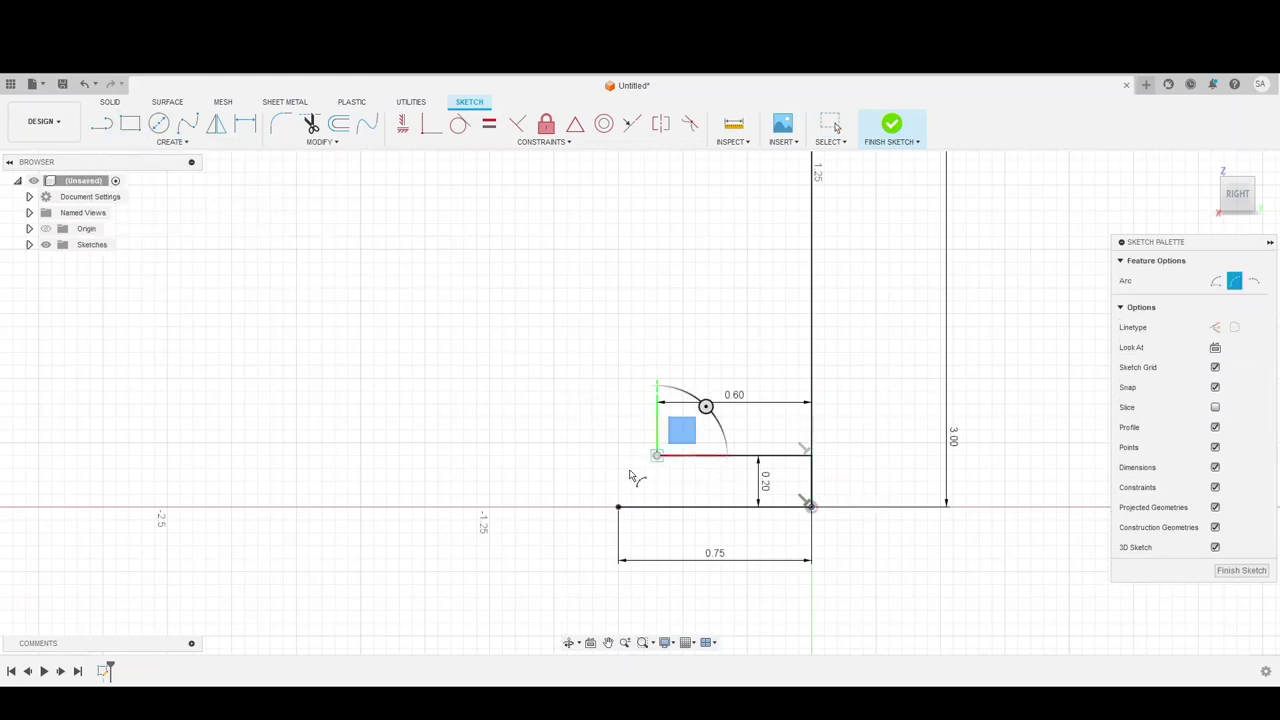
pyautogui.click(618, 507)
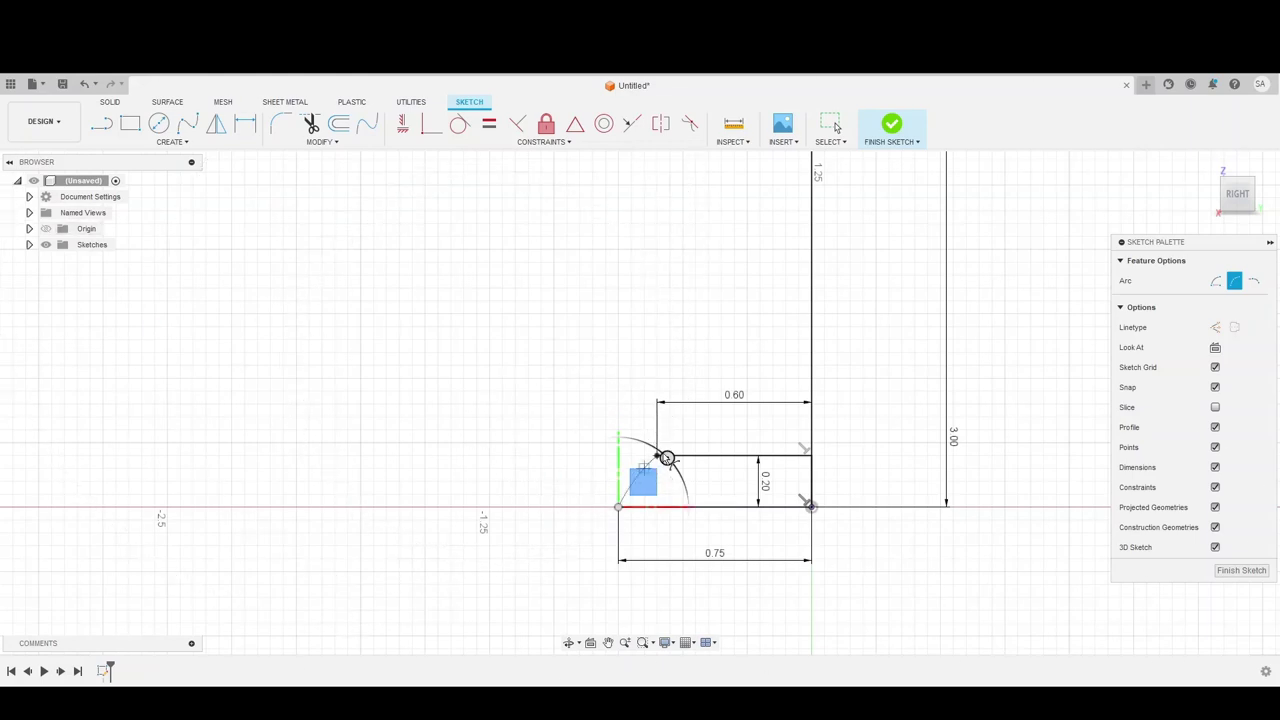
pyautogui.click(645, 470)
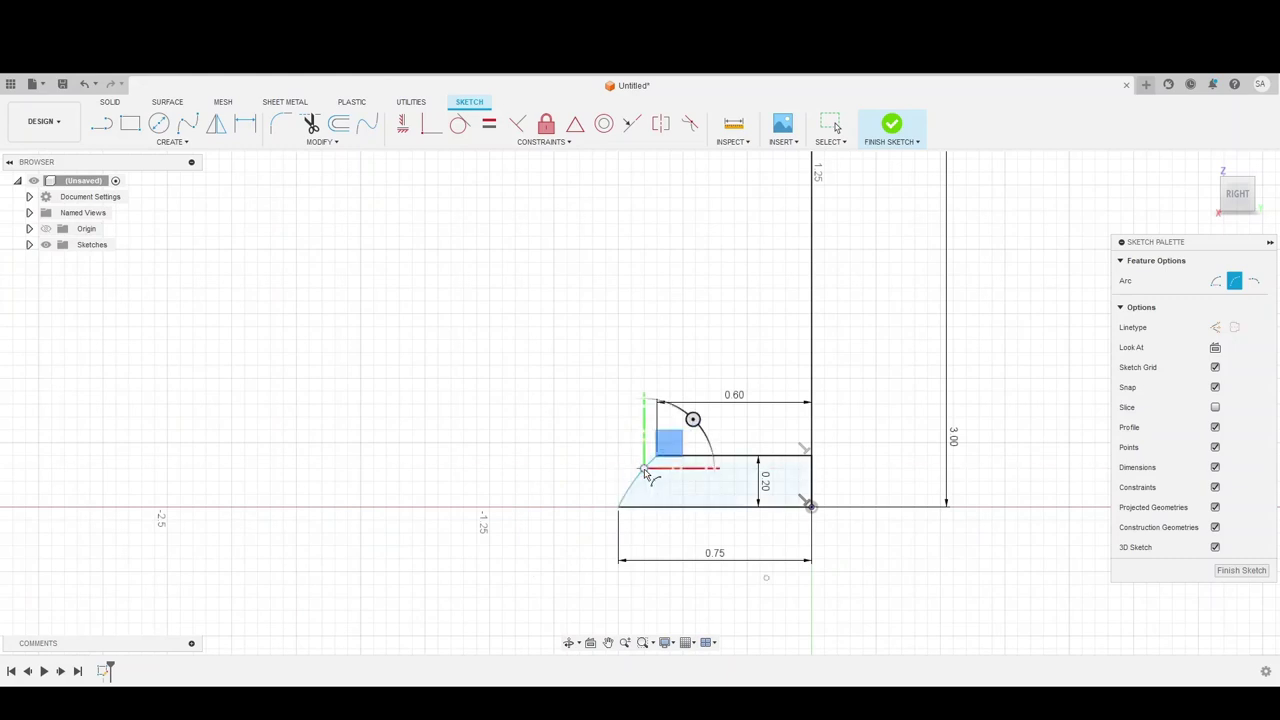
pyautogui.press('Escape')
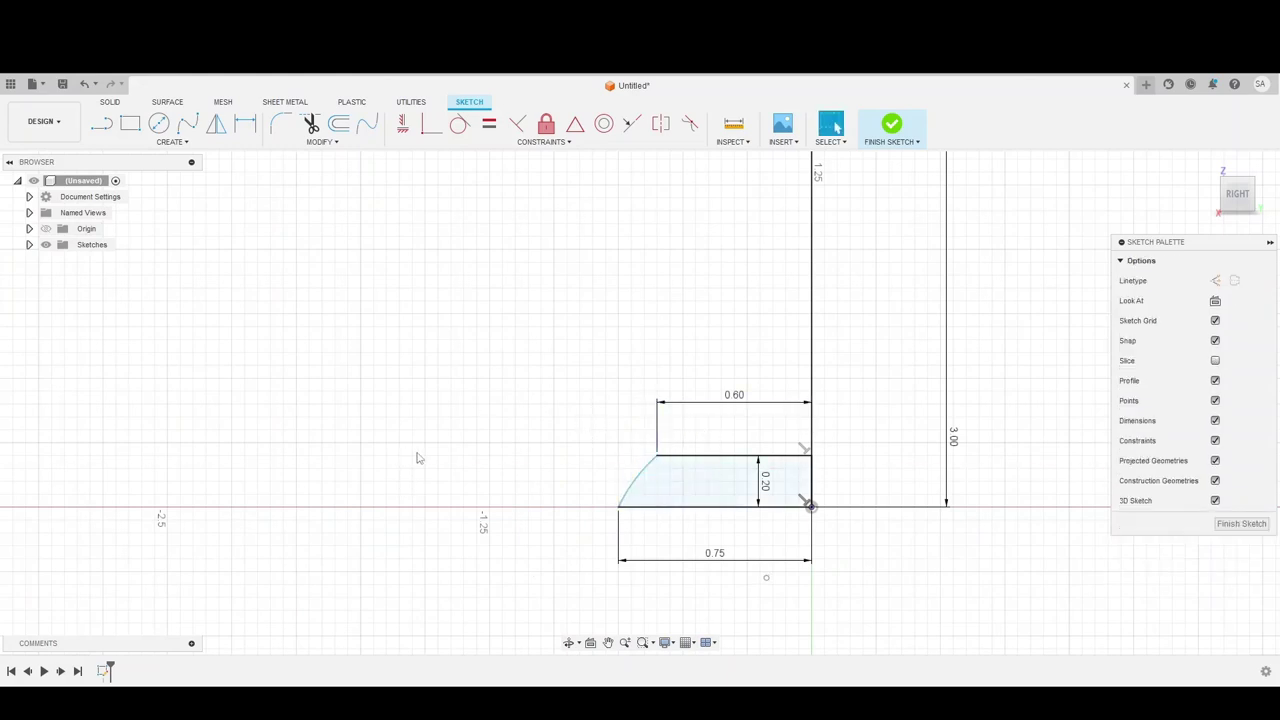
# Draw another 0.20 in line up the axis from the base tier, continuing with a 0.60 in horizontal line to the left
pyautogui.press('l')
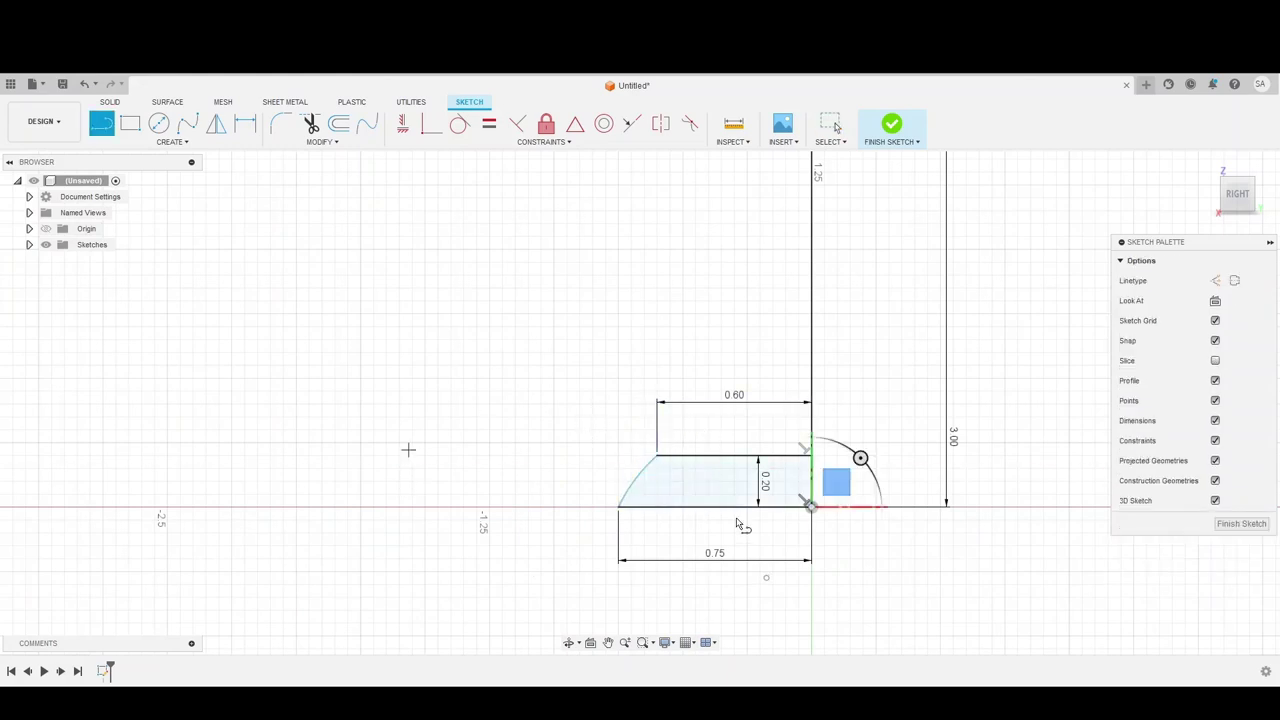
pyautogui.click(811, 455)
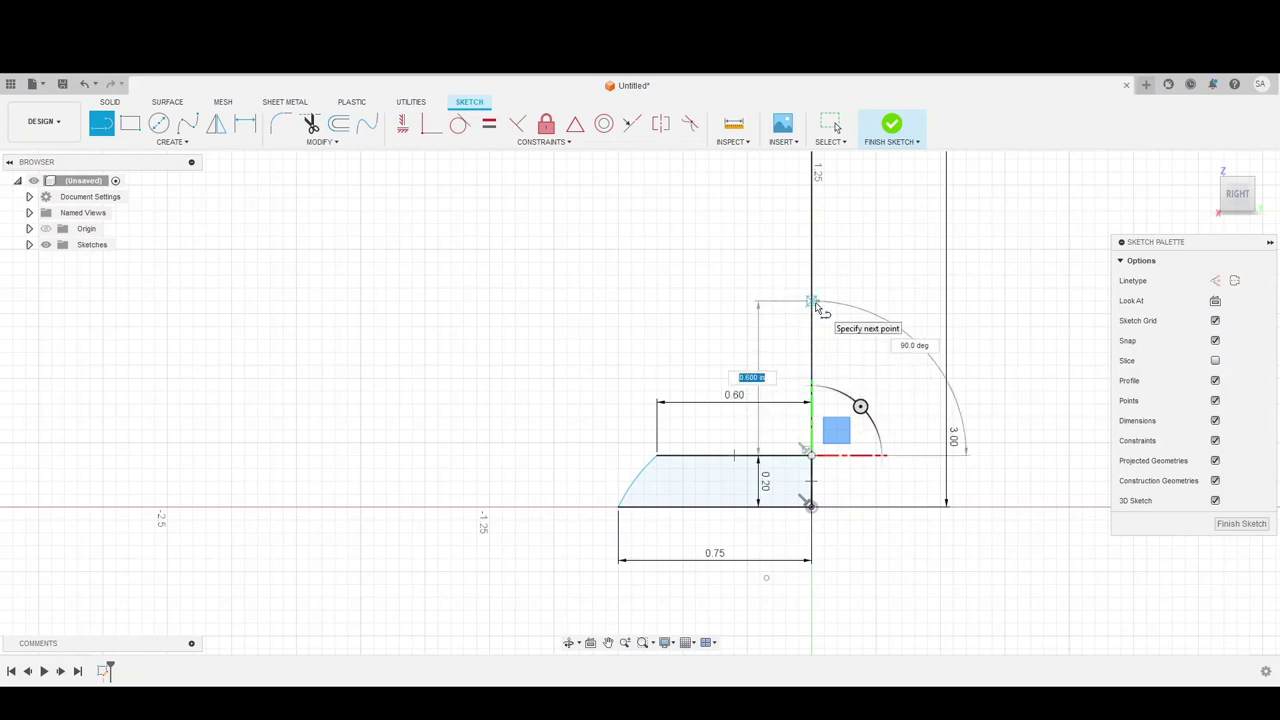
pyautogui.write('0.2')
pyautogui.press('Return')
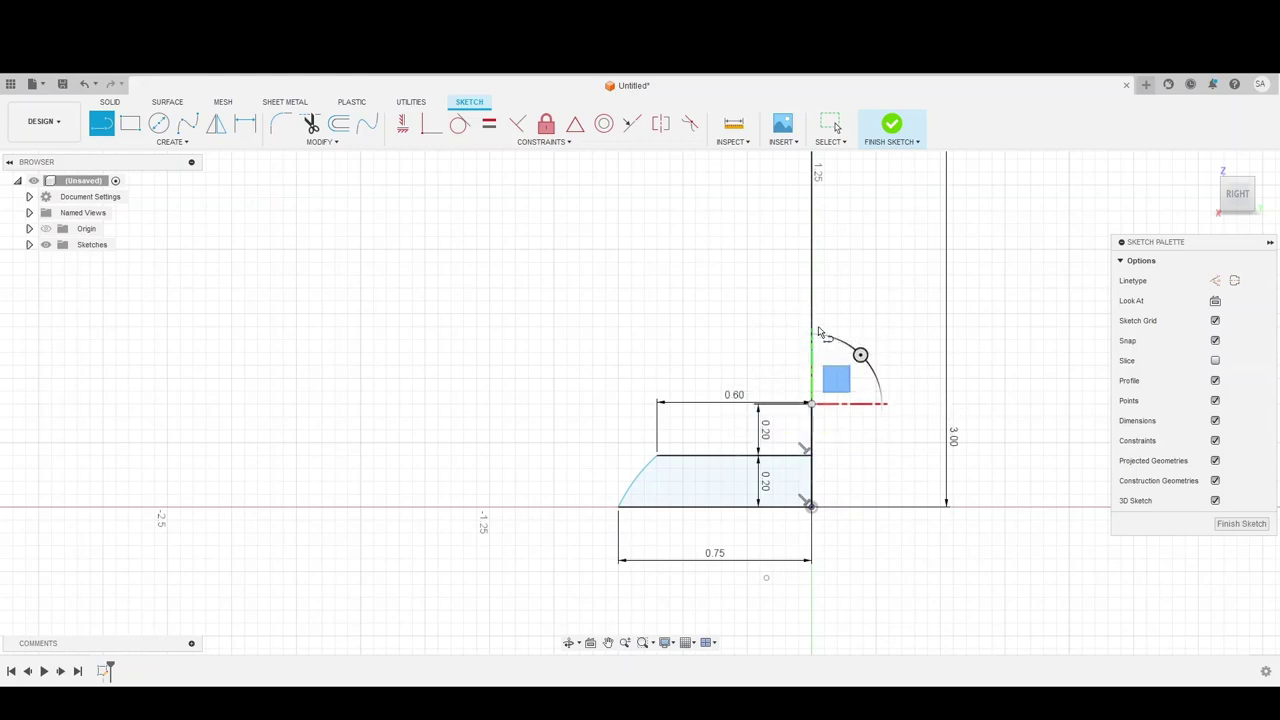
pyautogui.click(811, 403)
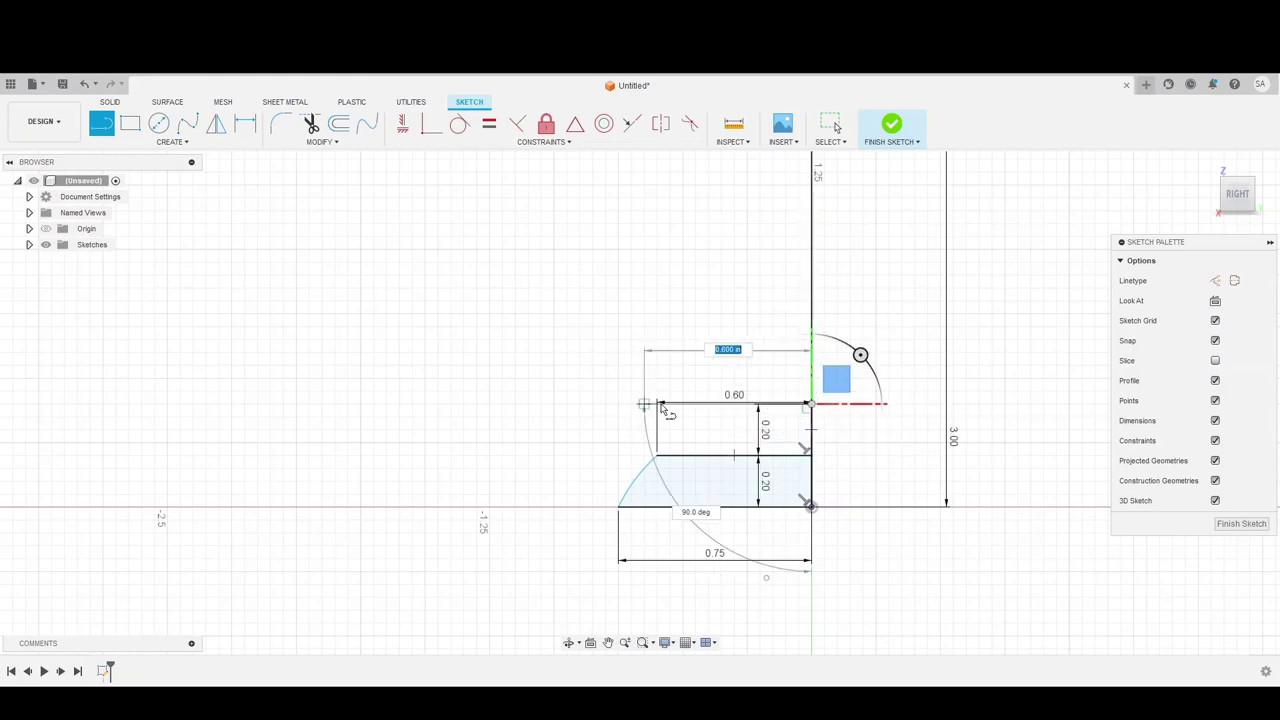
pyautogui.write('0')
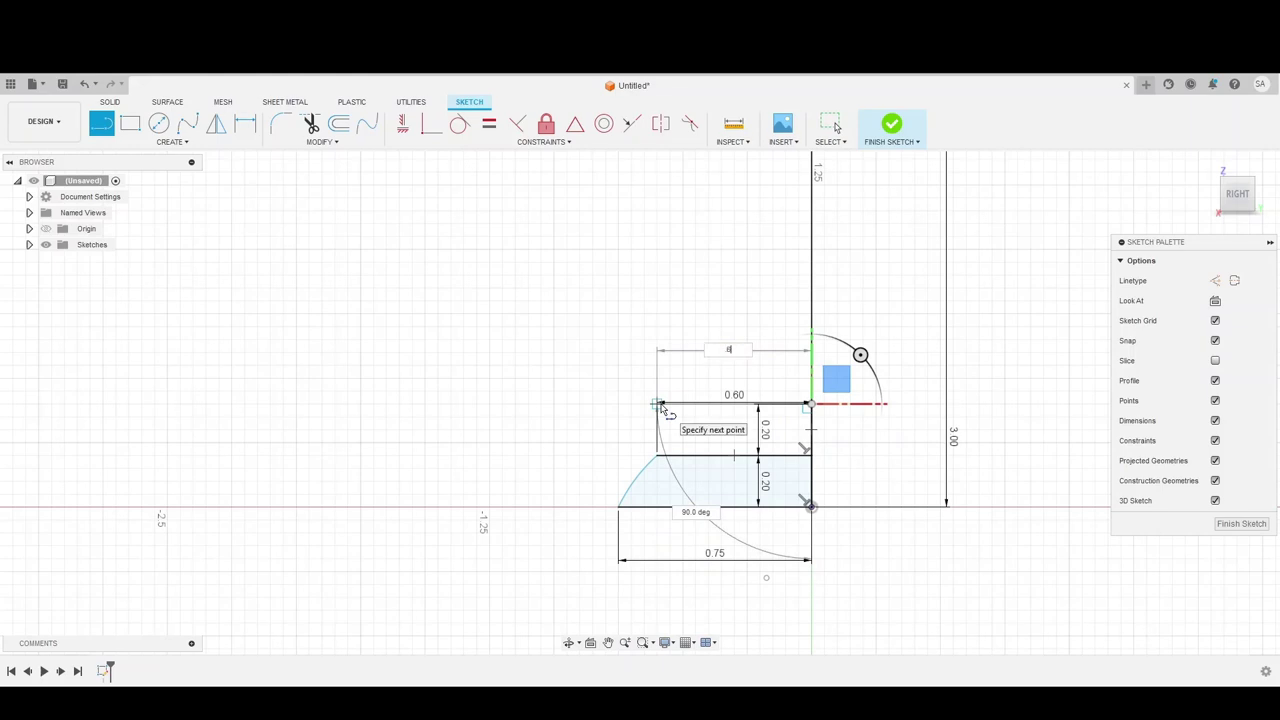
pyautogui.write('.6')
pyautogui.press('Return')
pyautogui.press('Escape')
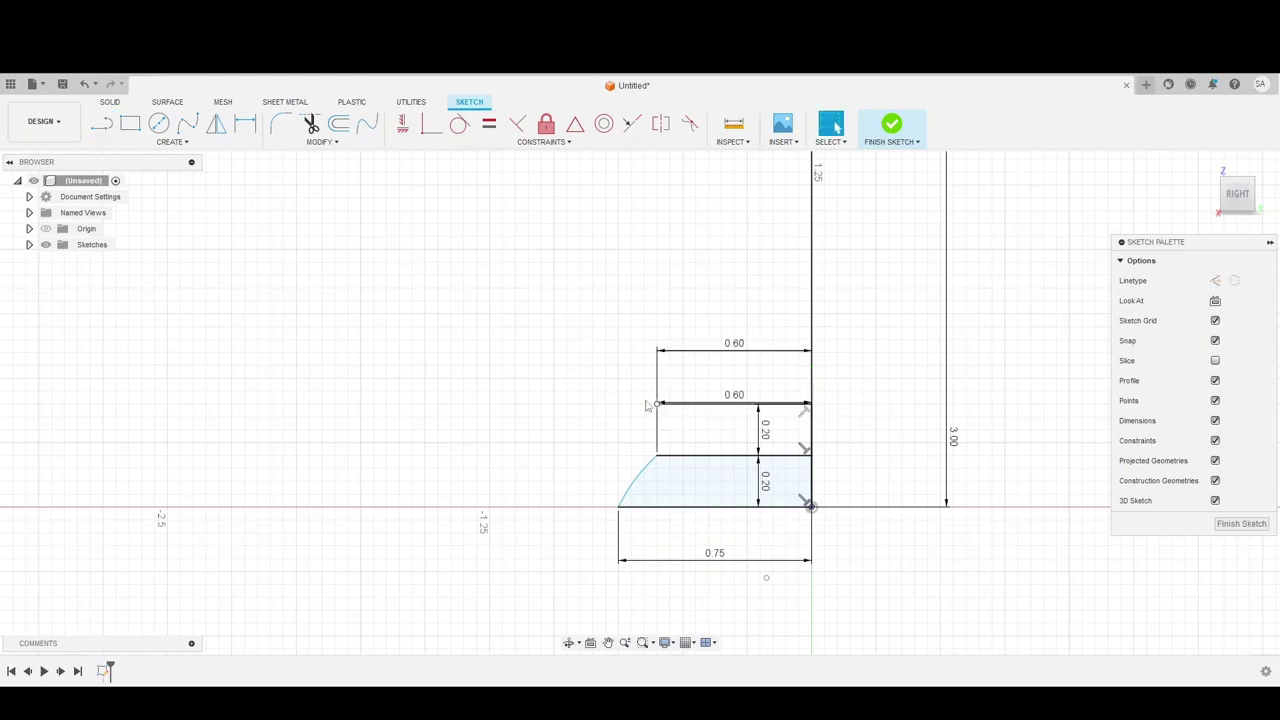
# Move the lower 0.60 in dimension off the upper horizontal line into the gap between the two 0.60 in lines
pyautogui.click(706, 403)
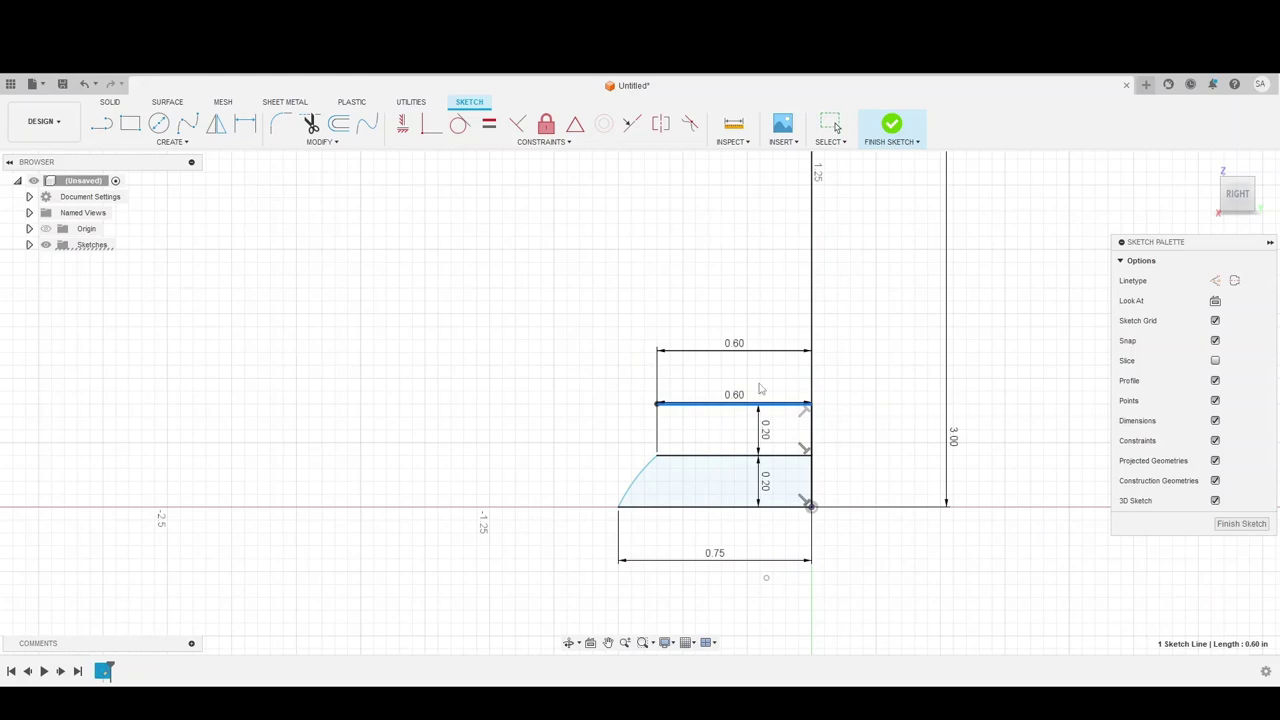
pyautogui.moveTo(760, 388); pyautogui.dragTo(750, 397)
pyautogui.click(540, 406)
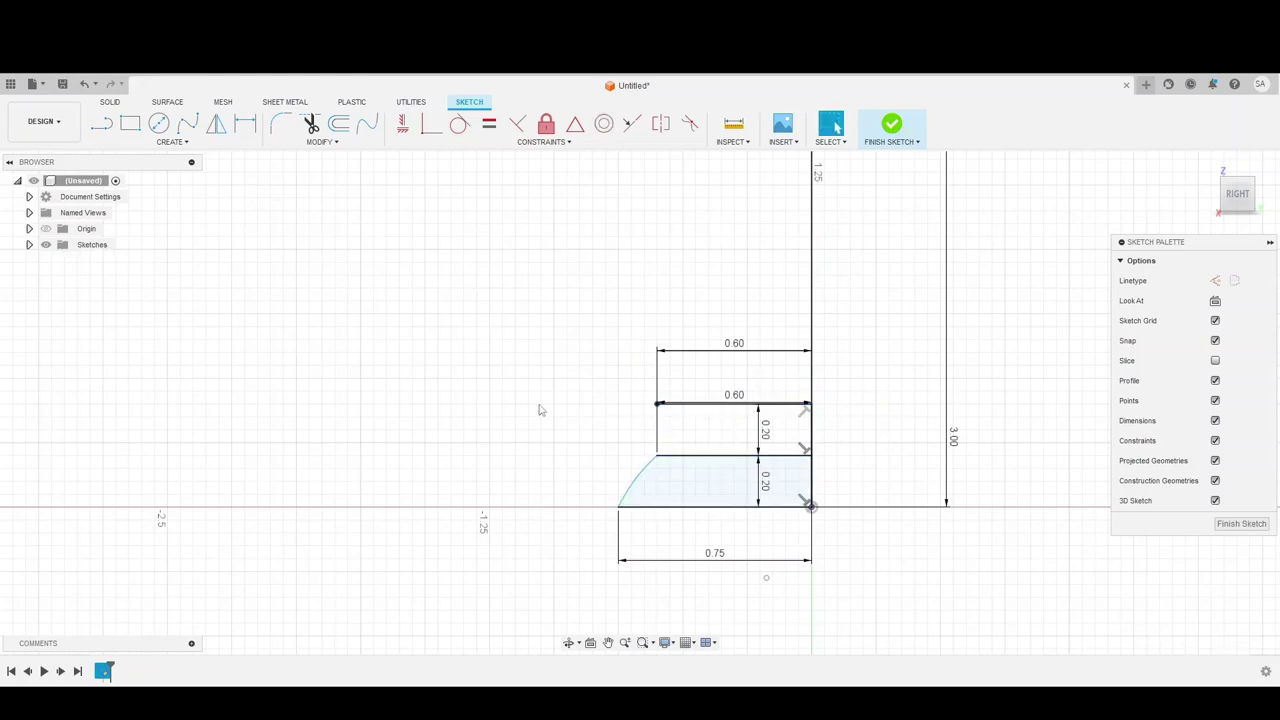
pyautogui.moveTo(706, 405); pyautogui.dragTo(621, 443)
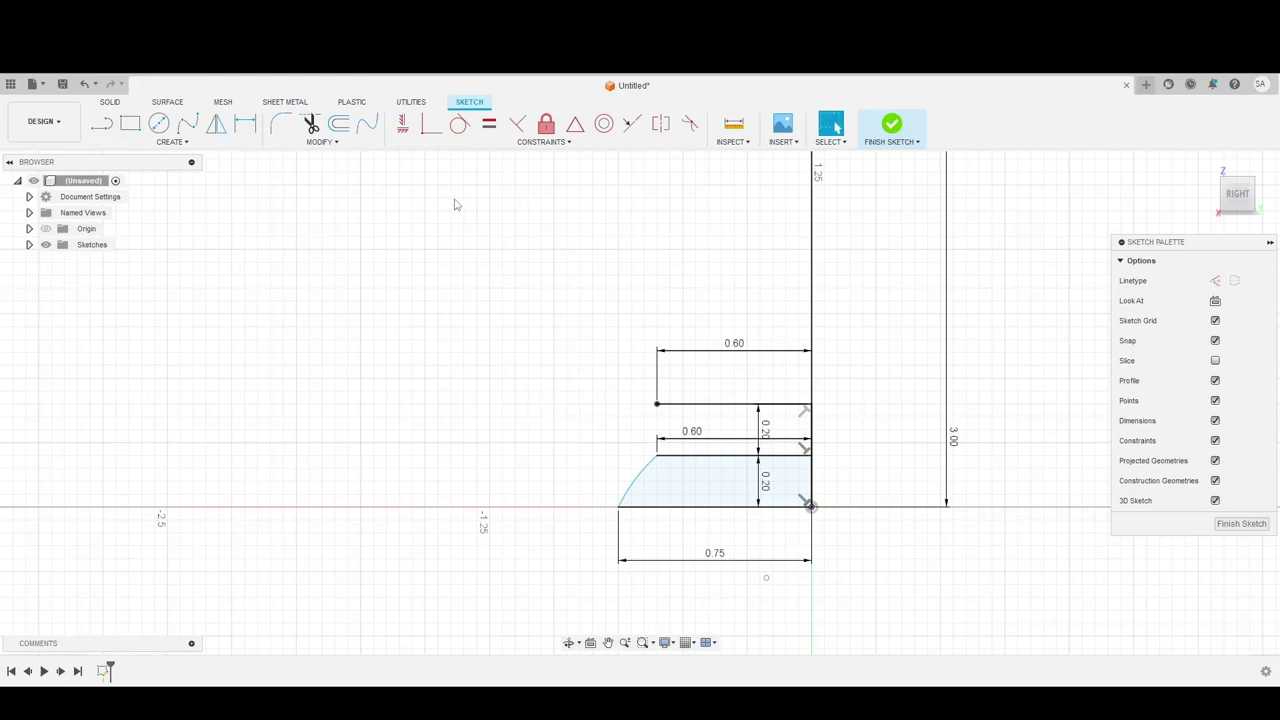
# Close the second tier with an outward-bulging 3-point arc joining the left ends of the two 0.60 in lines
pyautogui.click(184, 143)
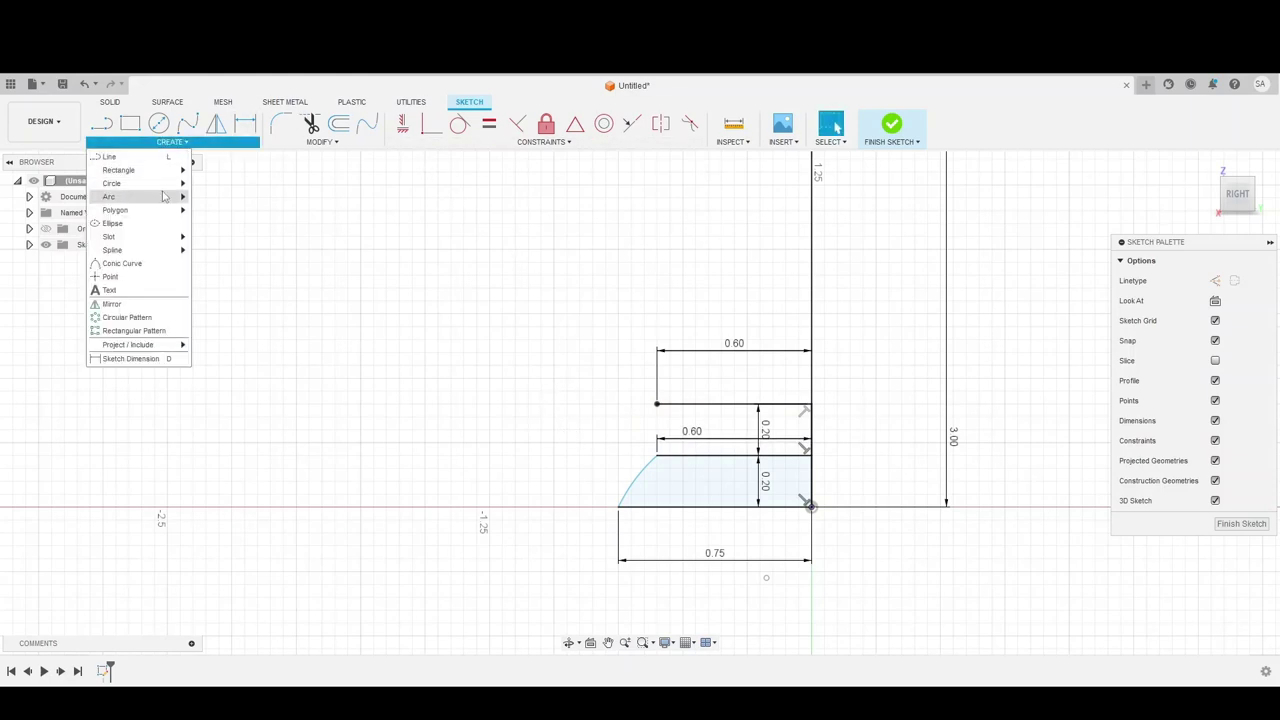
pyautogui.moveTo(130, 197)
pyautogui.click(222, 198)
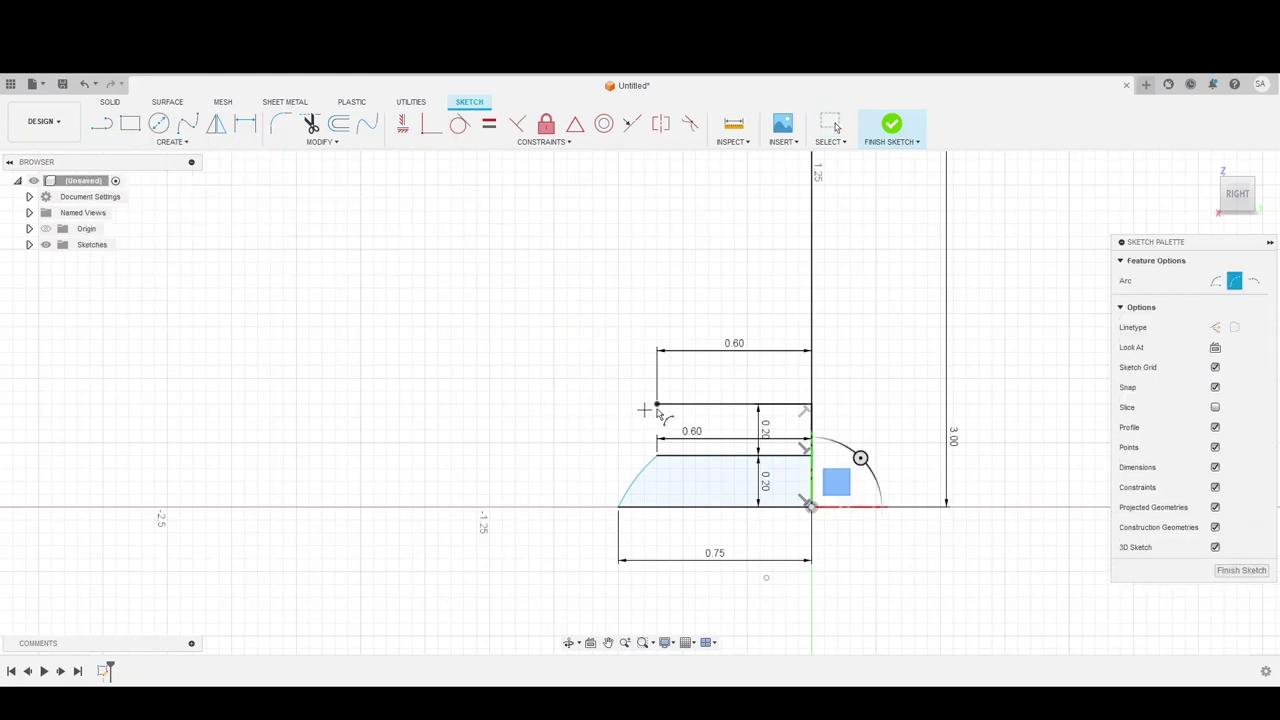
pyautogui.click(656, 404)
pyautogui.click(657, 456)
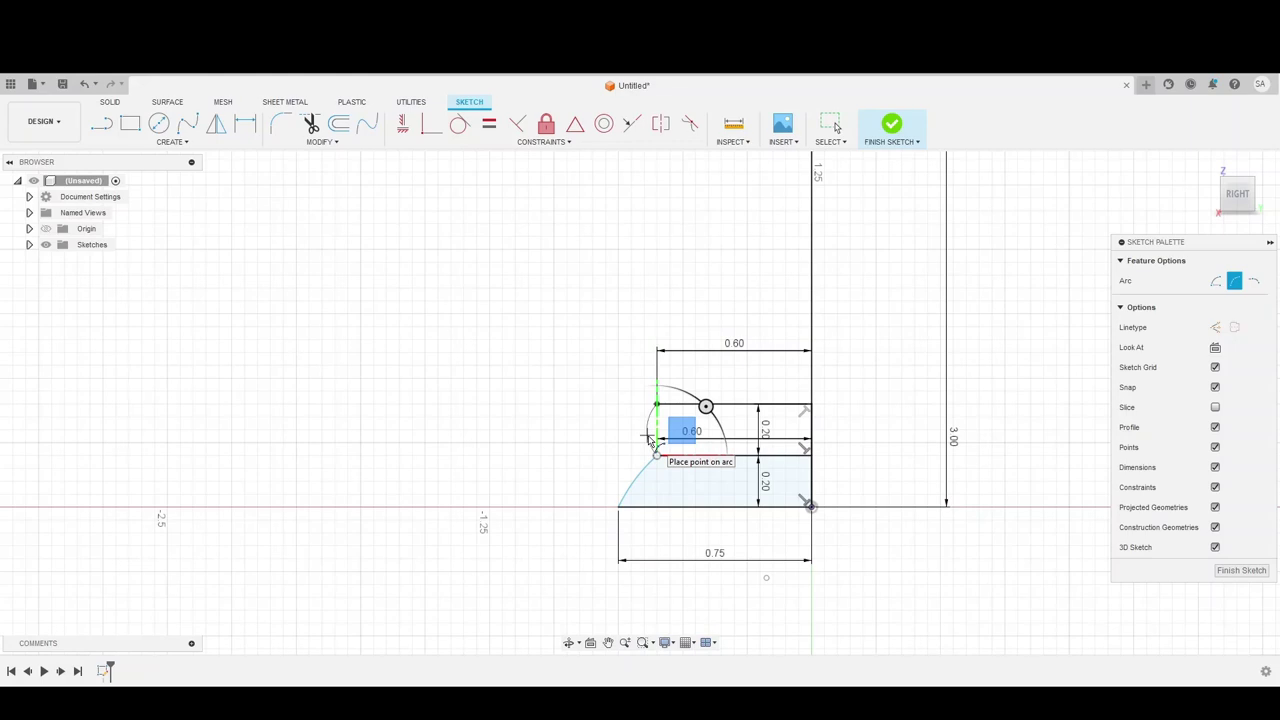
pyautogui.click(647, 435)
pyautogui.press('Escape')
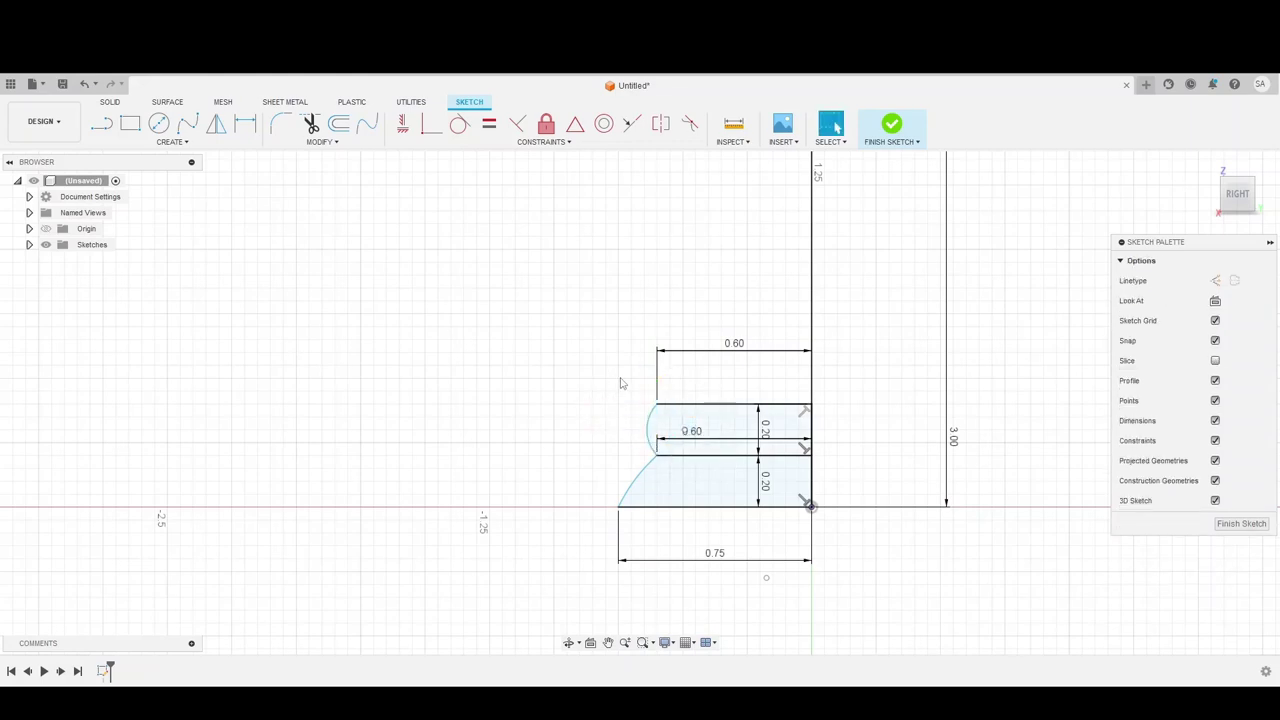
# Draw a 0.04 in line up the axis from the second tier, continuing with a 0.50 in horizontal line to the left
pyautogui.press('l')
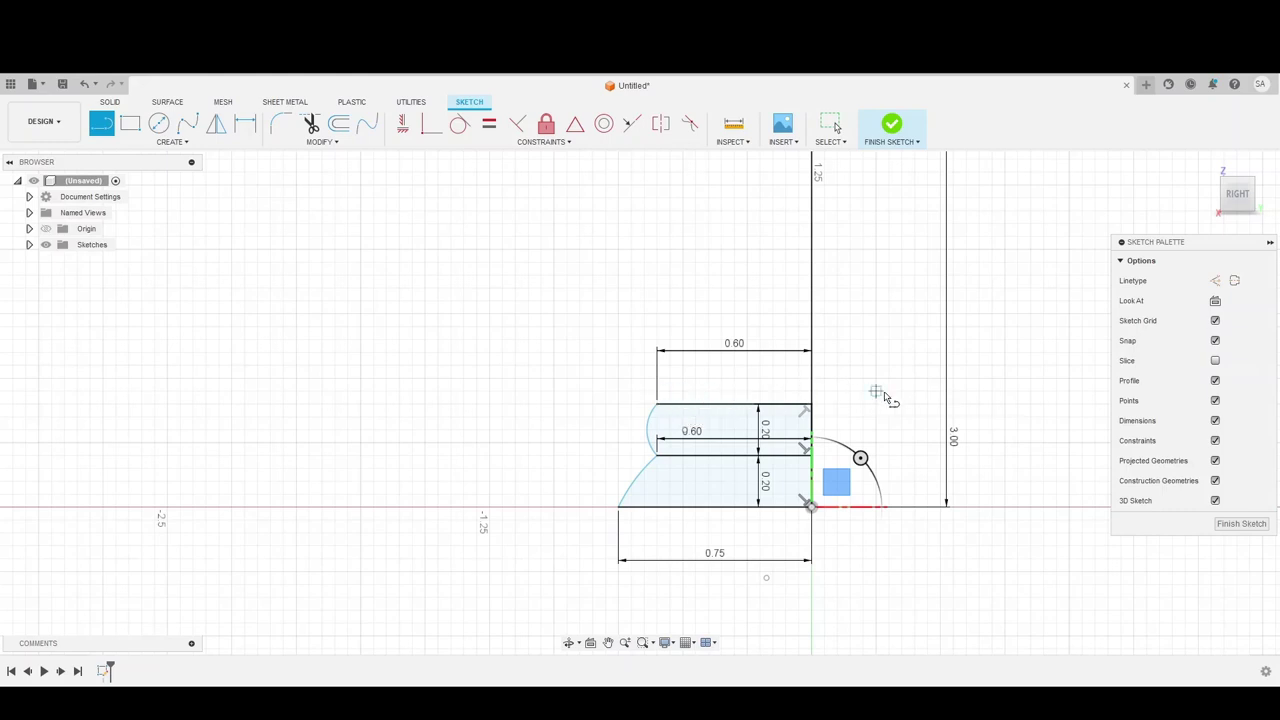
pyautogui.click(812, 404)
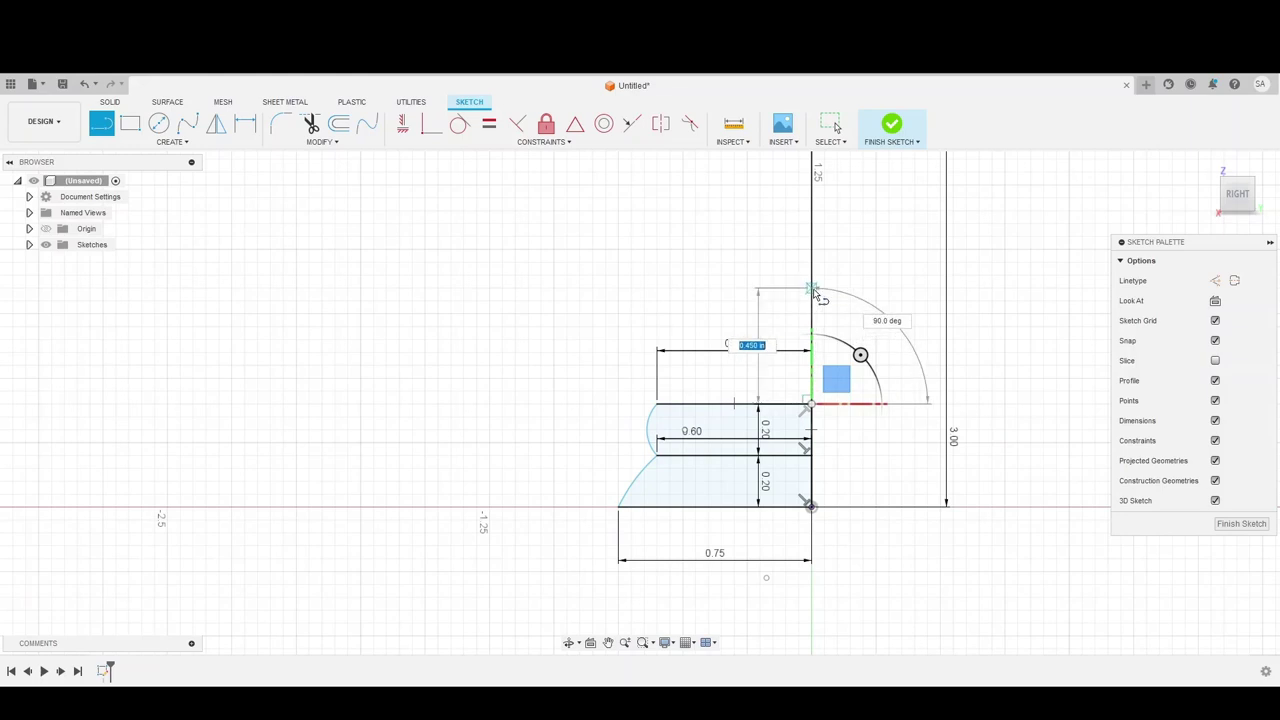
pyautogui.press('BackSpace')
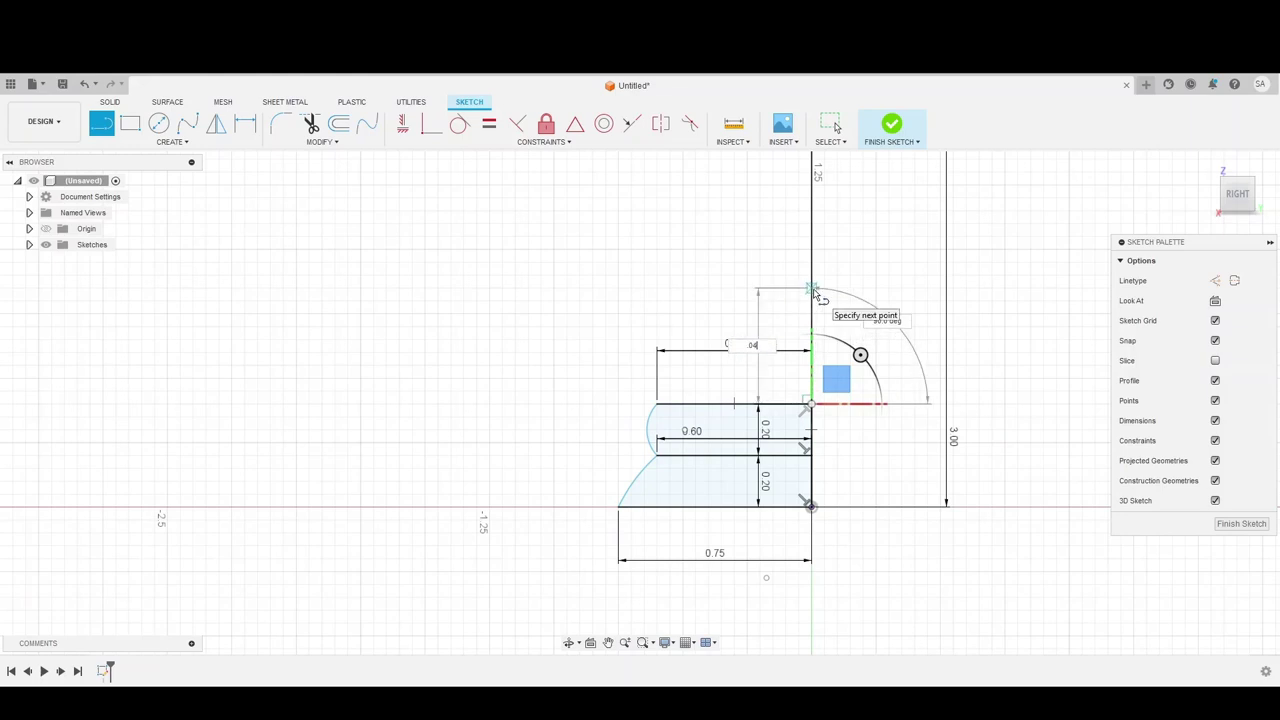
pyautogui.write('.04')
pyautogui.press('Return')
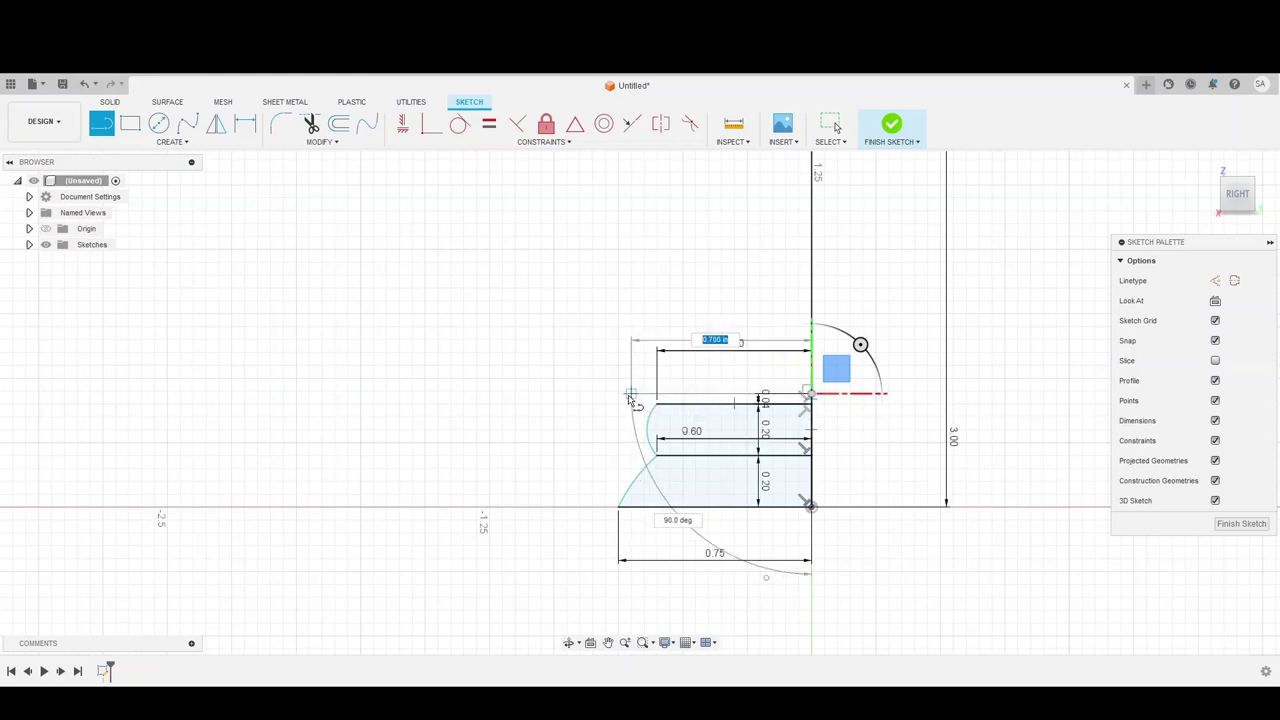
pyautogui.write('.5')
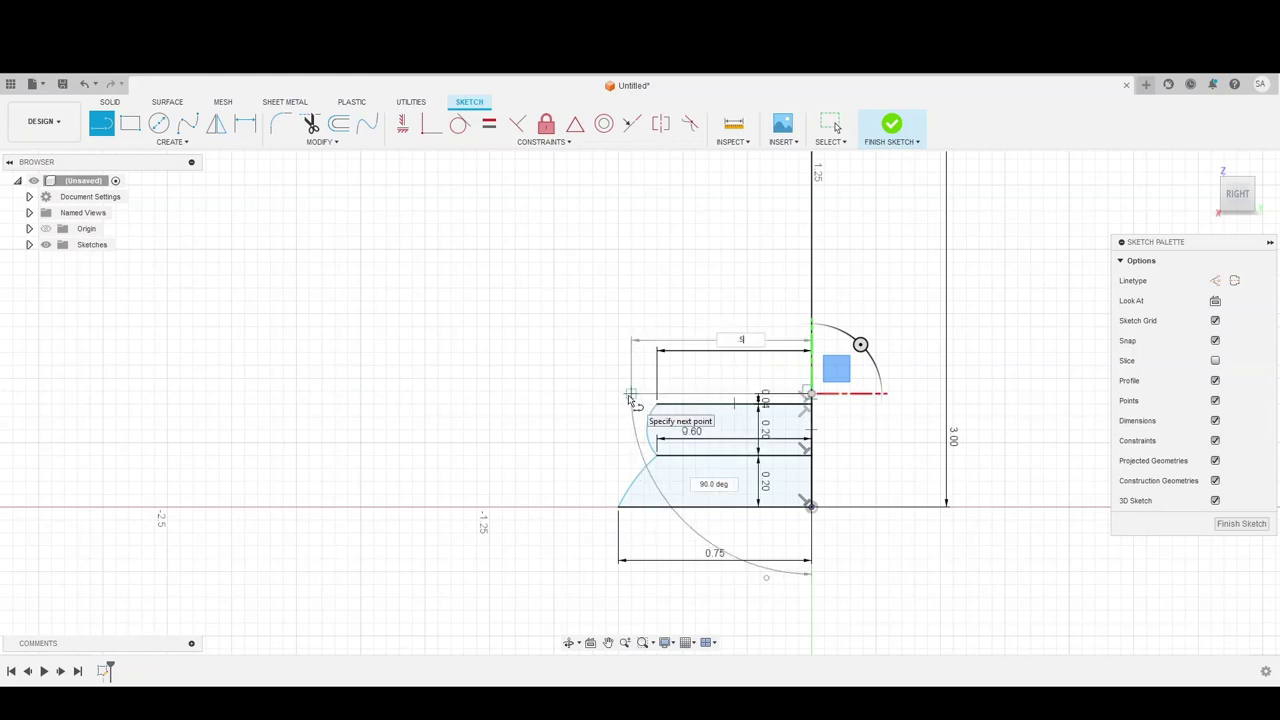
pyautogui.press('Return')
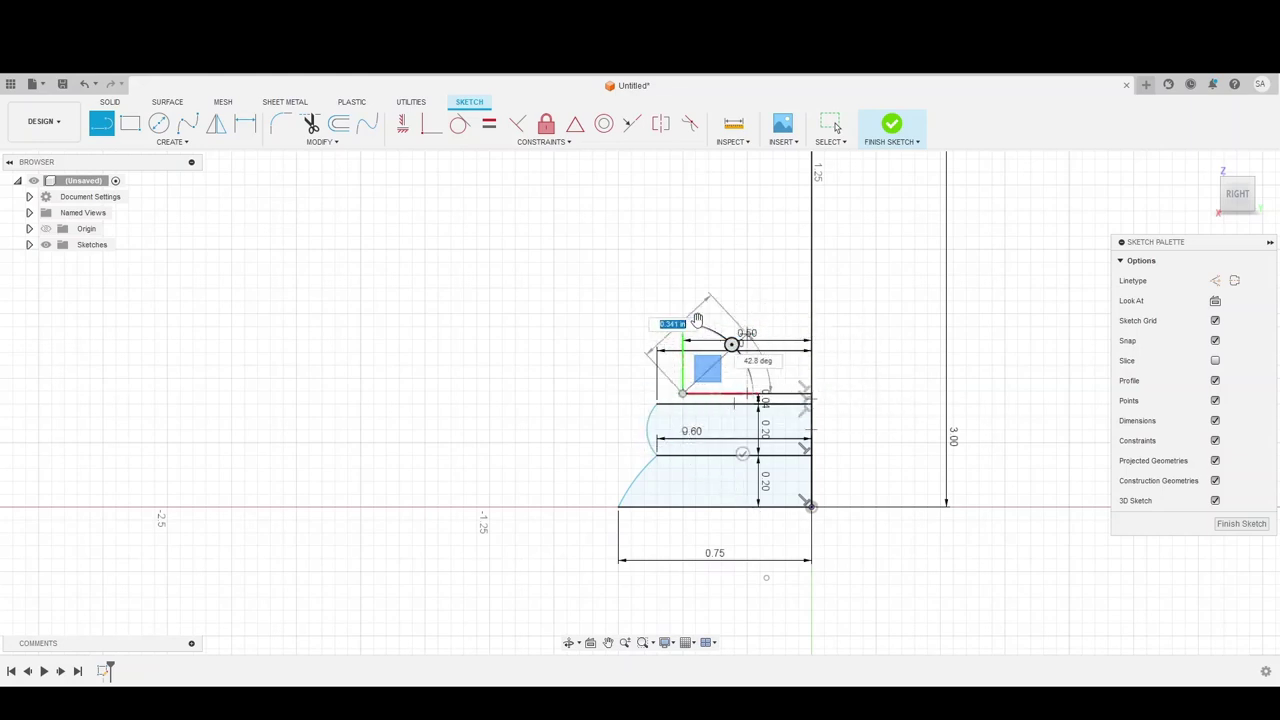
pyautogui.press('Escape')
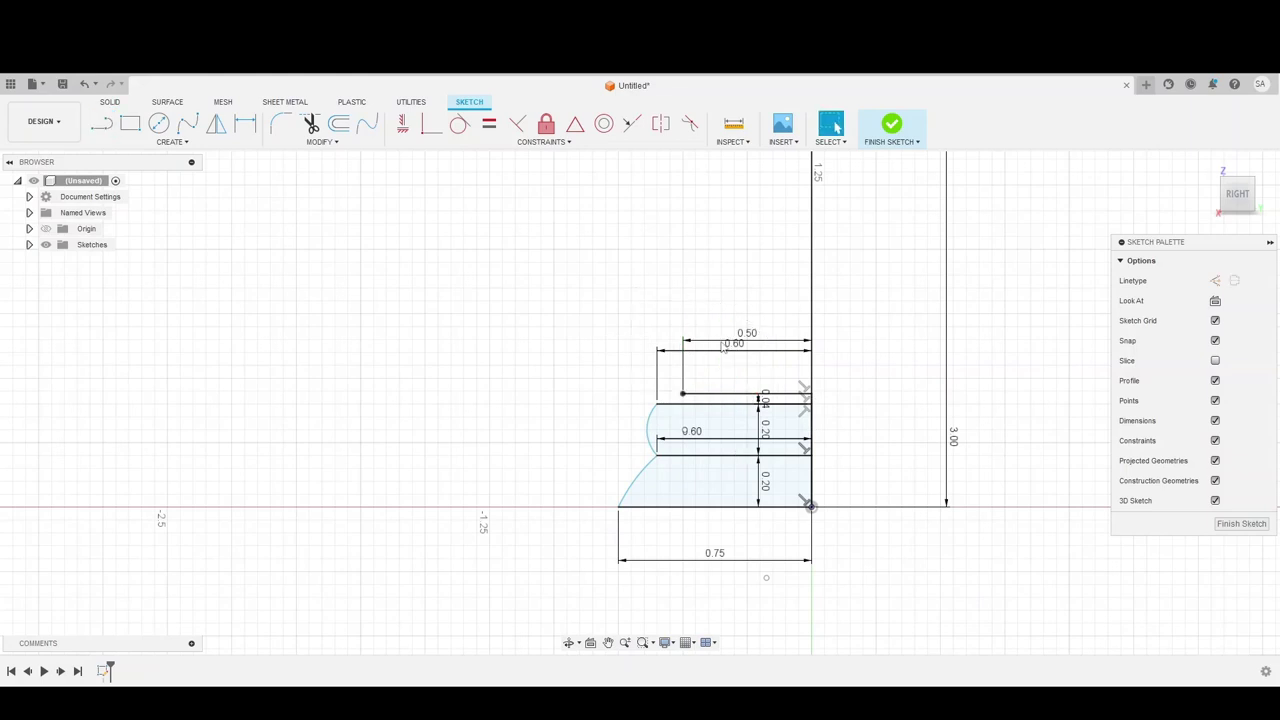
# Spread out the crowded dimensions: 0.50 to the right of the axis, 0.04 and the upper 0.60 to the left of the profile
pyautogui.moveTo(725, 346)
pyautogui.mouseDown()
pyautogui.moveTo(735, 370)
pyautogui.moveTo(880, 397)
pyautogui.mouseUp()
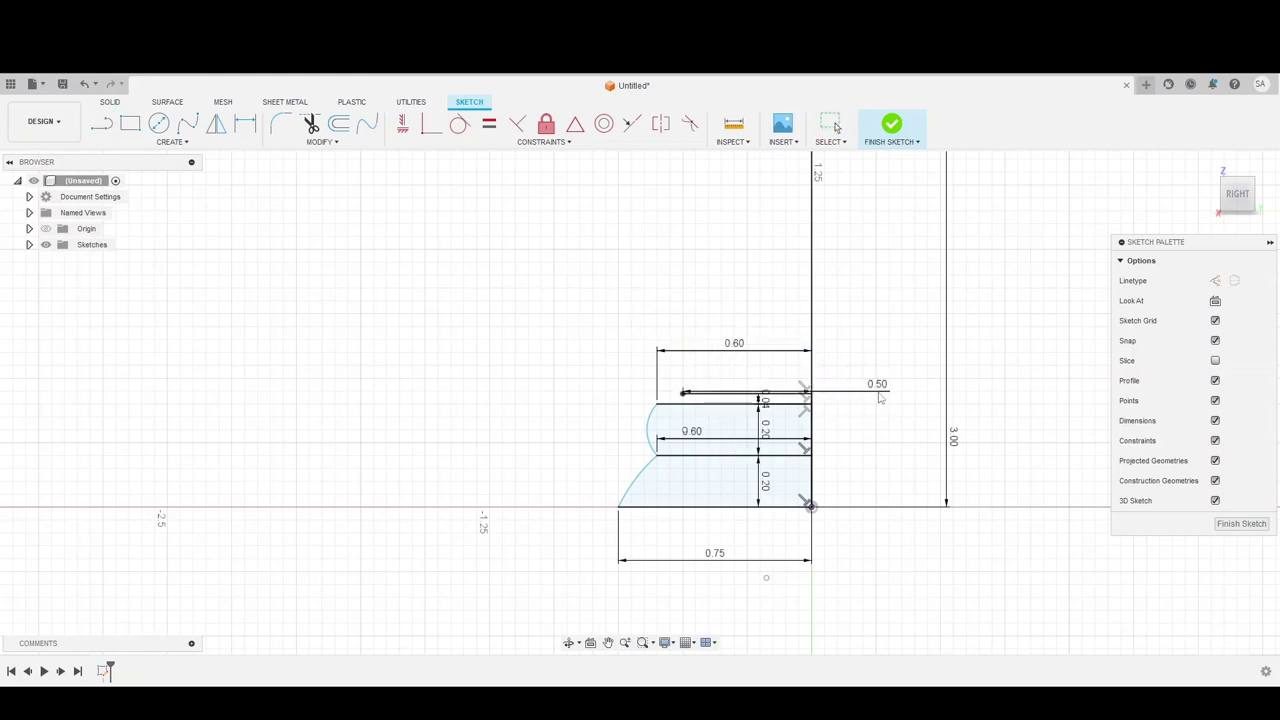
pyautogui.click(717, 401)
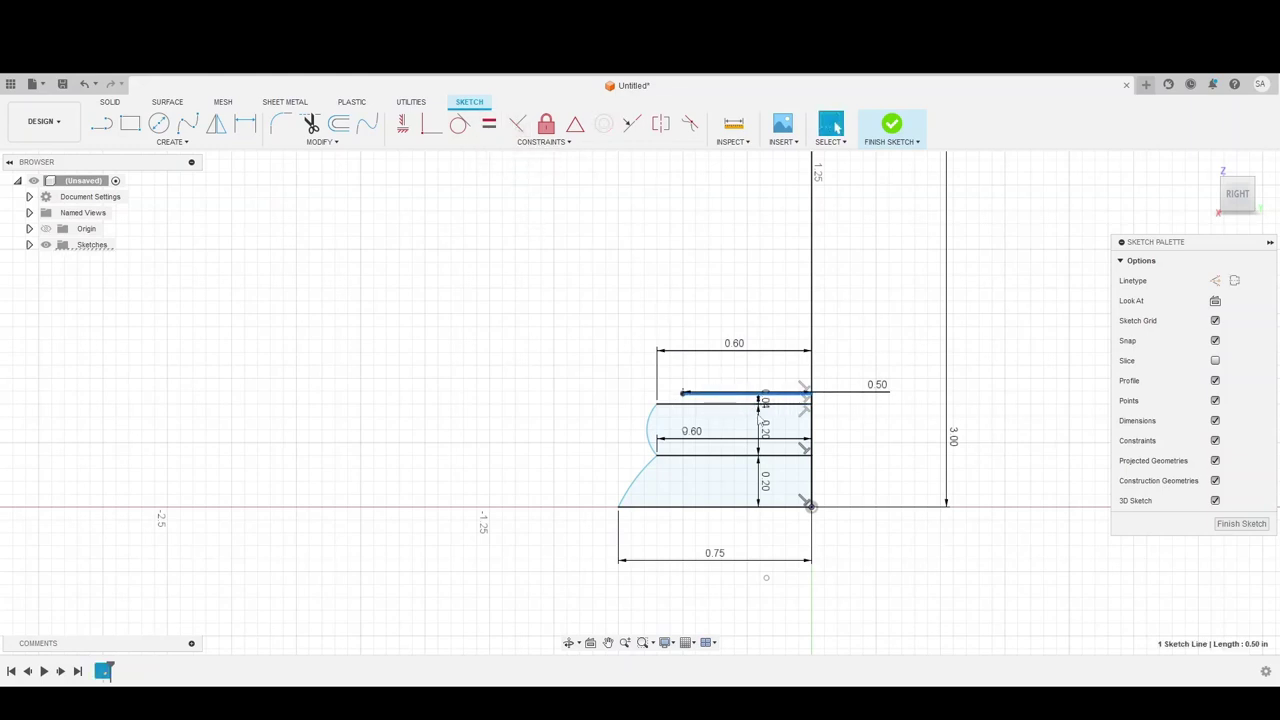
pyautogui.click(617, 391)
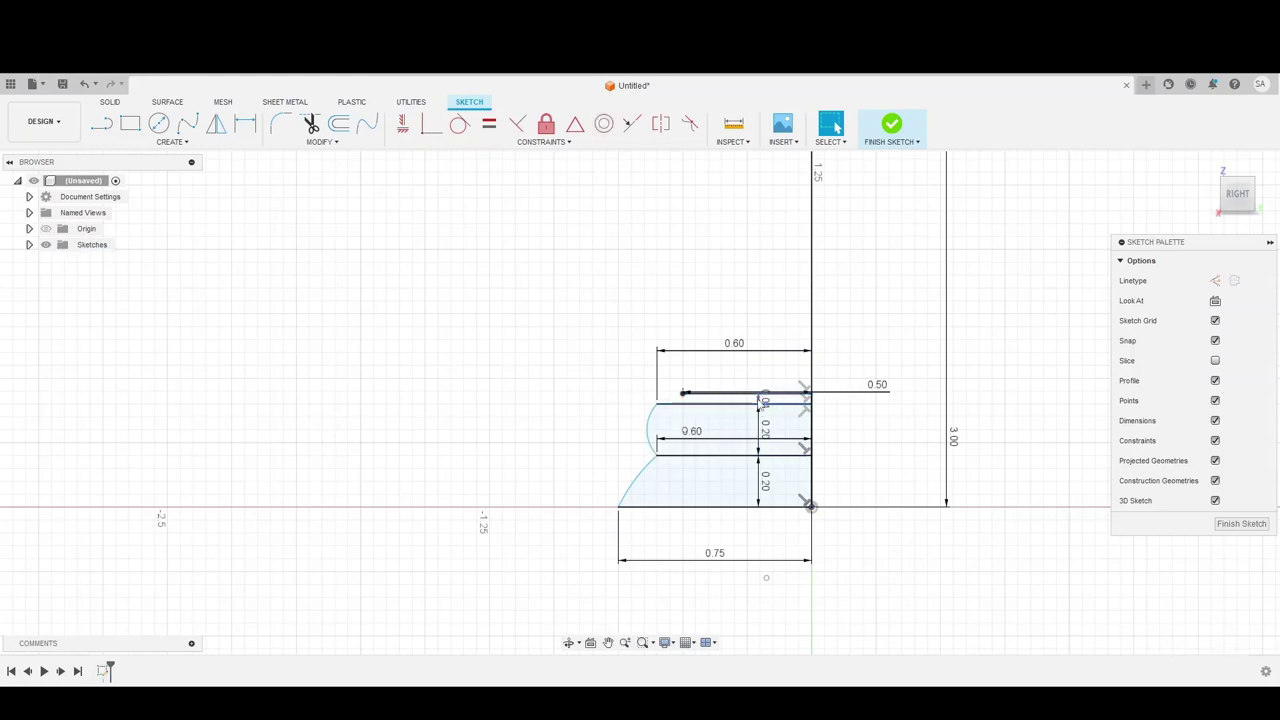
pyautogui.moveTo(637, 387); pyautogui.dragTo(576, 391)
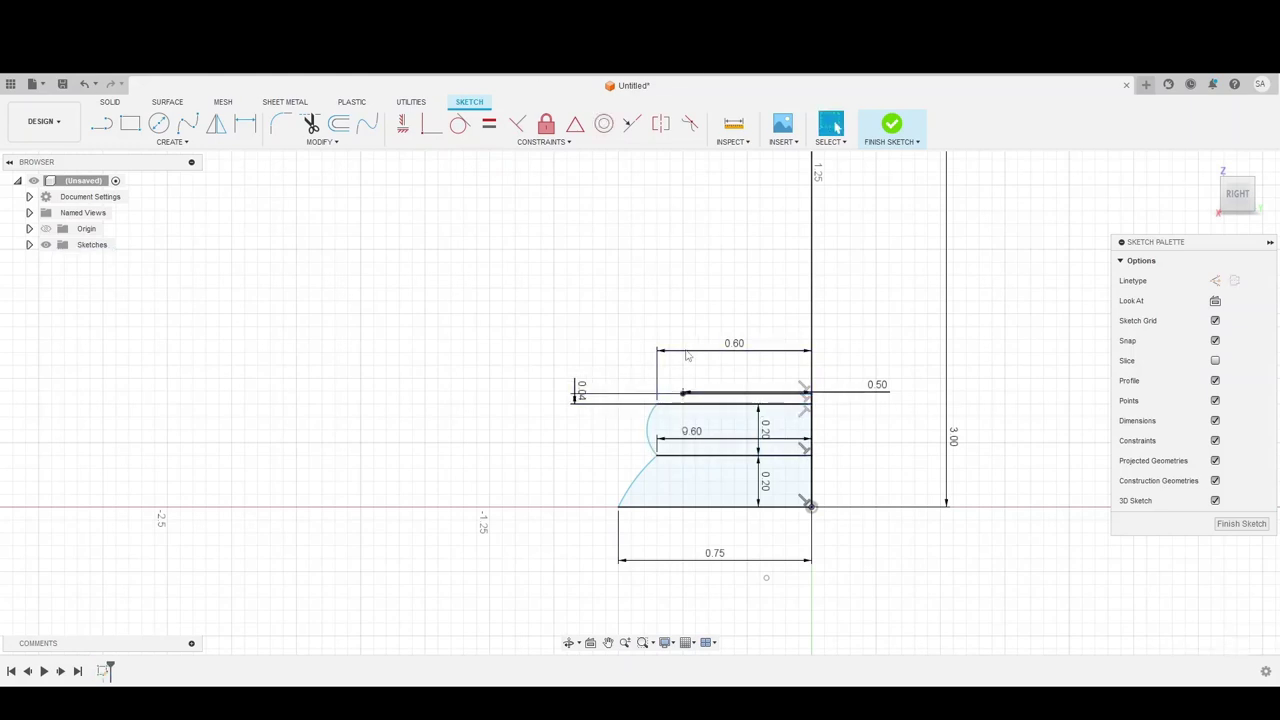
pyautogui.moveTo(684, 352)
pyautogui.mouseDown()
pyautogui.moveTo(545, 428)
pyautogui.moveTo(524, 401)
pyautogui.mouseUp()
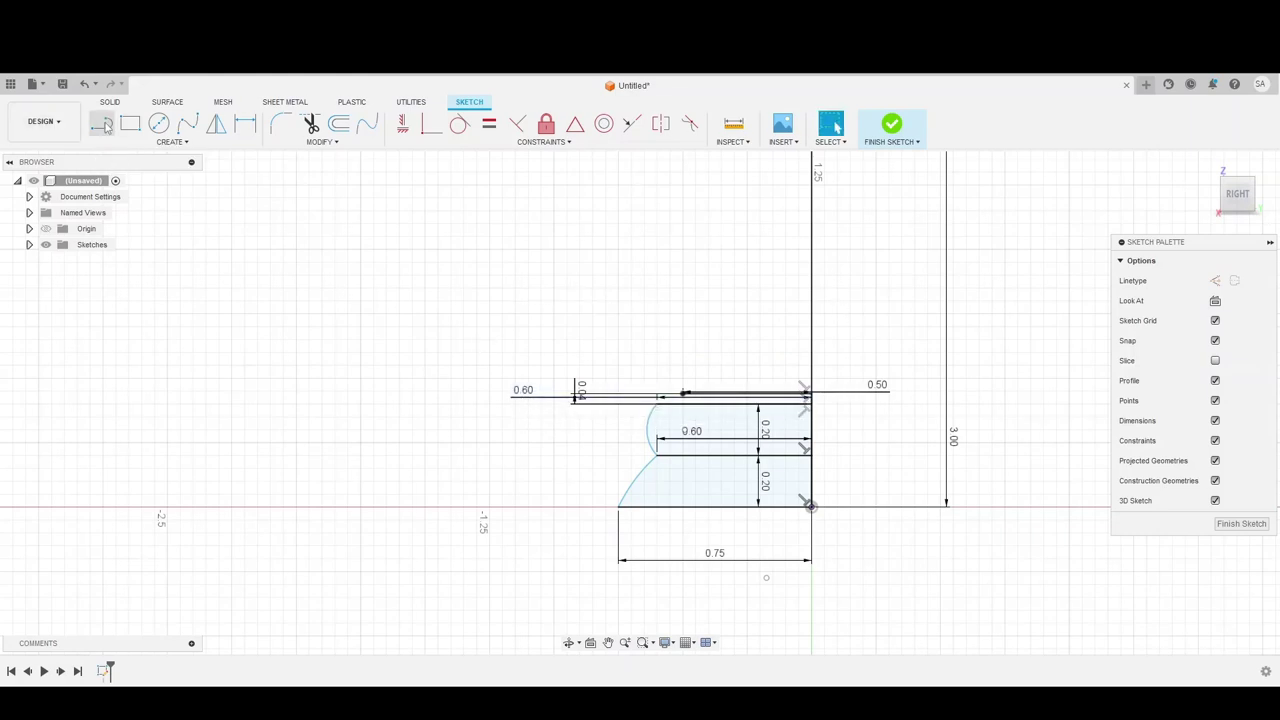
# Draw a 0.14 in line up the axis from the 0.50 in line, continuing with another 0.50 in horizontal line to the left
pyautogui.press('l')
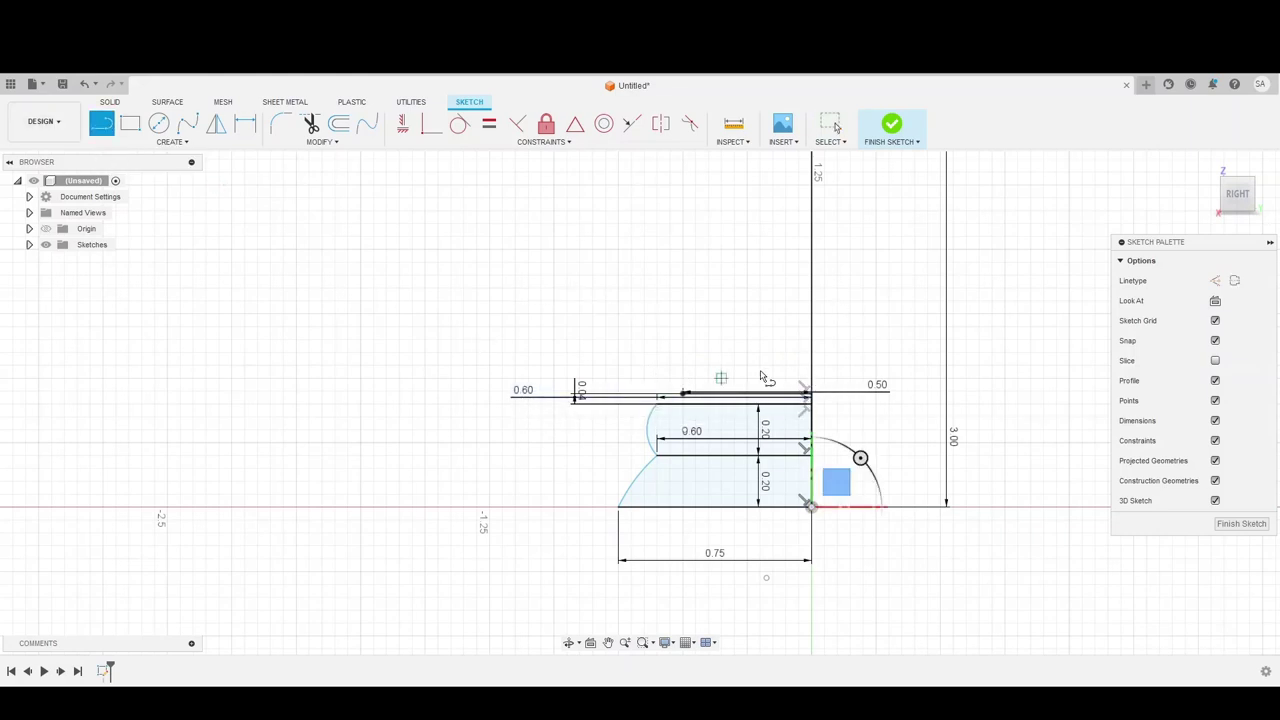
pyautogui.click(811, 393)
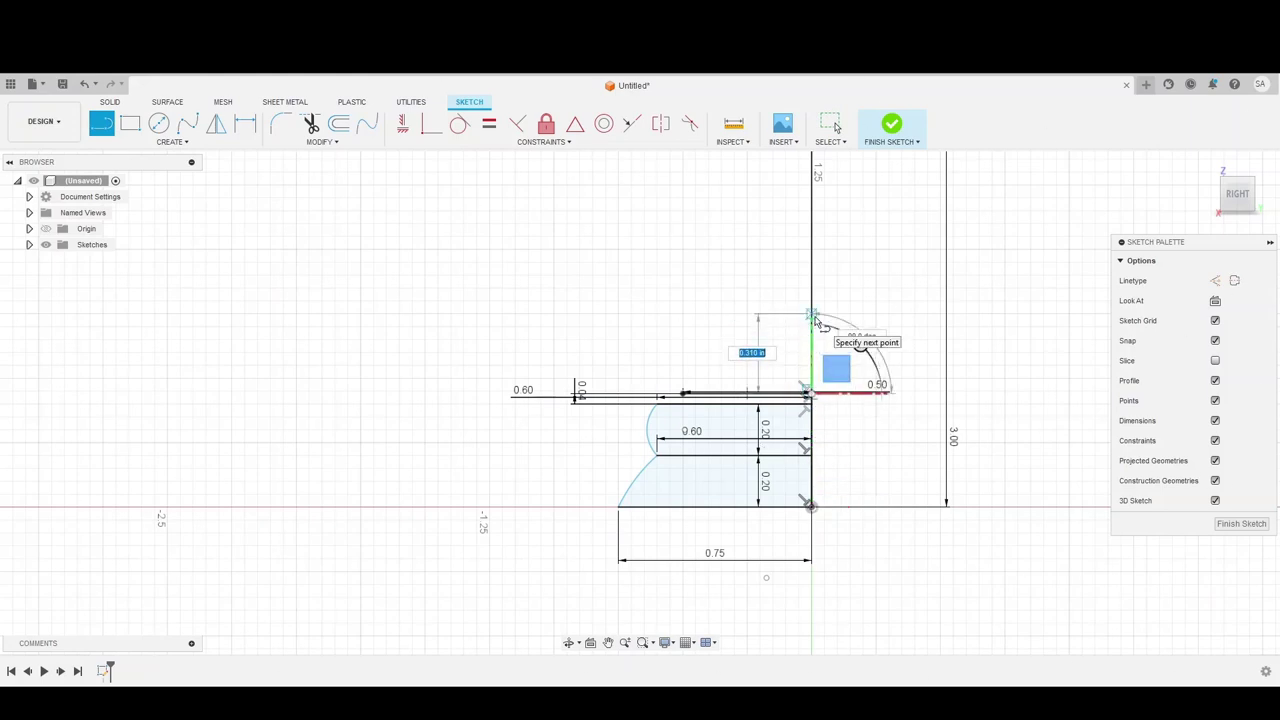
pyautogui.write('.14')
pyautogui.press('Tab')
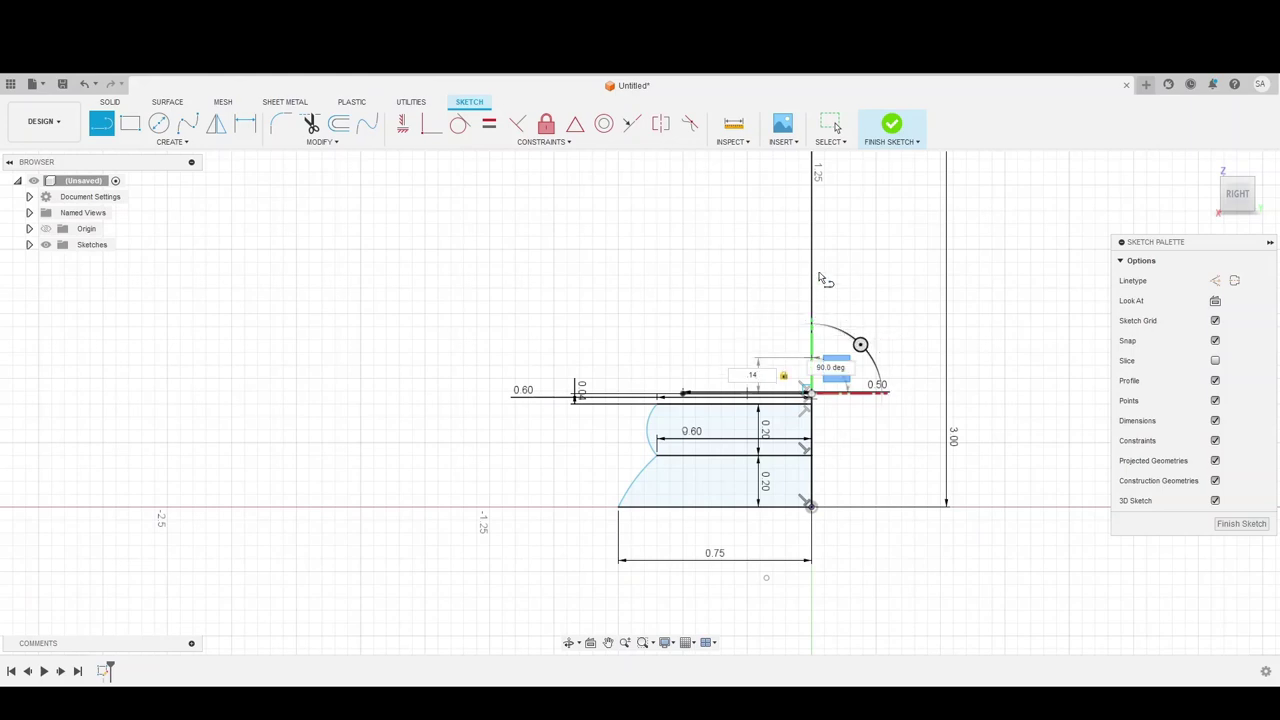
pyautogui.press('Tab')
pyautogui.press('Return')
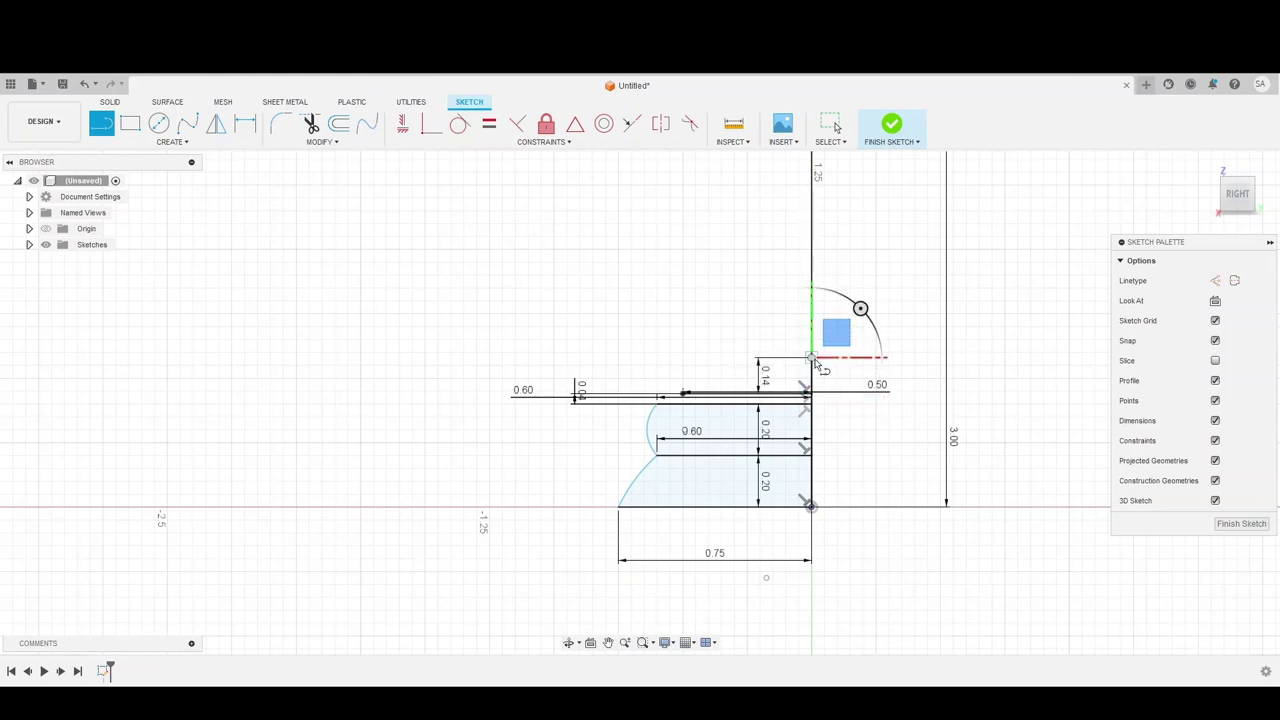
pyautogui.write('.5')
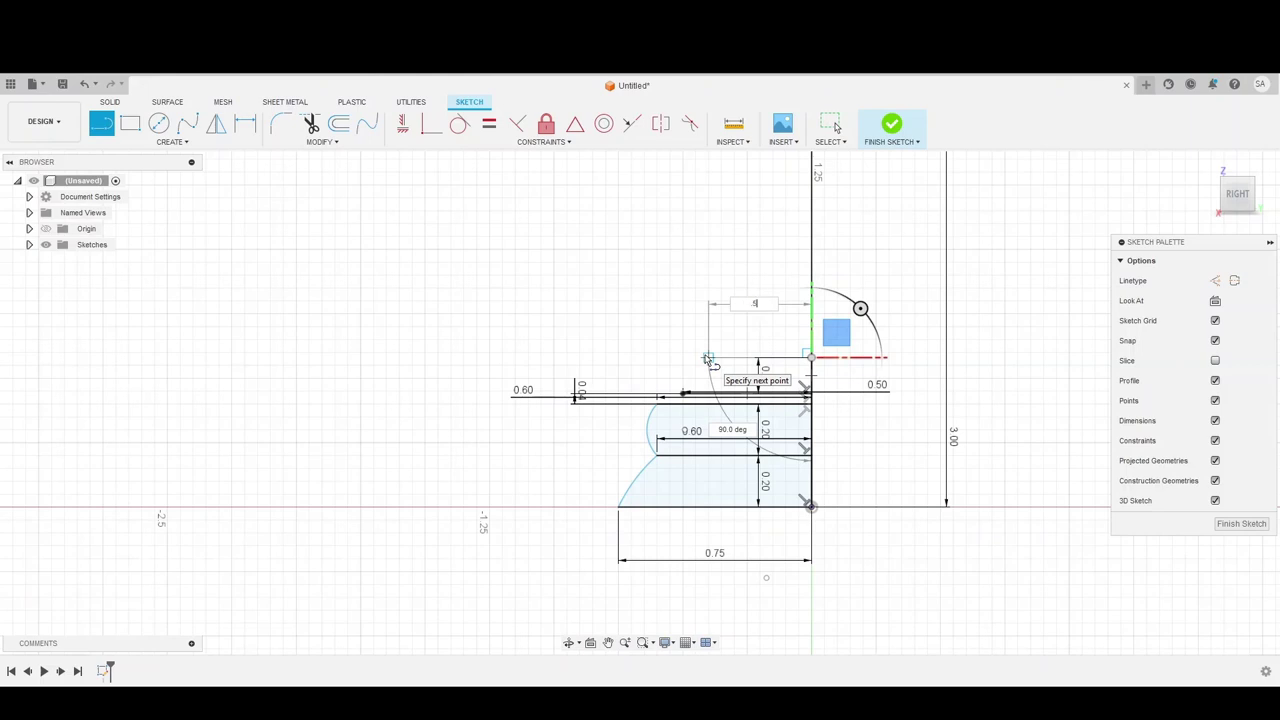
pyautogui.press('Tab')
pyautogui.press('Return')
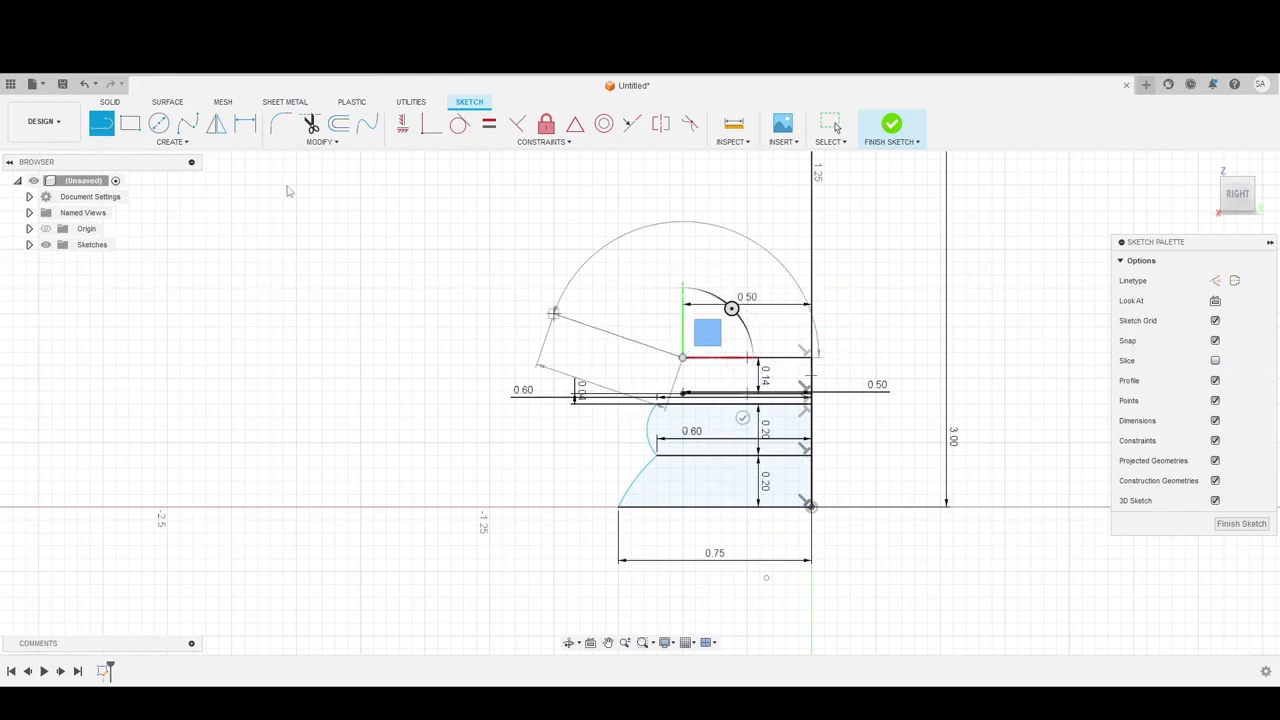
pyautogui.press('Escape')
# Close the third tier with an outward-bulging 3-point arc joining the left ends of the two 0.50 in lines
pyautogui.click(171, 141)
pyautogui.moveTo(158, 196)
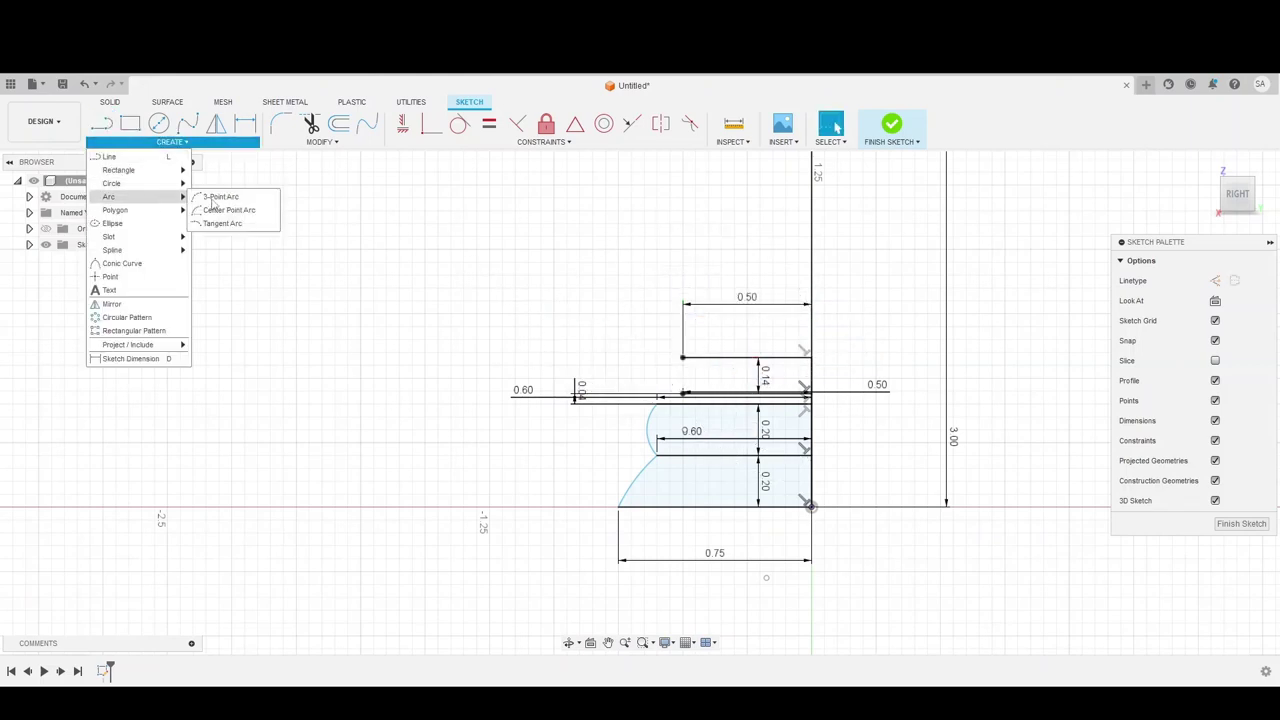
pyautogui.click(230, 208)
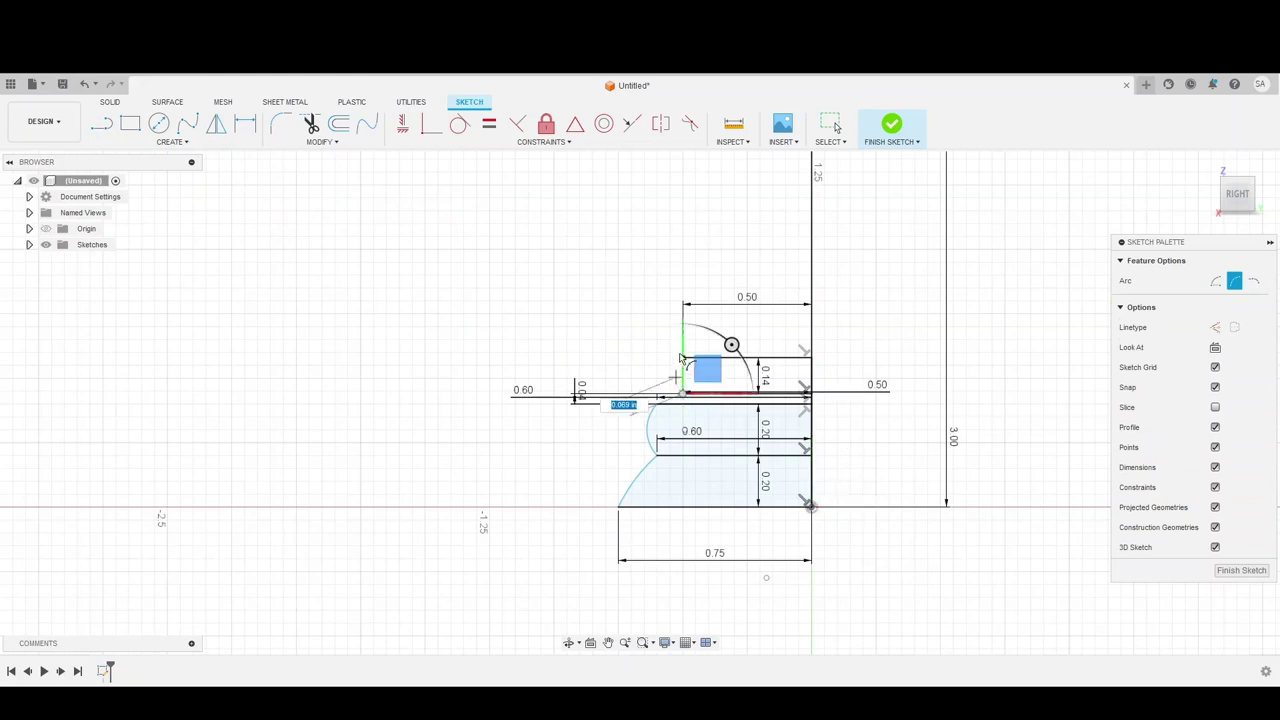
pyautogui.click(684, 393)
pyautogui.click(679, 360)
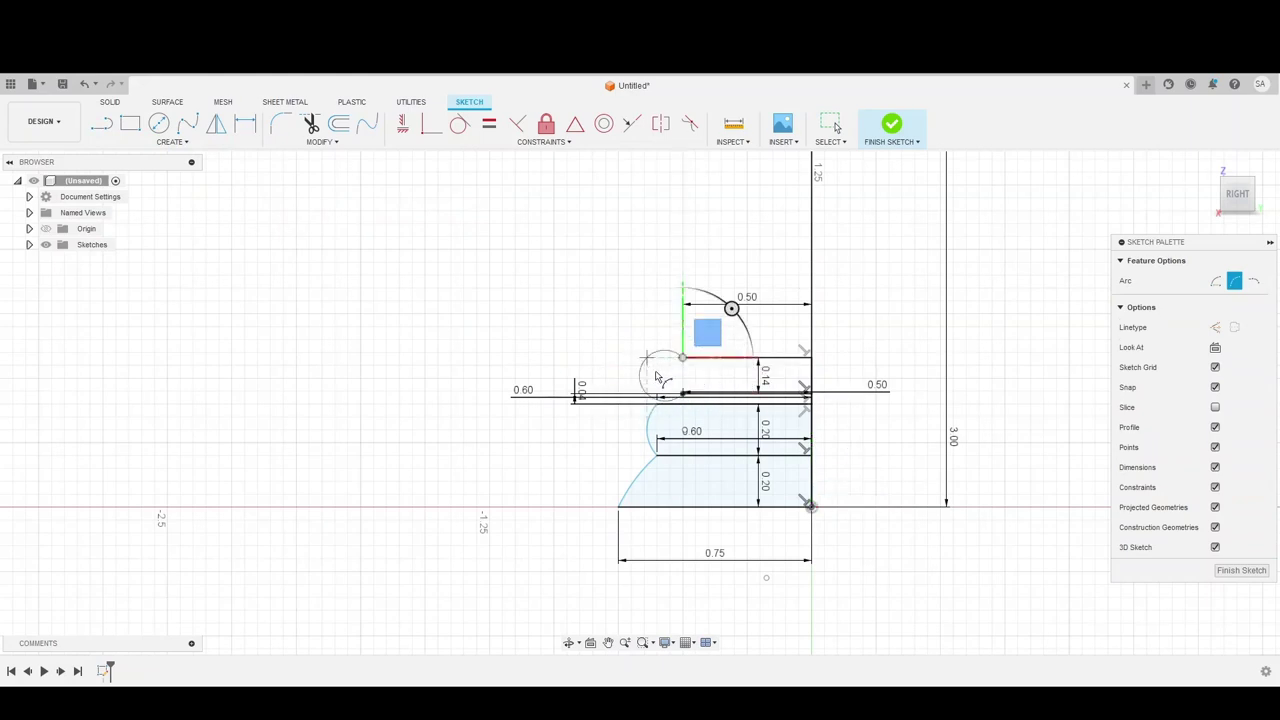
pyautogui.click(675, 383)
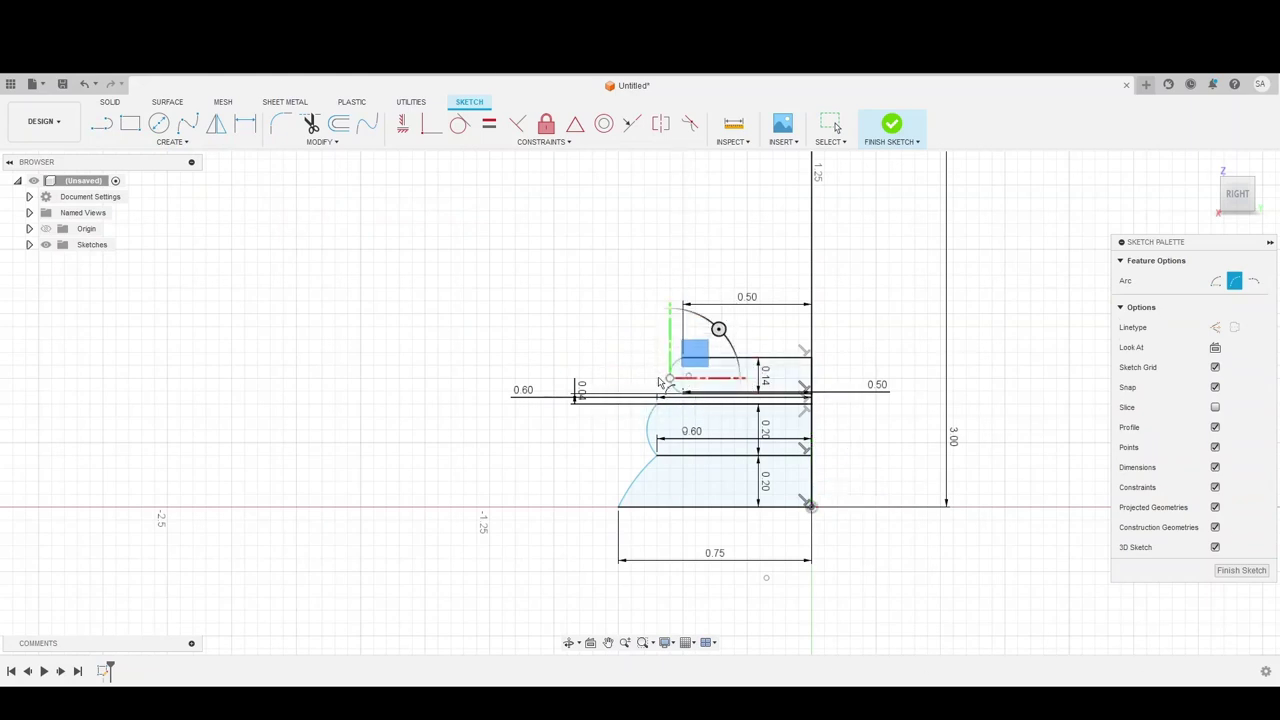
pyautogui.press('Escape')
# Draw a 0.03 in line up the axis from the third tier, continuing with a 0.45 in horizontal line to the left
pyautogui.moveTo(615, 368)
pyautogui.mouseDown(button='middle')
pyautogui.moveTo(630, 536)
pyautogui.moveTo(537, 495)
pyautogui.mouseUp(button='middle')
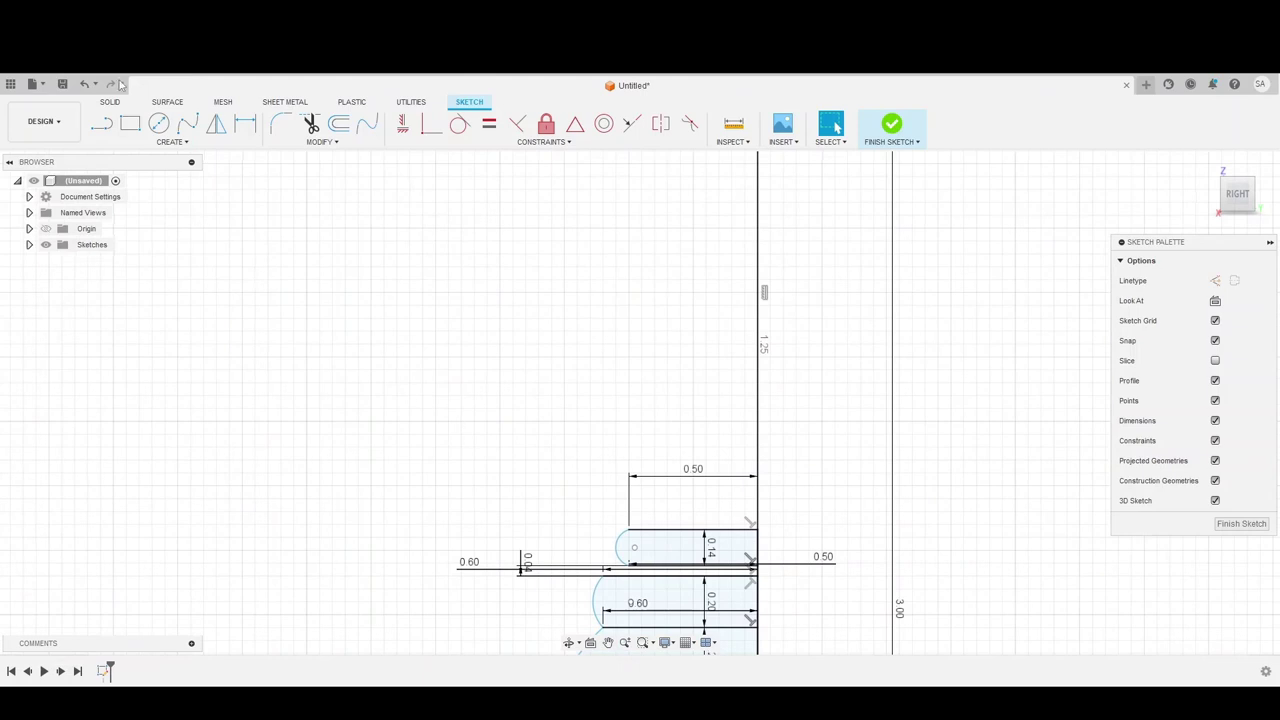
pyautogui.click(102, 124)
pyautogui.click(757, 529)
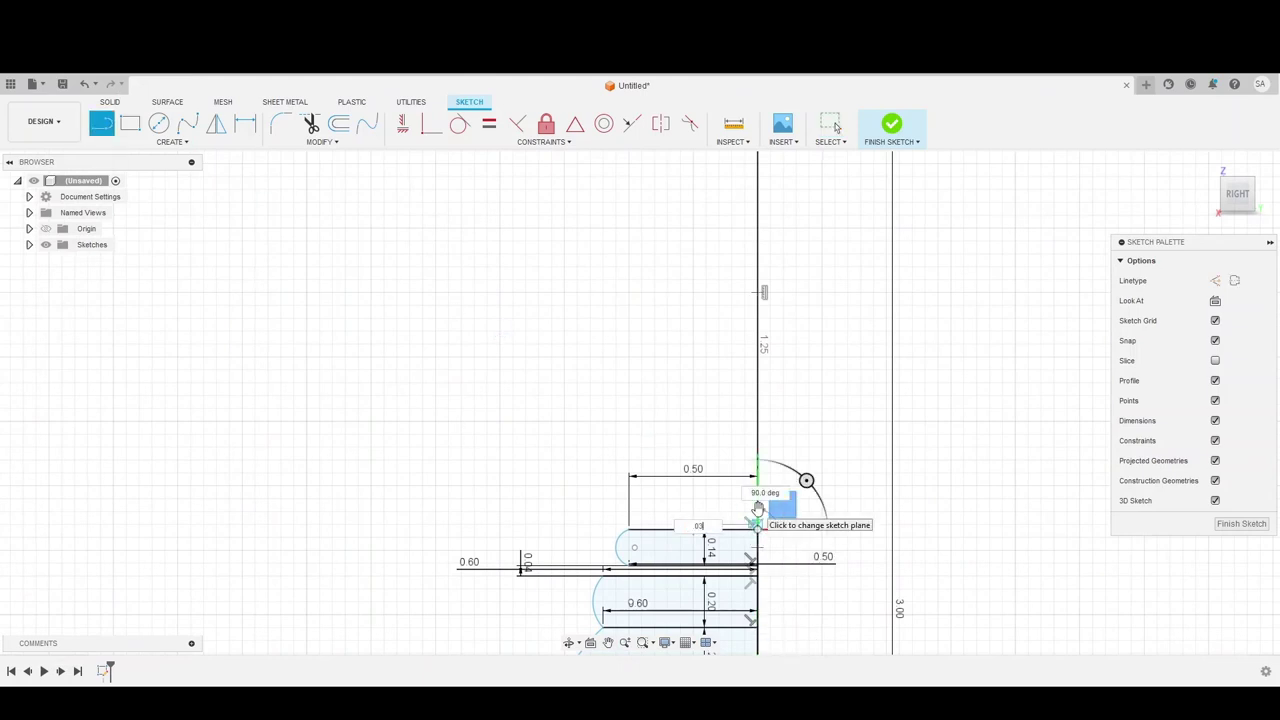
pyautogui.click(763, 395)
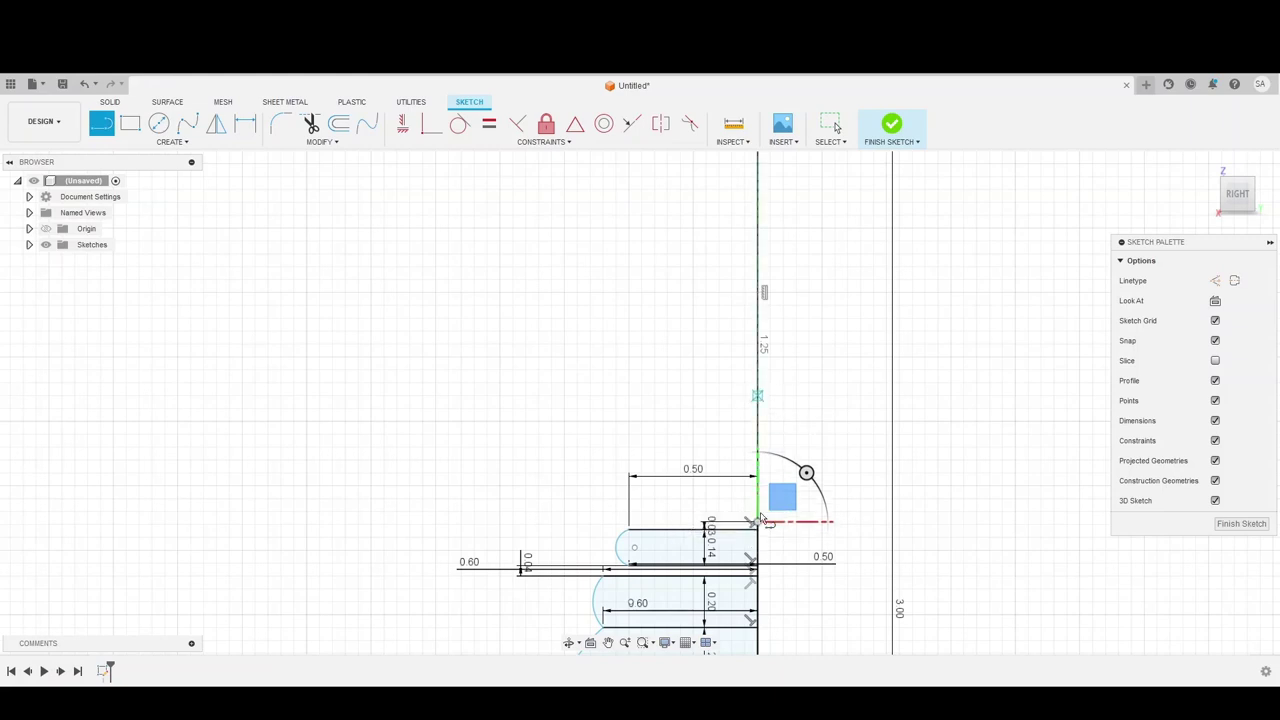
pyautogui.click(760, 518)
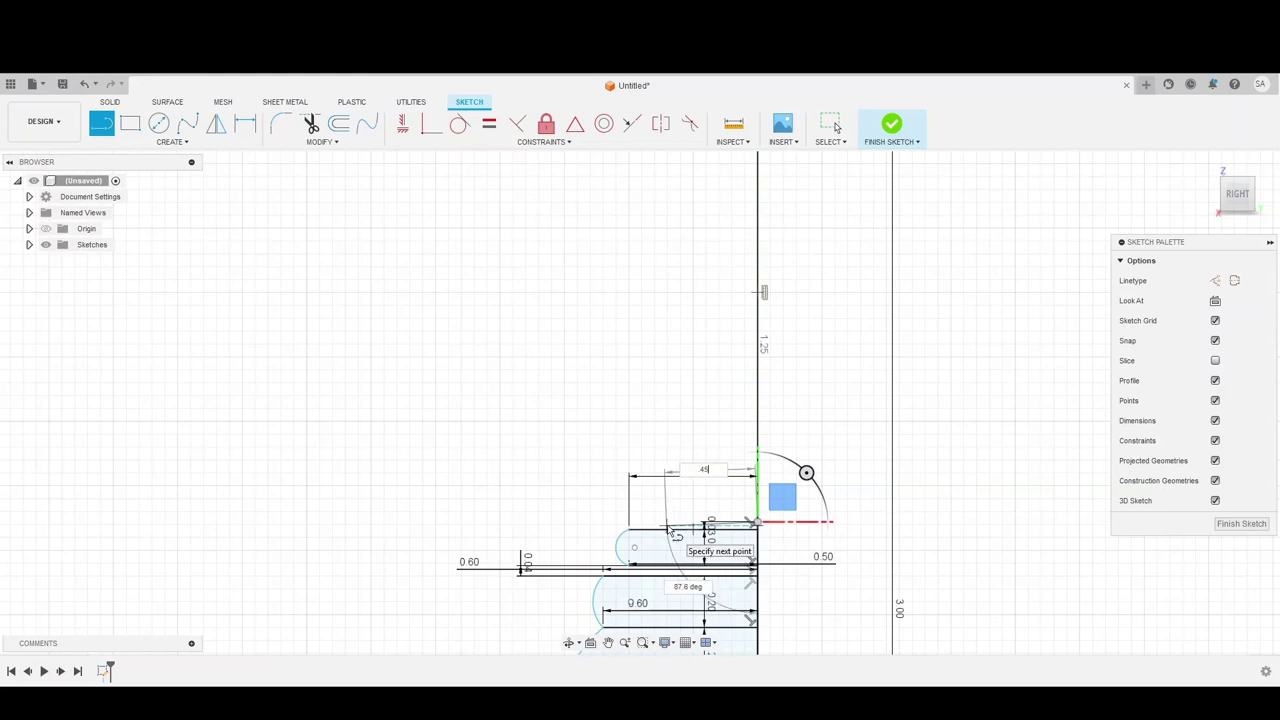
pyautogui.press('Tab')
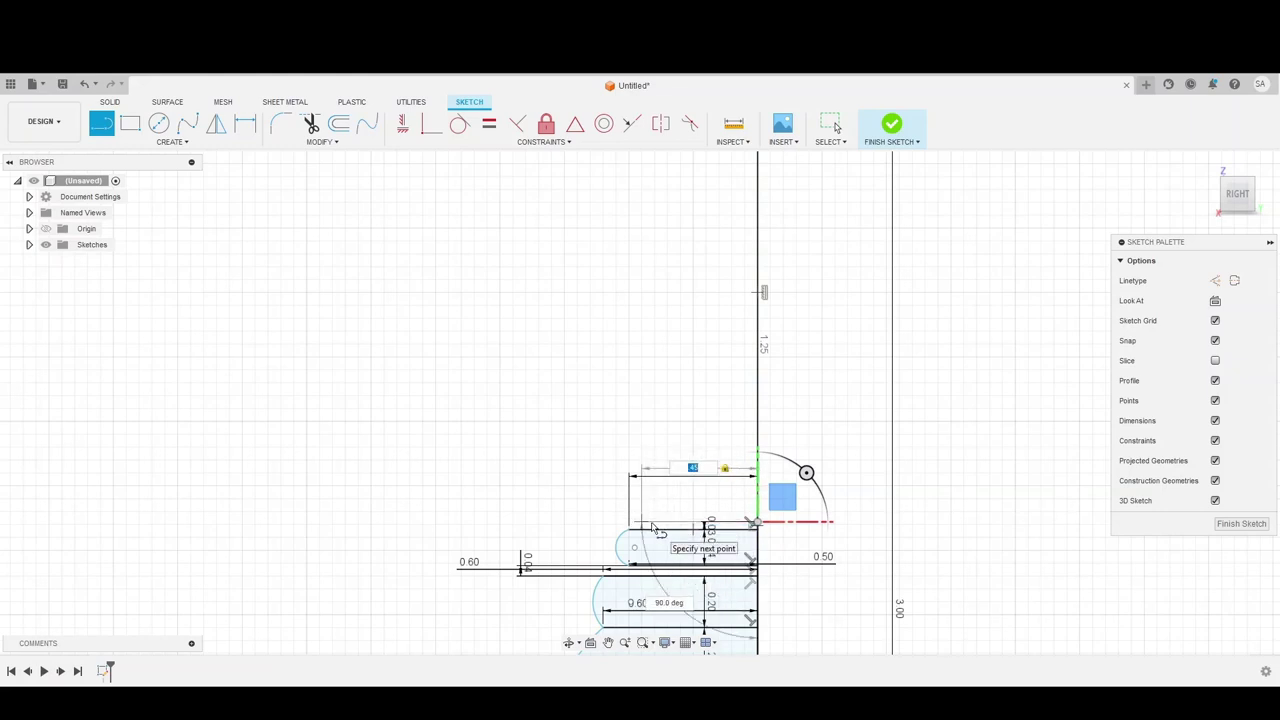
pyautogui.click(644, 526)
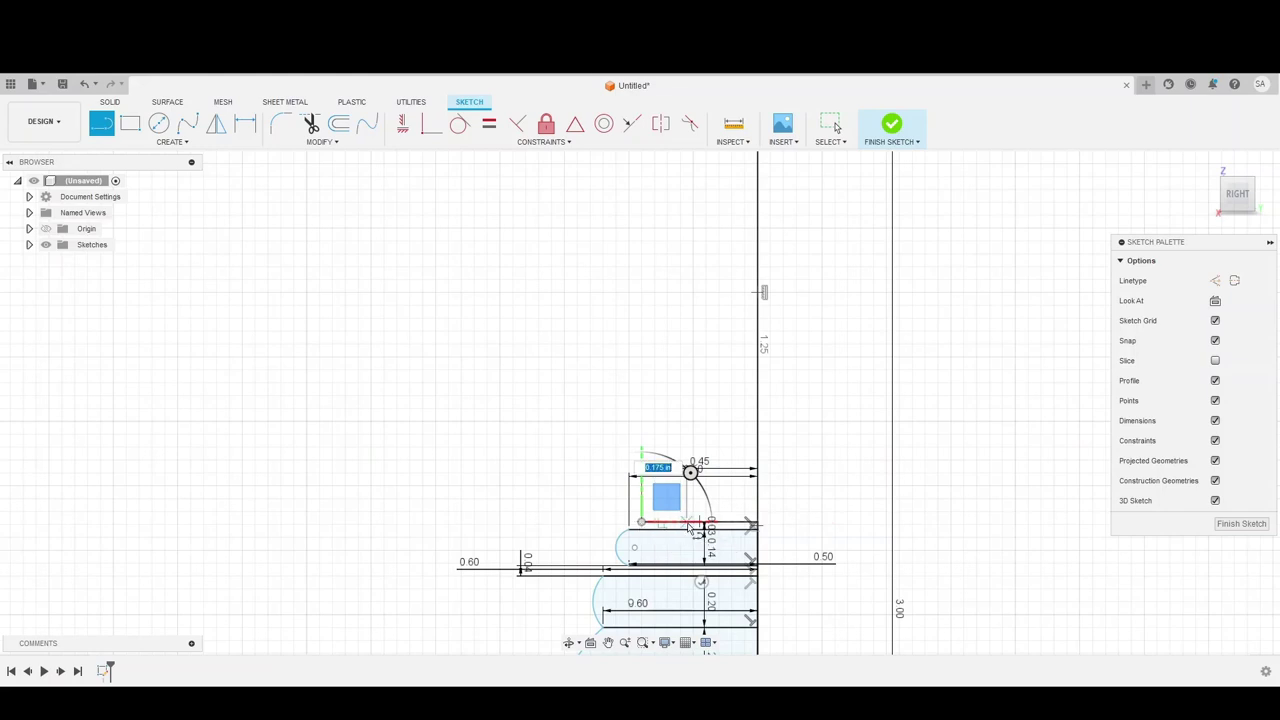
# Draw another 0.03 in line up the axis from the 0.45 in line, continuing with a 0.50 in horizontal line to the left
pyautogui.click(759, 522)
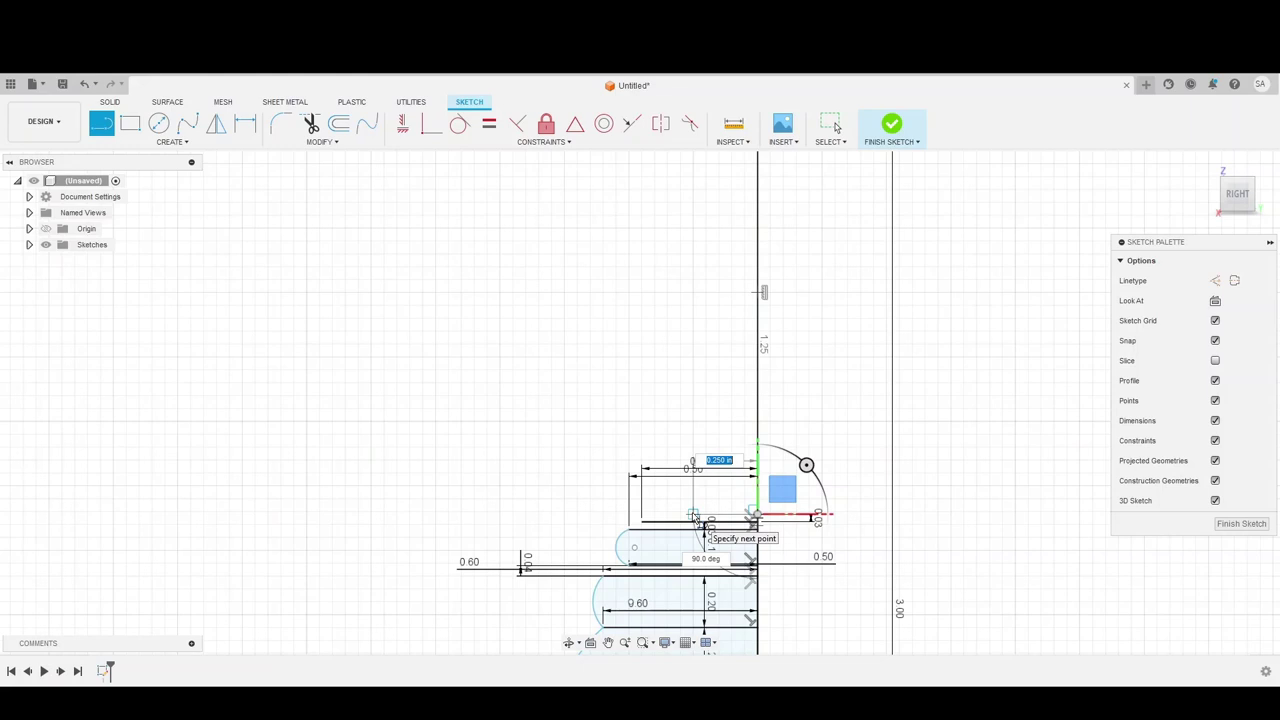
pyautogui.press('Return')
pyautogui.press('Escape')
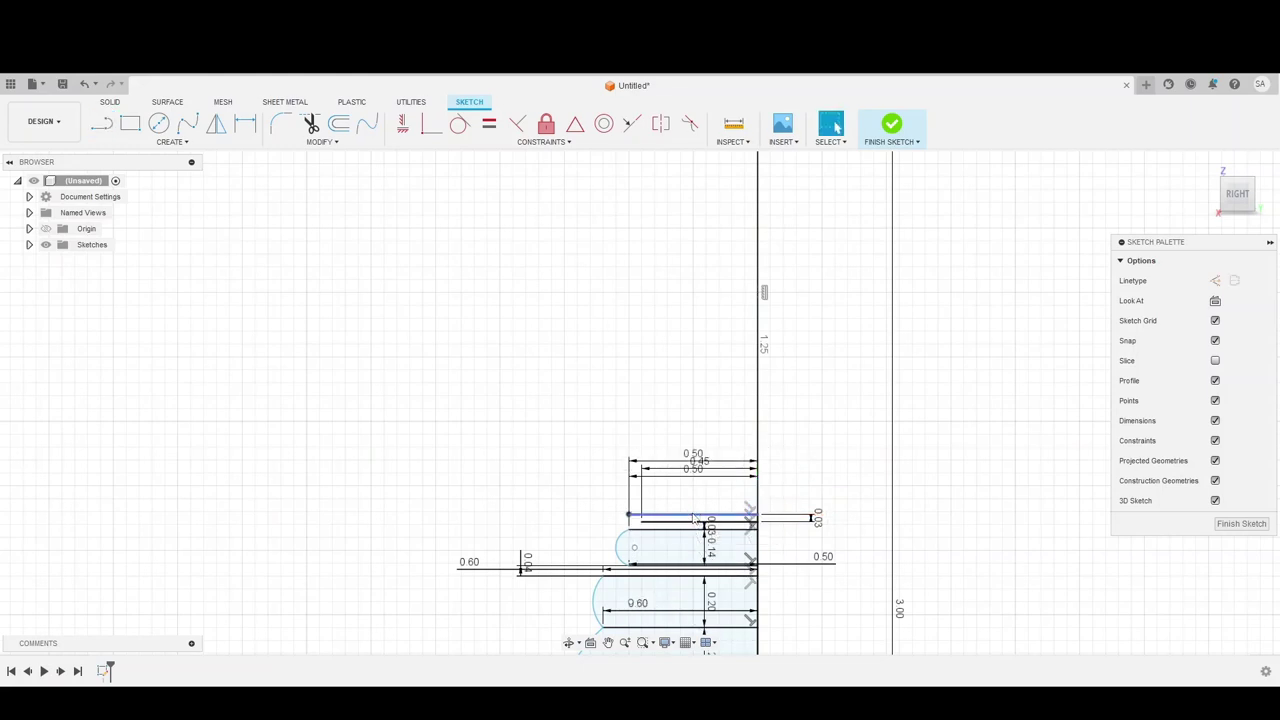
pyautogui.scroll(5, 690, 516)
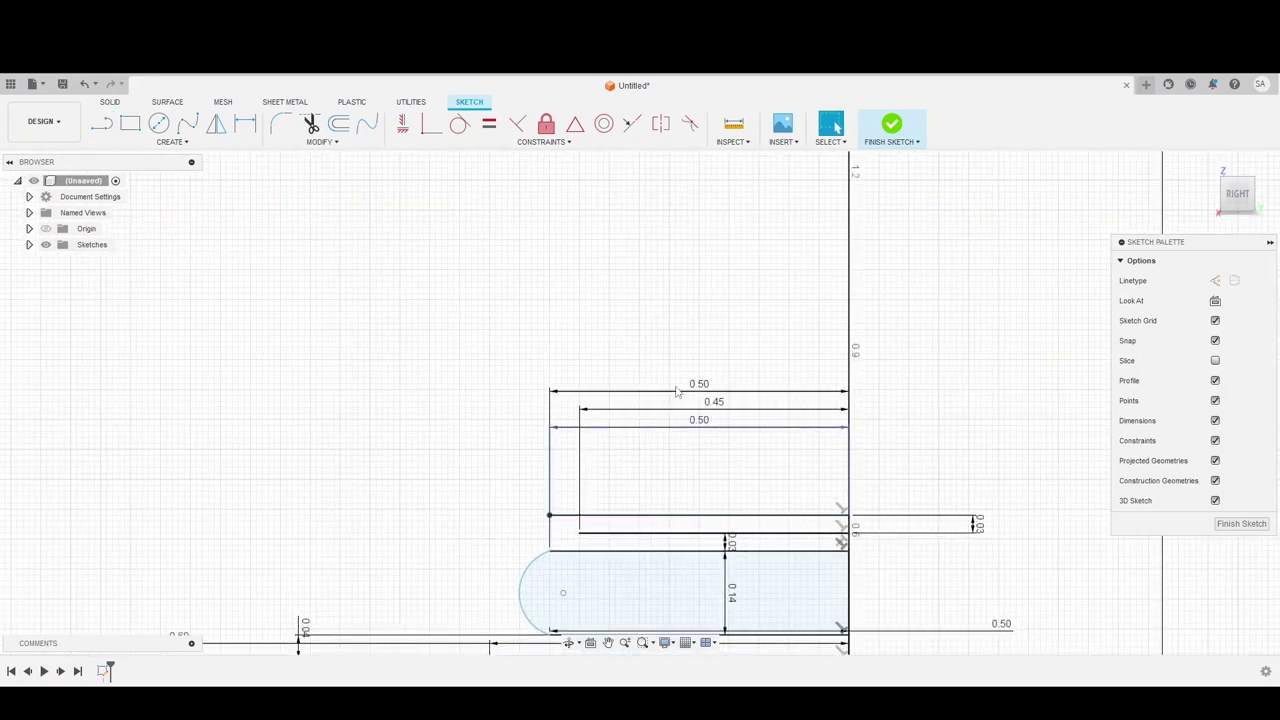
# Set the topmost horizontal line's length to 0.45 in and copy that line about 0.03 in straight up the axis
pyautogui.doubleClick(675, 393)
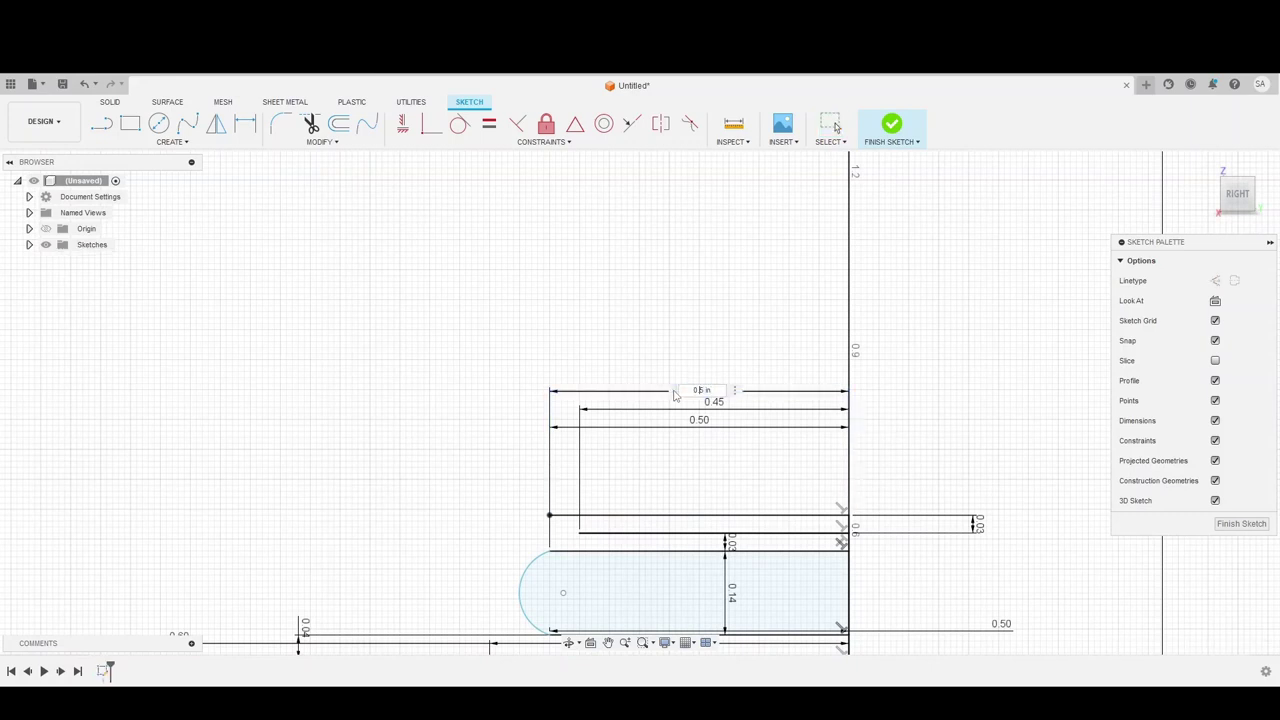
pyautogui.press('Return')
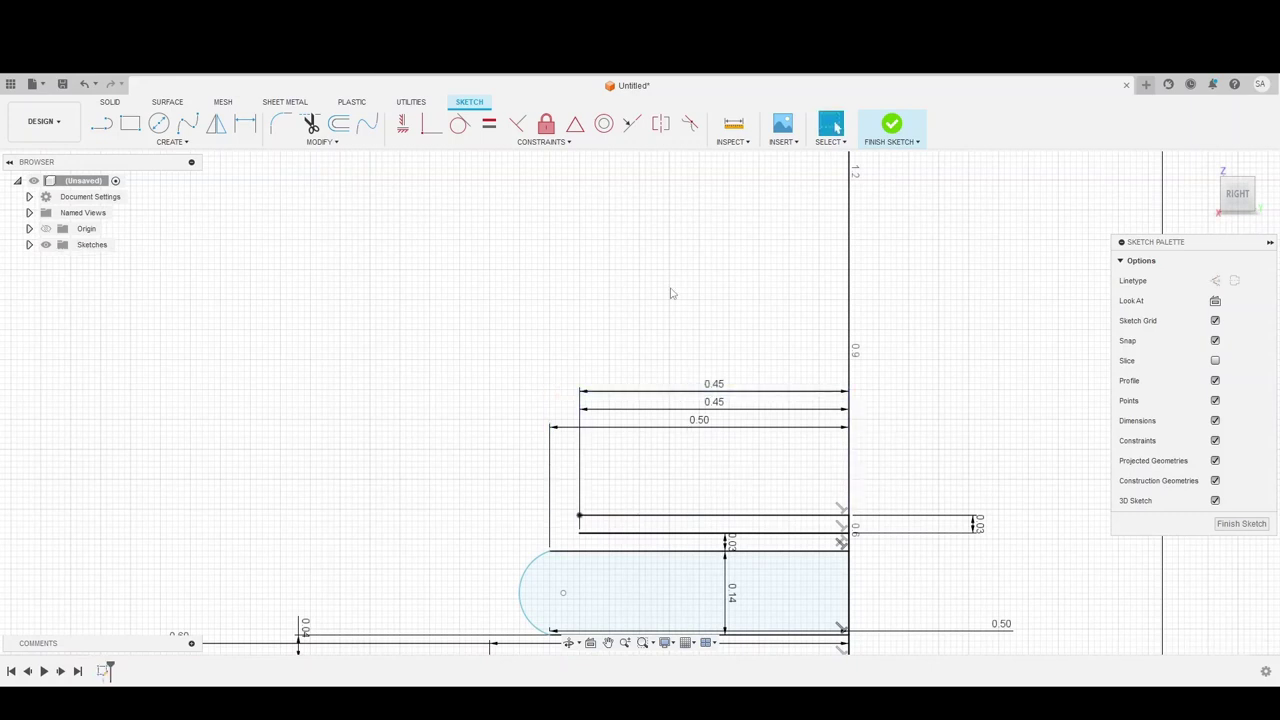
pyautogui.click(753, 518)
pyautogui.press('m')
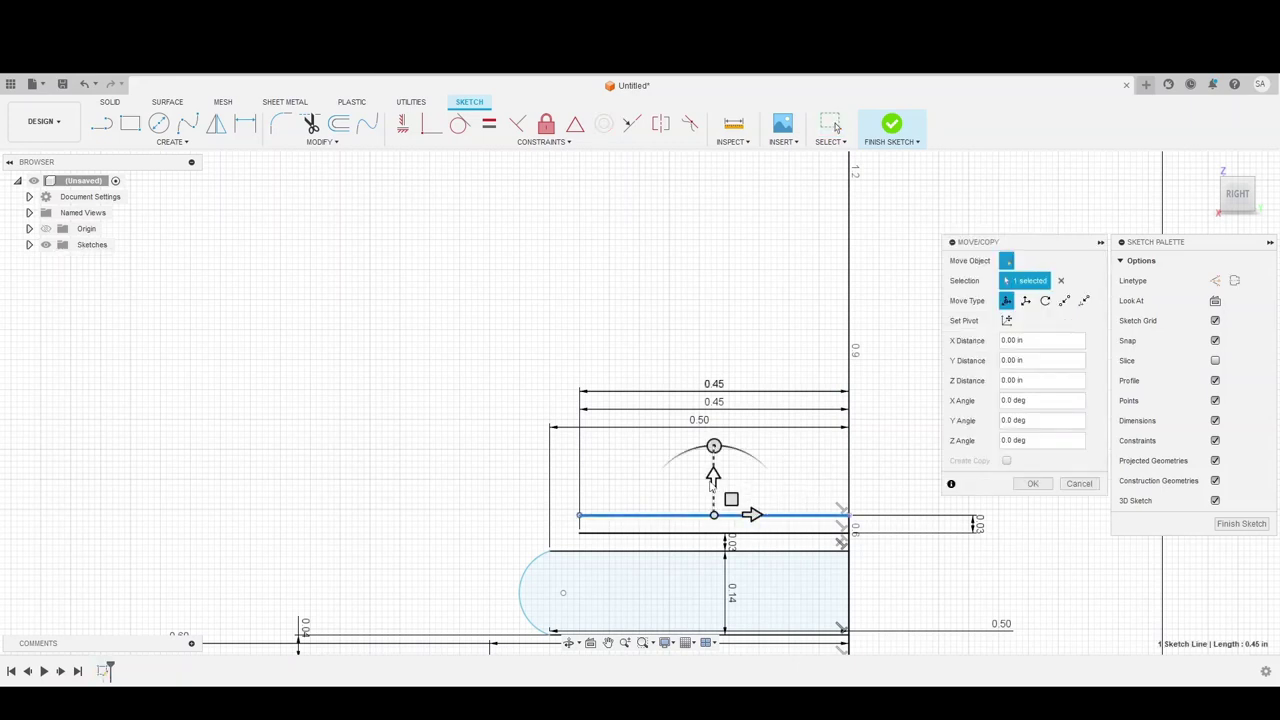
pyautogui.moveTo(712, 478); pyautogui.dragTo(711, 466)
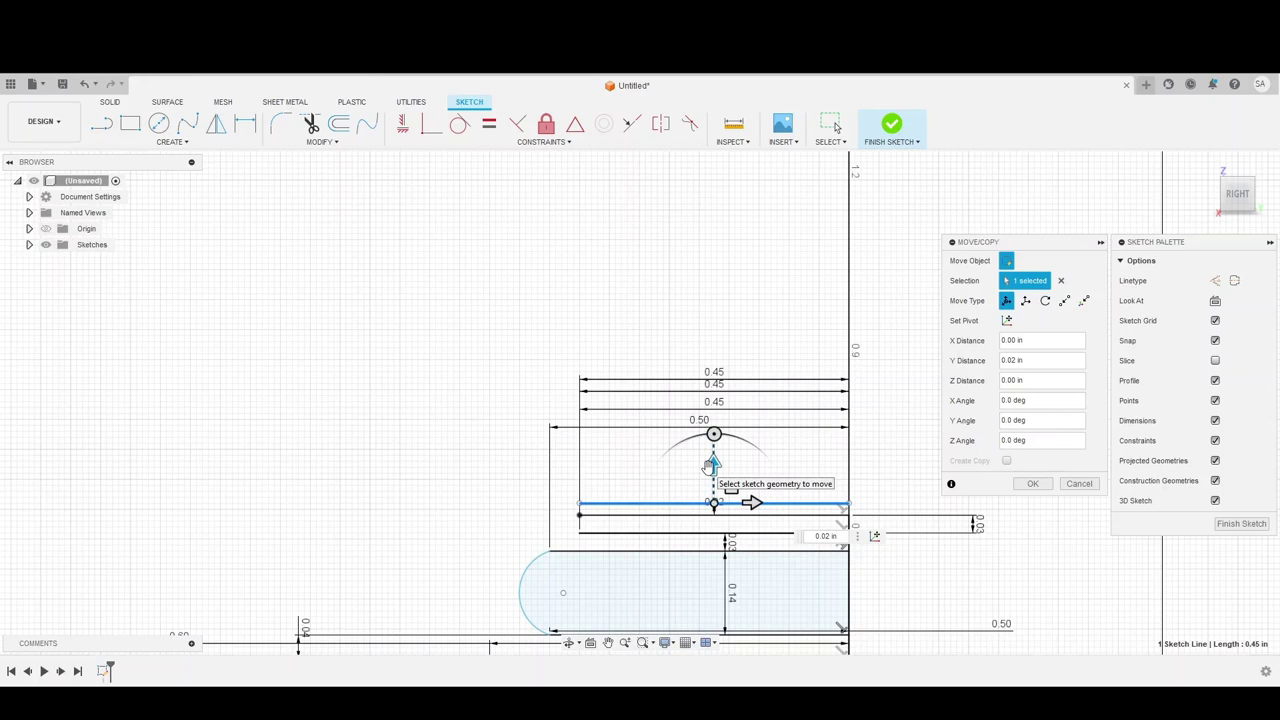
pyautogui.press('Return')
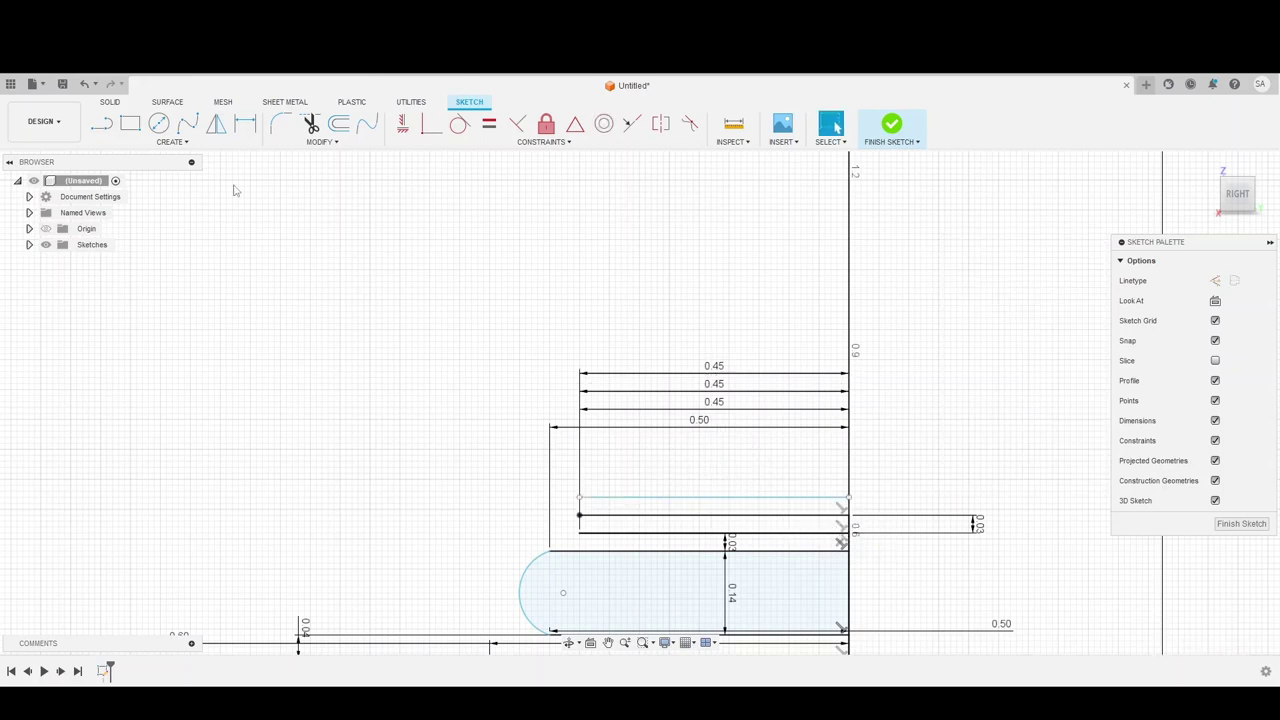
# Dimension the spacing between the copied line and the 0.45 in line directly below it at 0.03 in
pyautogui.click(848, 498)
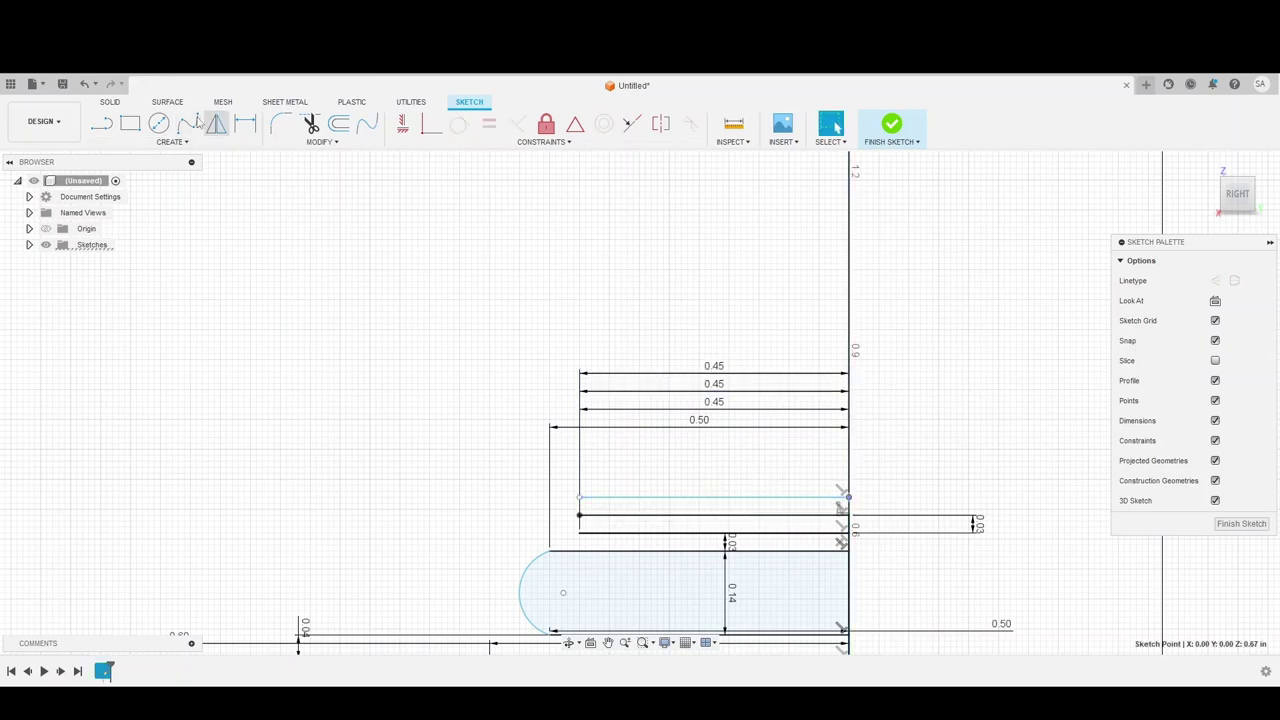
pyautogui.press('d')
pyautogui.click(690, 515)
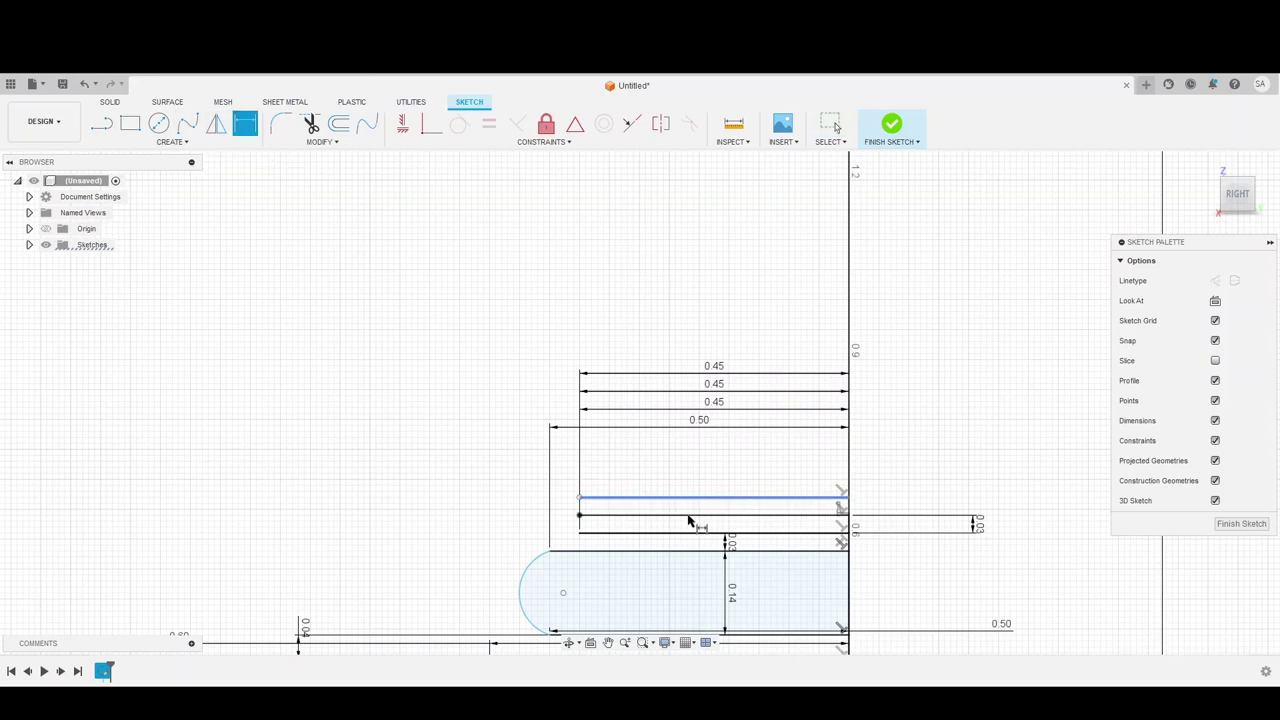
pyautogui.click(814, 498)
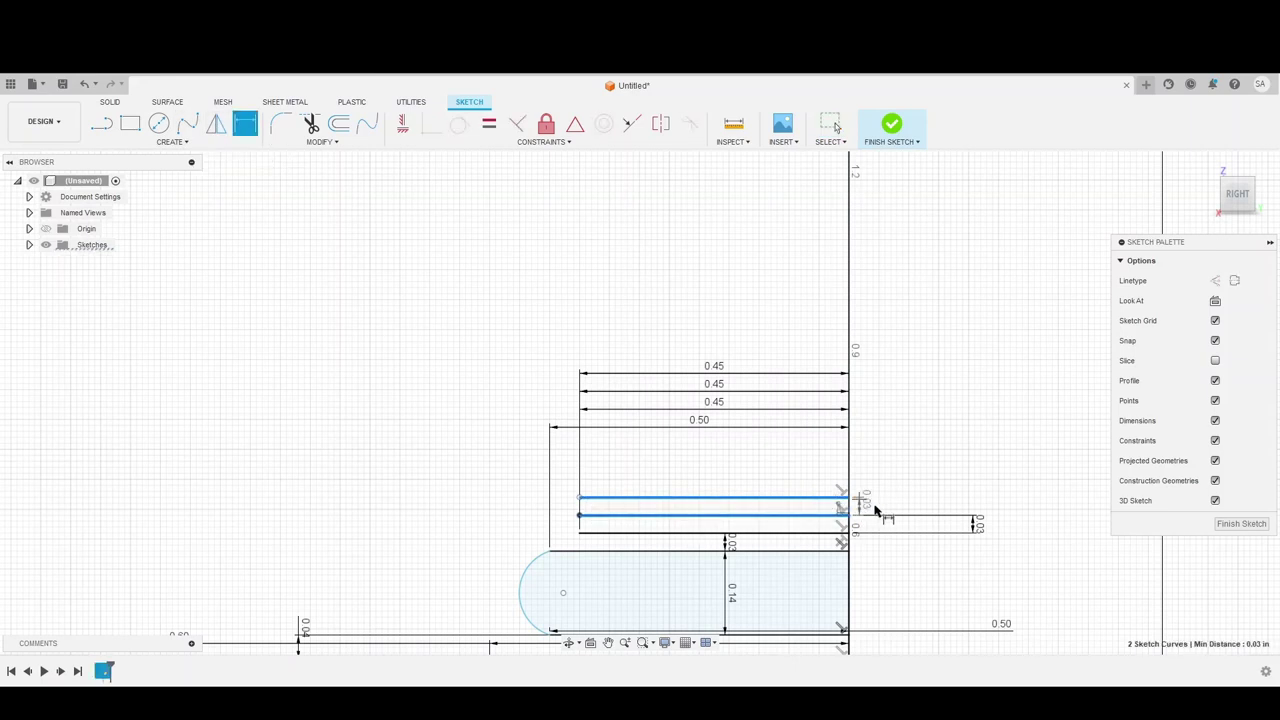
pyautogui.click(971, 508)
pyautogui.press('BackSpace')
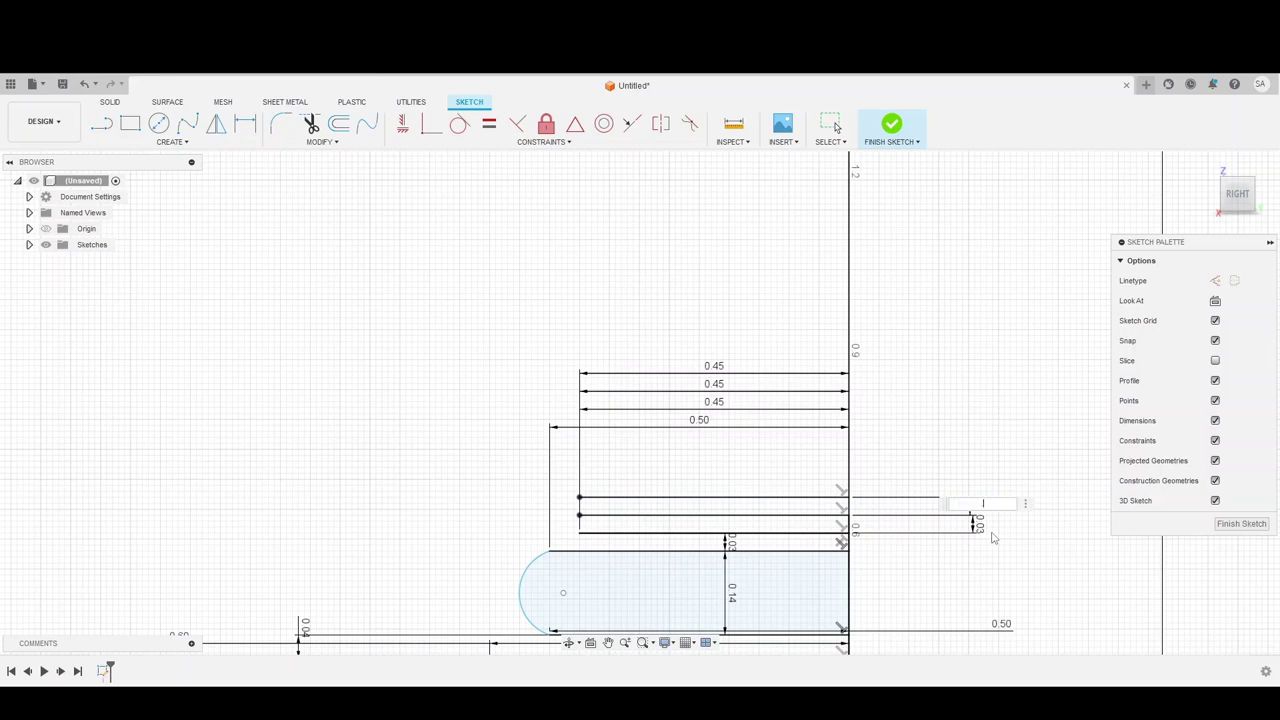
pyautogui.write('.03')
pyautogui.press('Return')
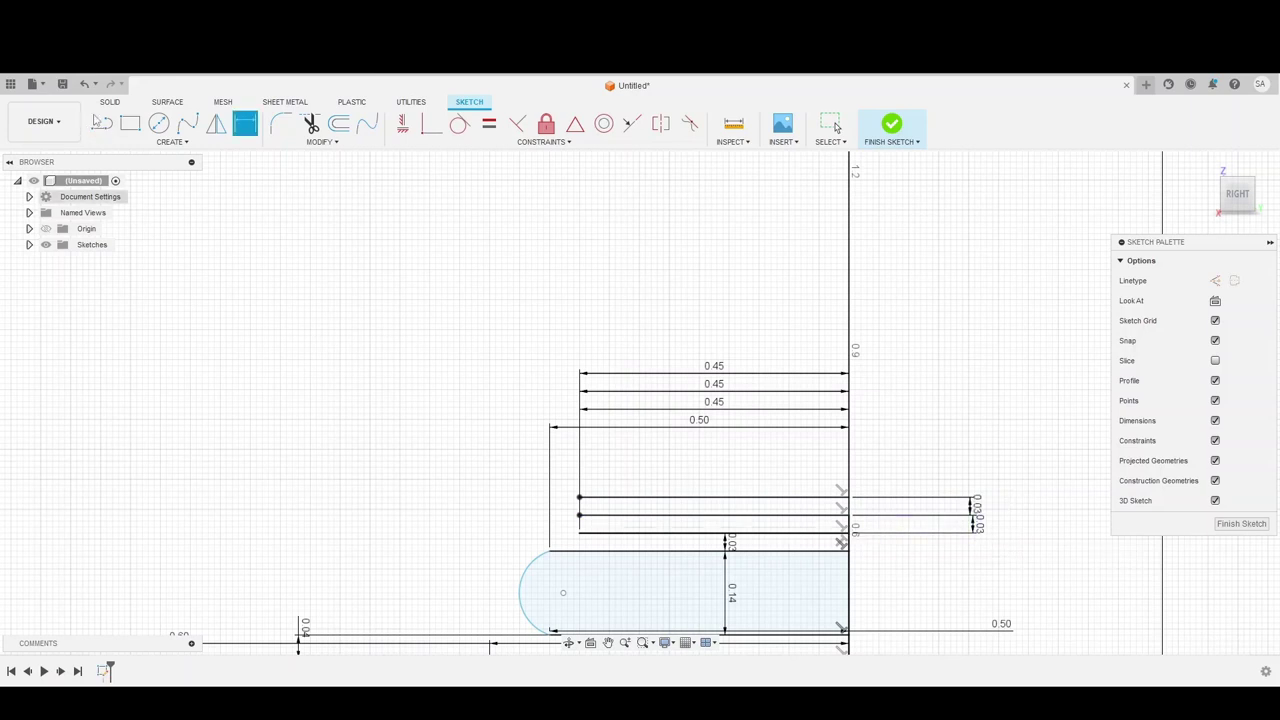
pyautogui.click(147, 145)
pyautogui.moveTo(140, 197)
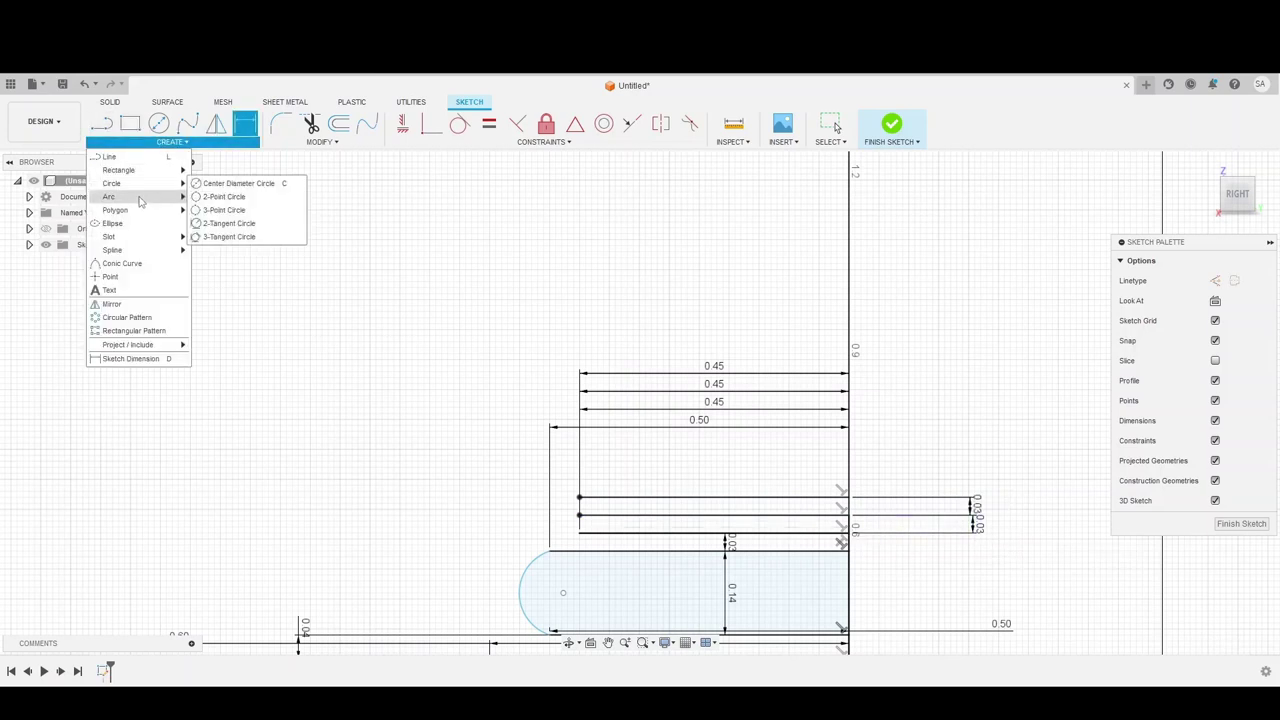
pyautogui.click(206, 198)
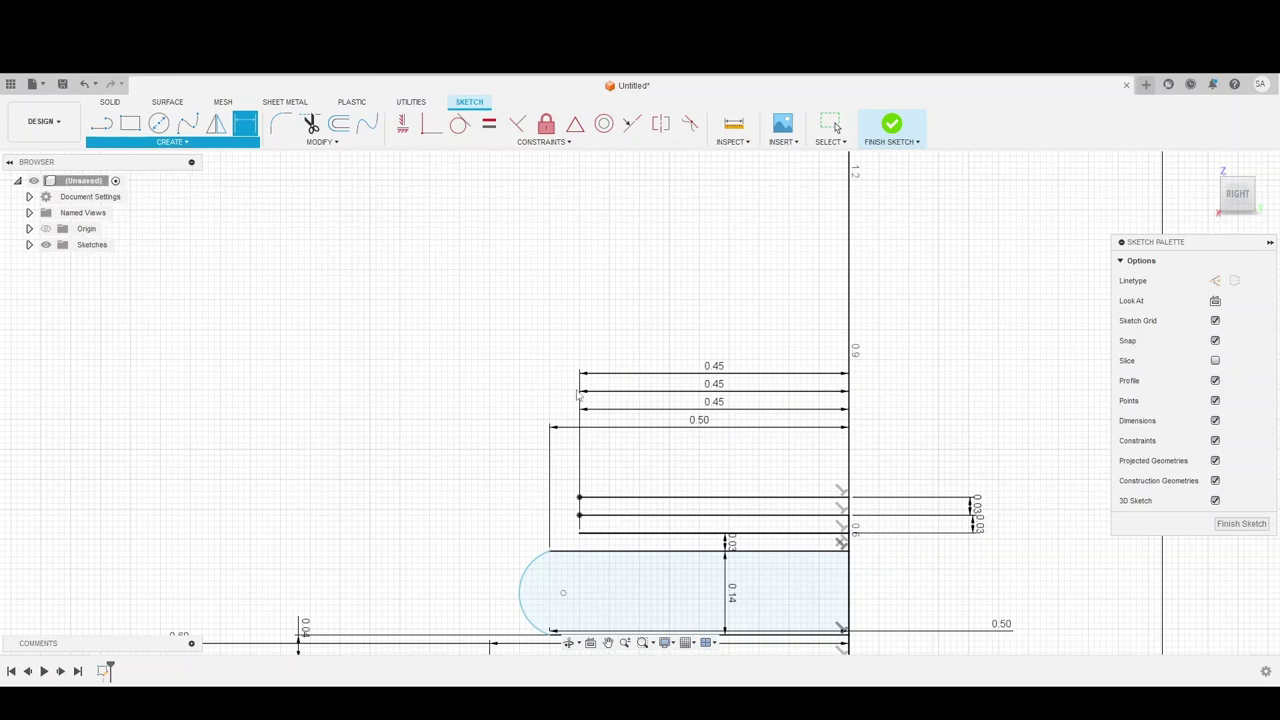
pyautogui.click(580, 534)
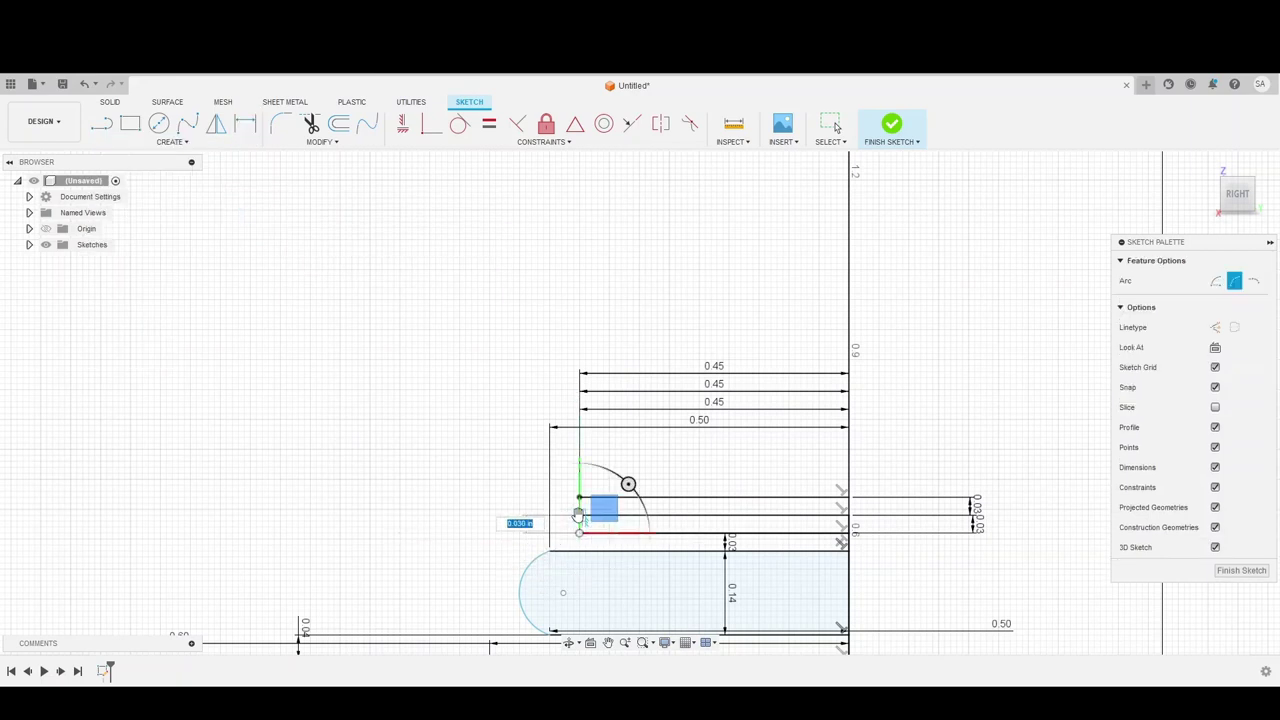
pyautogui.press('Escape')
# Draw an outward-bulging 3-point arc joining the left ends of the lower two 0.45 in lines
pyautogui.scroll(1, 578, 518)
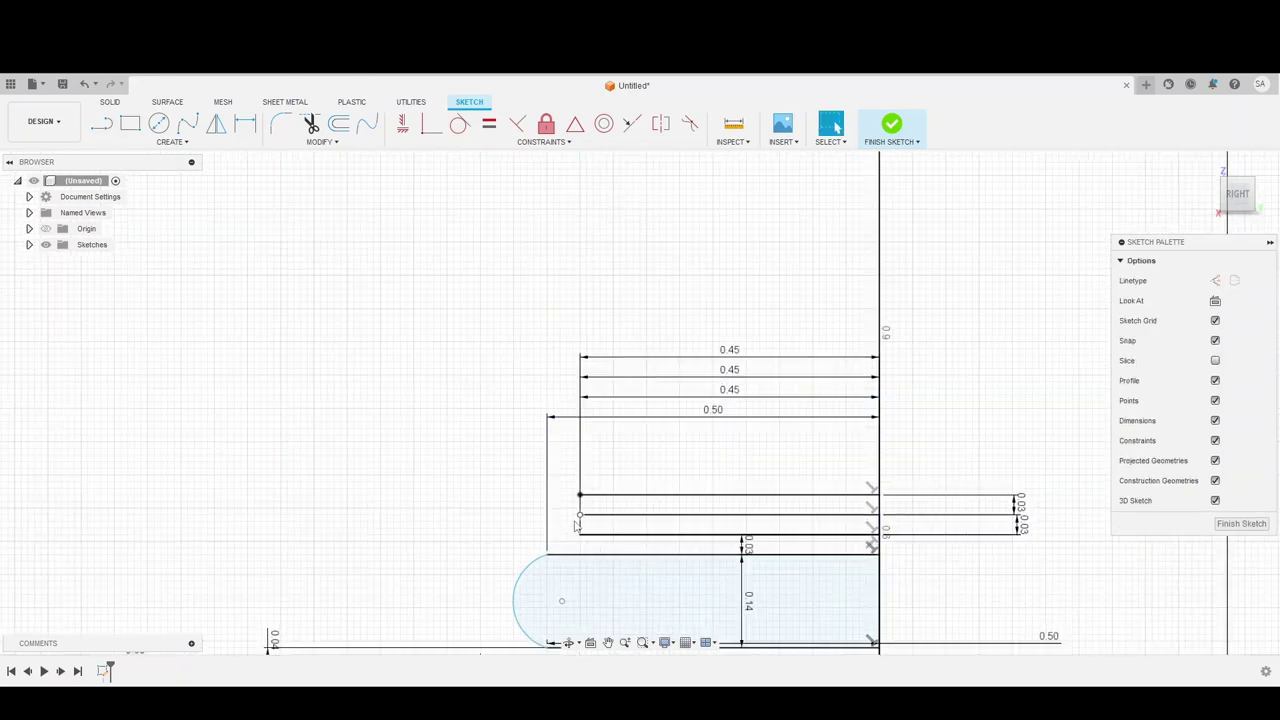
pyautogui.scroll(4, 577, 525)
pyautogui.rightClick(567, 533)
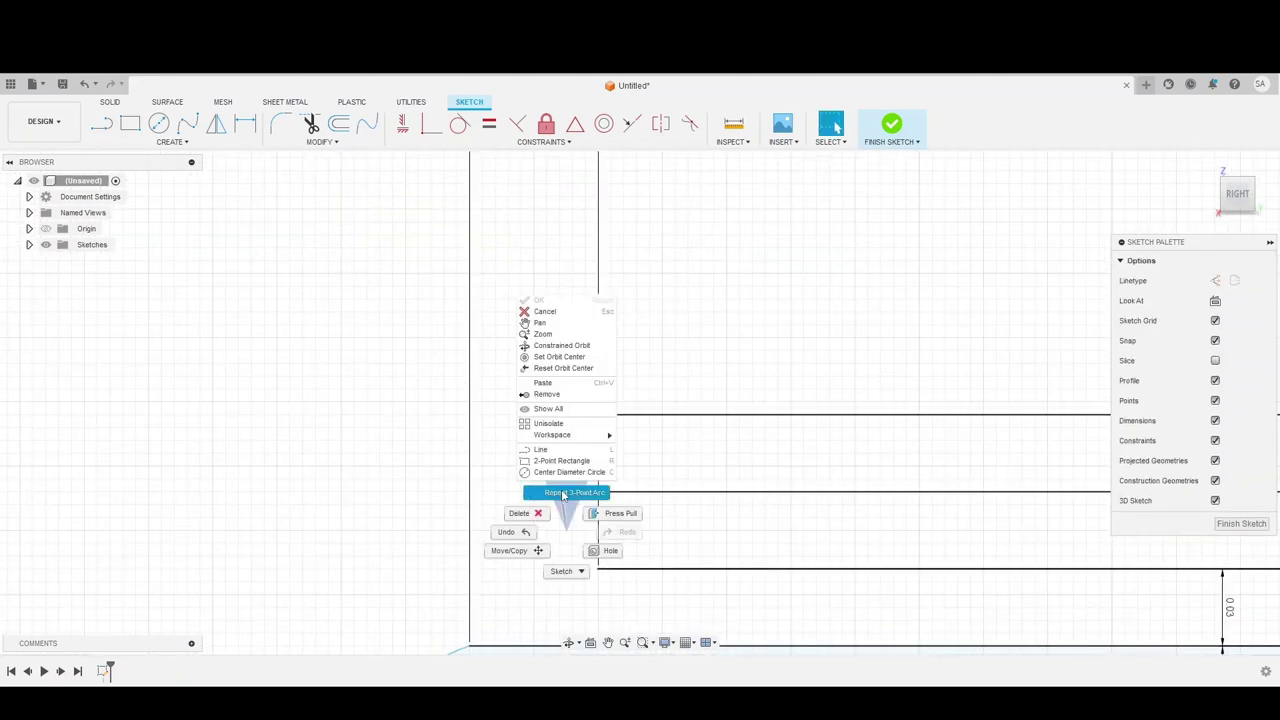
pyautogui.click(563, 493)
pyautogui.click(598, 492)
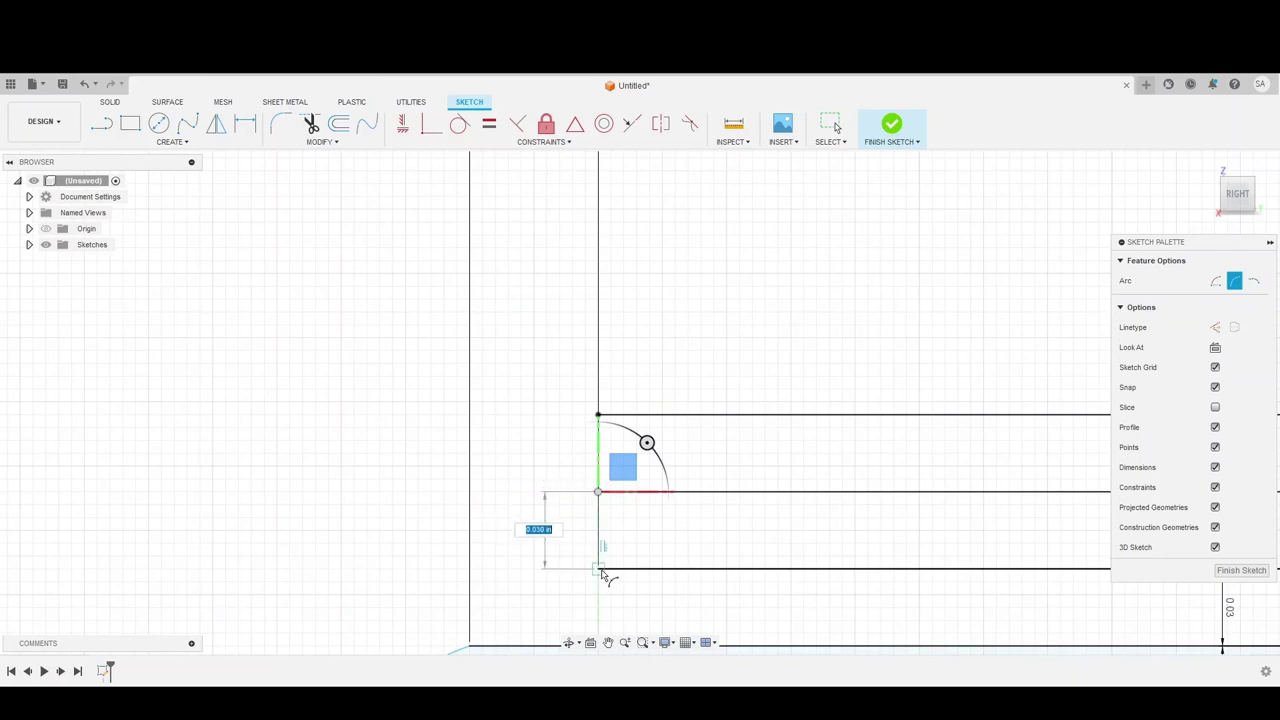
pyautogui.click(533, 545)
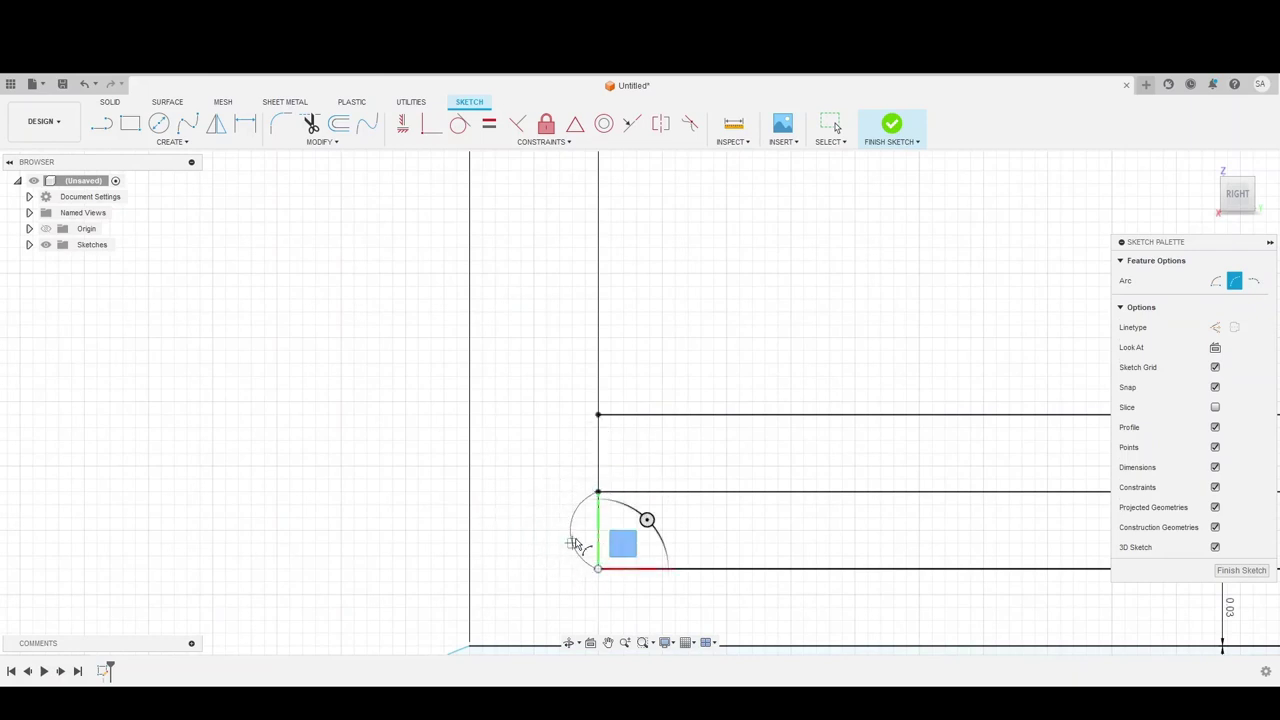
pyautogui.scroll(-3, 494, 520)
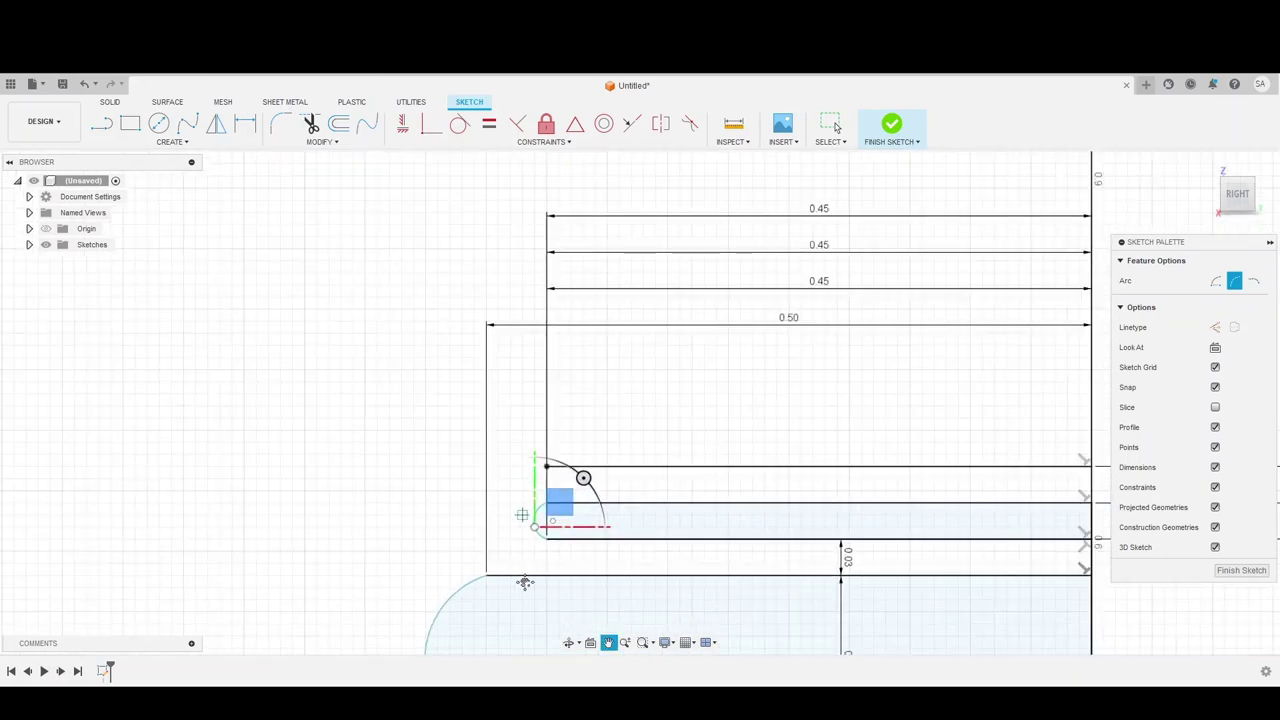
pyautogui.scroll(-4, 423, 554)
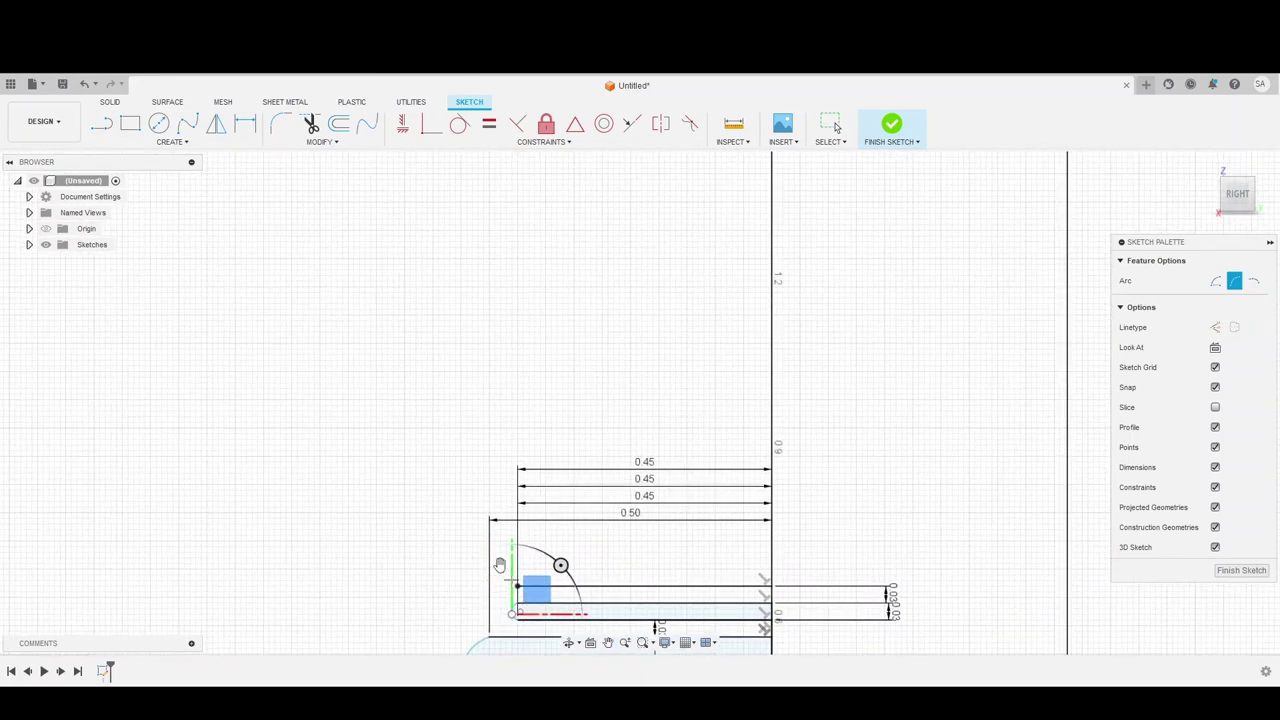
pyautogui.press('Escape')
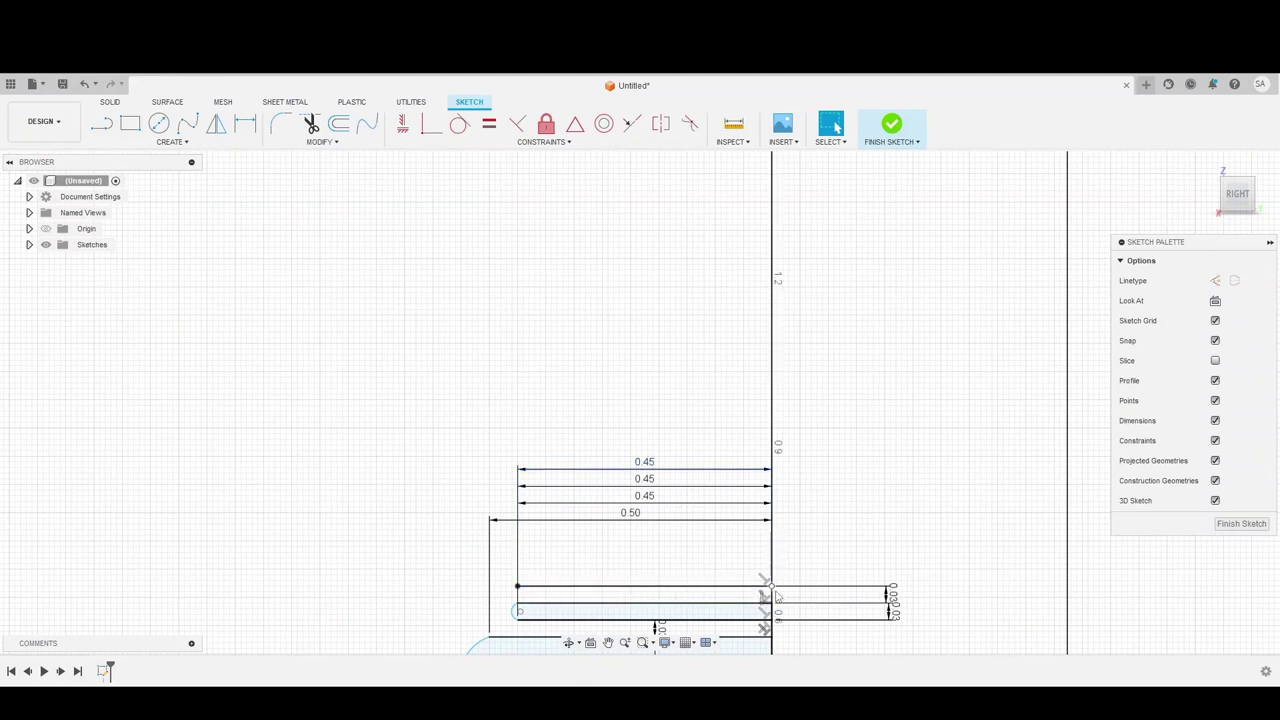
# Draw a 1.3 in vertical line up the axis from the right end of the topmost 0.45 in line
pyautogui.click(101, 123)
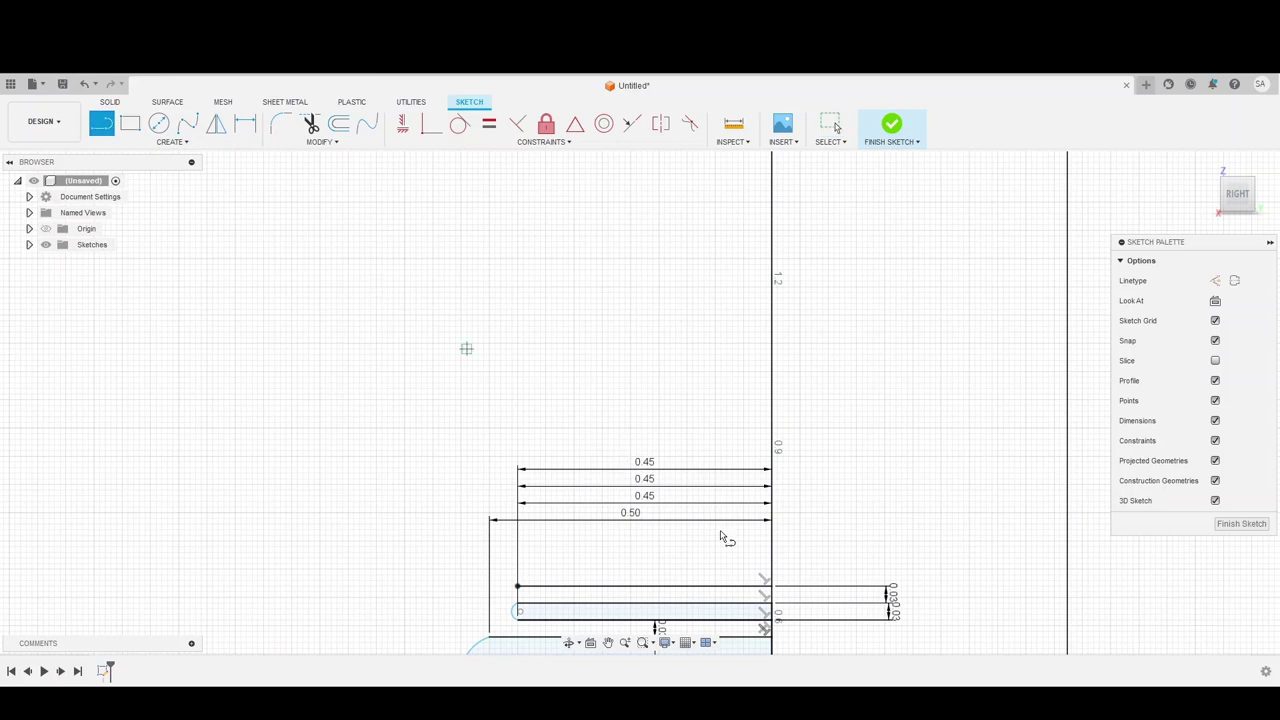
pyautogui.click(771, 587)
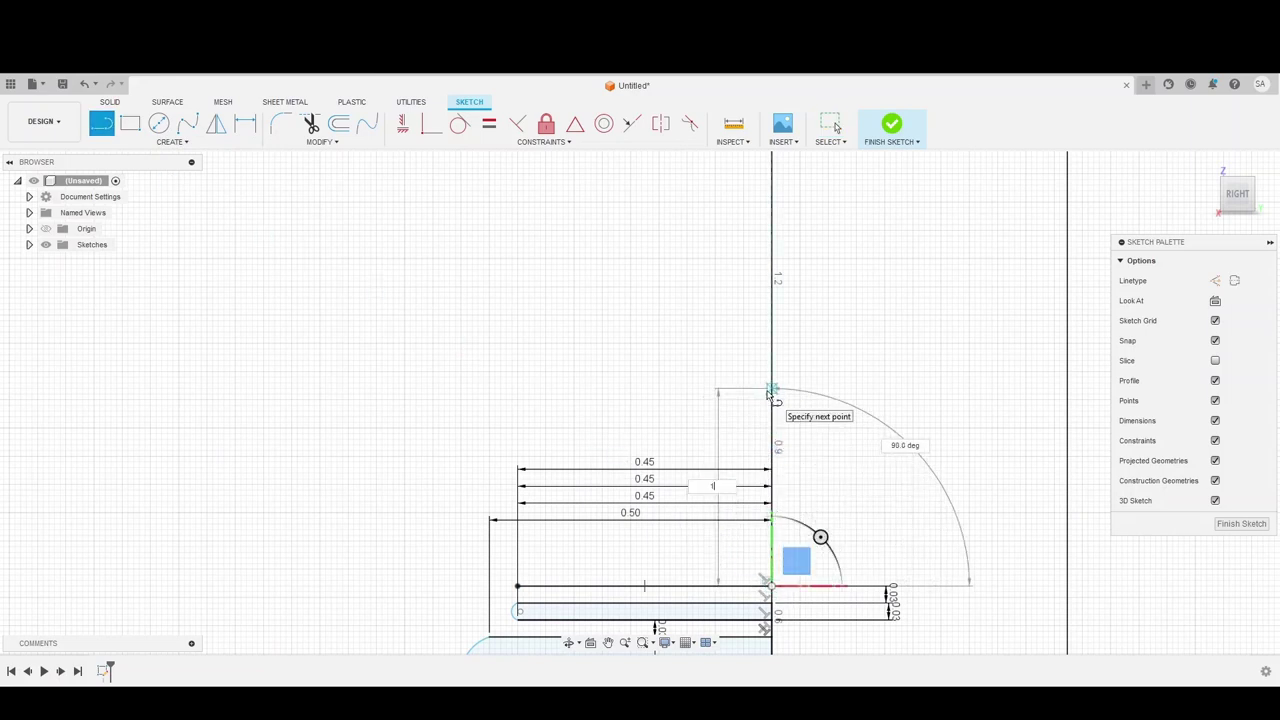
pyautogui.write('1')
pyautogui.press('Tab')
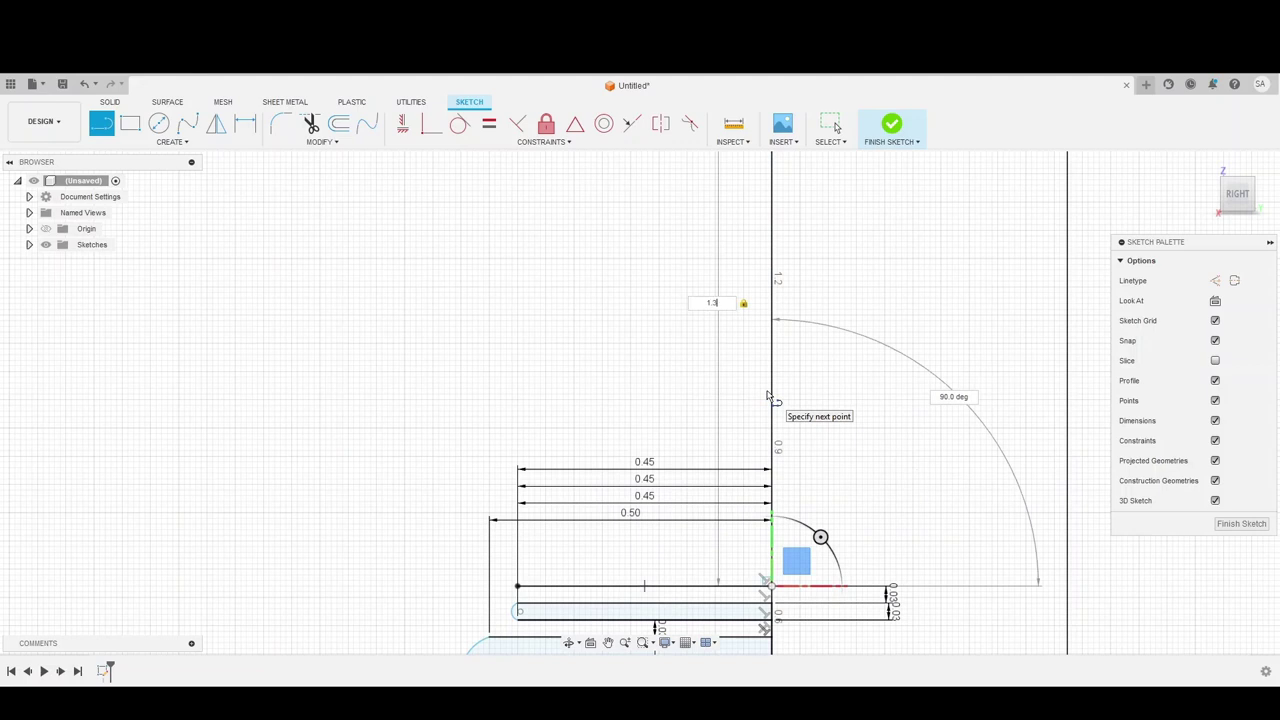
pyautogui.press('Tab')
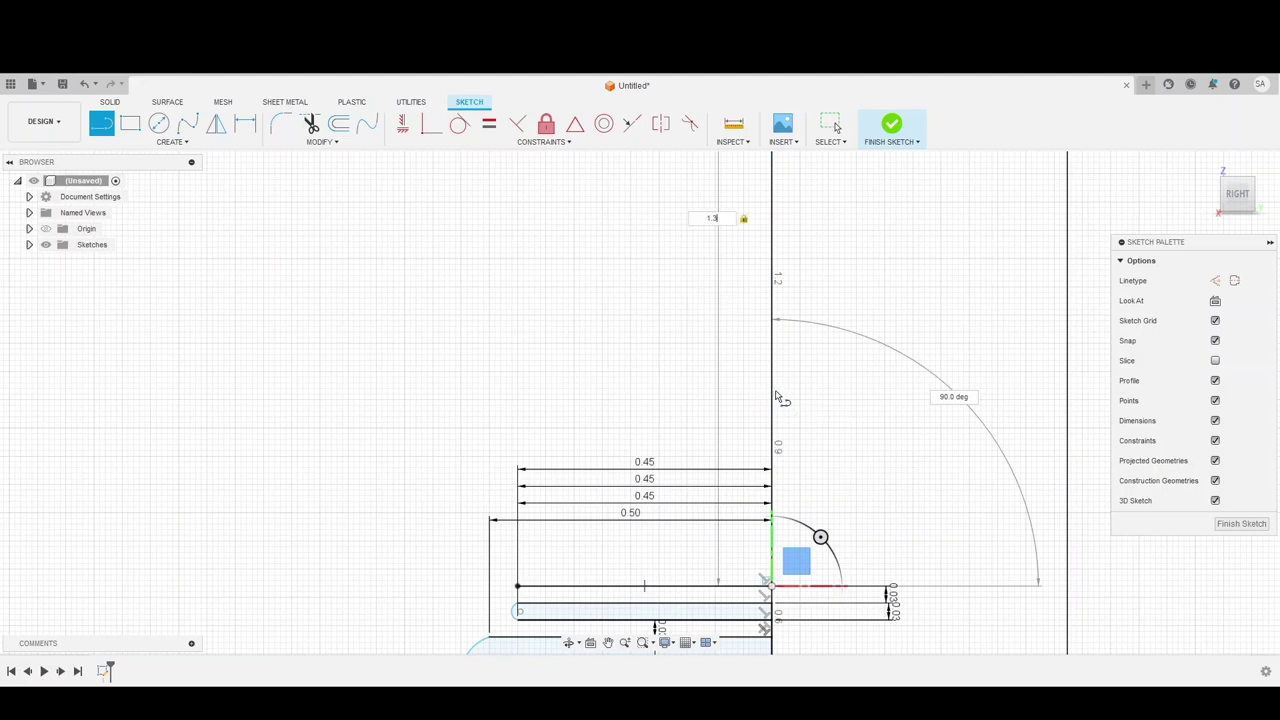
pyautogui.press('Return')
# Draw a 0.22 in horizontal line to the left from the upper end of the 1.30 in line
pyautogui.scroll(2, 716, 360)
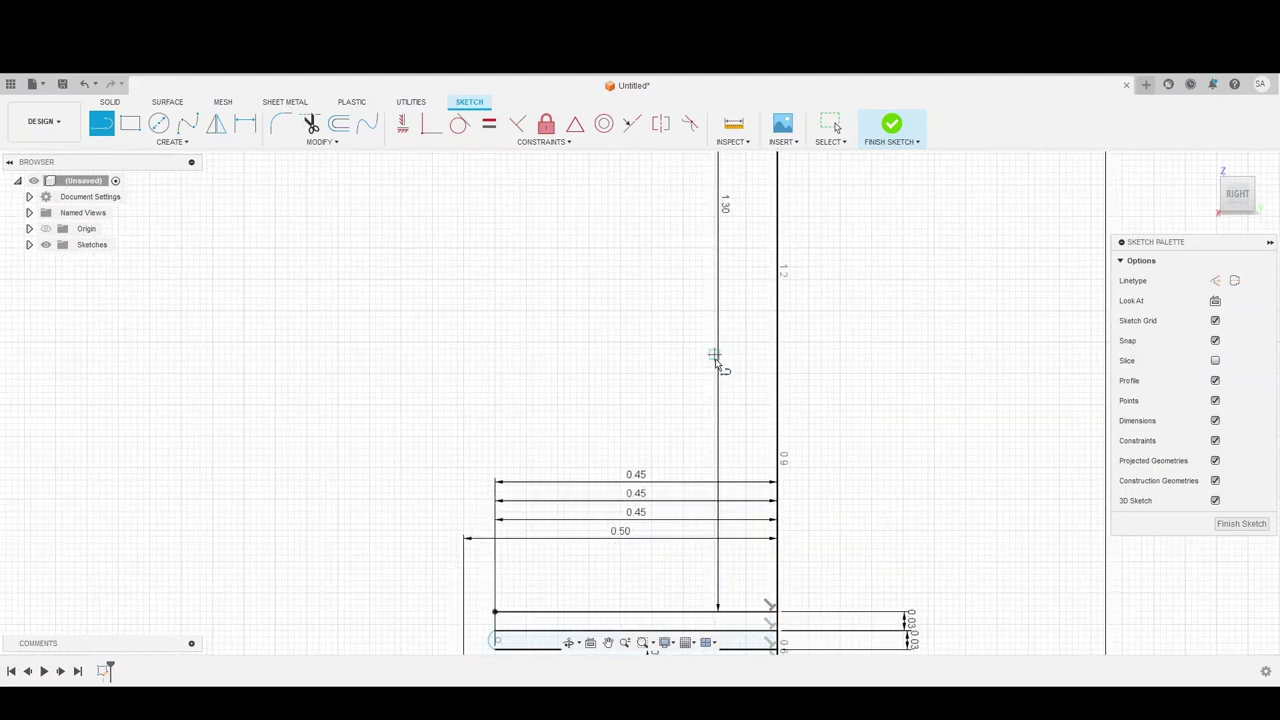
pyautogui.scroll(-3, 712, 362)
pyautogui.scroll(-4, 713, 363)
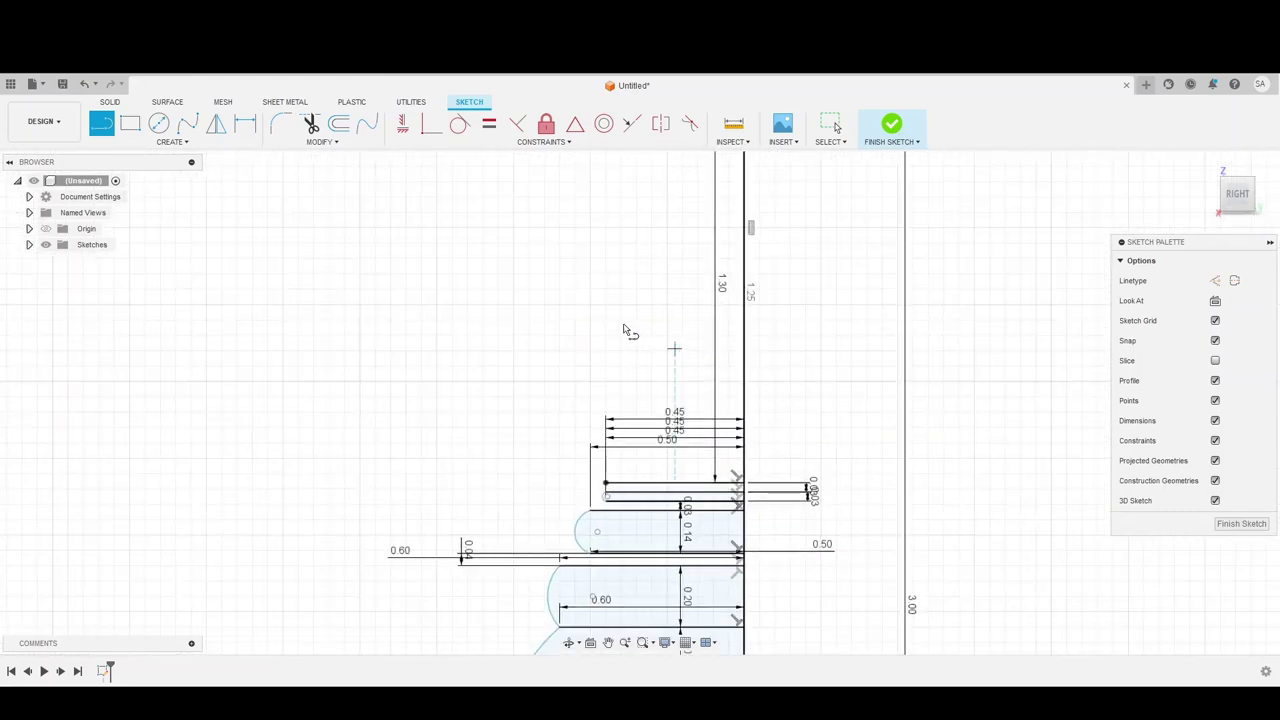
pyautogui.scroll(-2, 629, 328)
pyautogui.moveTo(629, 328)
pyautogui.mouseDown(button='middle')
pyautogui.moveTo(657, 455)
pyautogui.moveTo(730, 605)
pyautogui.mouseUp(button='middle')
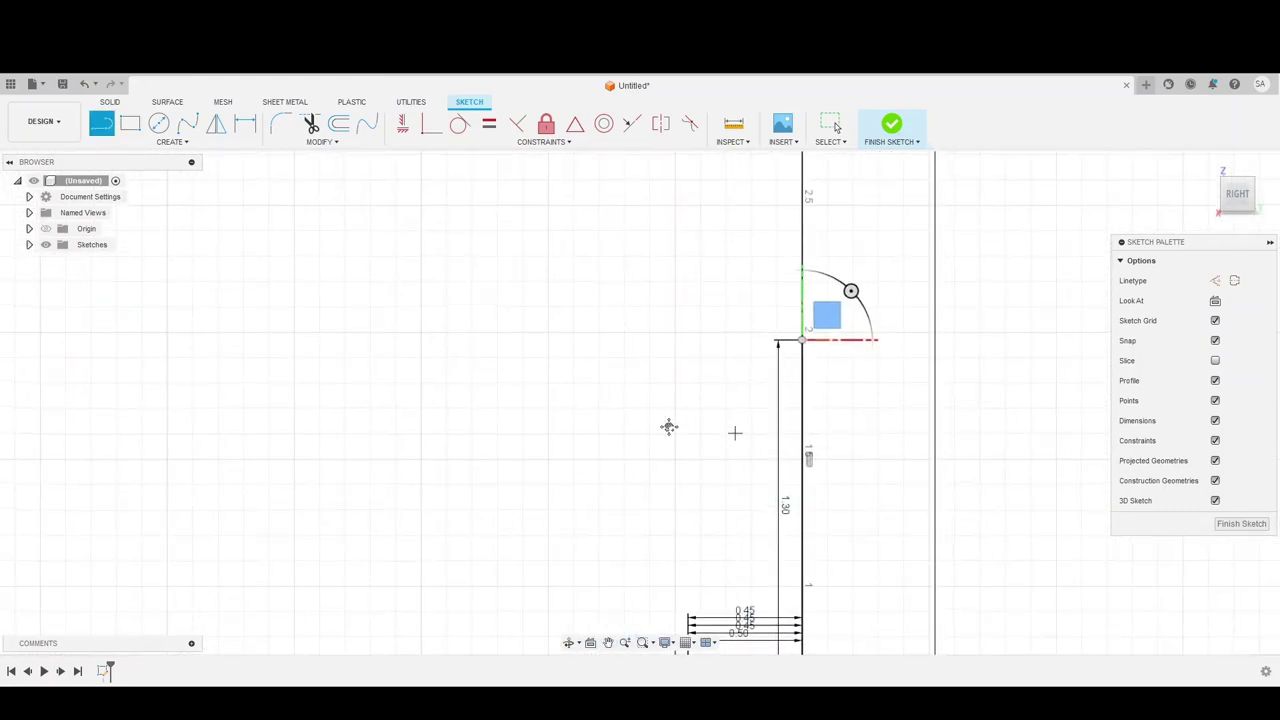
pyautogui.moveTo(669, 427); pyautogui.dragTo(651, 454, button='middle')
pyautogui.scroll(3, 704, 357)
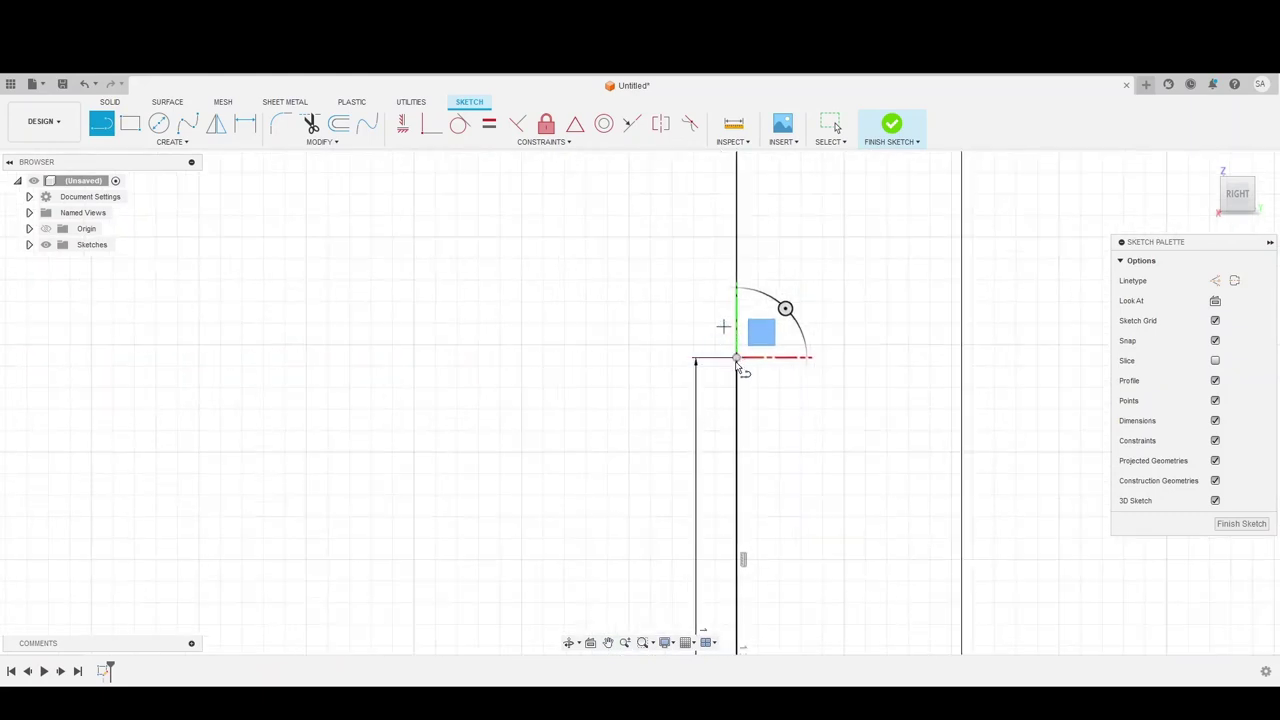
pyautogui.scroll(4, 738, 362)
pyautogui.click(738, 360)
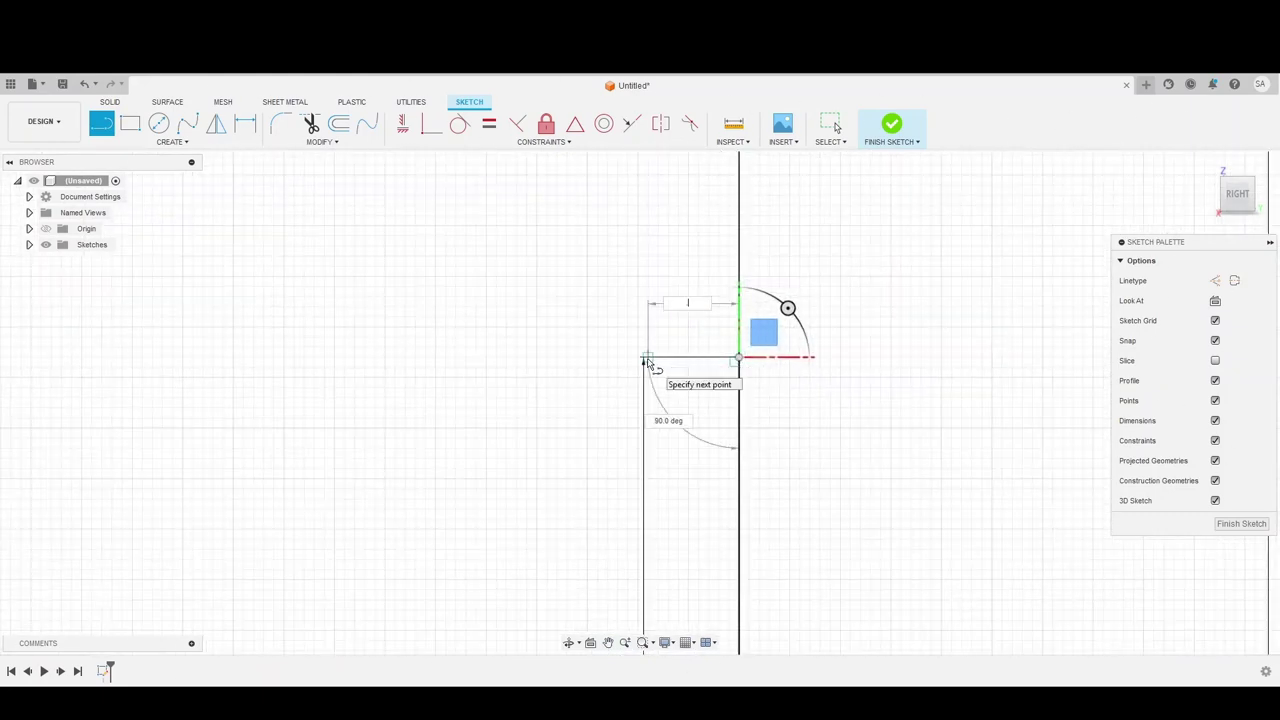
pyautogui.press('Tab')
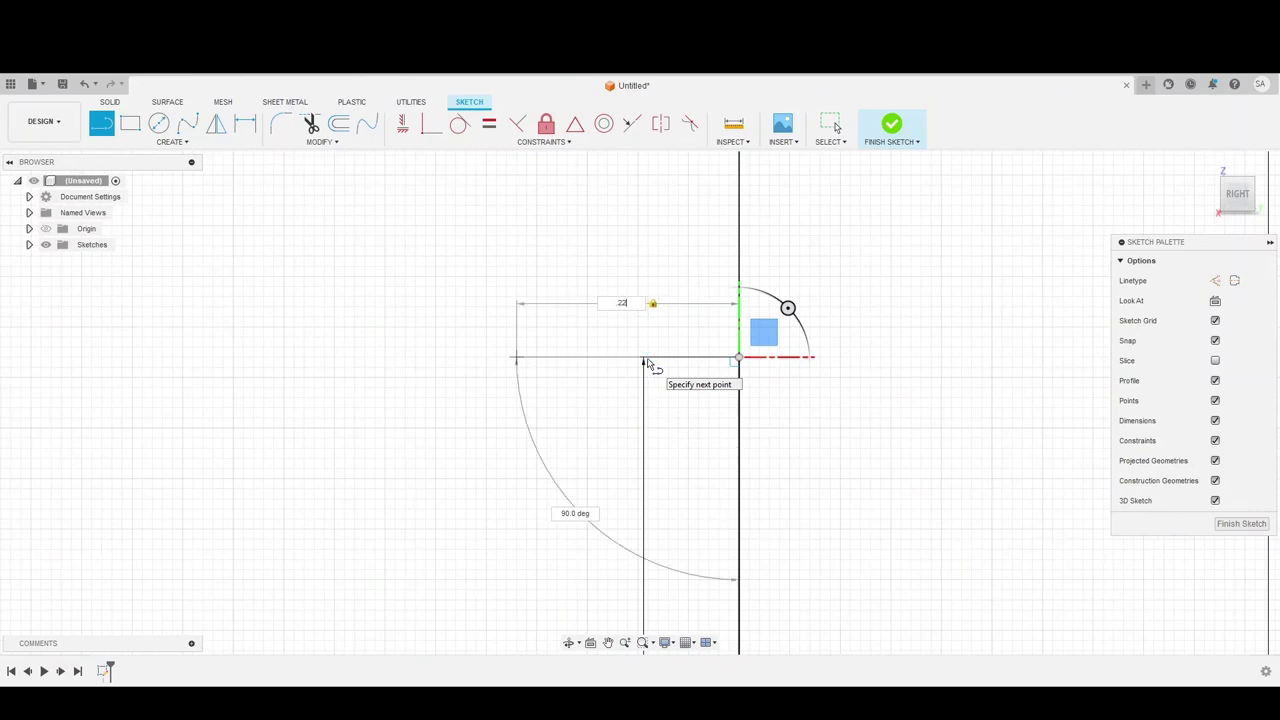
pyautogui.click(647, 365)
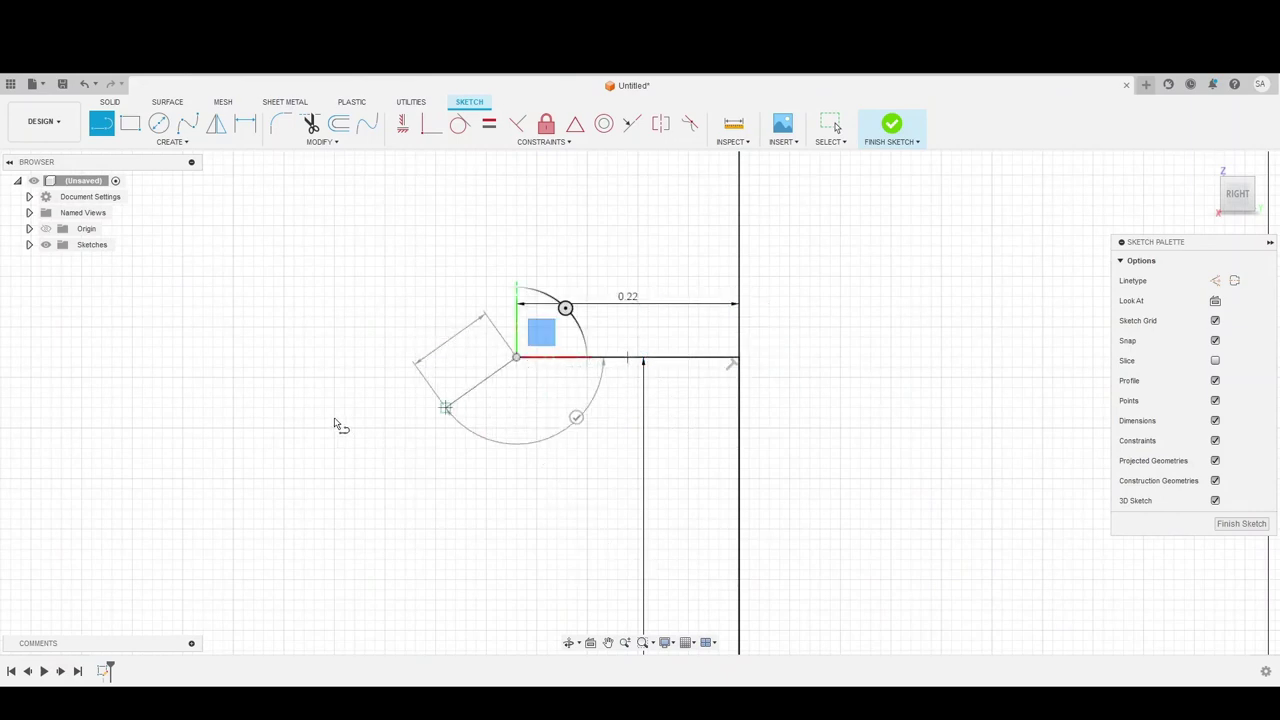
pyautogui.press('Escape')
# Draw an inward-curving 3-point arc from the left end of the topmost 0.45 in line to the left end of the 0.22 in line
pyautogui.scroll(-10, 361, 449)
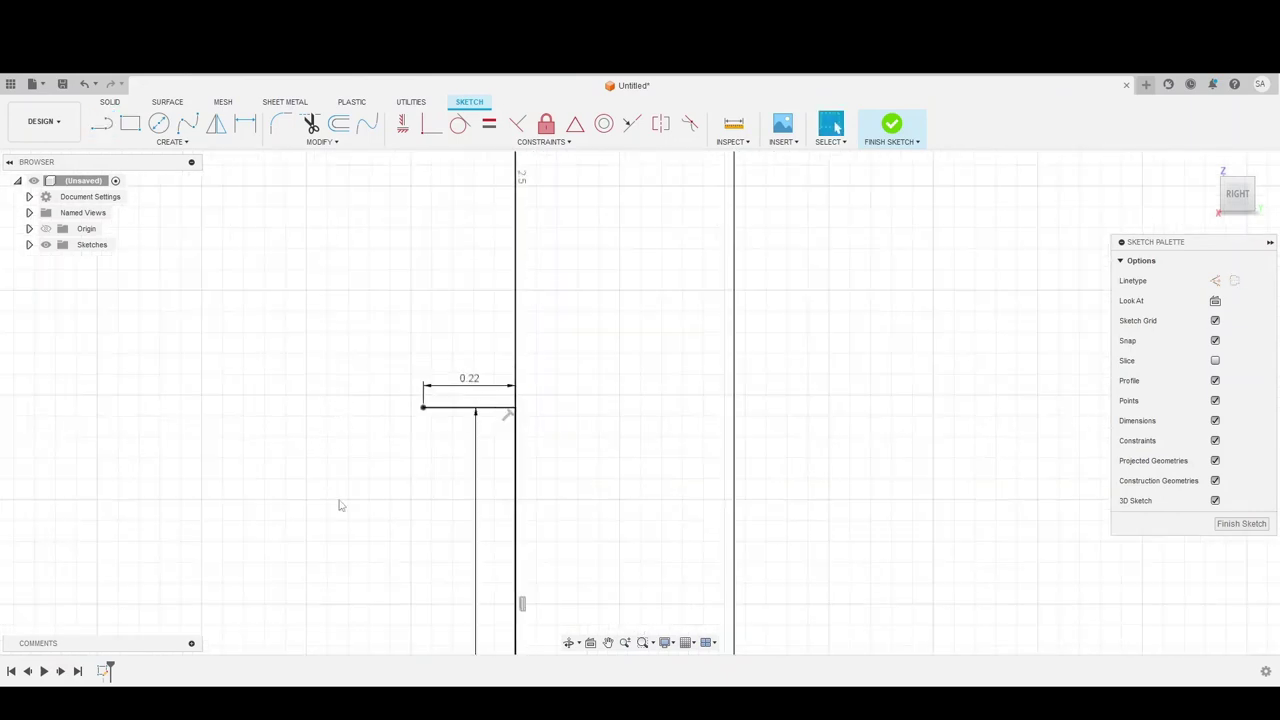
pyautogui.moveTo(600, 344)
pyautogui.mouseDown(button='middle')
pyautogui.moveTo(617, 314)
pyautogui.moveTo(695, 283)
pyautogui.mouseUp(button='middle')
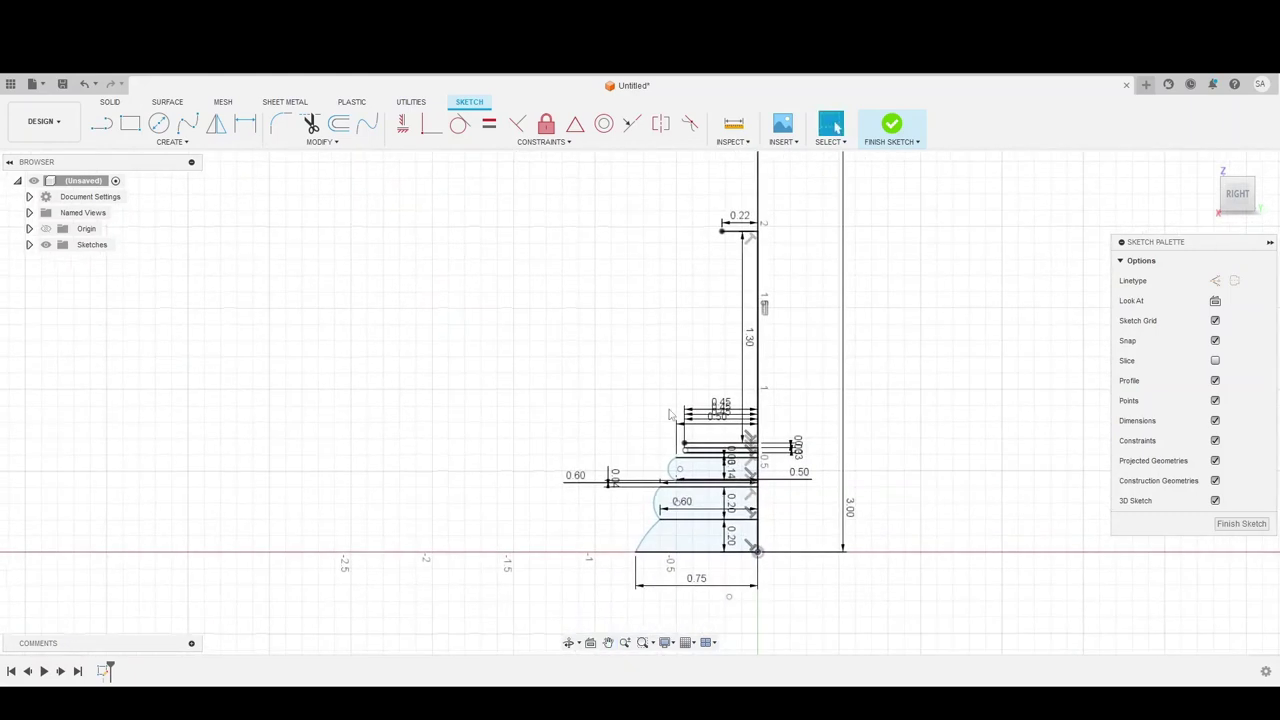
pyautogui.scroll(4, 699, 396)
pyautogui.moveTo(570, 427); pyautogui.dragTo(491, 457, button='middle')
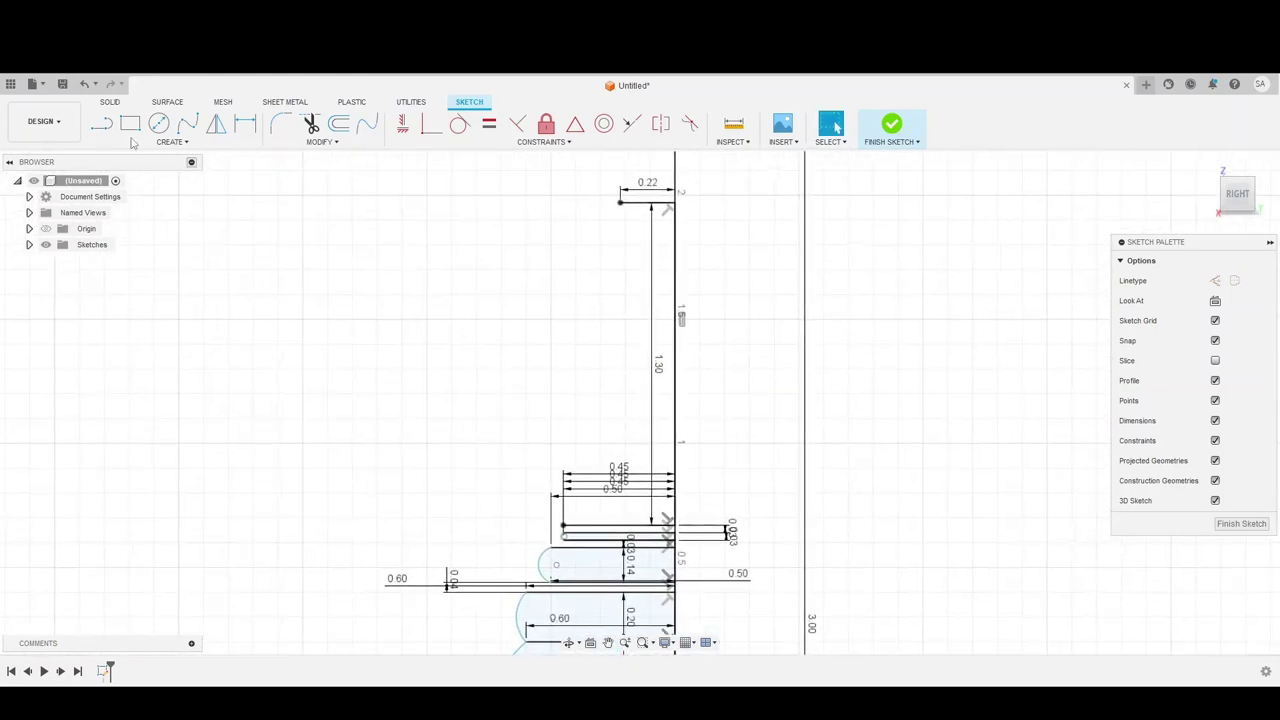
pyautogui.click(172, 141)
pyautogui.moveTo(120, 198)
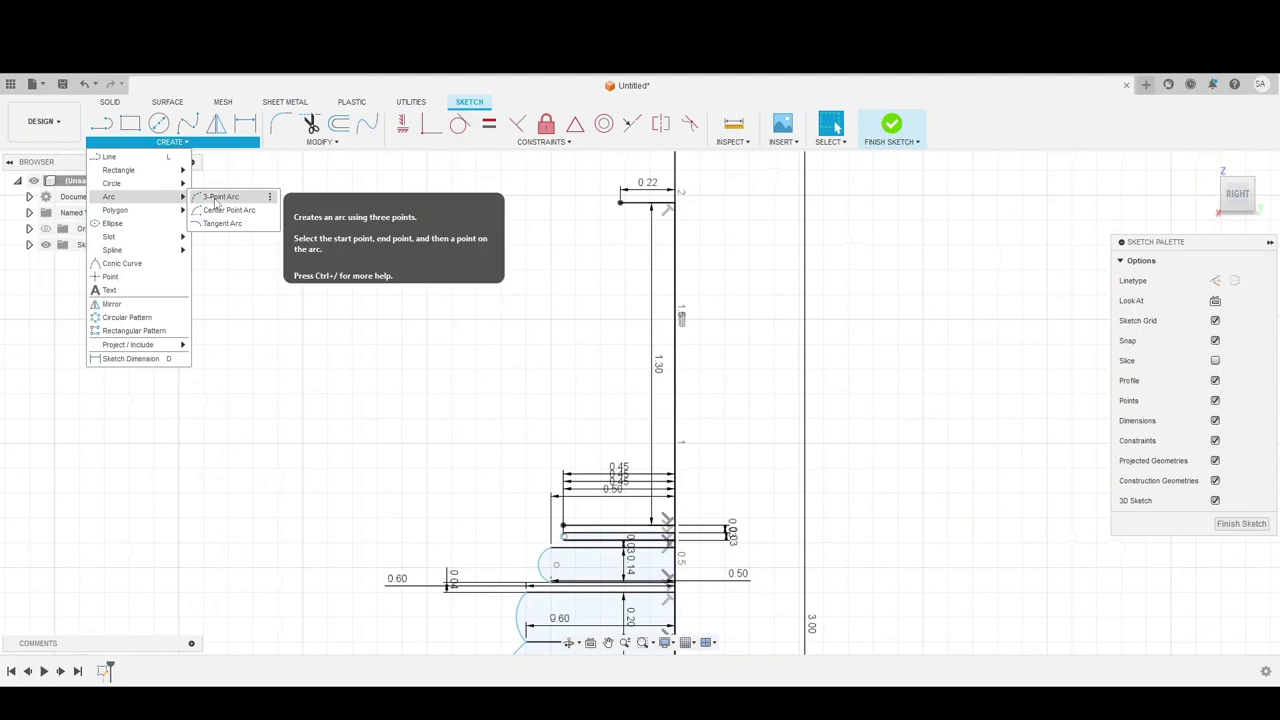
pyautogui.click(236, 212)
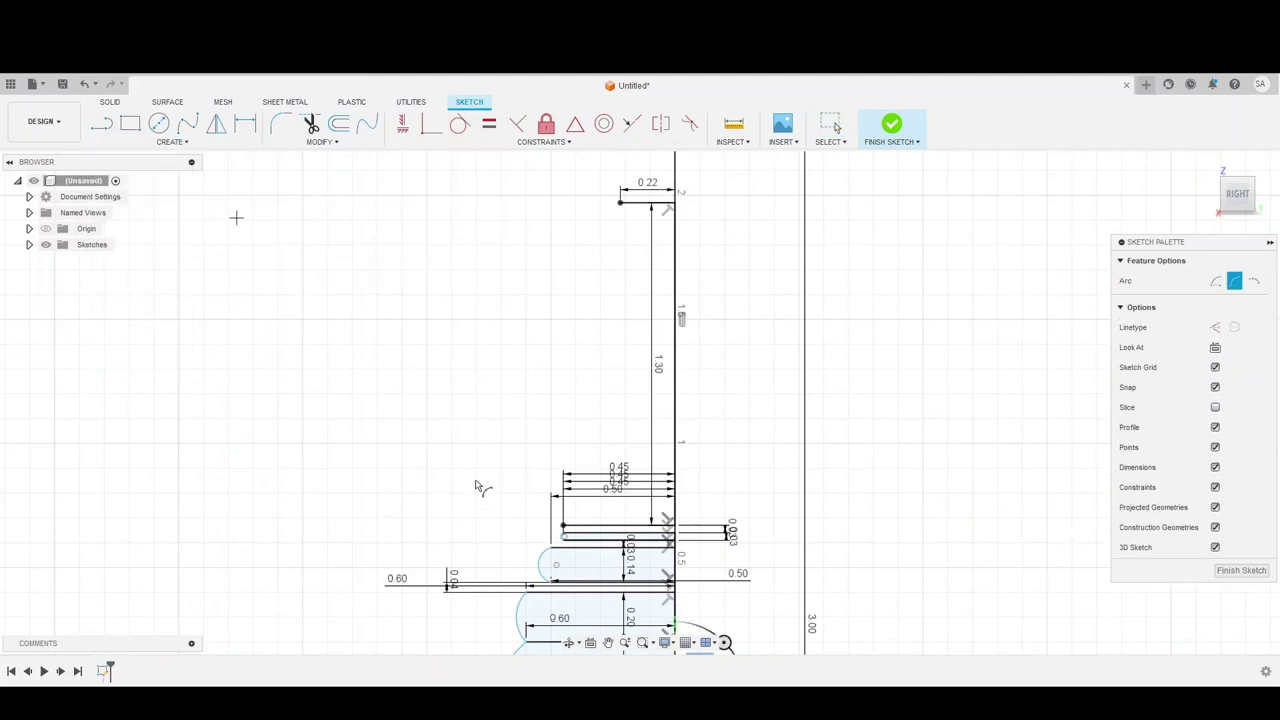
pyautogui.click(563, 526)
pyautogui.click(620, 203)
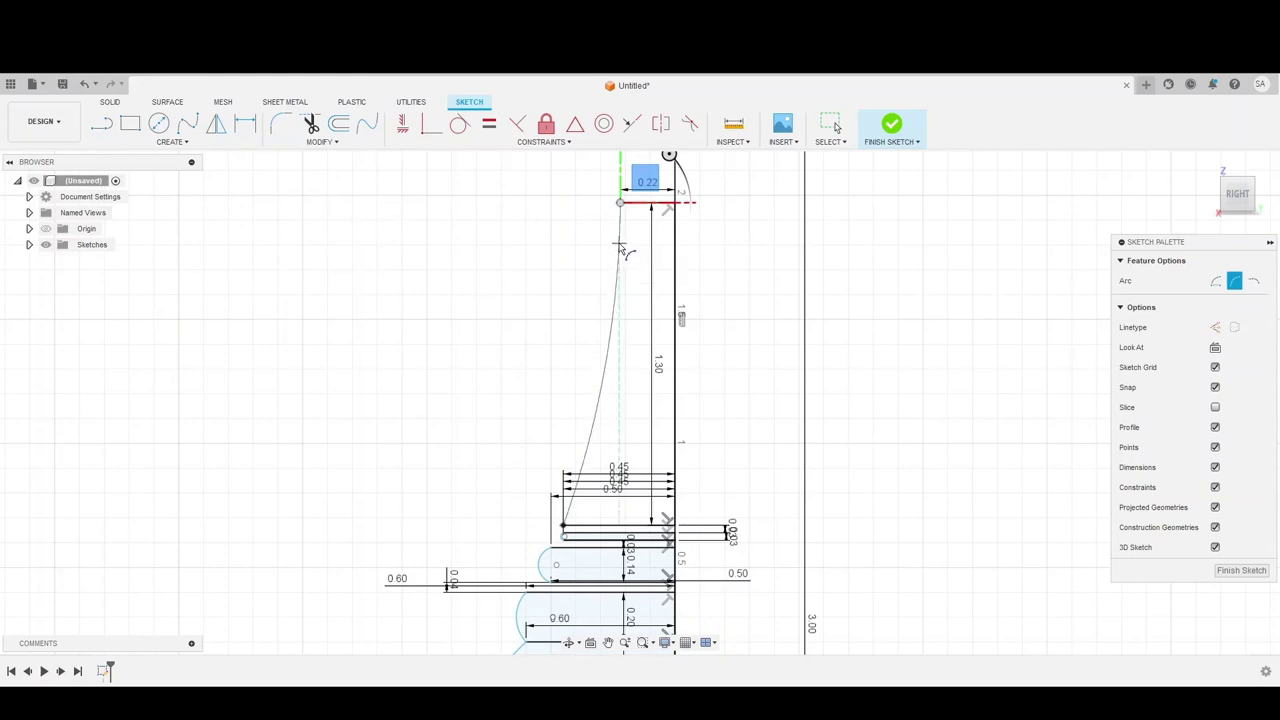
pyautogui.scroll(4, 621, 245)
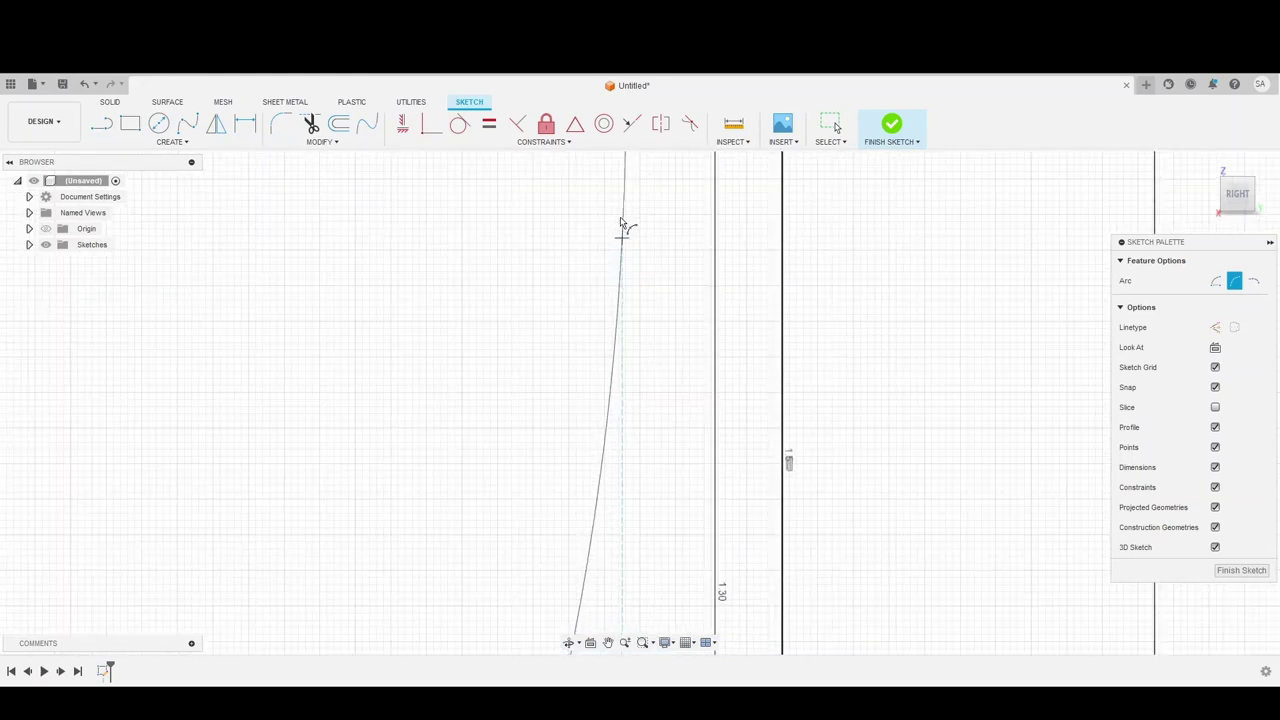
pyautogui.scroll(-5, 621, 232)
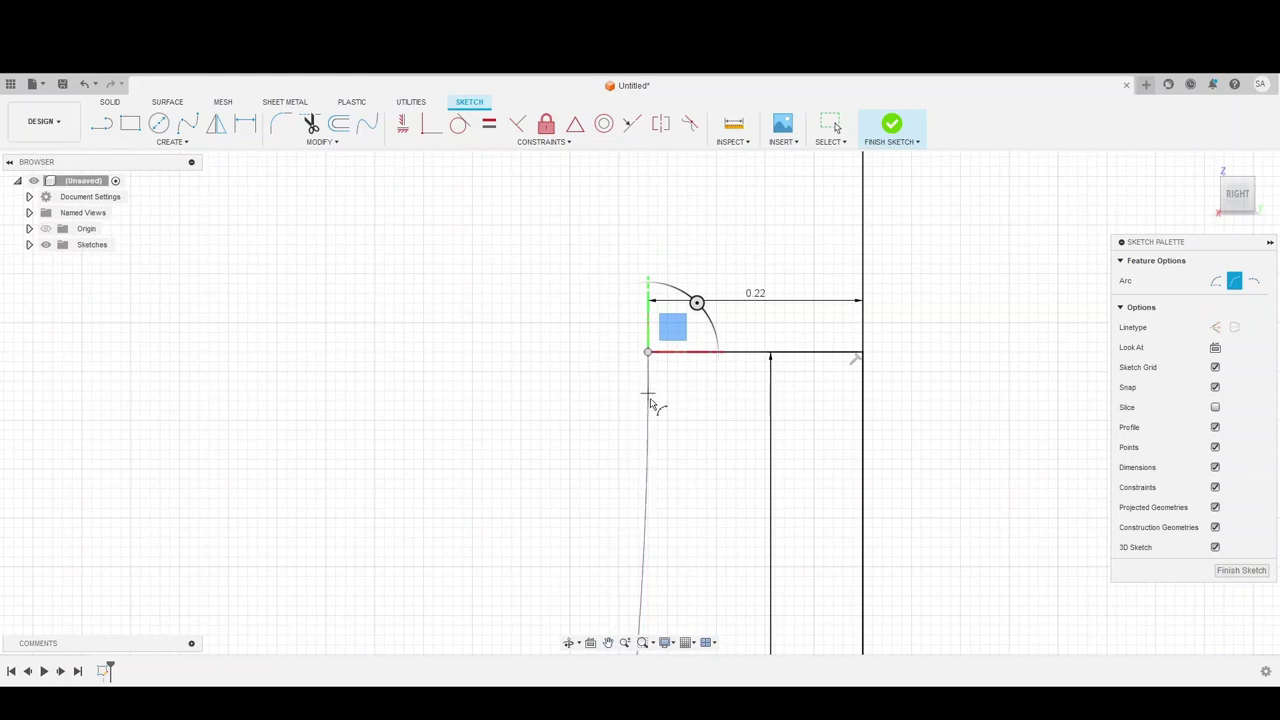
pyautogui.scroll(1, 650, 404)
pyautogui.scroll(-5, 650, 402)
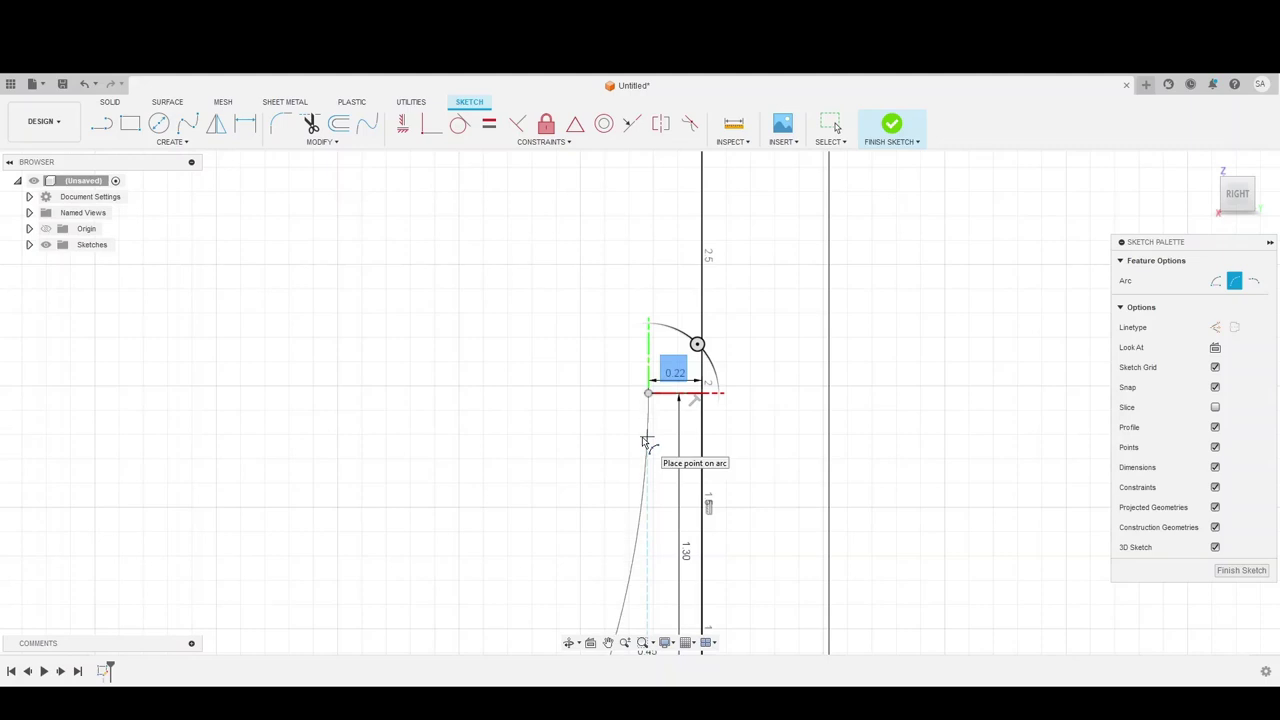
pyautogui.click(647, 438)
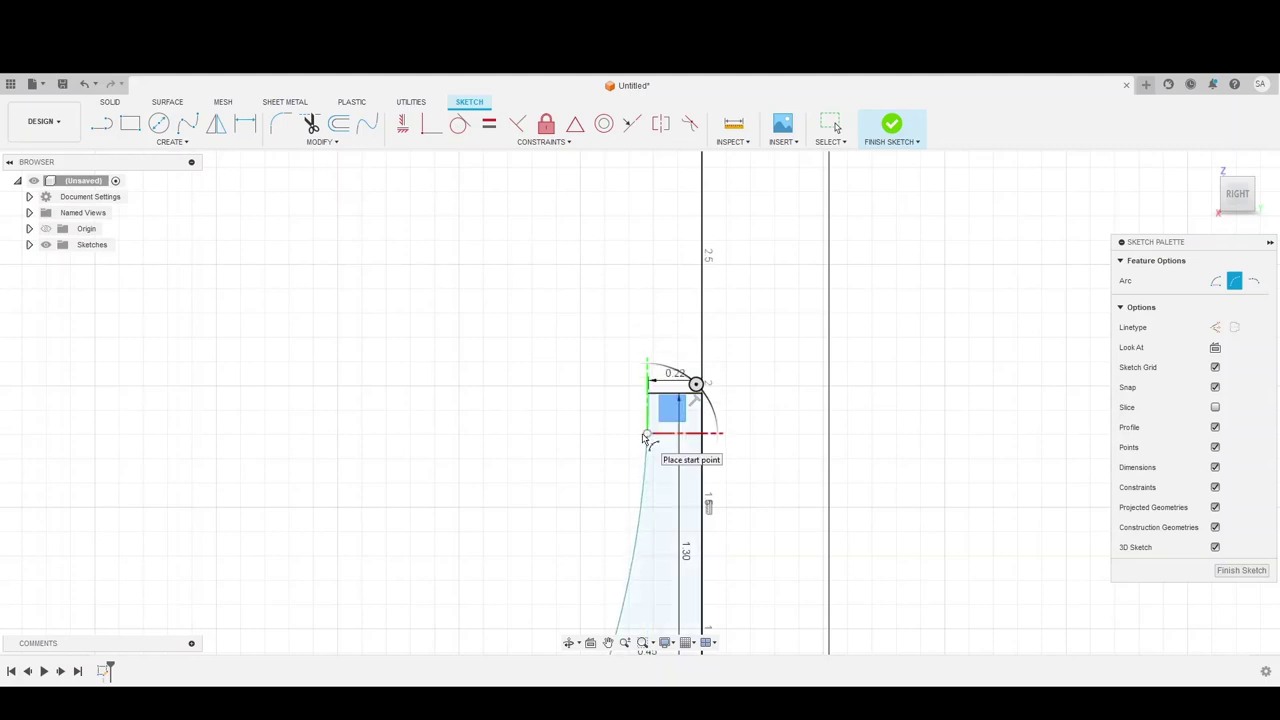
pyautogui.press('Escape')
# Reposition the 0.22 in dimension to just below the horizontal line it measures
pyautogui.scroll(1, 565, 486)
pyautogui.scroll(-5, 565, 487)
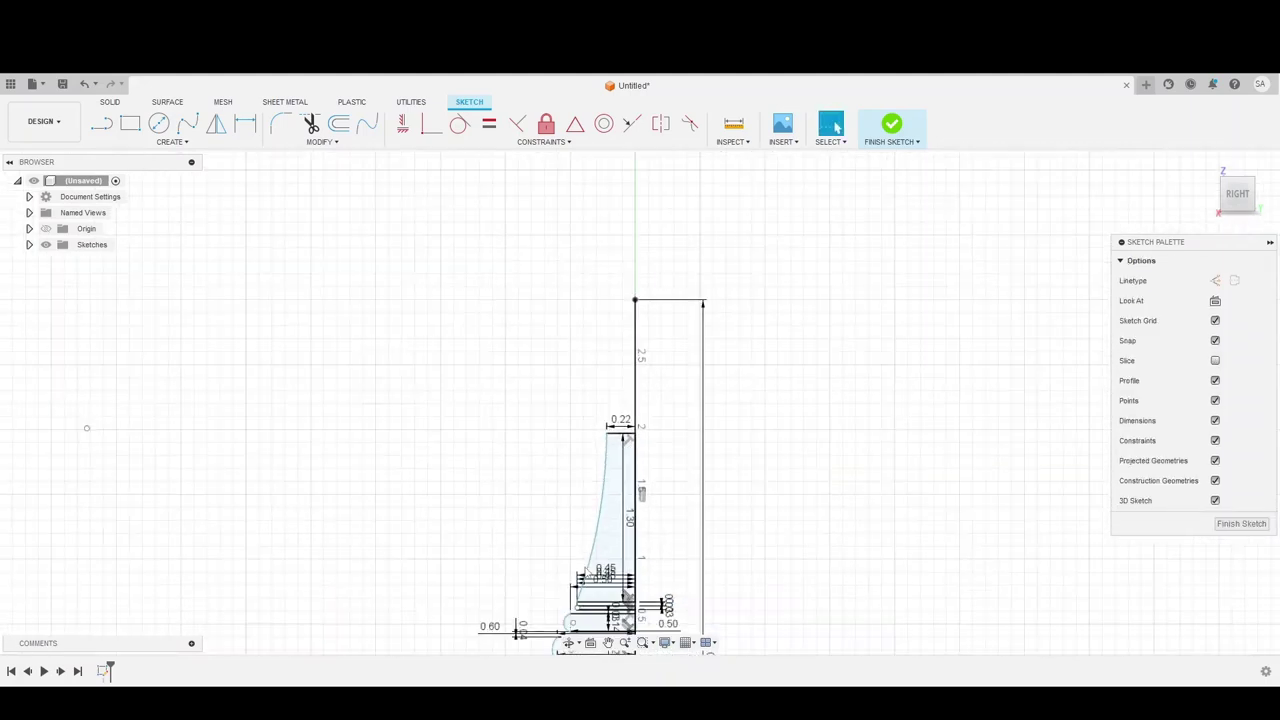
pyautogui.scroll(3, 562, 465)
pyautogui.moveTo(572, 404)
pyautogui.mouseDown(button='middle')
pyautogui.moveTo(586, 363)
pyautogui.moveTo(592, 463)
pyautogui.moveTo(580, 466)
pyautogui.mouseUp(button='middle')
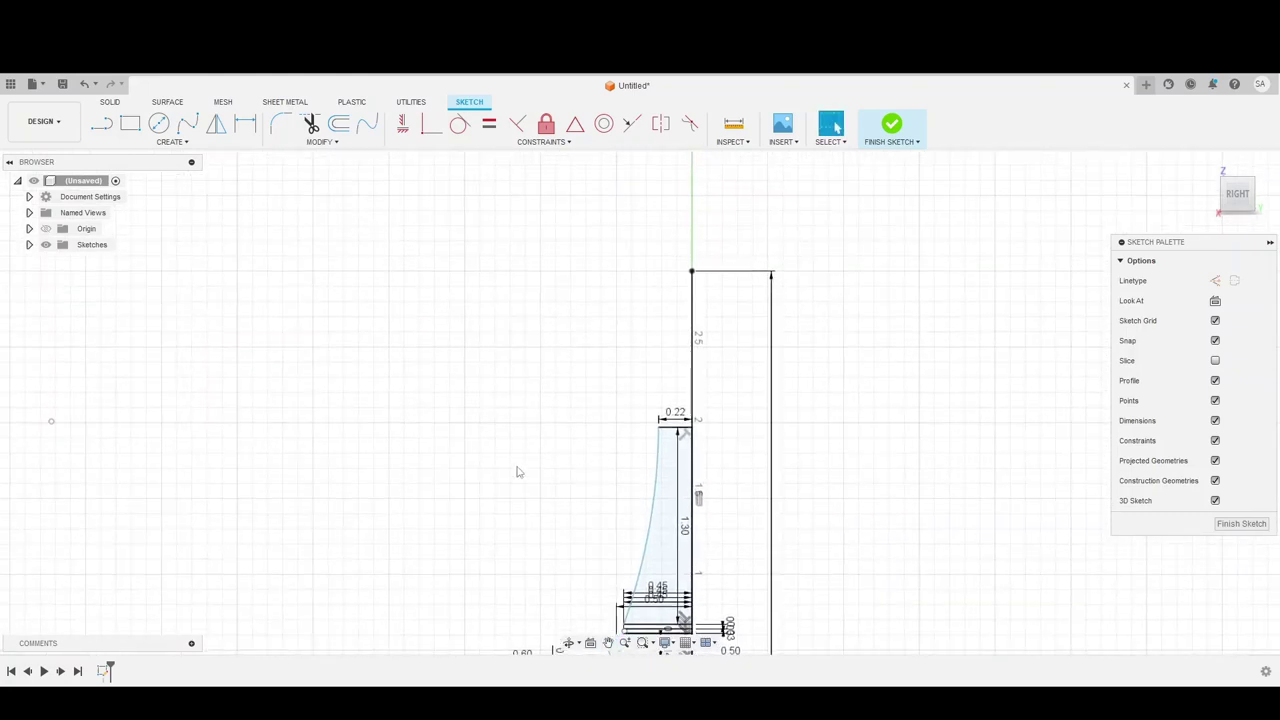
pyautogui.scroll(3, 656, 367)
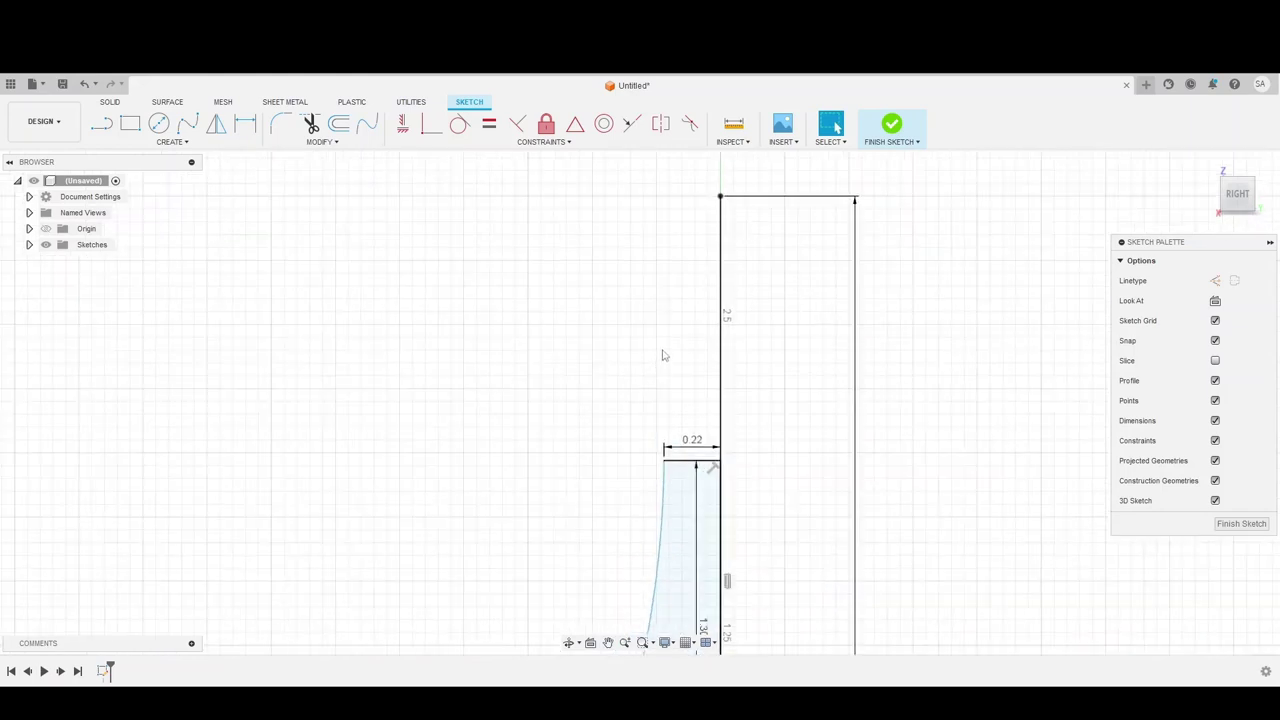
pyautogui.moveTo(662, 355); pyautogui.dragTo(649, 423, button='middle')
pyautogui.scroll(5, 697, 535)
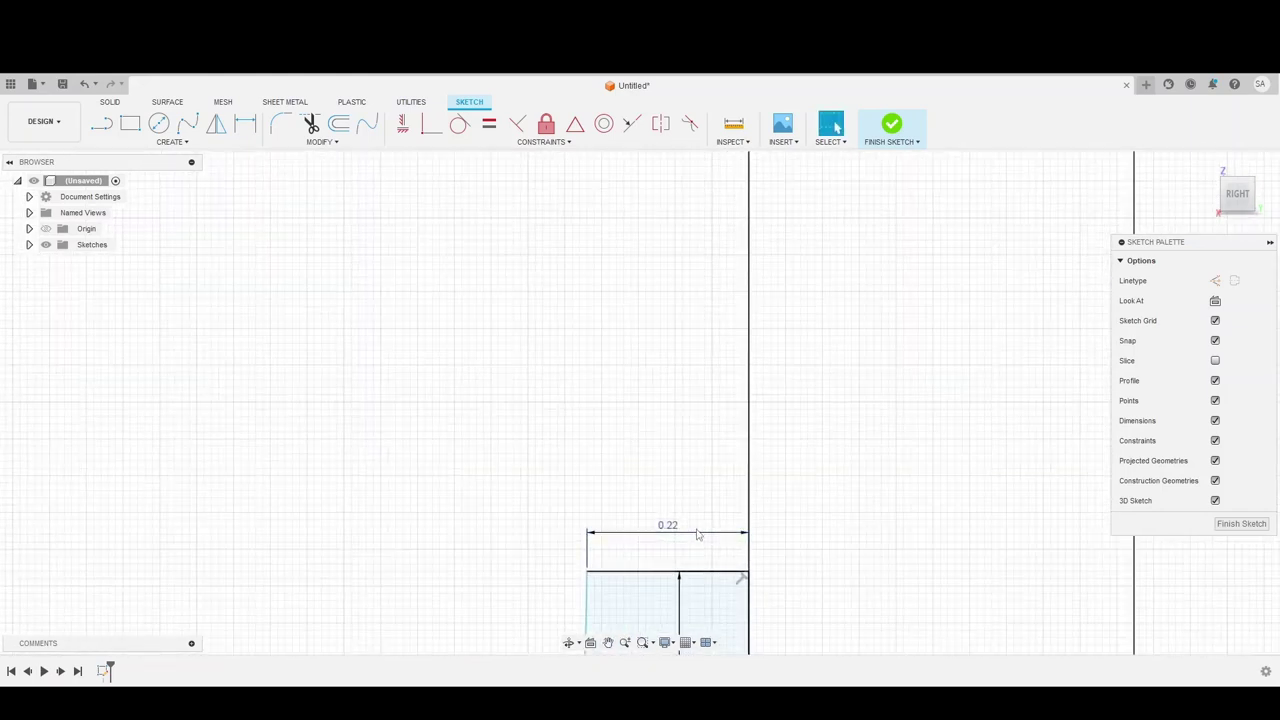
pyautogui.moveTo(697, 537); pyautogui.dragTo(697, 606)
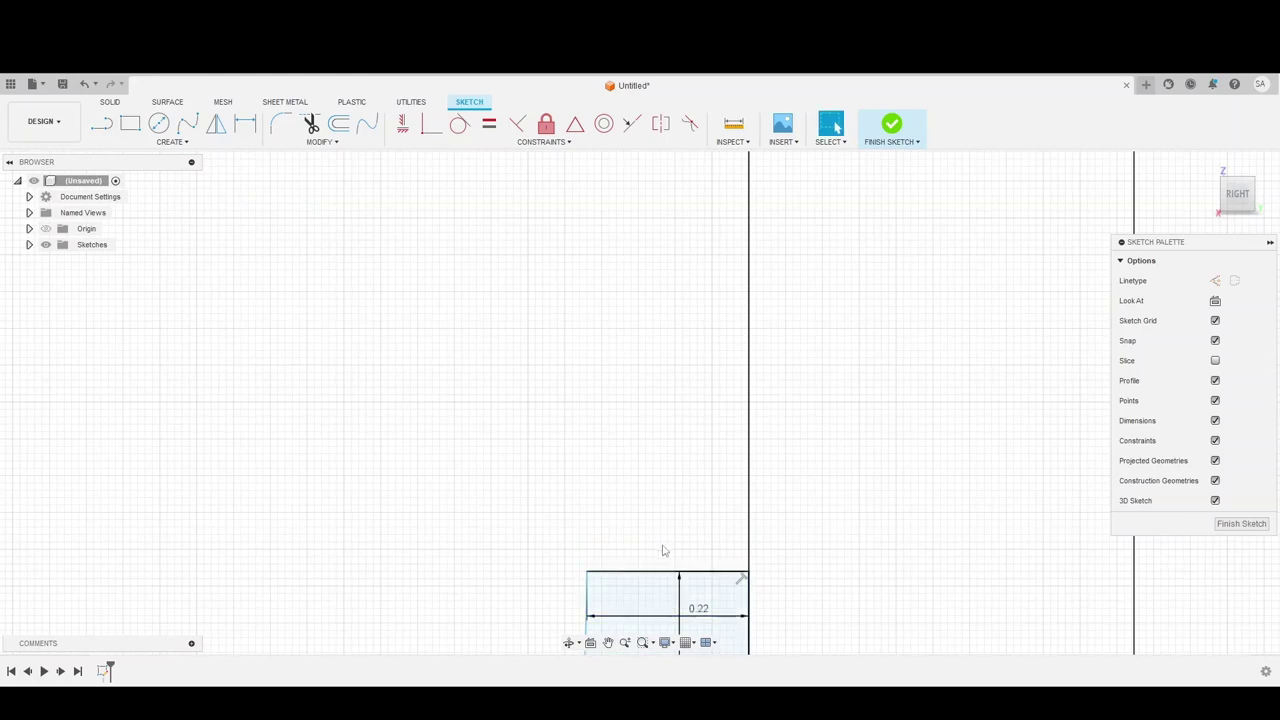
# Draw a 0.02 in vertical line up the axis from the 0.22 in line, followed by a 0.5 in horizontal line to the left
pyautogui.press('l')
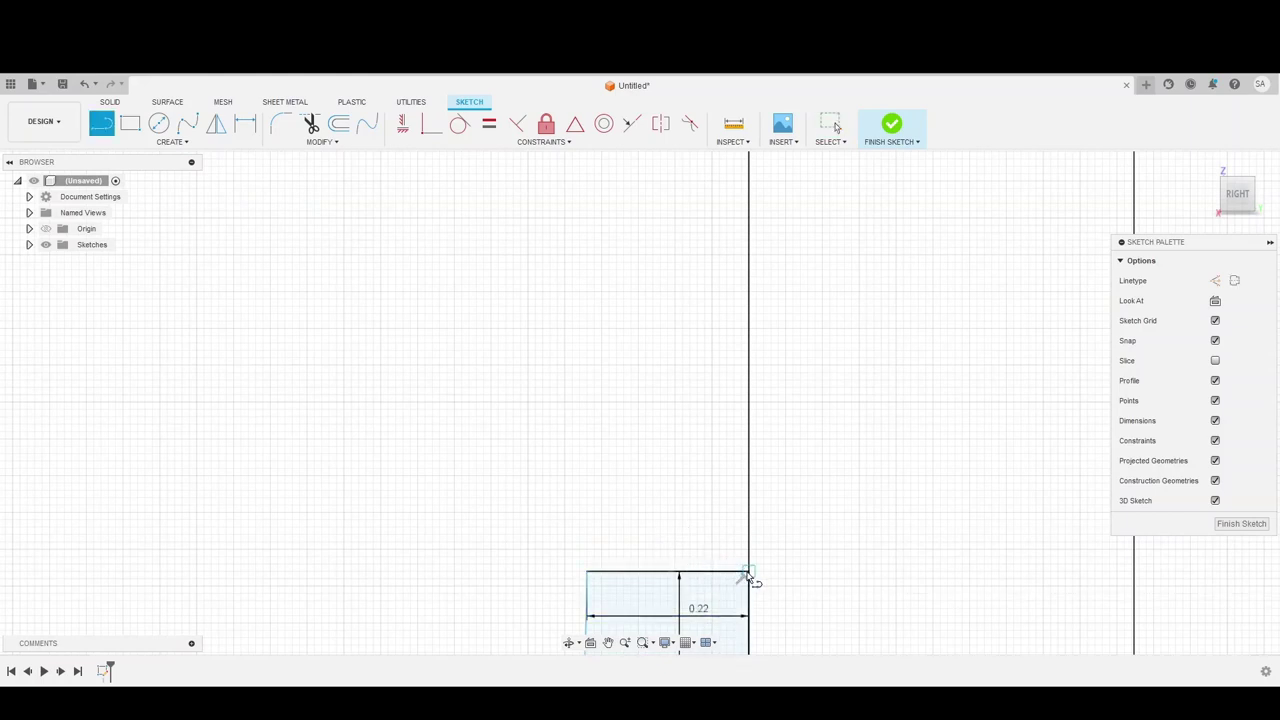
pyautogui.click(748, 572)
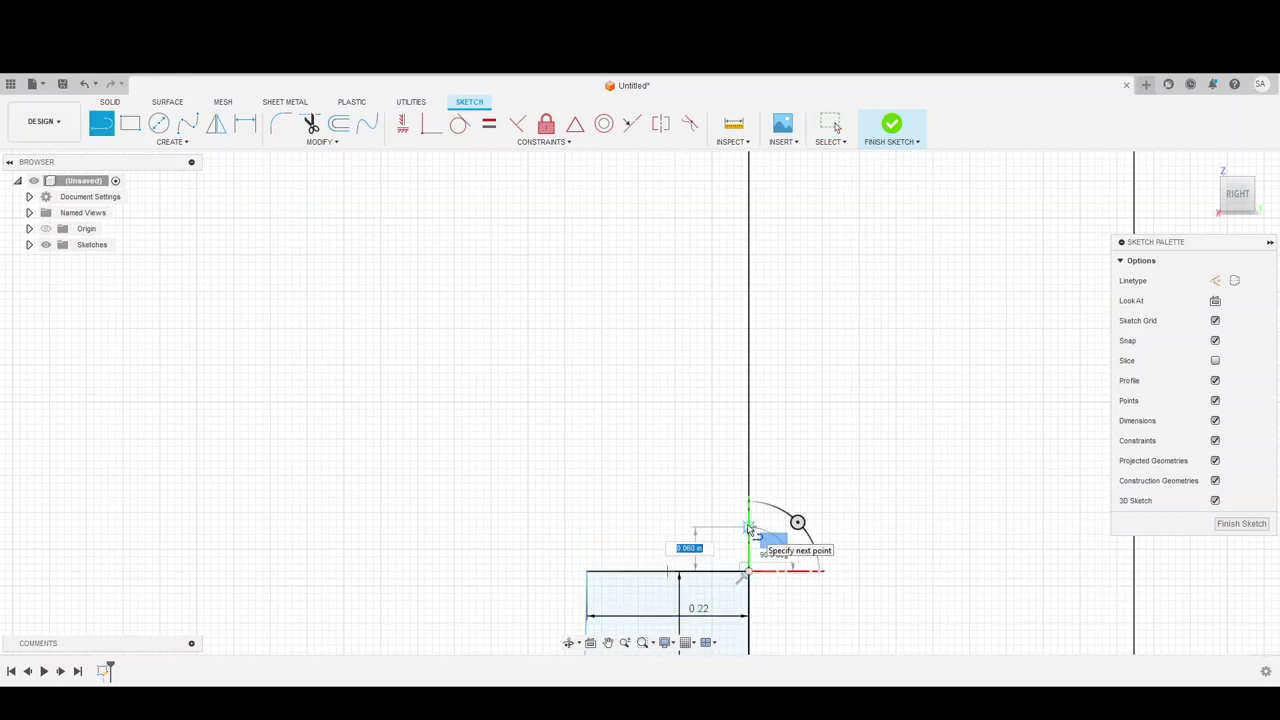
pyautogui.write('.02')
pyautogui.press('Tab')
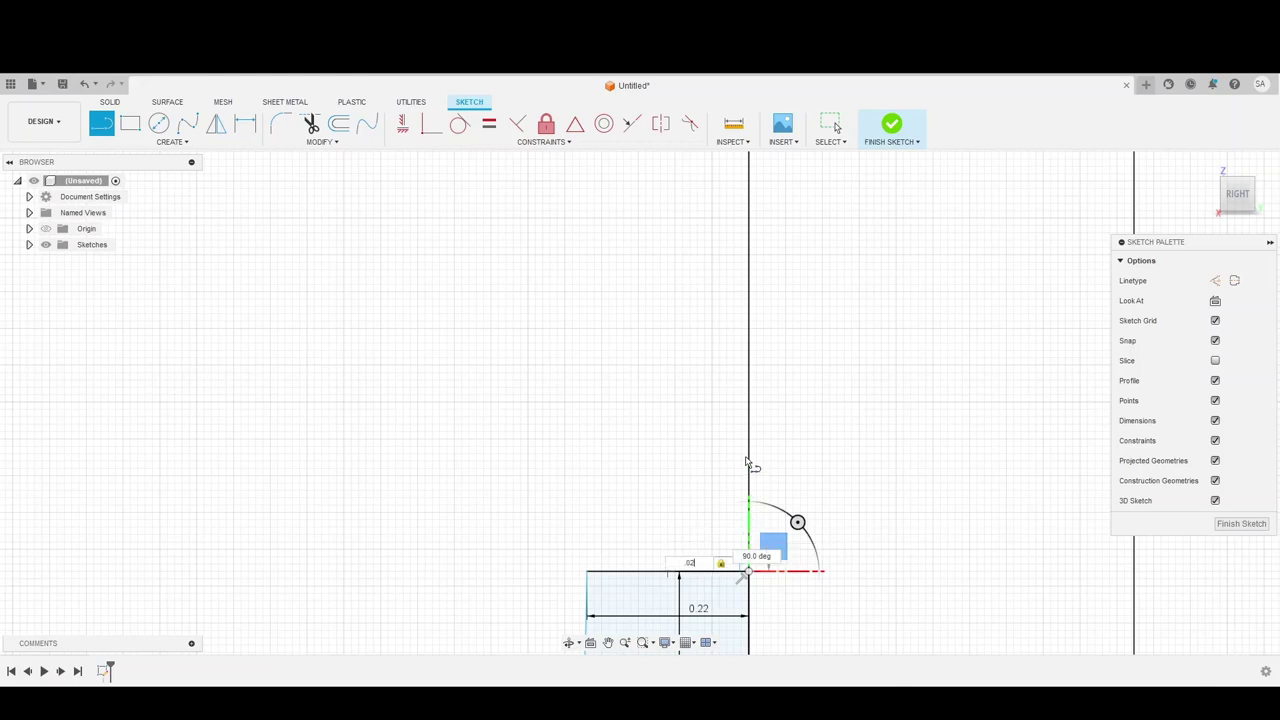
pyautogui.press('Return')
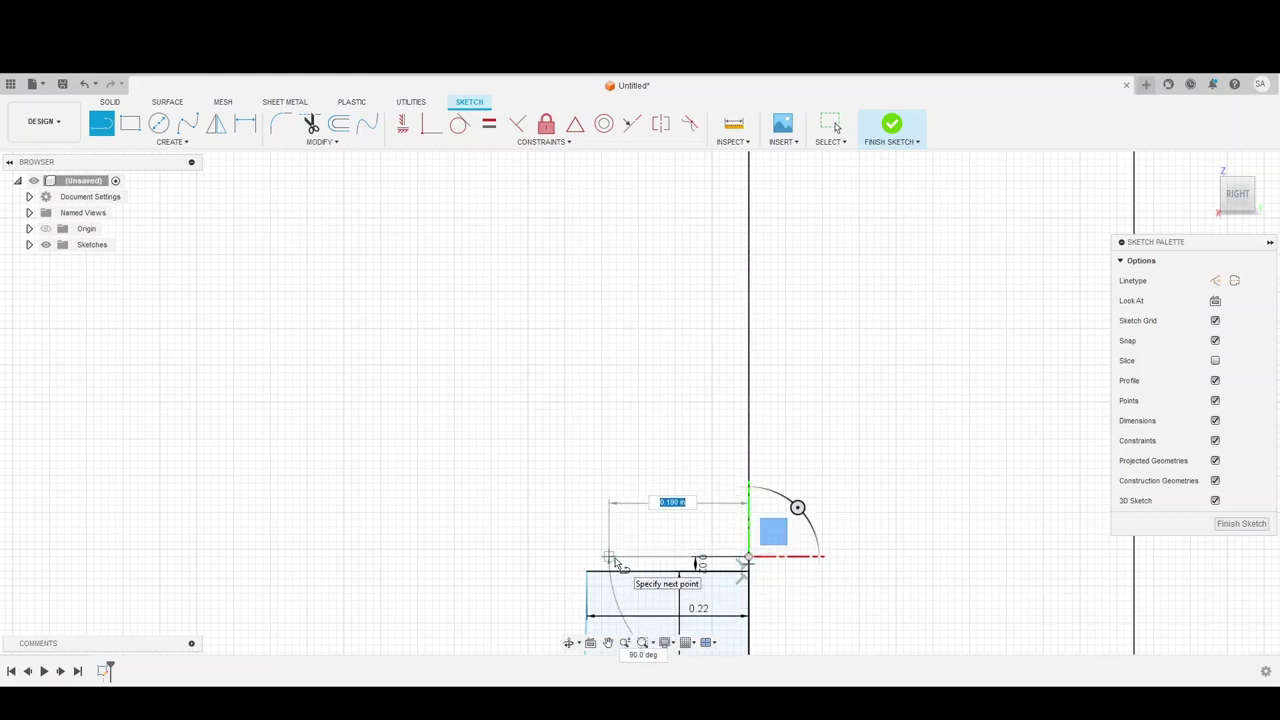
pyautogui.write('5')
pyautogui.press('Tab')
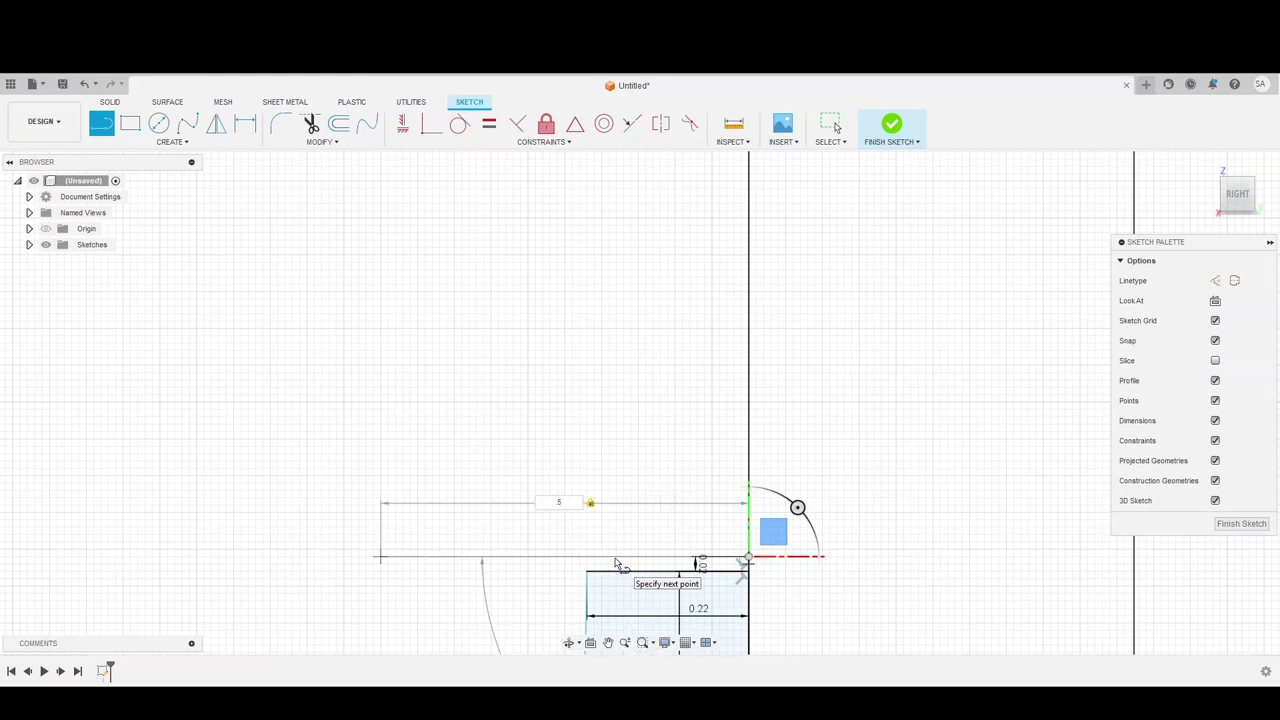
pyautogui.press('Return')
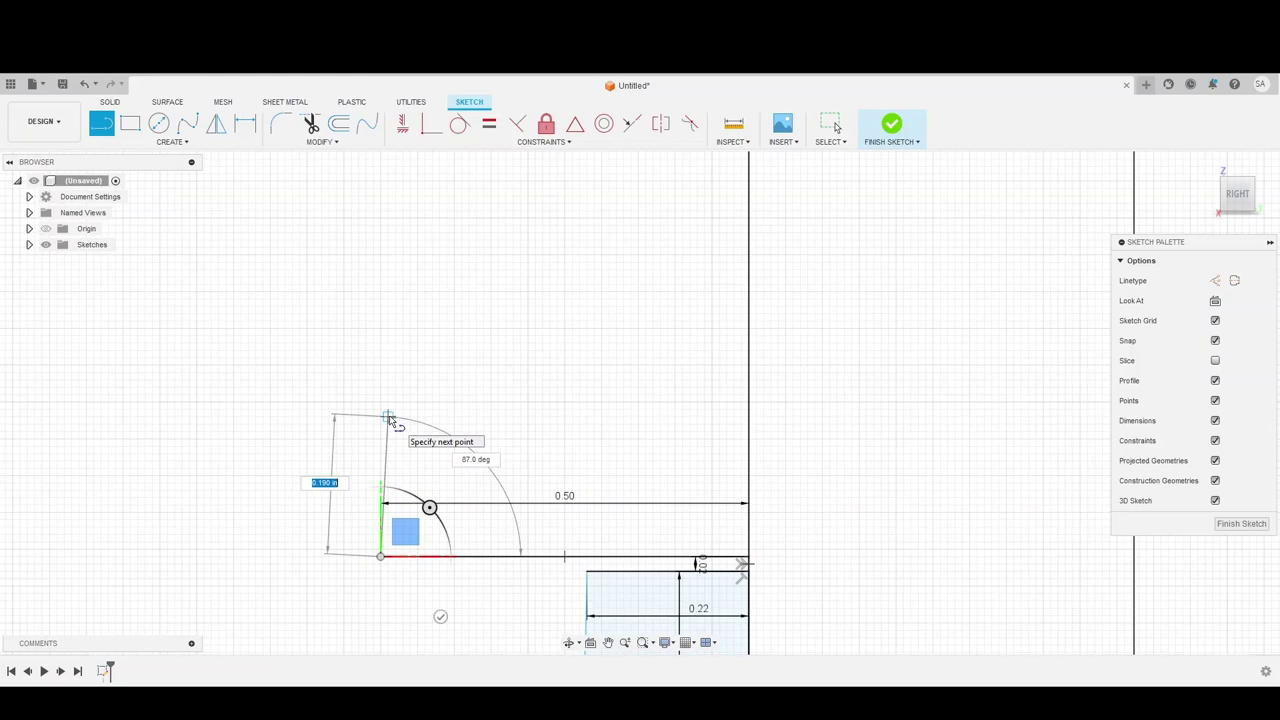
# Continue the chain with a 0.22 in vertical line upward and a 0.15 in horizontal line to the right
pyautogui.write('.22')
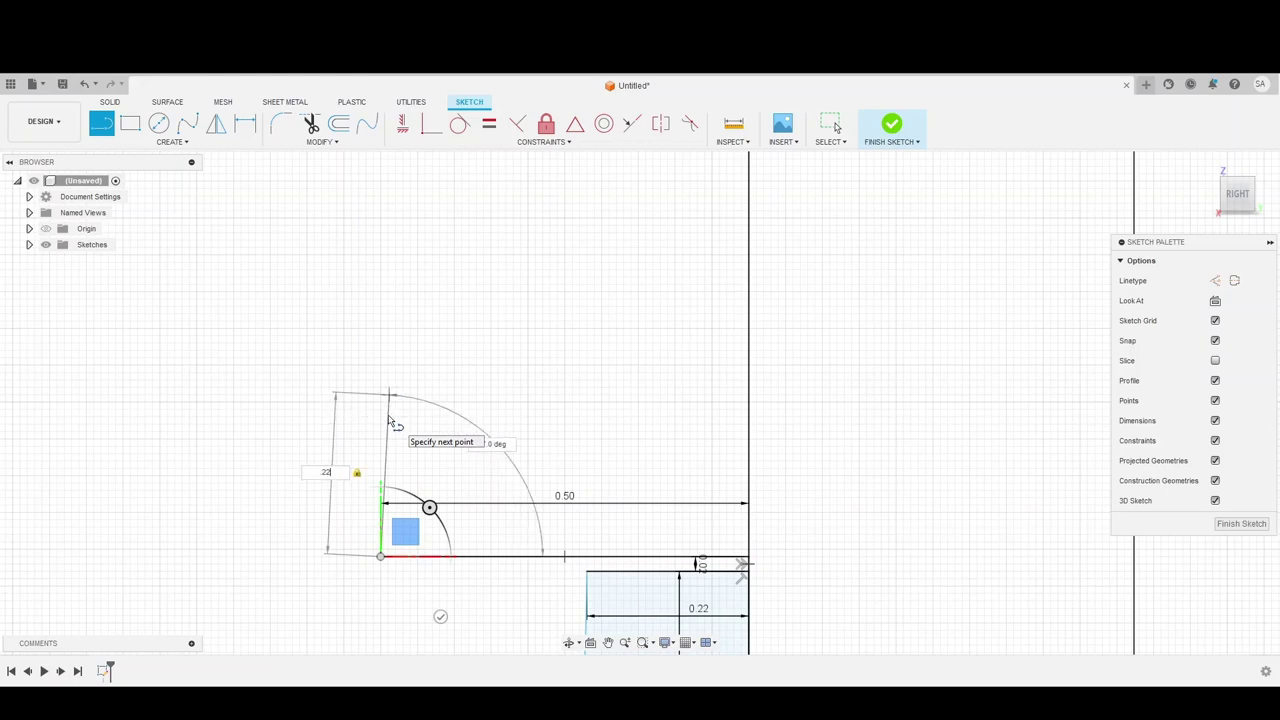
pyautogui.press('Tab')
pyautogui.press('Return')
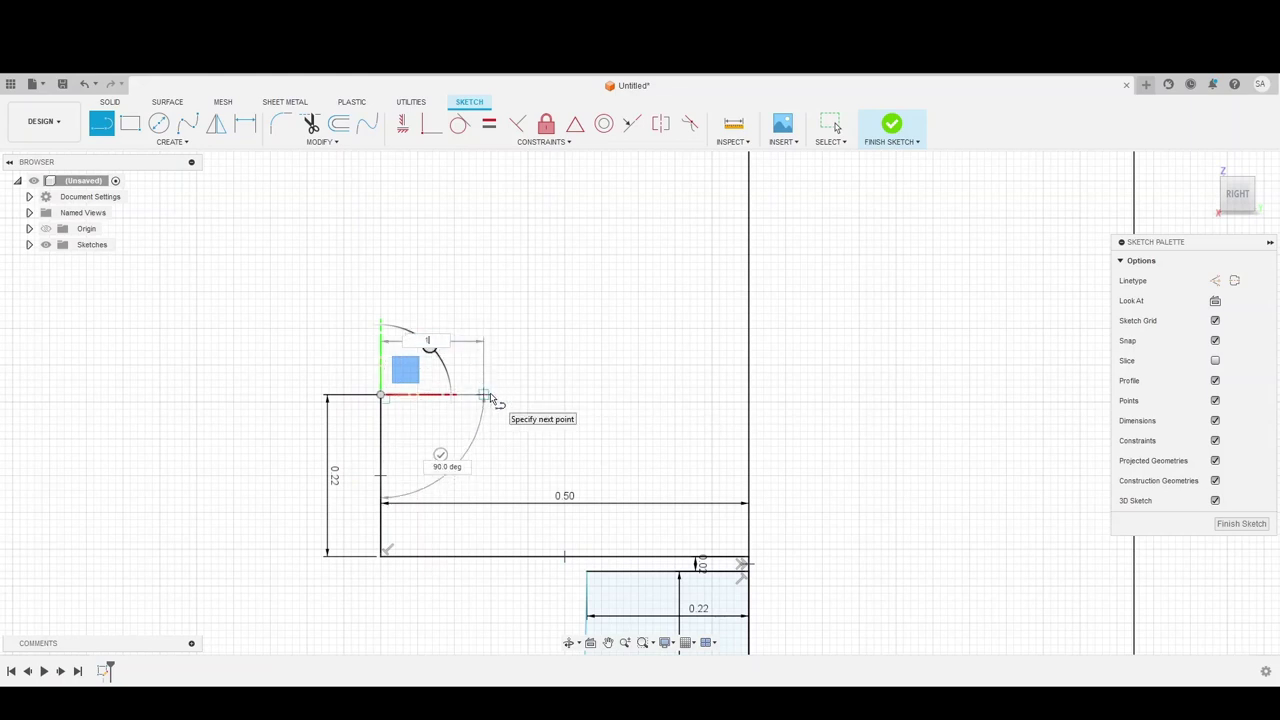
pyautogui.write('.15')
pyautogui.press('Return')
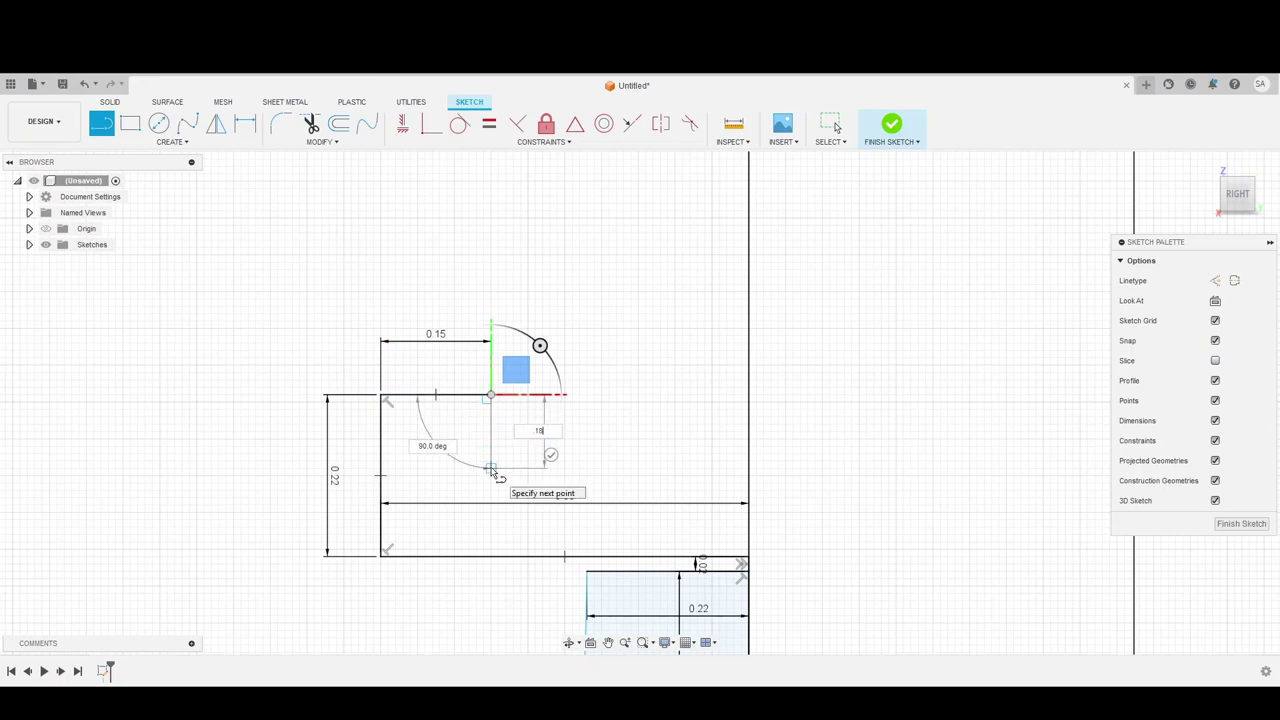
# Draw a 0.18 in vertical line downward and close the top section with a horizontal line to the axis
pyautogui.press('Tab')
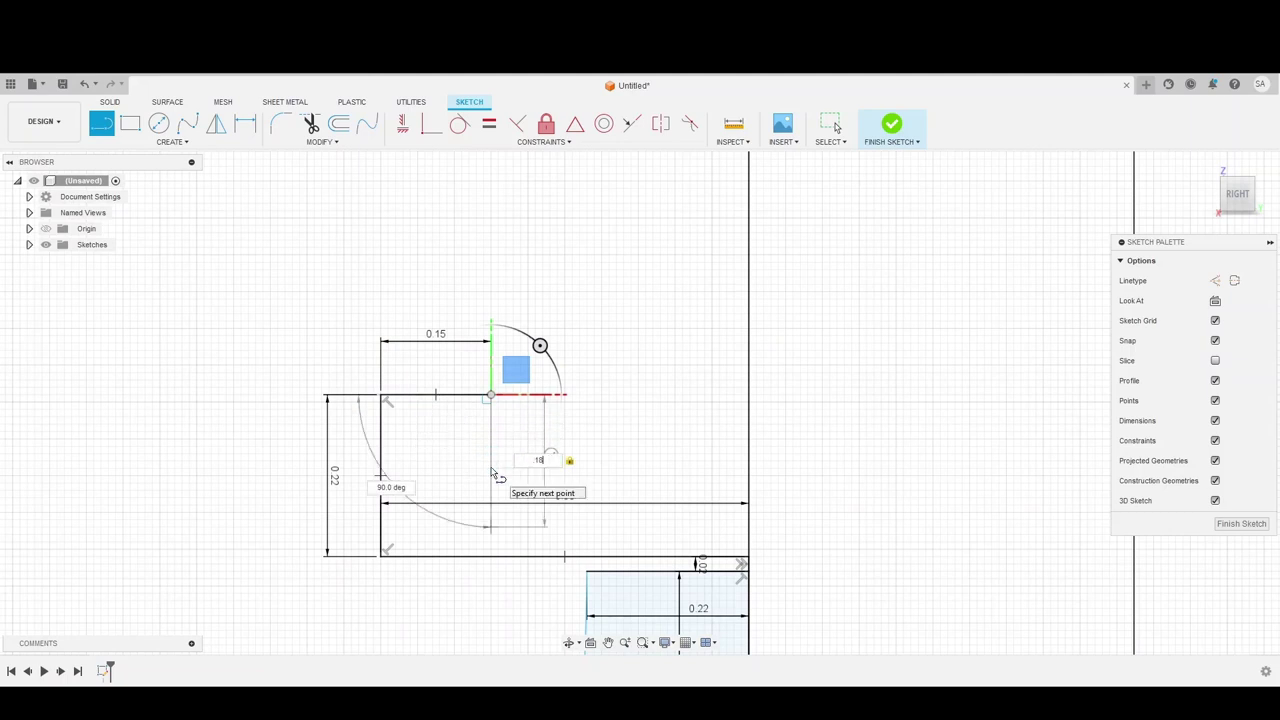
pyautogui.press('Return')
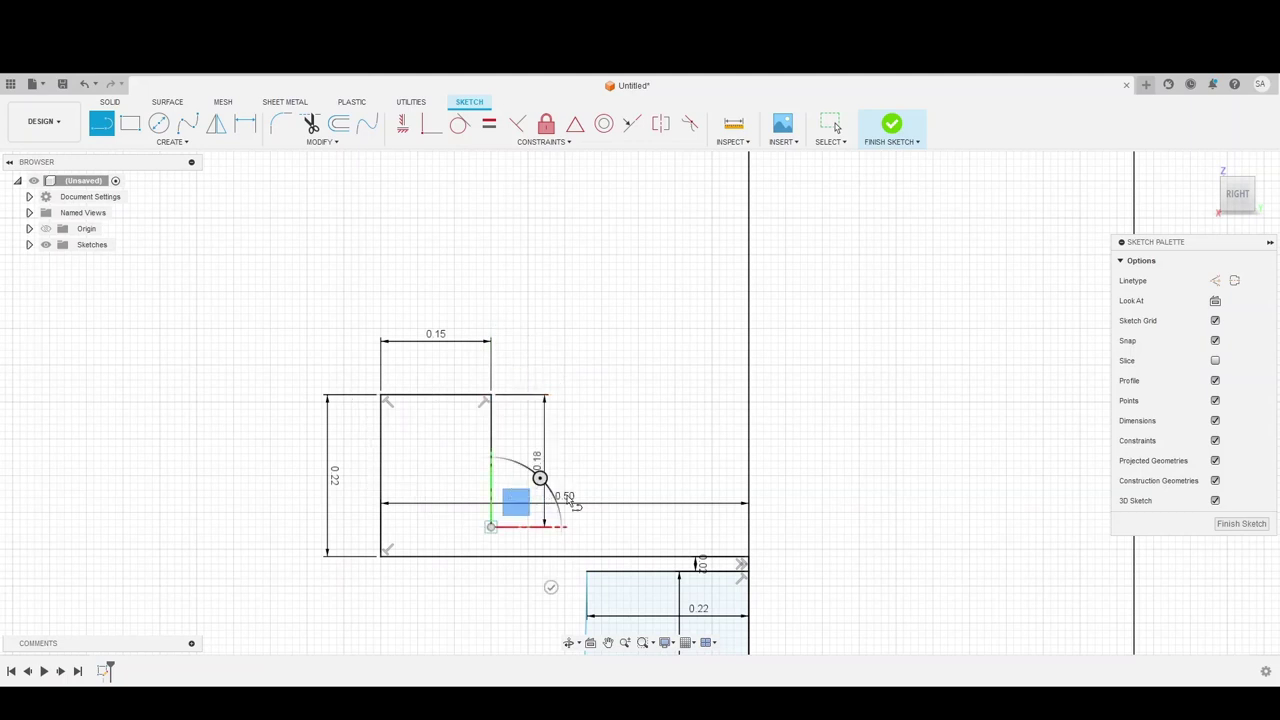
pyautogui.click(751, 530)
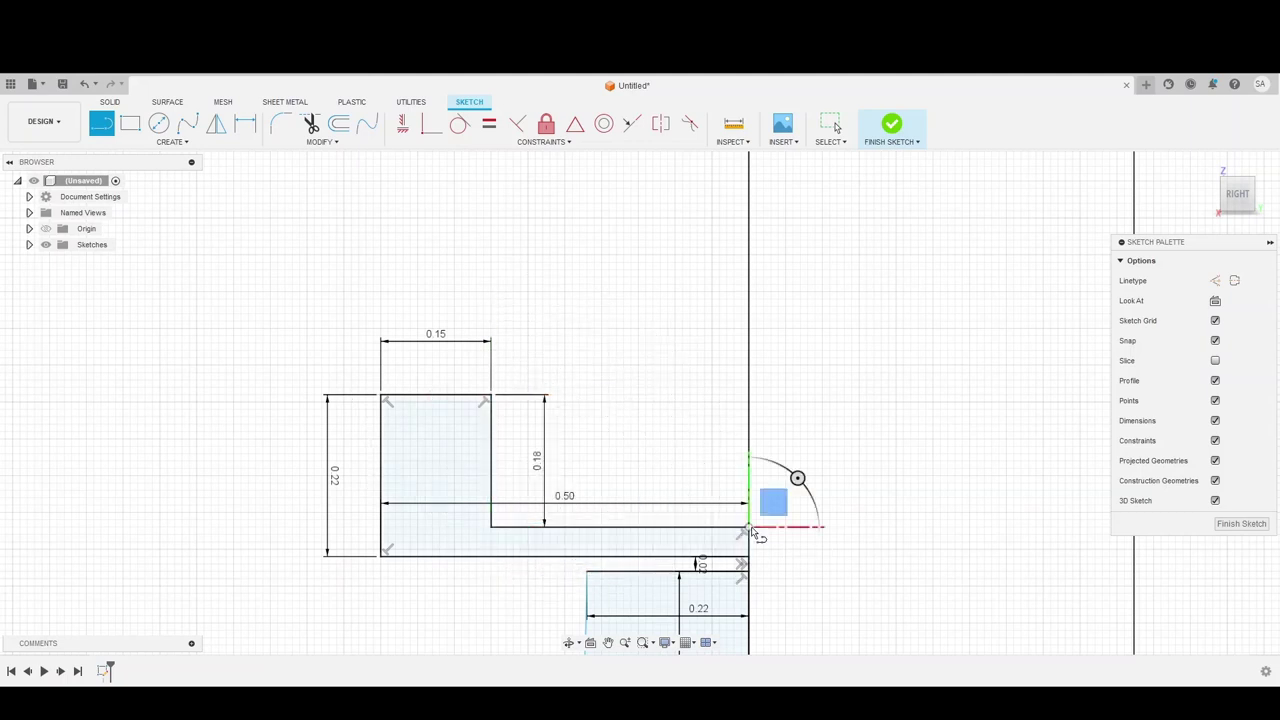
pyautogui.press('Escape')
# Set the height of the top section's outer vertical line to 0.32 in and finish the sketch
pyautogui.click(333, 479)
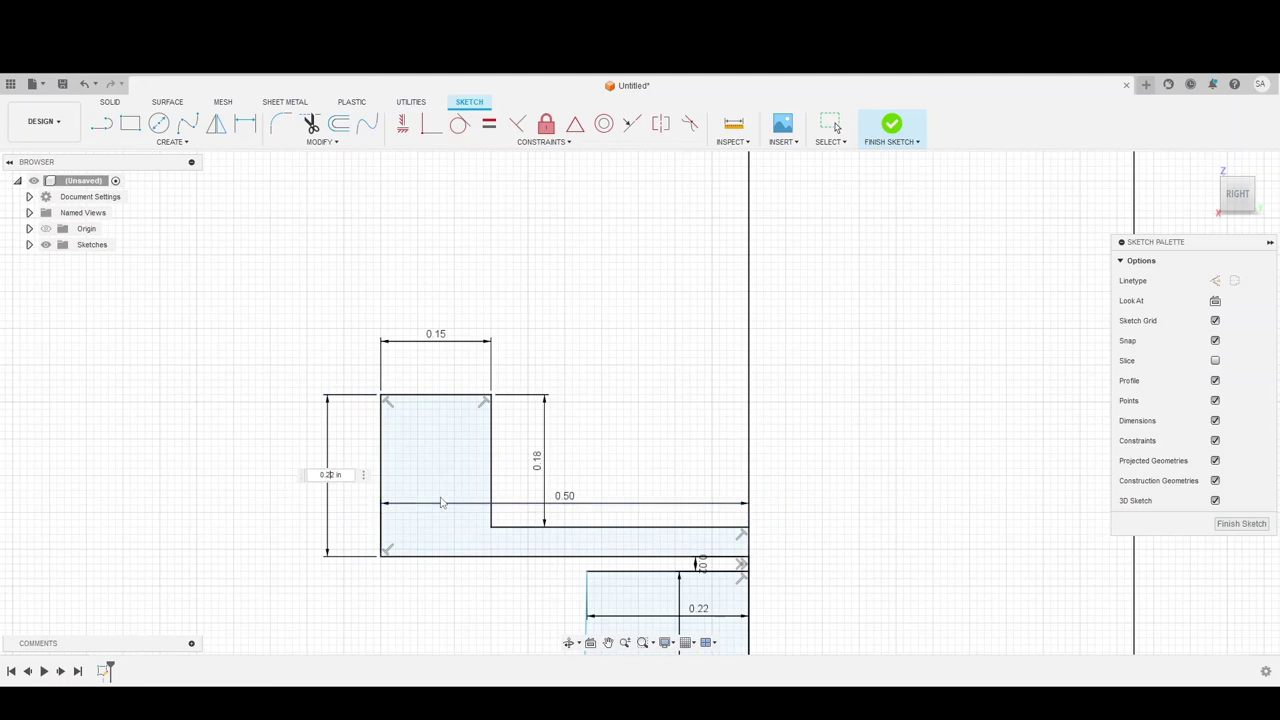
pyautogui.write('0.32')
pyautogui.press('Return')
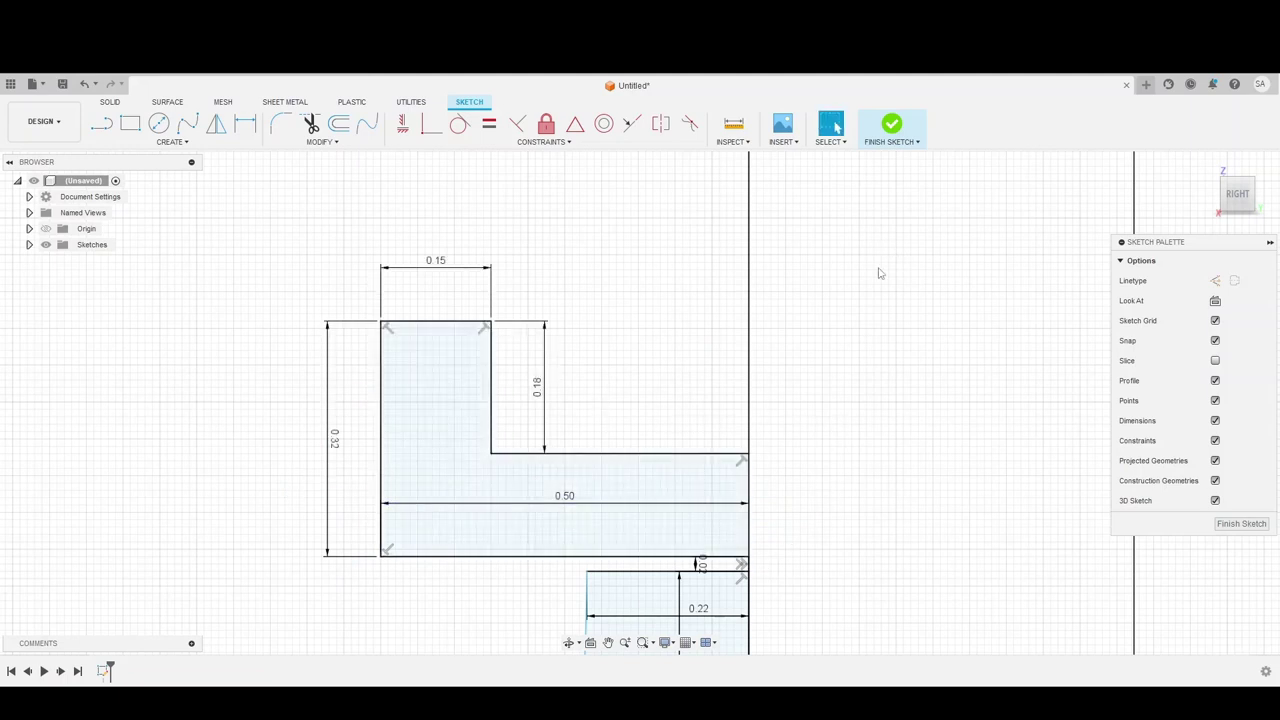
pyautogui.click(892, 125)
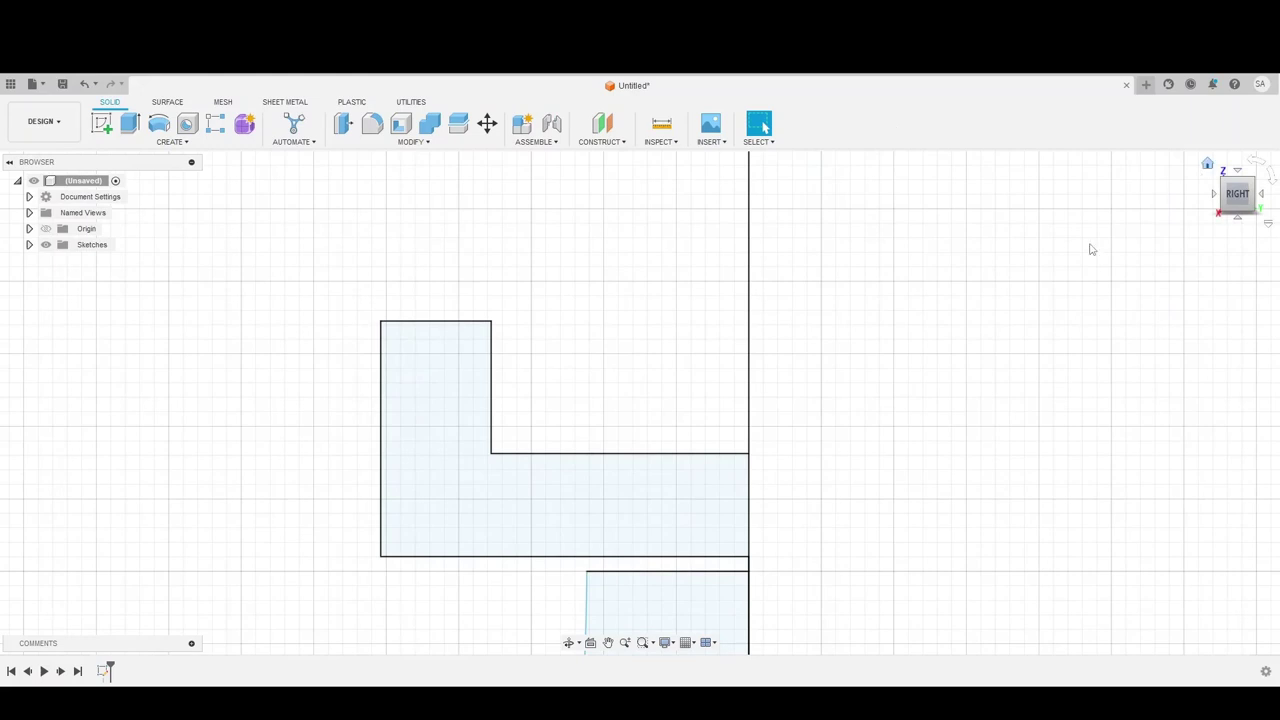
# Revolve all six closed profiles of the rook sketch 360 degrees about the vertical axis line as new bodies
pyautogui.press('F6')
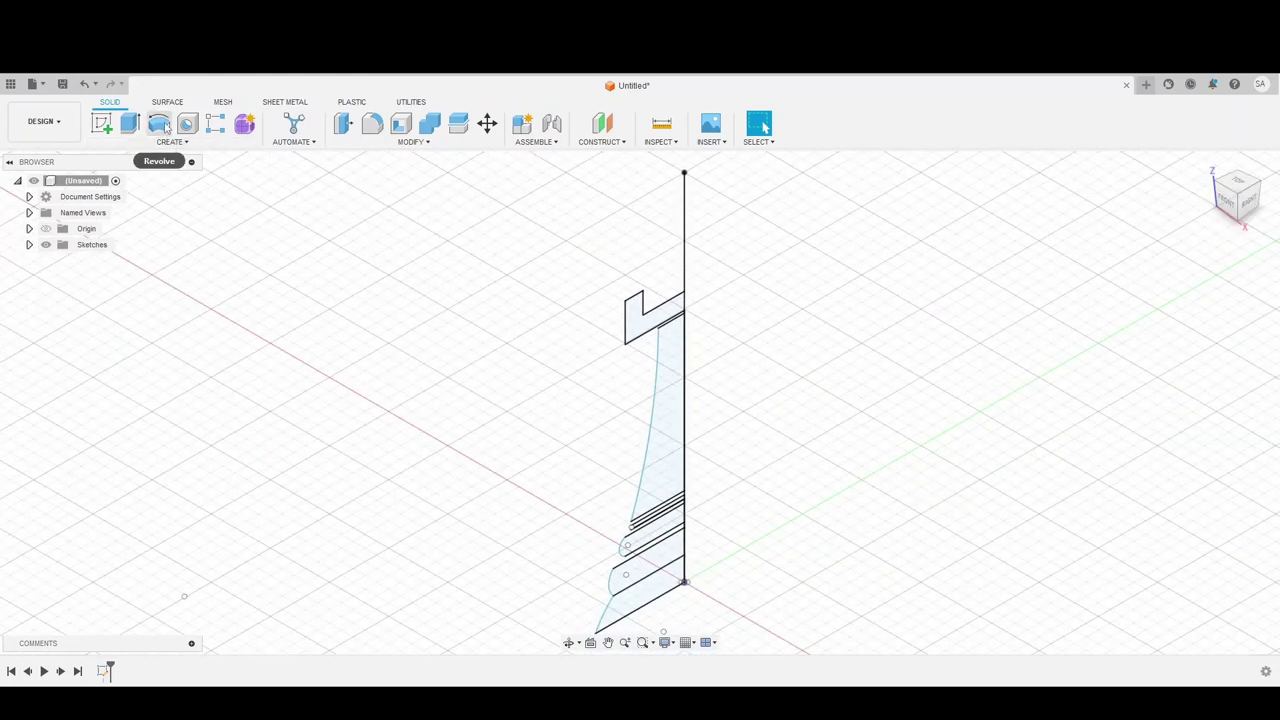
pyautogui.click(159, 124)
pyautogui.click(650, 322)
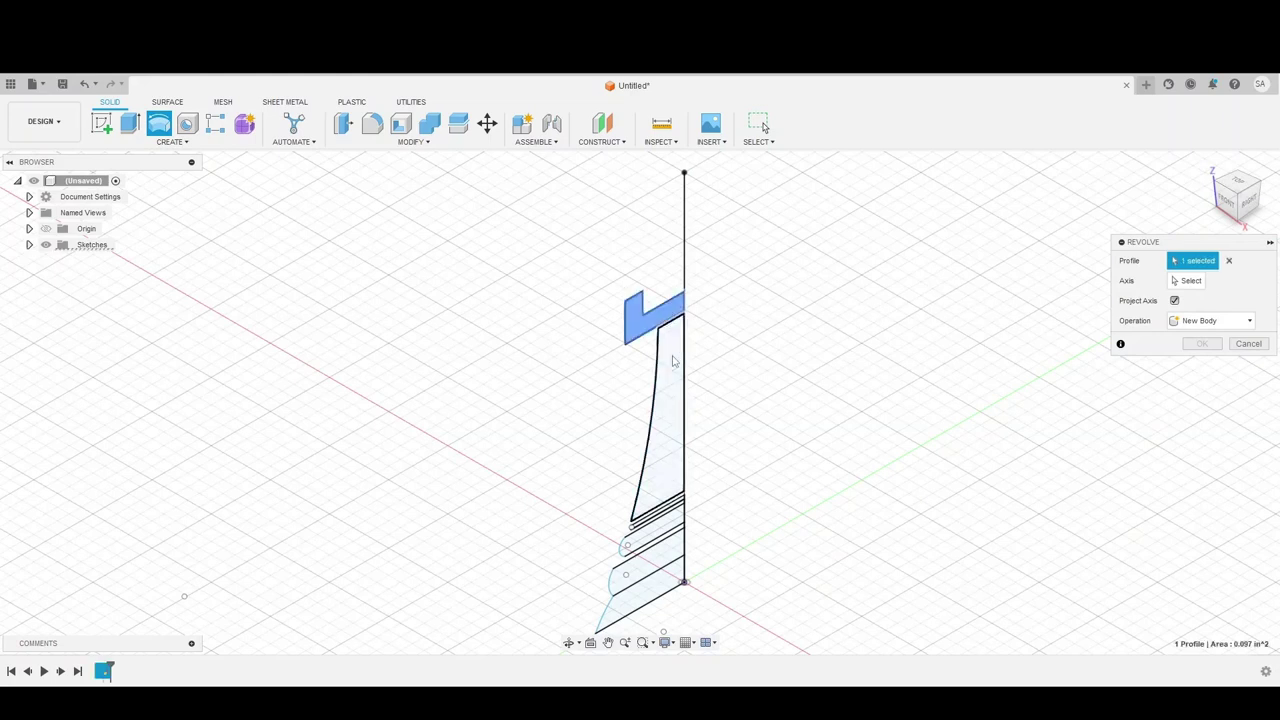
pyautogui.click(673, 488)
pyautogui.click(665, 517)
pyautogui.click(645, 543)
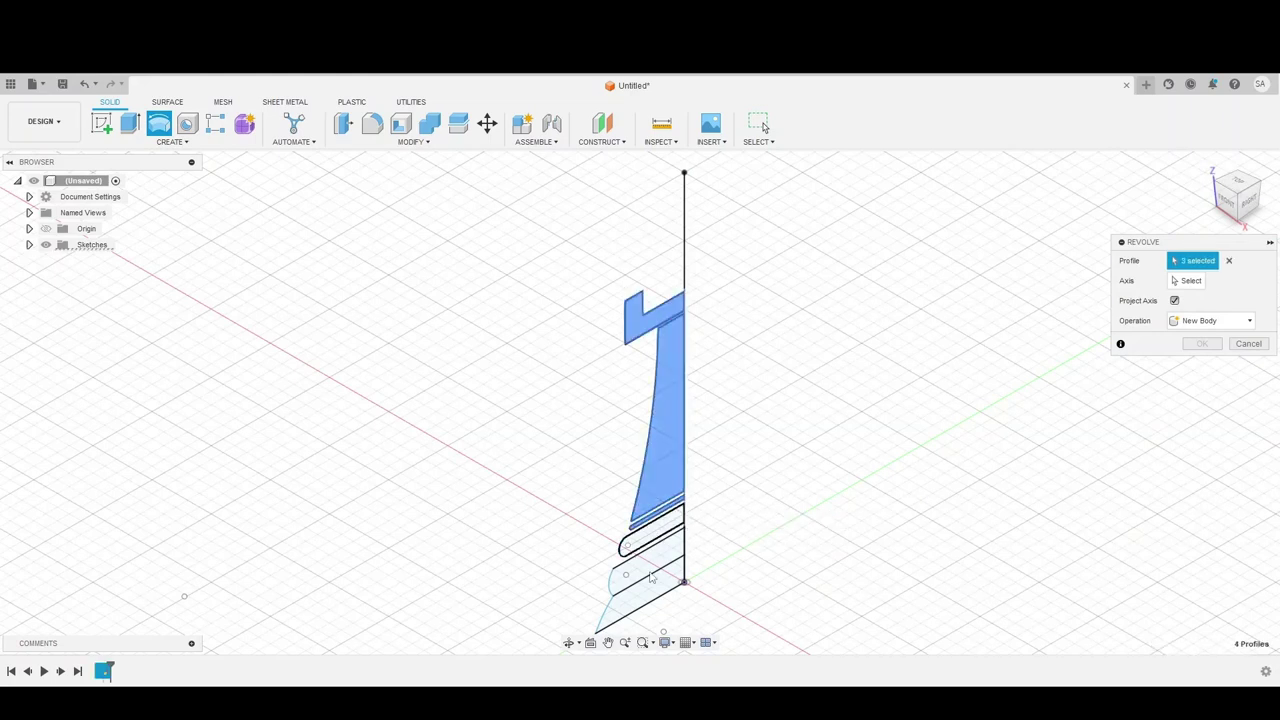
pyautogui.click(638, 578)
pyautogui.click(628, 606)
pyautogui.click(1190, 279)
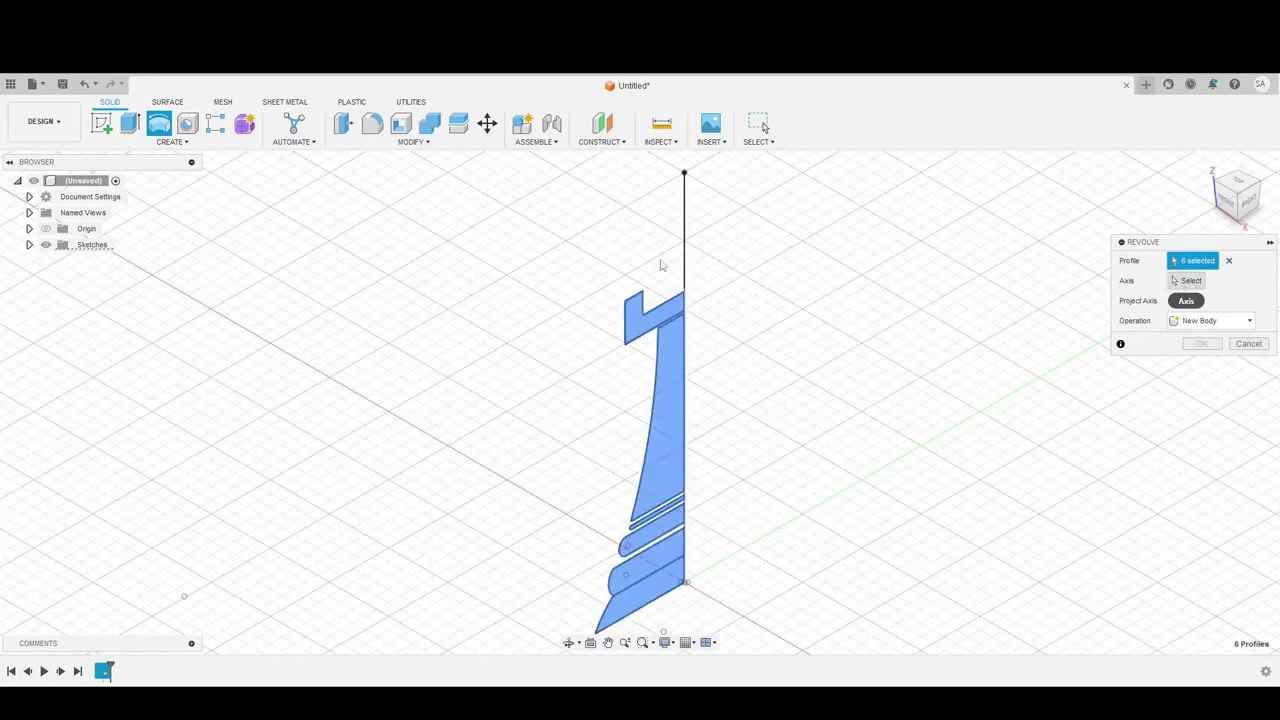
pyautogui.click(685, 252)
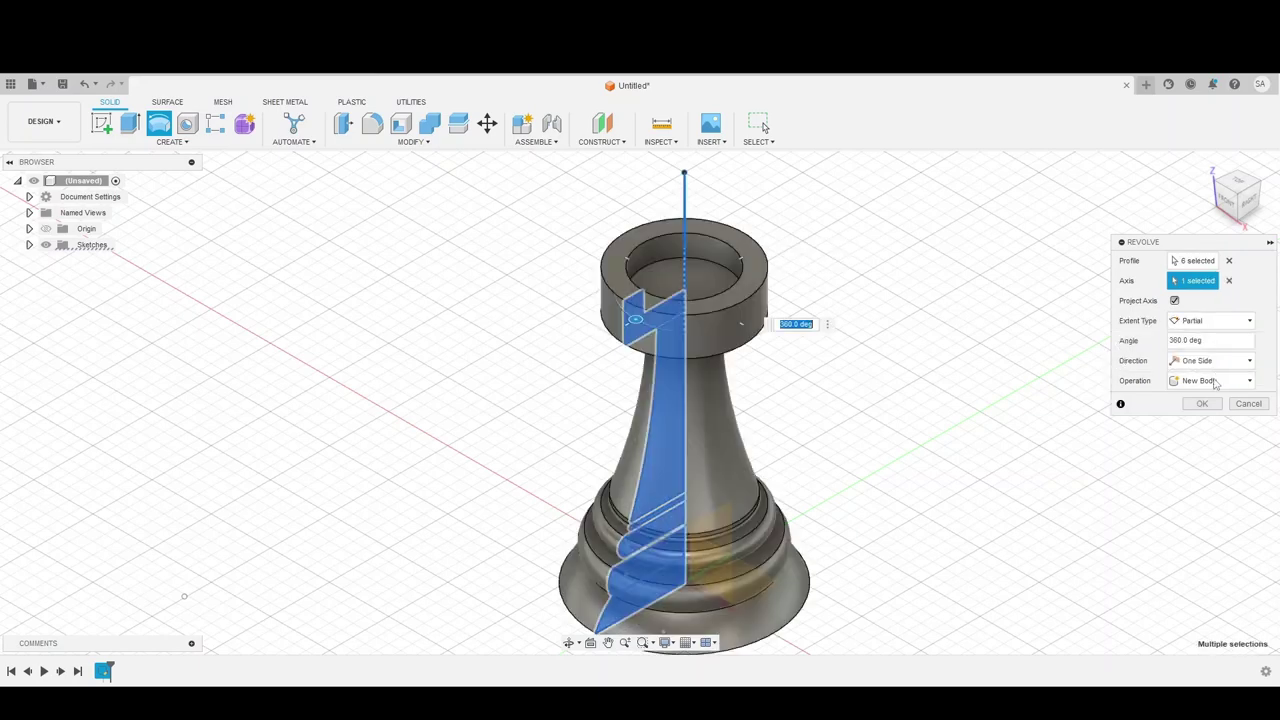
pyautogui.click(1202, 403)
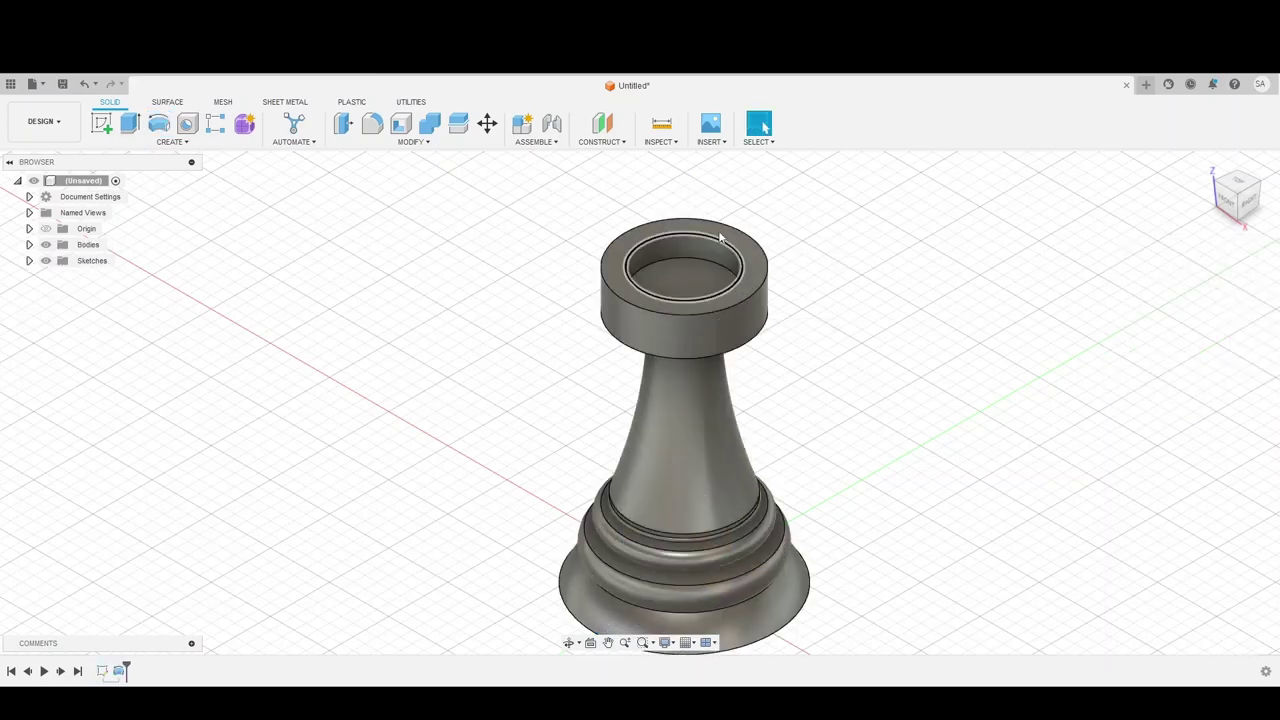
# Start a new sketch on the vertical origin plane facing the right view, at the rook's head
pyautogui.moveTo(900, 463)
pyautogui.mouseDown(button='middle')
pyautogui.moveTo(914, 366)
pyautogui.moveTo(920, 457)
pyautogui.mouseUp(button='middle')
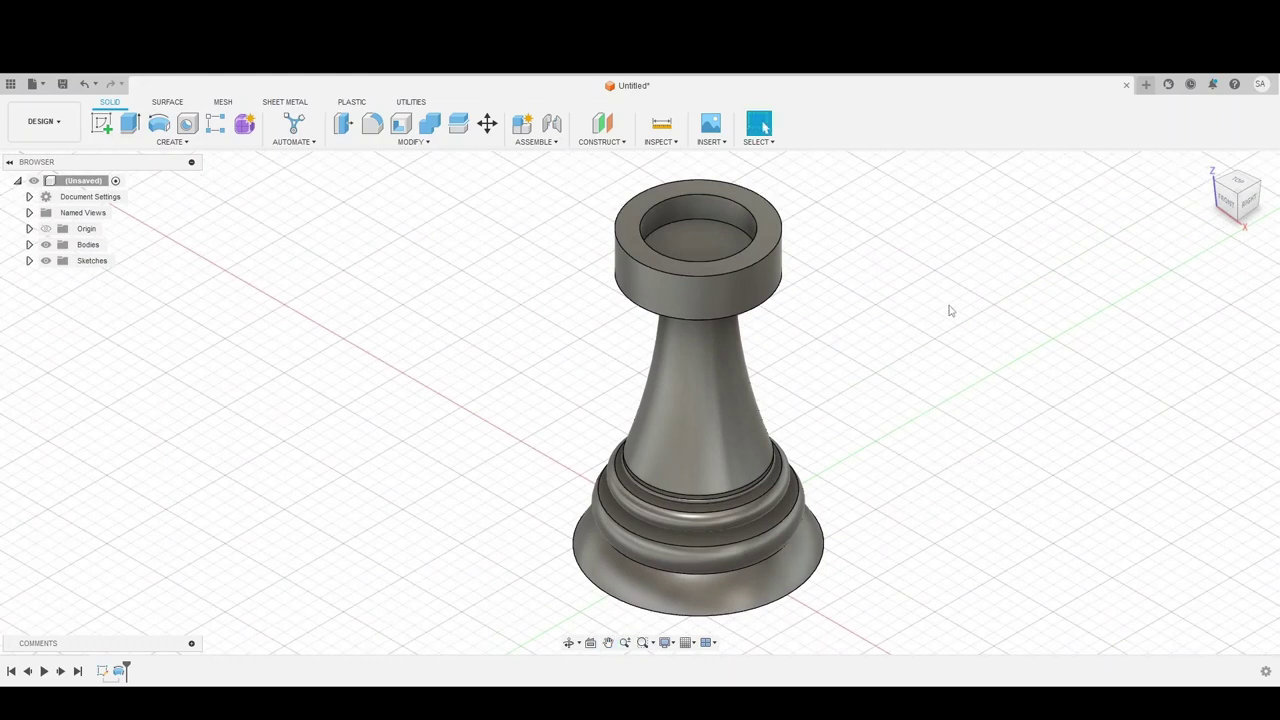
pyautogui.click(101, 122)
pyautogui.click(545, 246)
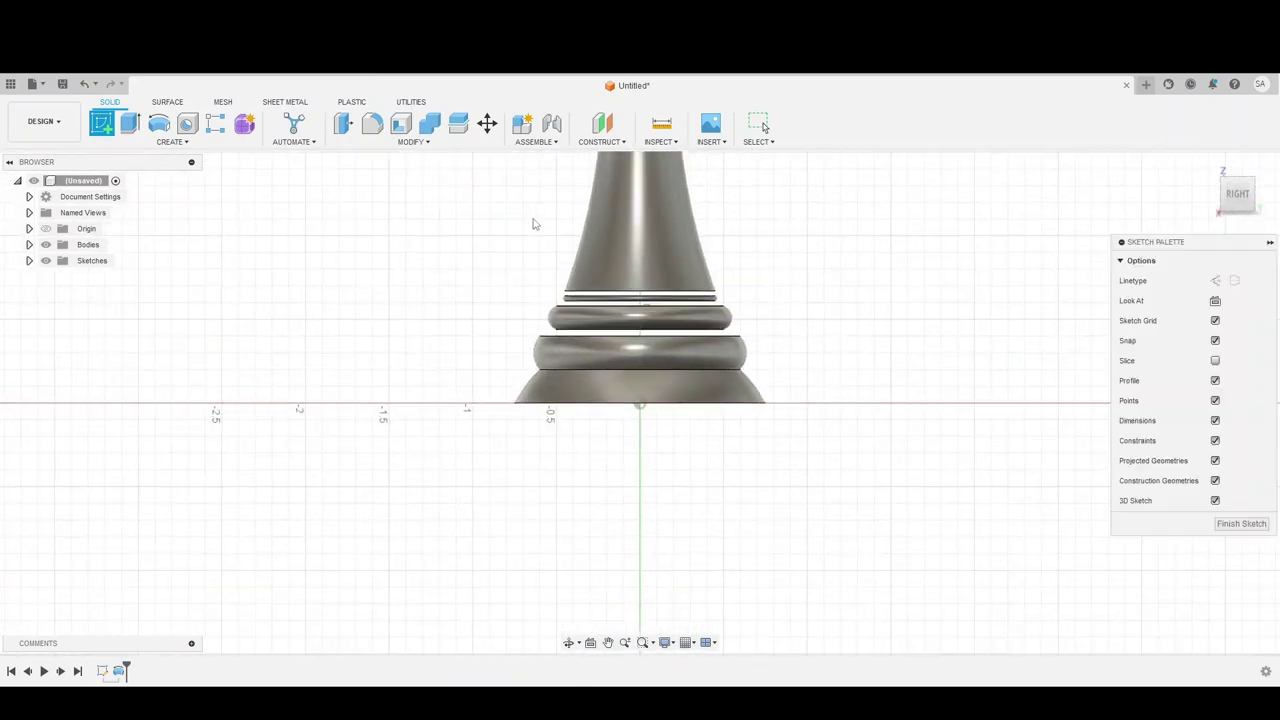
pyautogui.moveTo(531, 223); pyautogui.dragTo(562, 475, button='middle')
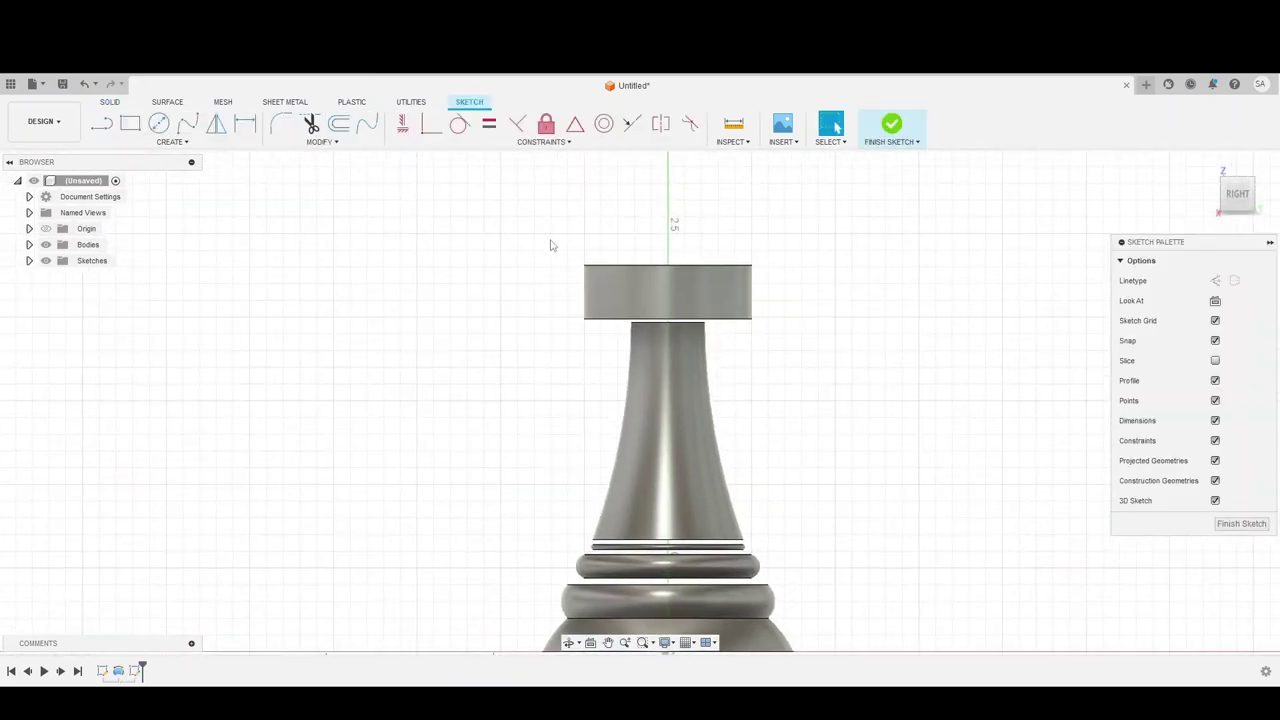
pyautogui.moveTo(550, 245)
pyautogui.mouseDown(button='middle')
pyautogui.moveTo(551, 294)
pyautogui.moveTo(461, 349)
pyautogui.moveTo(255, 362)
pyautogui.mouseUp(button='middle')
pyautogui.scroll(2, 686, 277)
pyautogui.scroll(2, 563, 329)
pyautogui.scroll(4, 520, 370)
# Draw a rectangle 0.05 in wide and 0.18 in deep downward from the head's top edge at the central axis, and finish the sketch
pyautogui.click(130, 123)
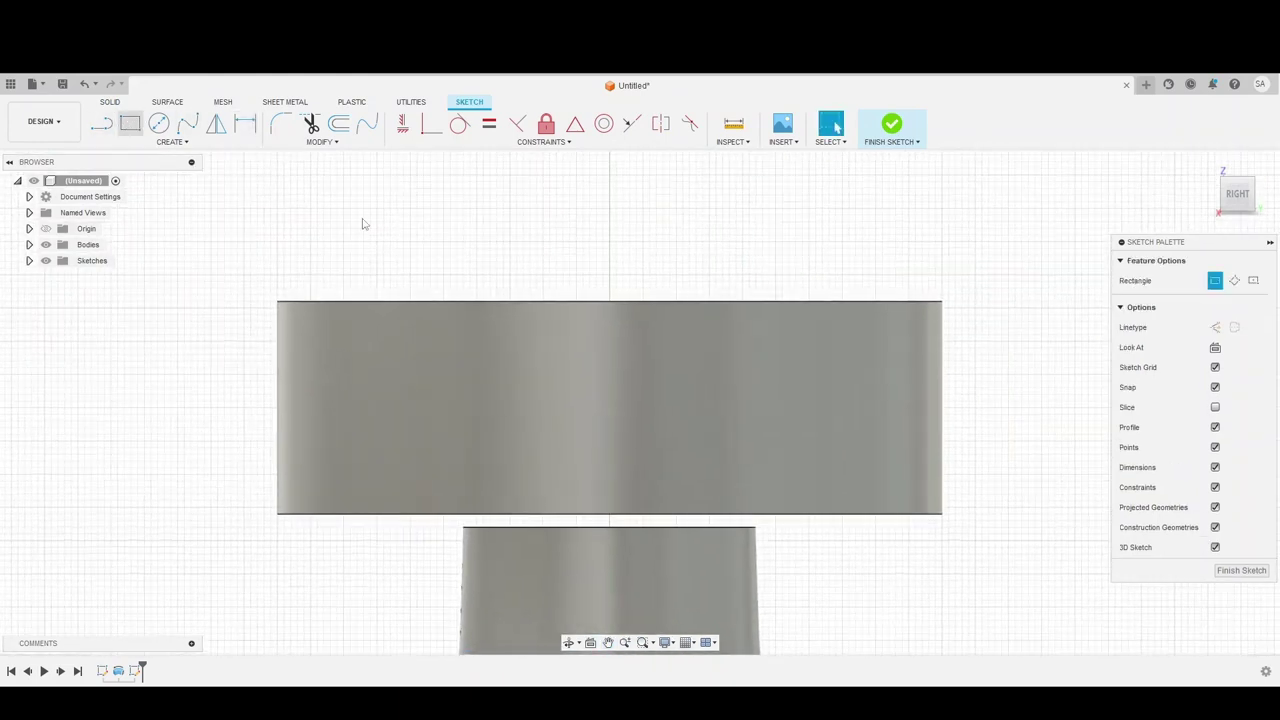
pyautogui.click(610, 301)
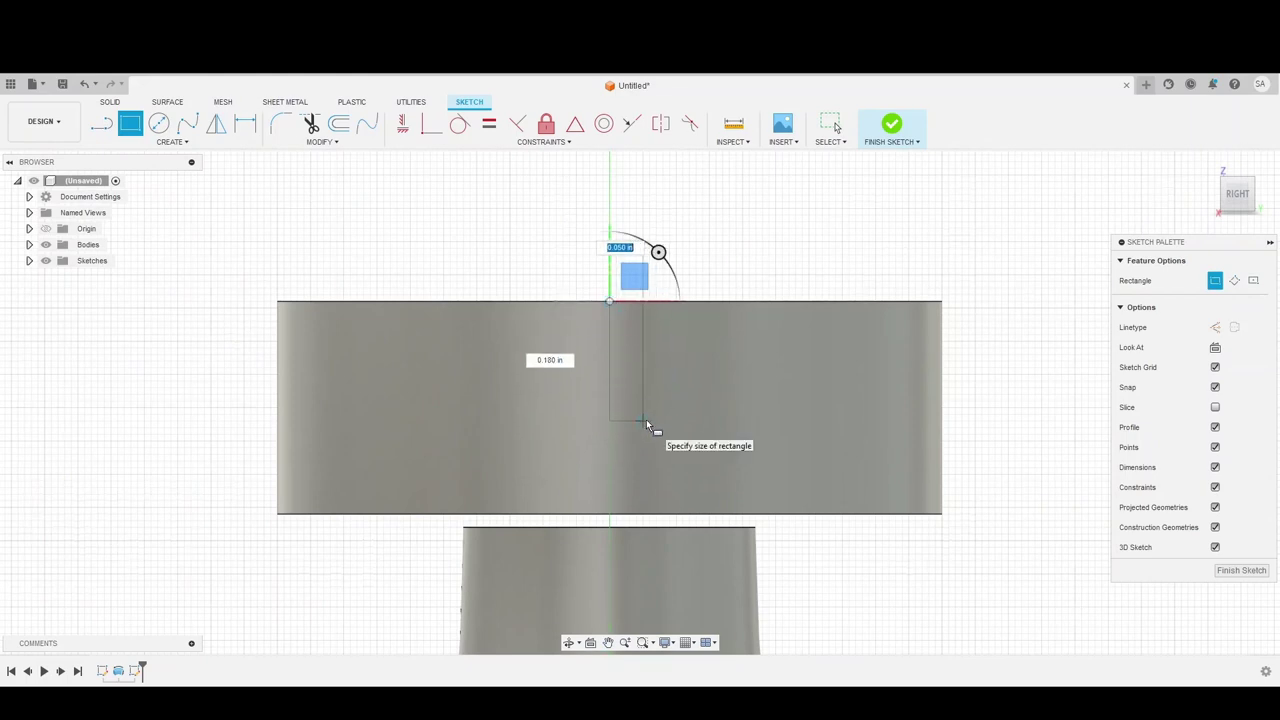
pyautogui.write('.15')
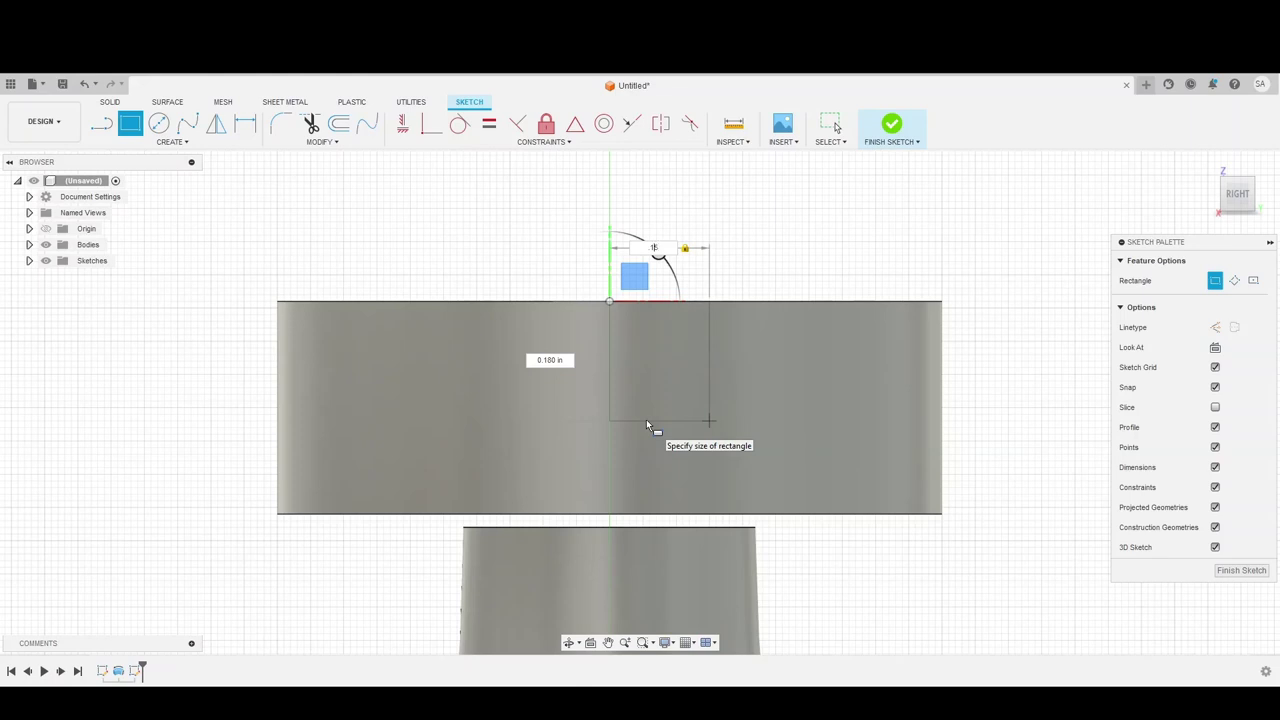
pyautogui.press('BackSpace')
pyautogui.press('BackSpace')
pyautogui.write('05')
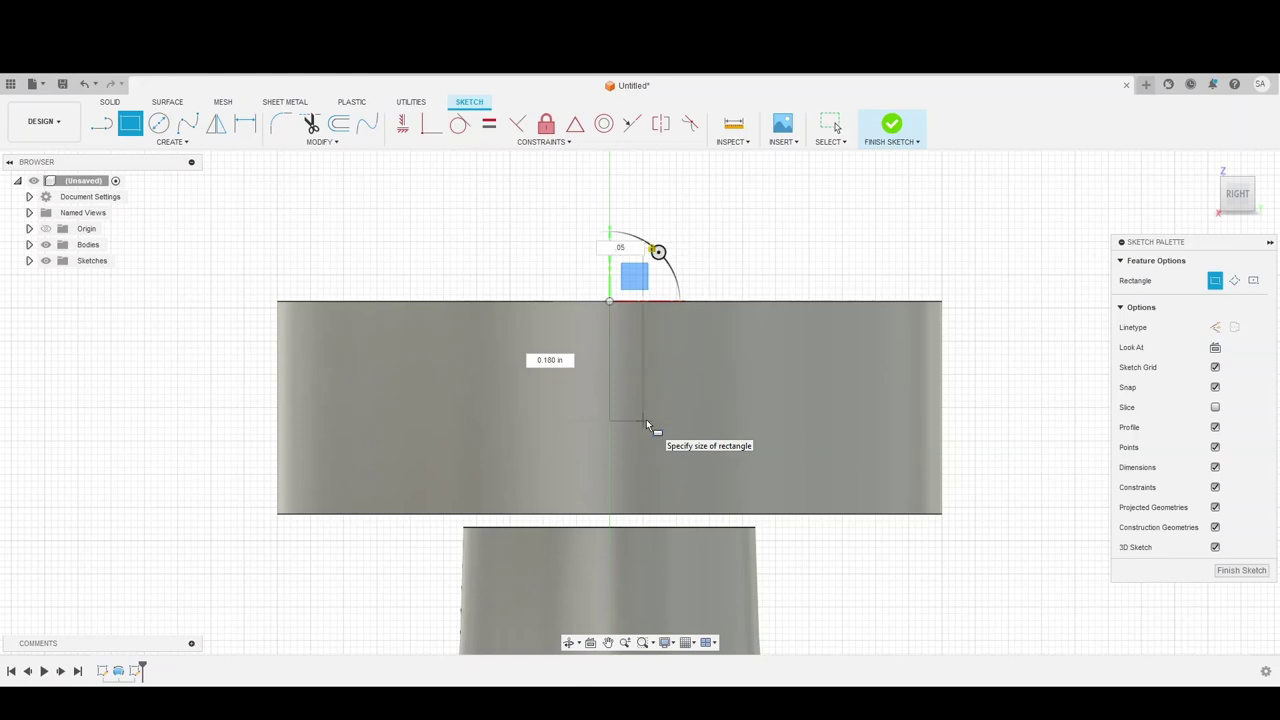
pyautogui.press('Tab')
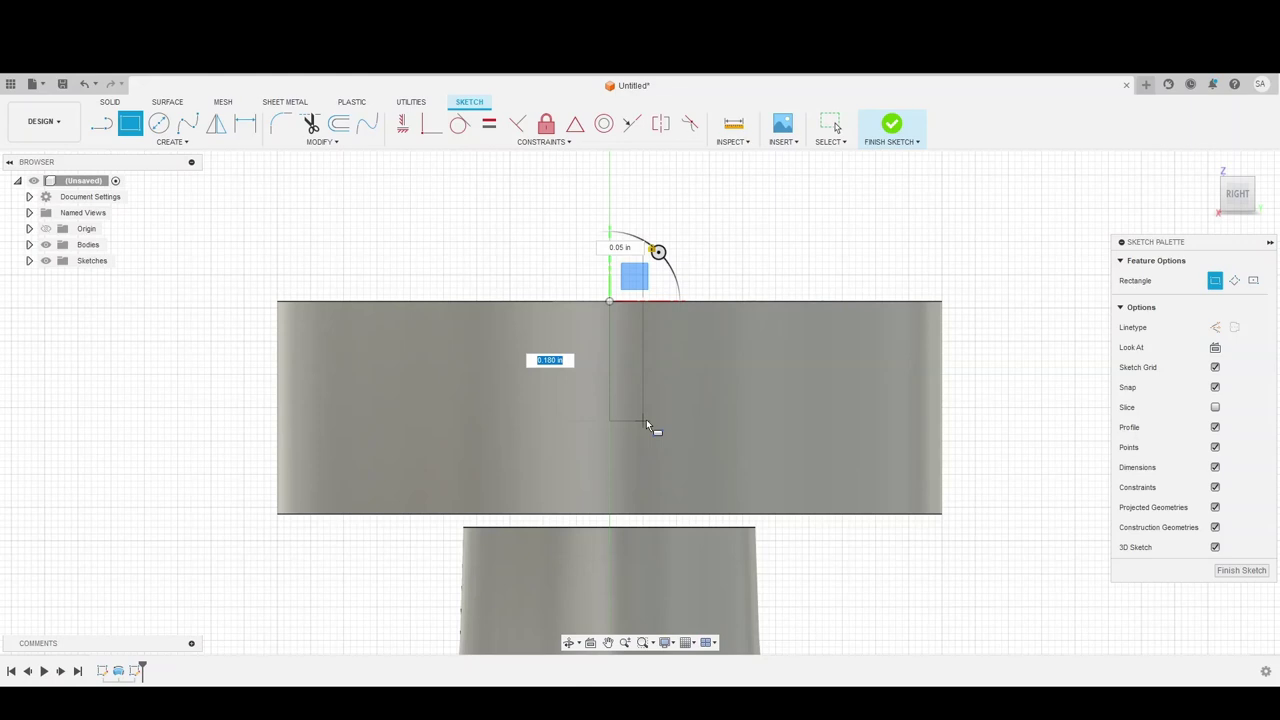
pyautogui.write('18')
pyautogui.press('Return')
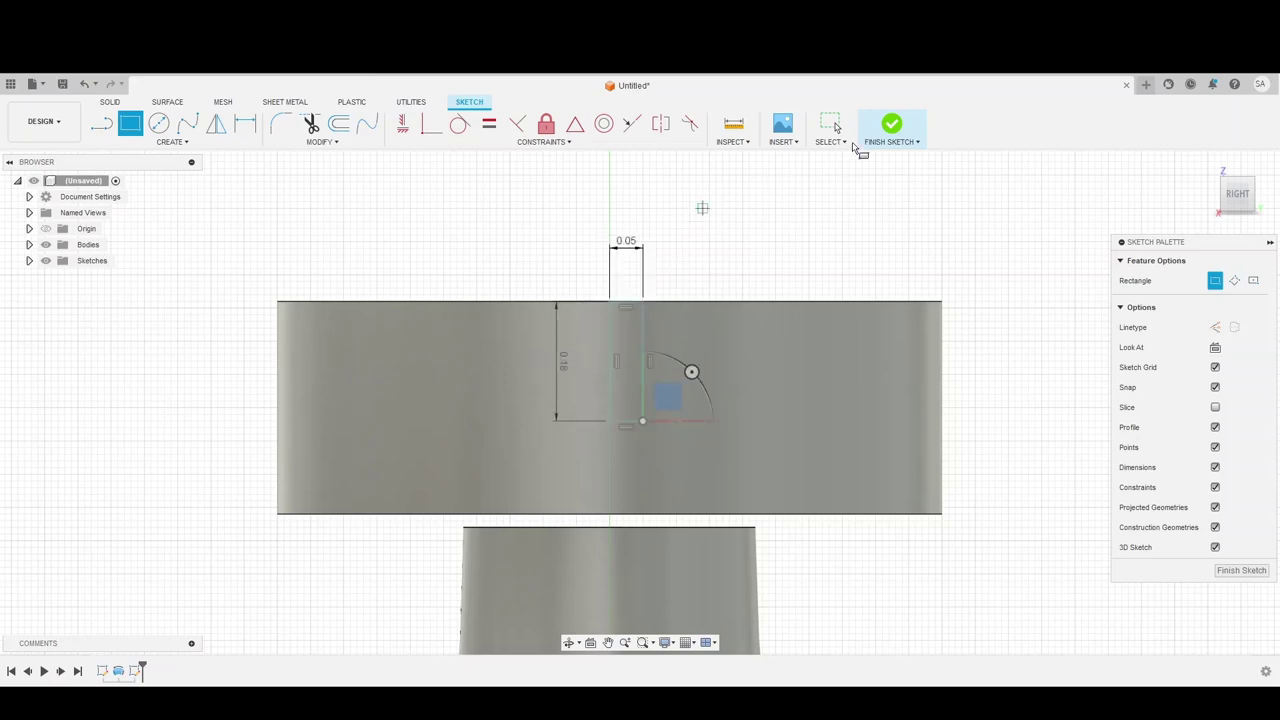
pyautogui.click(889, 126)
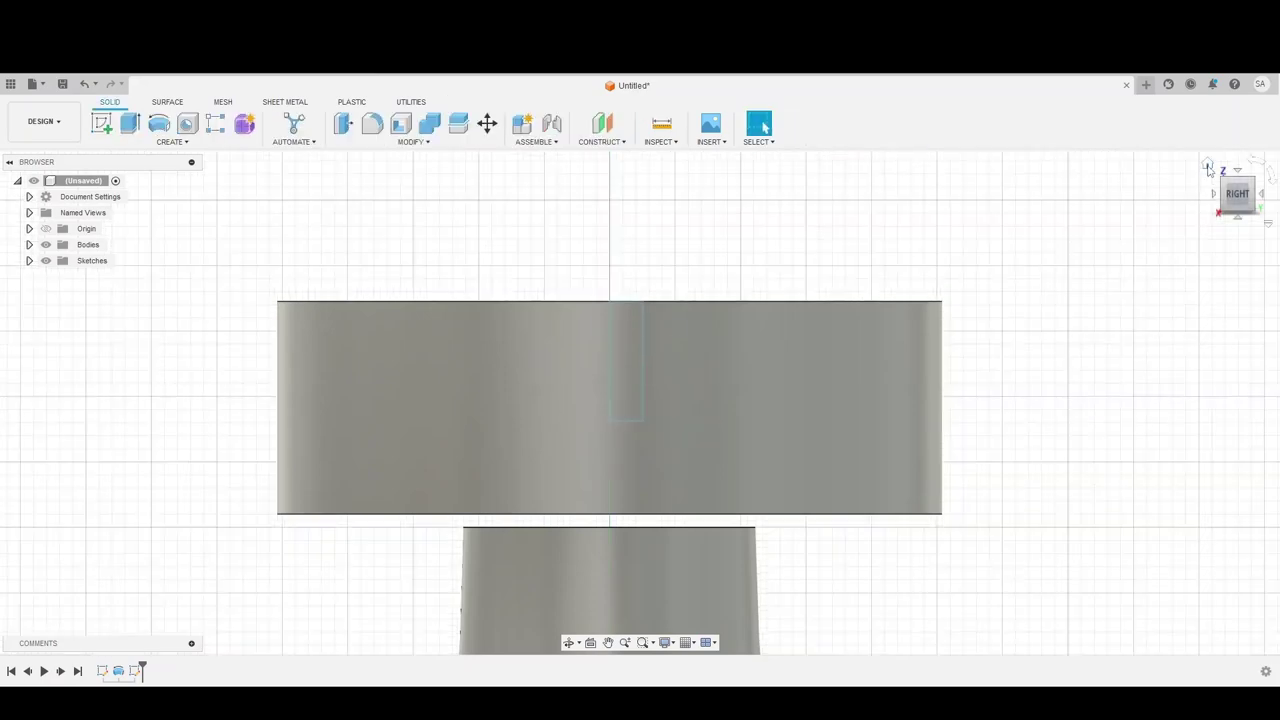
# Extrude the small rectangle to one side with extent All as a cut through the rim of the rook's head
pyautogui.click(1207, 164)
pyautogui.scroll(4, 760, 307)
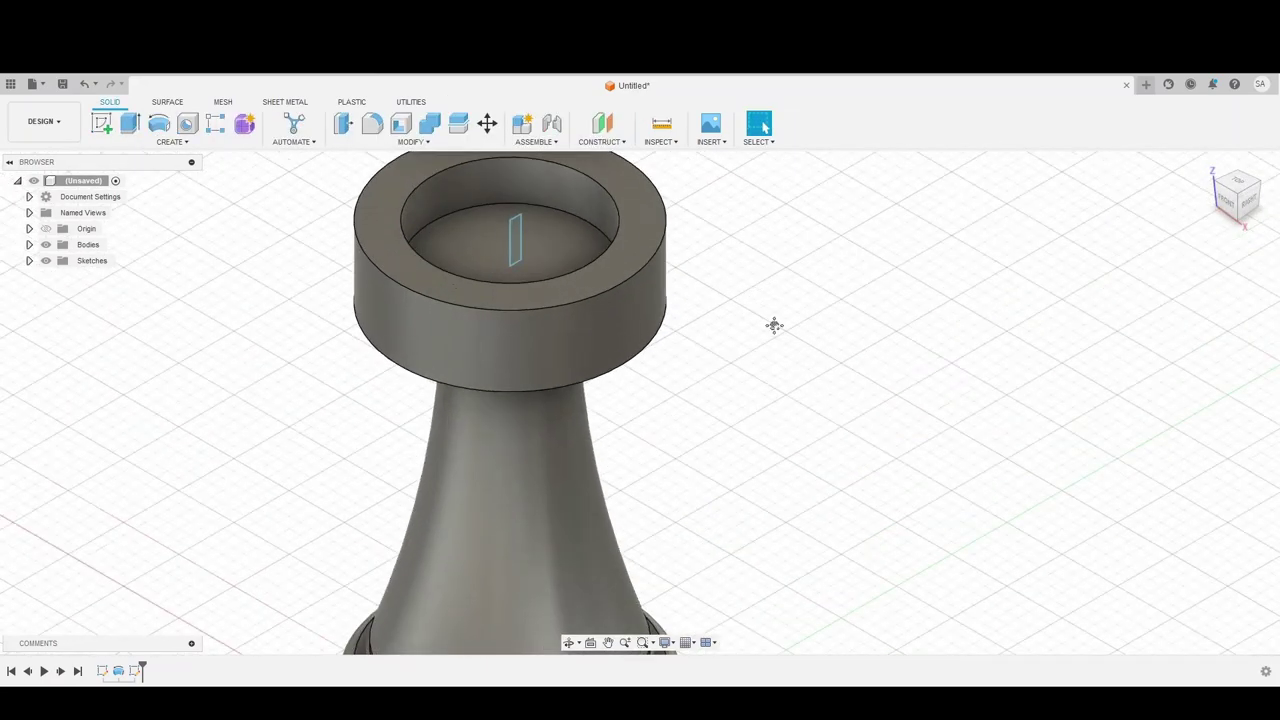
pyautogui.moveTo(774, 326); pyautogui.dragTo(852, 431, button='middle')
pyautogui.click(603, 346)
pyautogui.press('e')
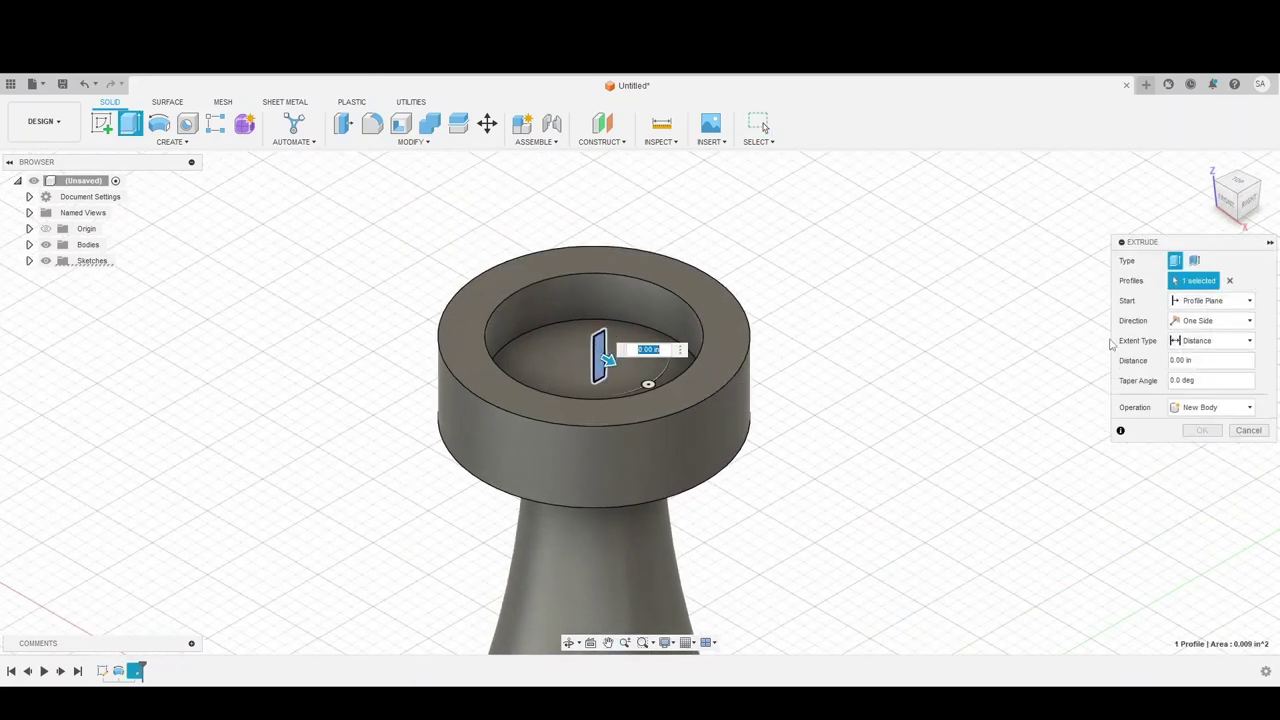
pyautogui.click(1205, 341)
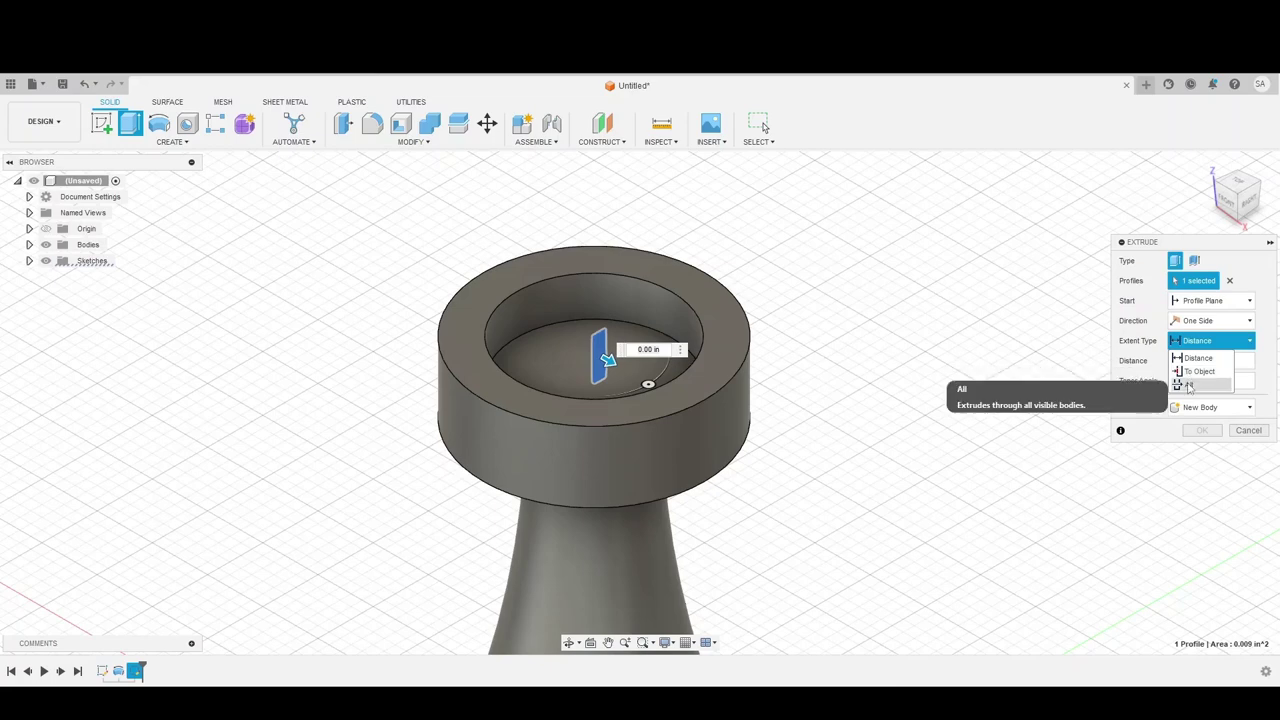
pyautogui.click(1188, 384)
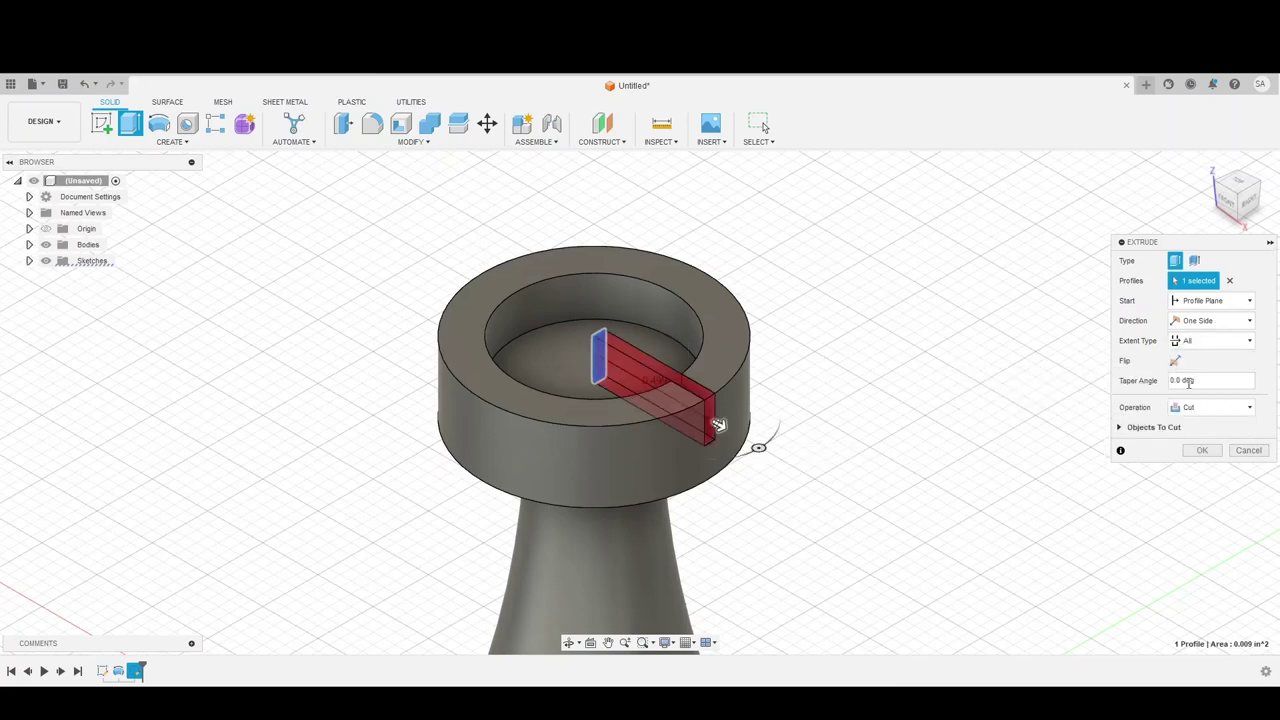
pyautogui.click(1200, 451)
# Create a full circular pattern of the slot cut feature around the origin Z axis with a quantity of 15
pyautogui.scroll(-1, 883, 464)
pyautogui.moveTo(865, 468); pyautogui.dragTo(931, 477, button='middle')
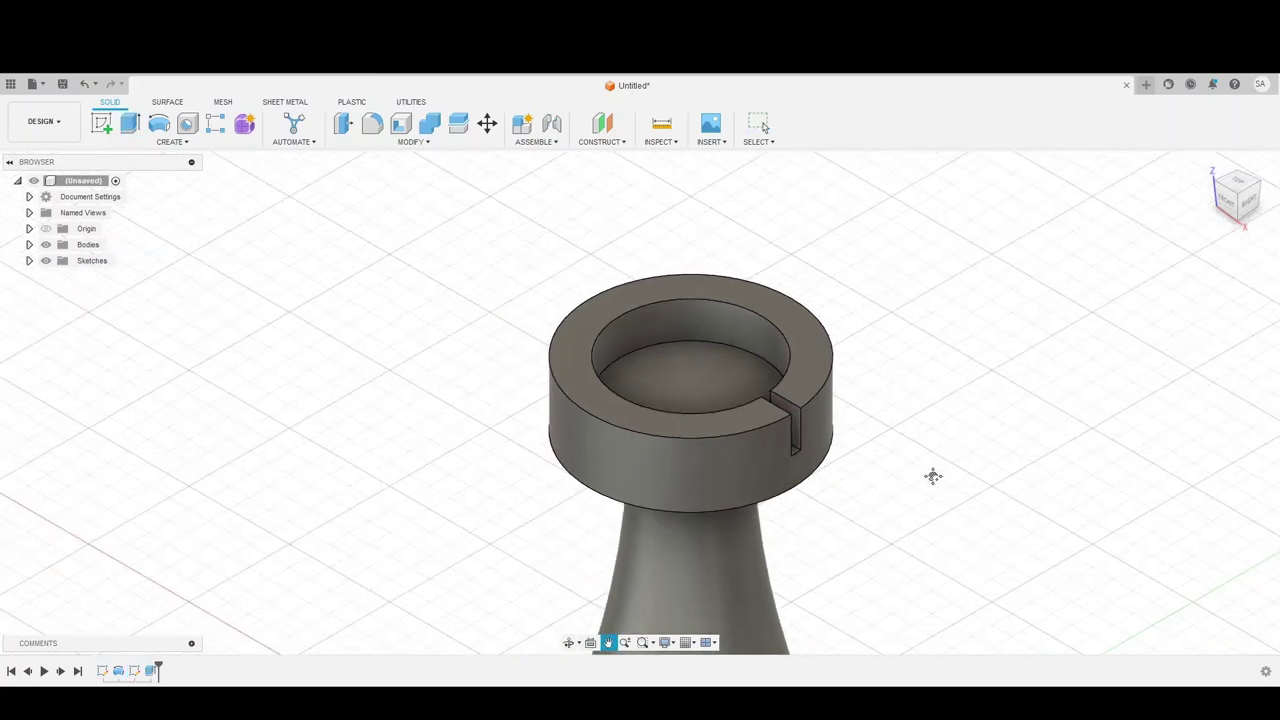
pyautogui.click(140, 142)
pyautogui.moveTo(130, 416)
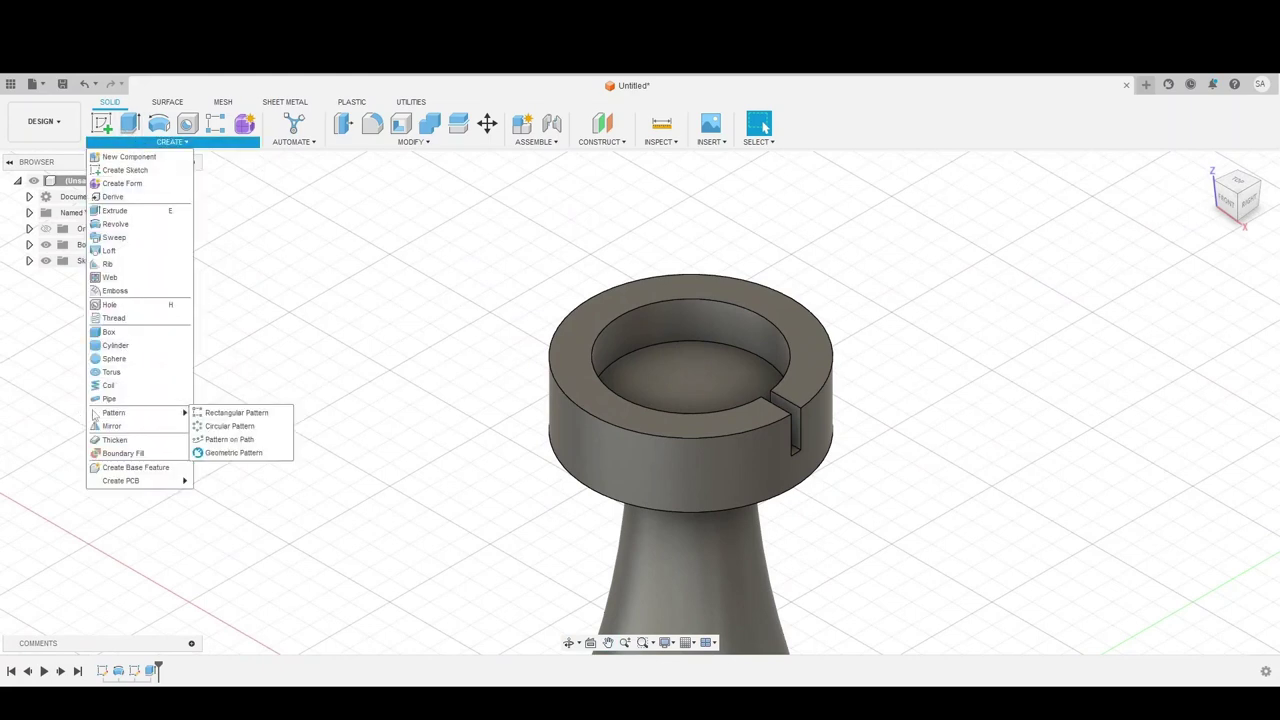
pyautogui.click(229, 426)
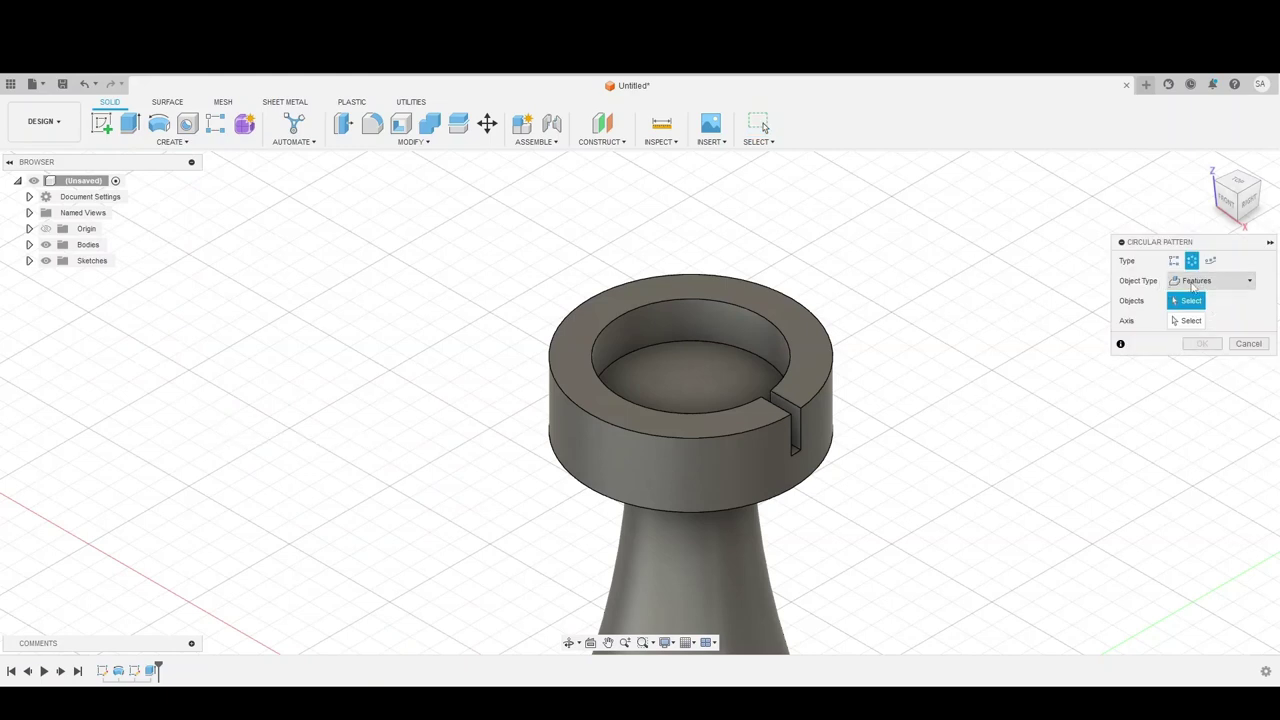
pyautogui.click(152, 671)
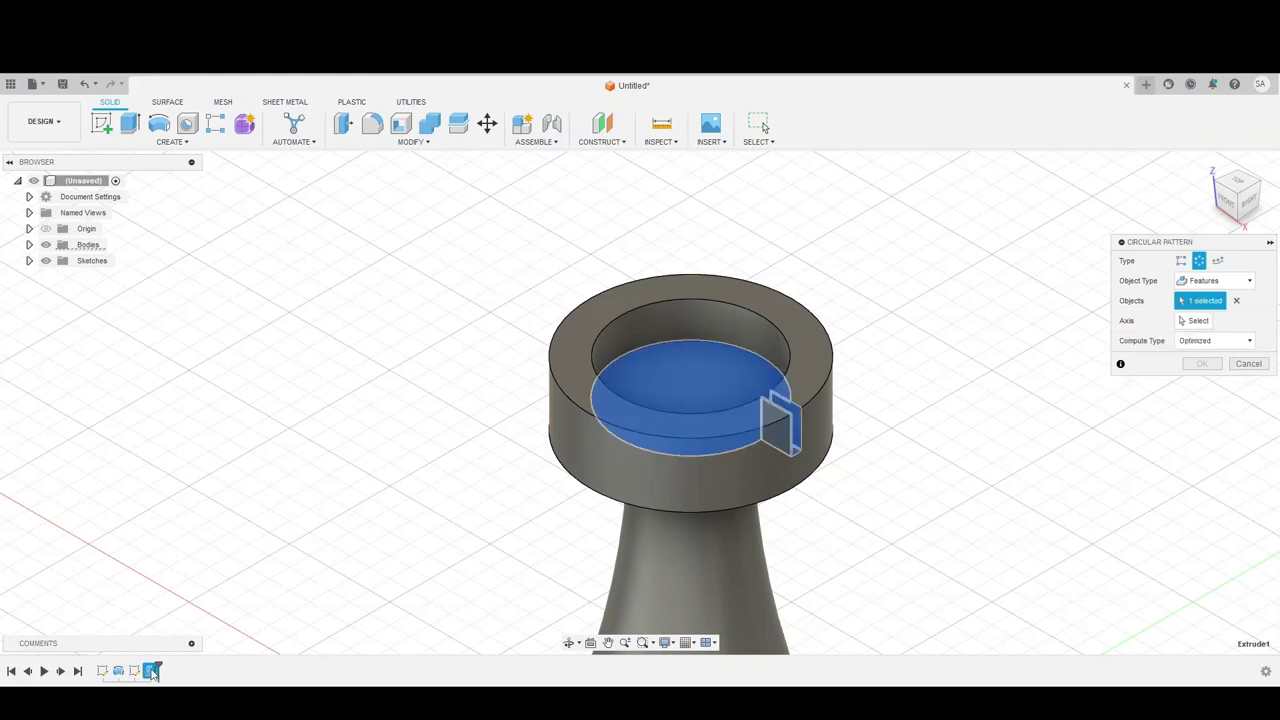
pyautogui.click(1189, 321)
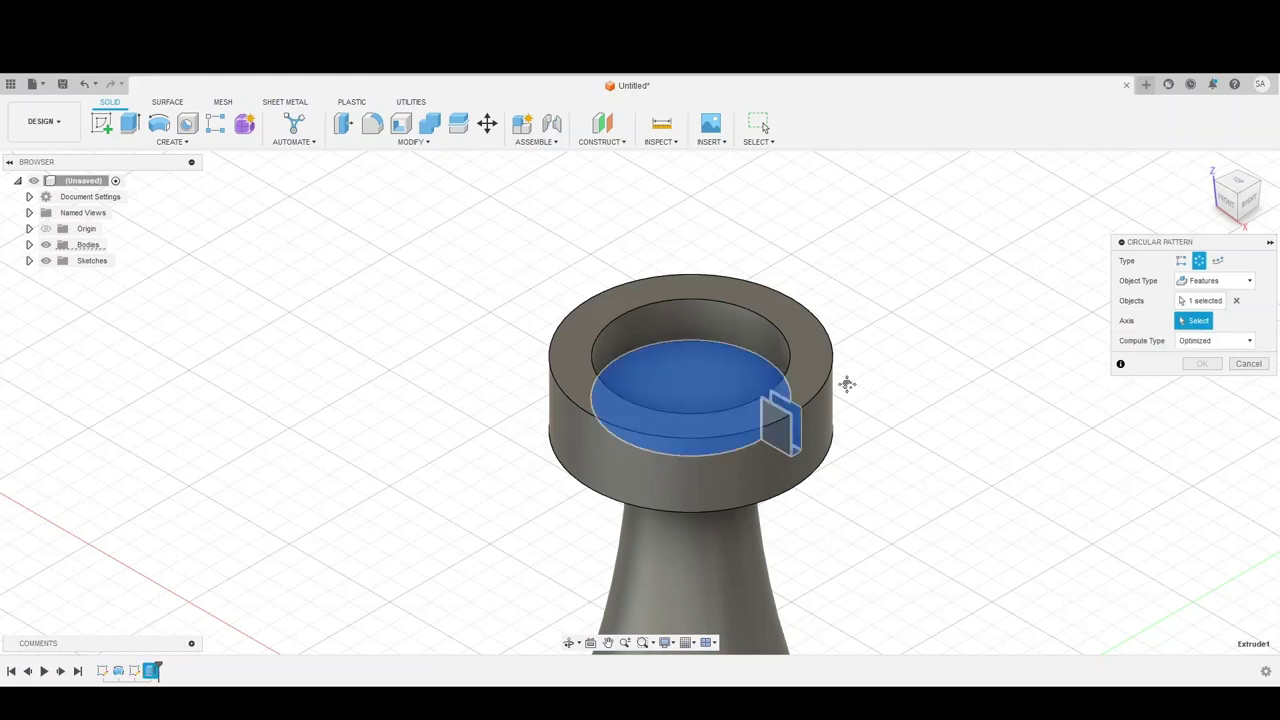
pyautogui.moveTo(847, 384); pyautogui.dragTo(863, 317, button='middle')
pyautogui.scroll(-4, 861, 319)
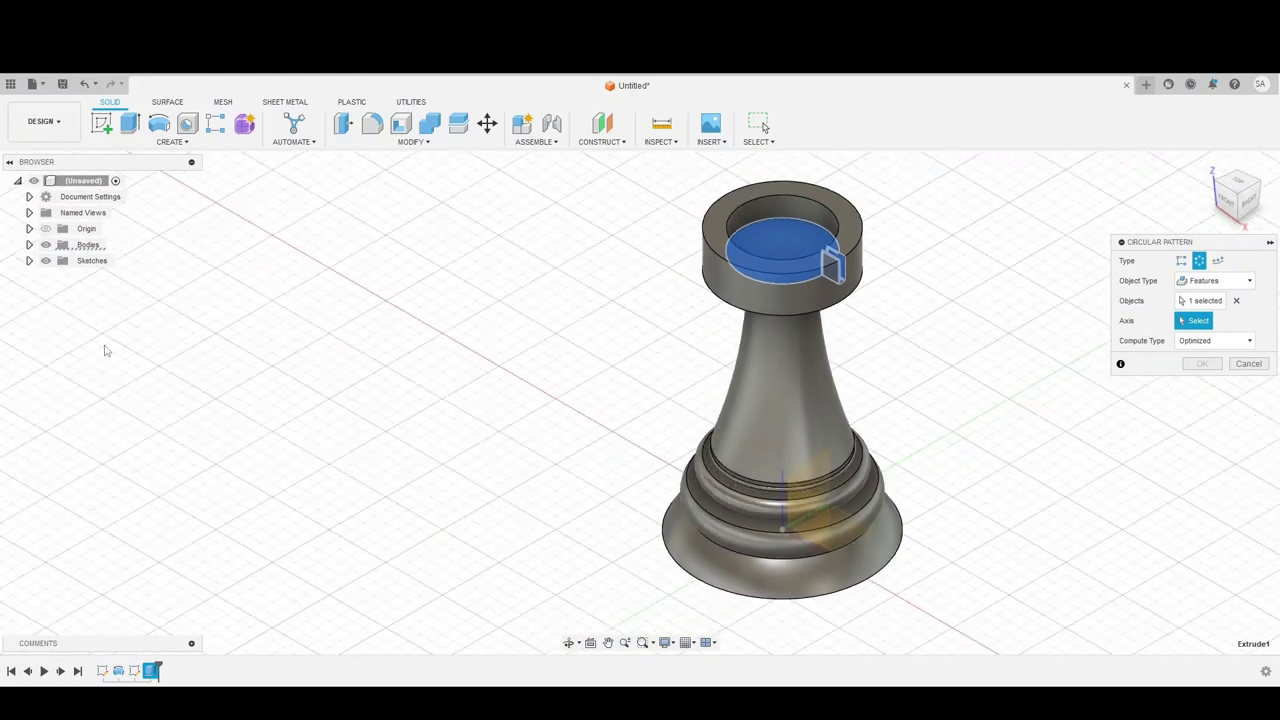
pyautogui.click(29, 229)
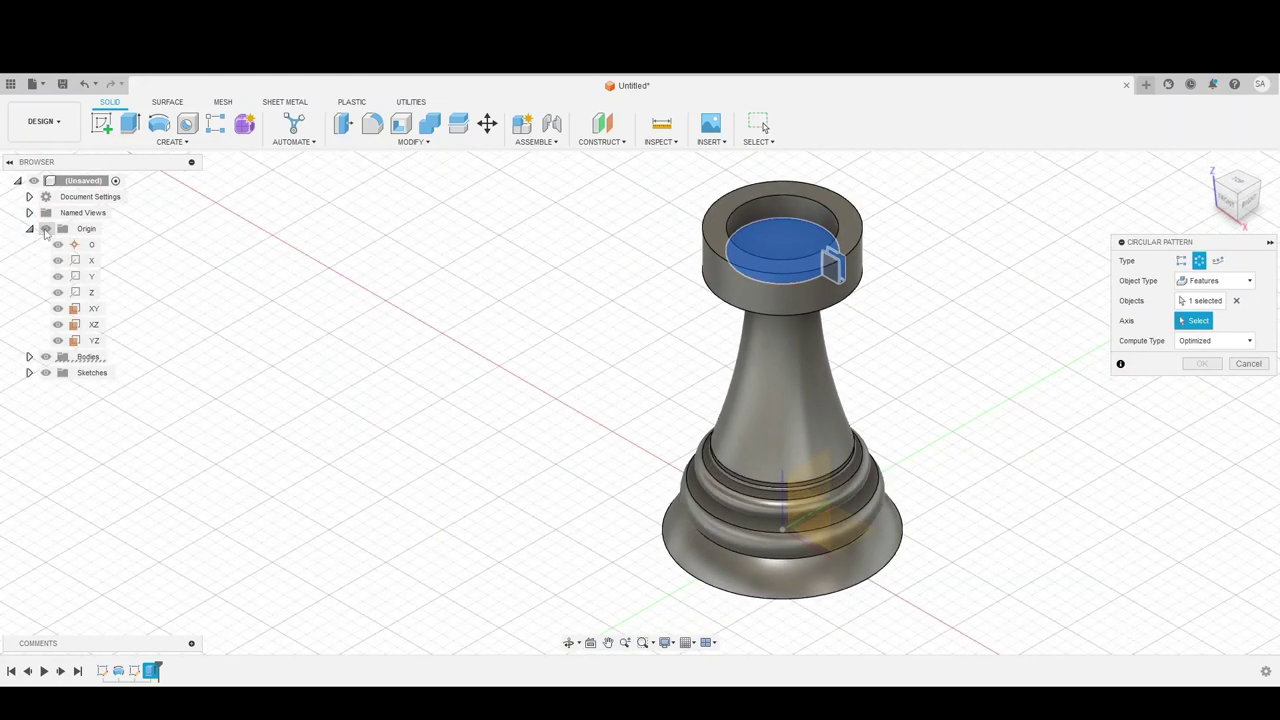
pyautogui.click(68, 277)
pyautogui.click(80, 293)
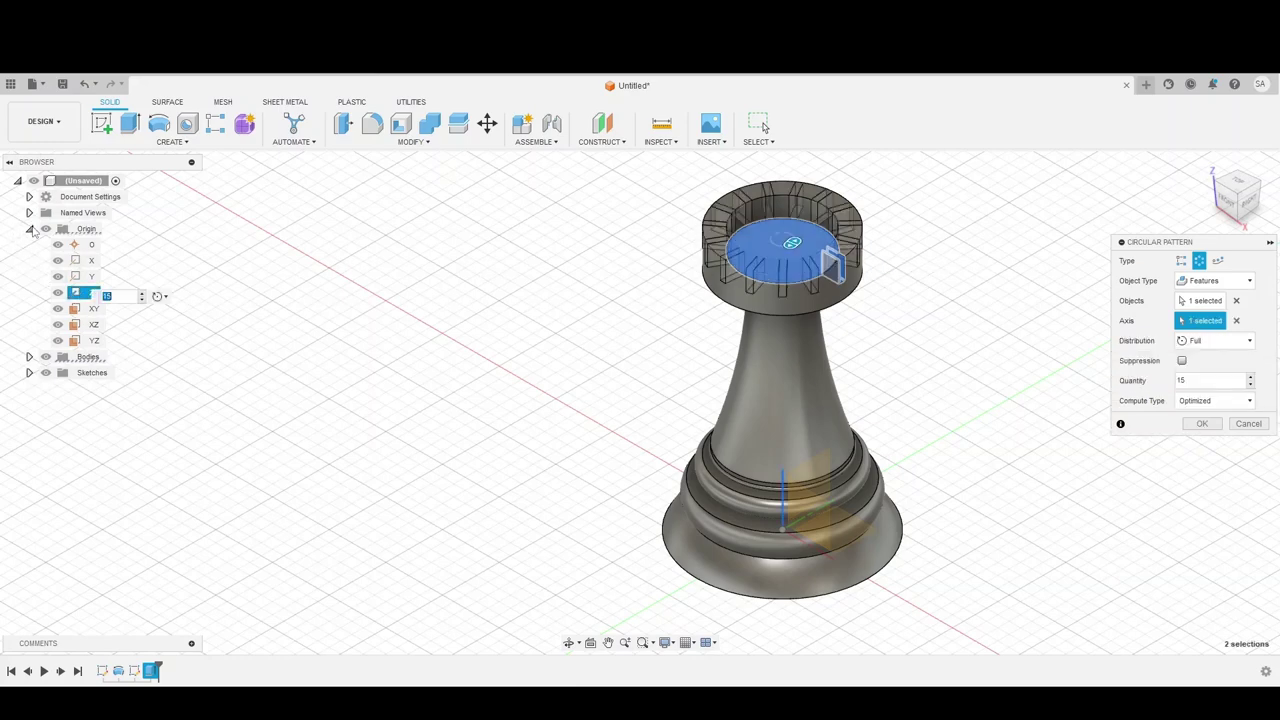
pyautogui.click(29, 229)
pyautogui.scroll(5, 950, 370)
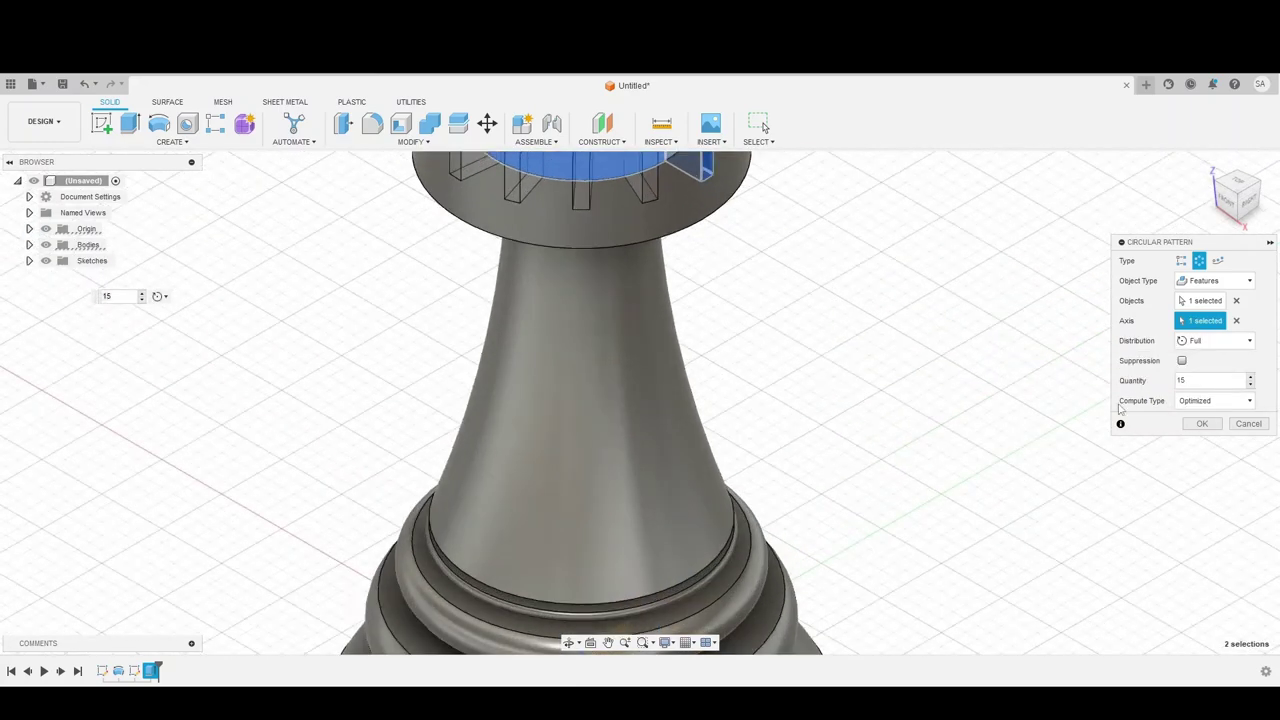
pyautogui.moveTo(938, 330); pyautogui.dragTo(1020, 503, button='middle')
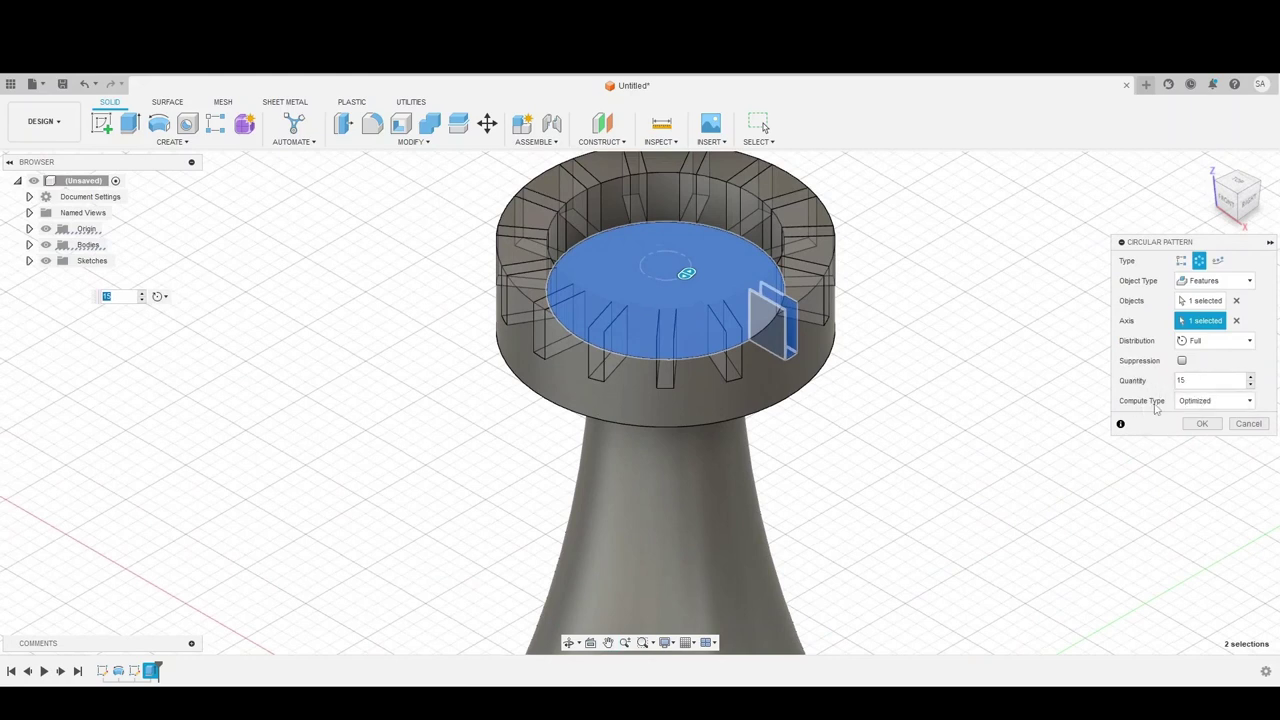
pyautogui.click(1199, 424)
# Loft from the top face of the thick lower ring to the underside of the rounded ring above it, using the Join operation
pyautogui.scroll(-2, 914, 421)
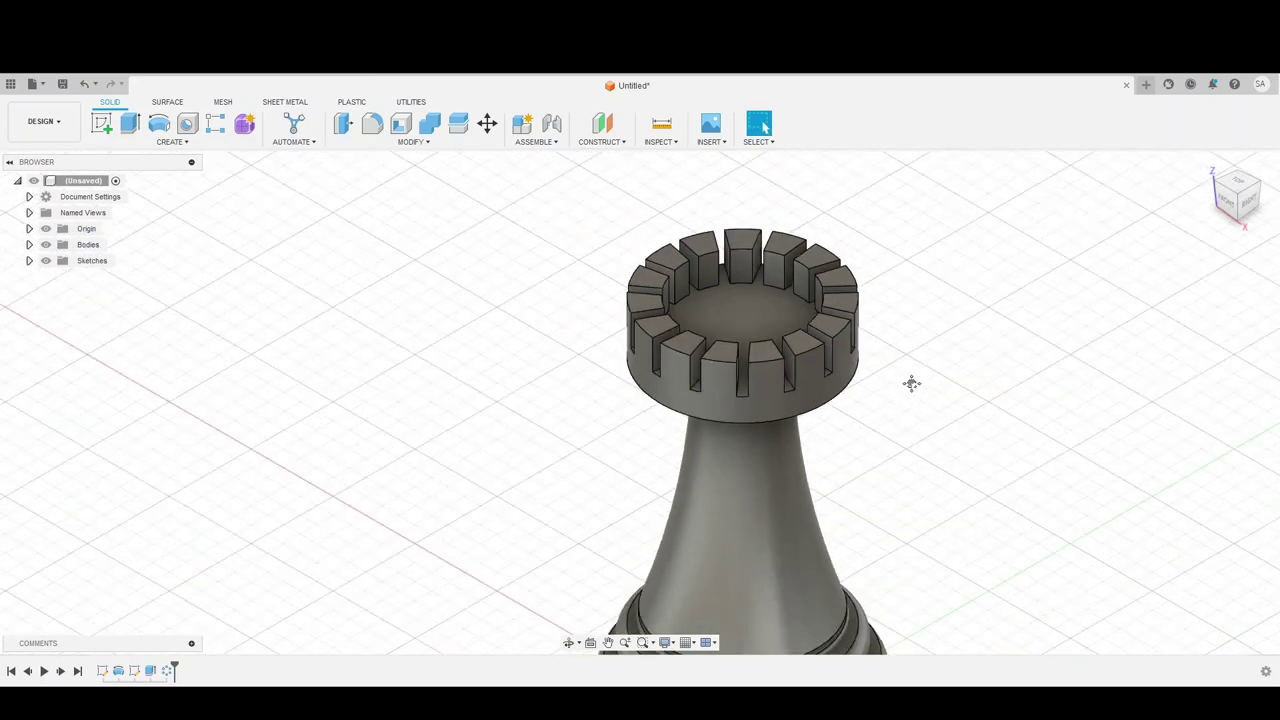
pyautogui.moveTo(912, 384); pyautogui.dragTo(902, 182, button='middle')
pyautogui.scroll(-3, 908, 397)
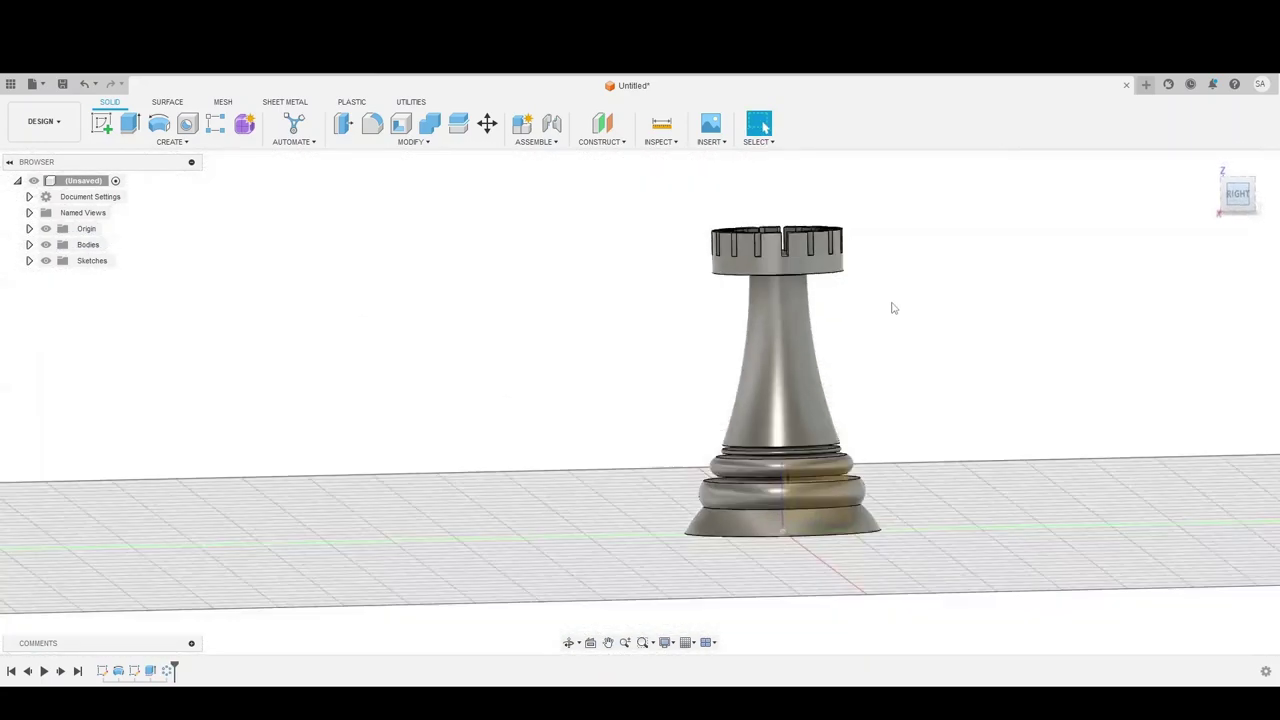
pyautogui.scroll(3, 823, 334)
pyautogui.moveTo(943, 466); pyautogui.dragTo(986, 441, button='middle')
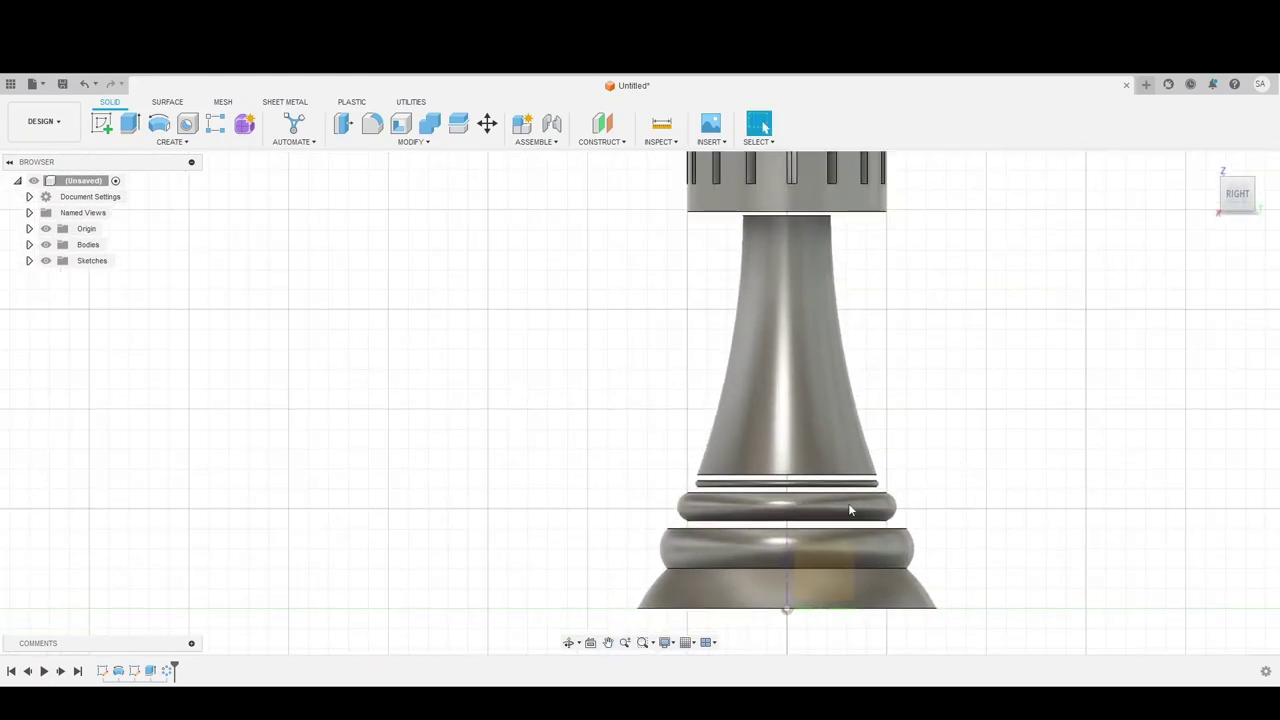
pyautogui.click(170, 141)
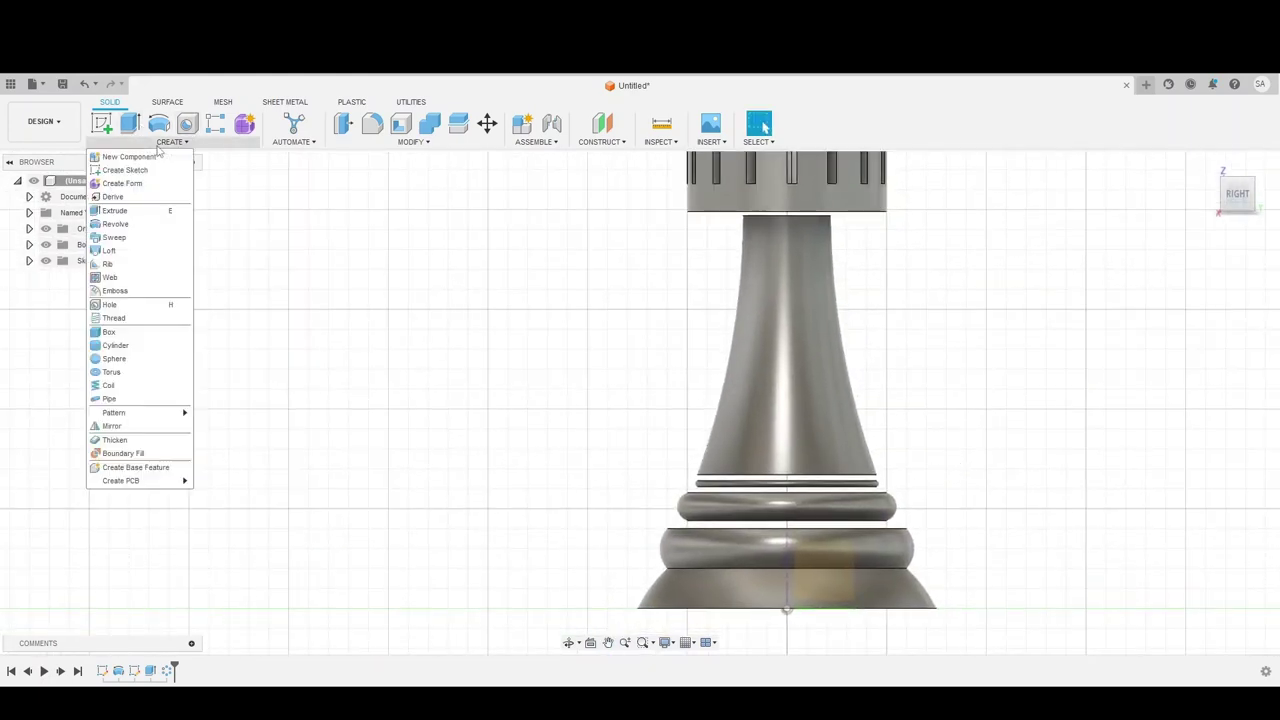
pyautogui.click(139, 251)
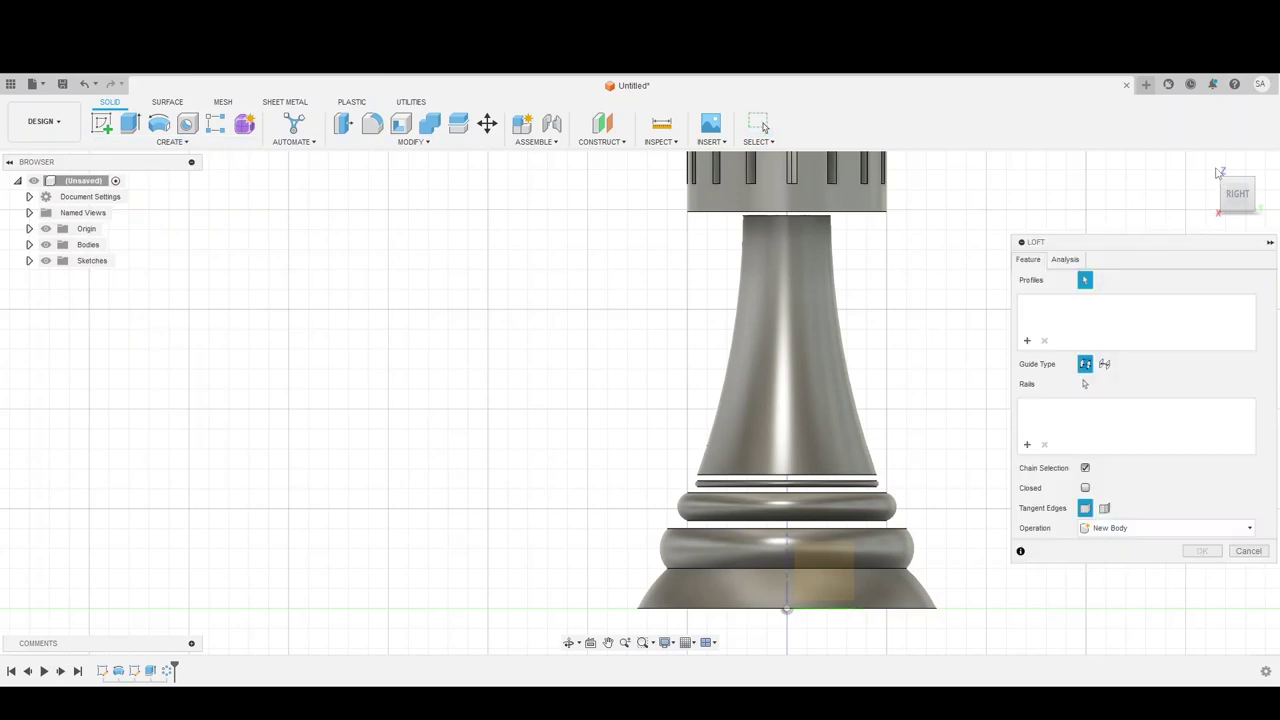
pyautogui.moveTo(1238, 195); pyautogui.dragTo(1241, 220)
pyautogui.moveTo(920, 391); pyautogui.dragTo(860, 291, button='middle')
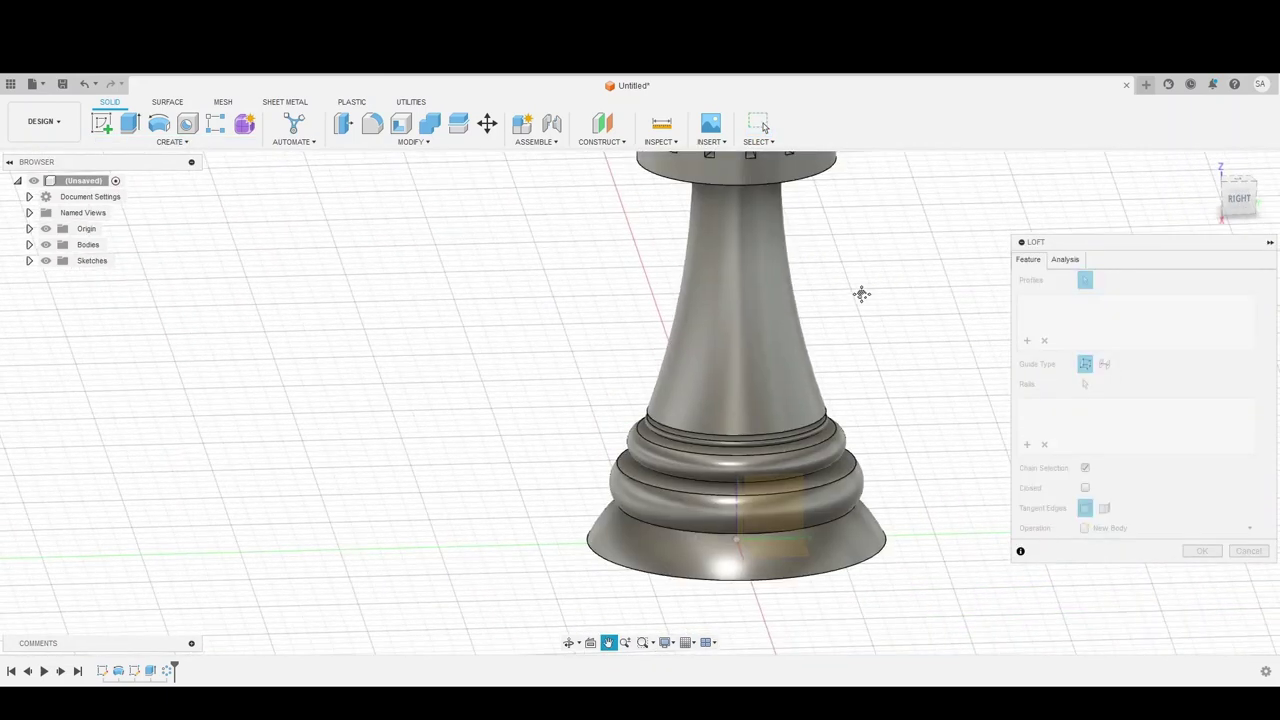
pyautogui.click(829, 461)
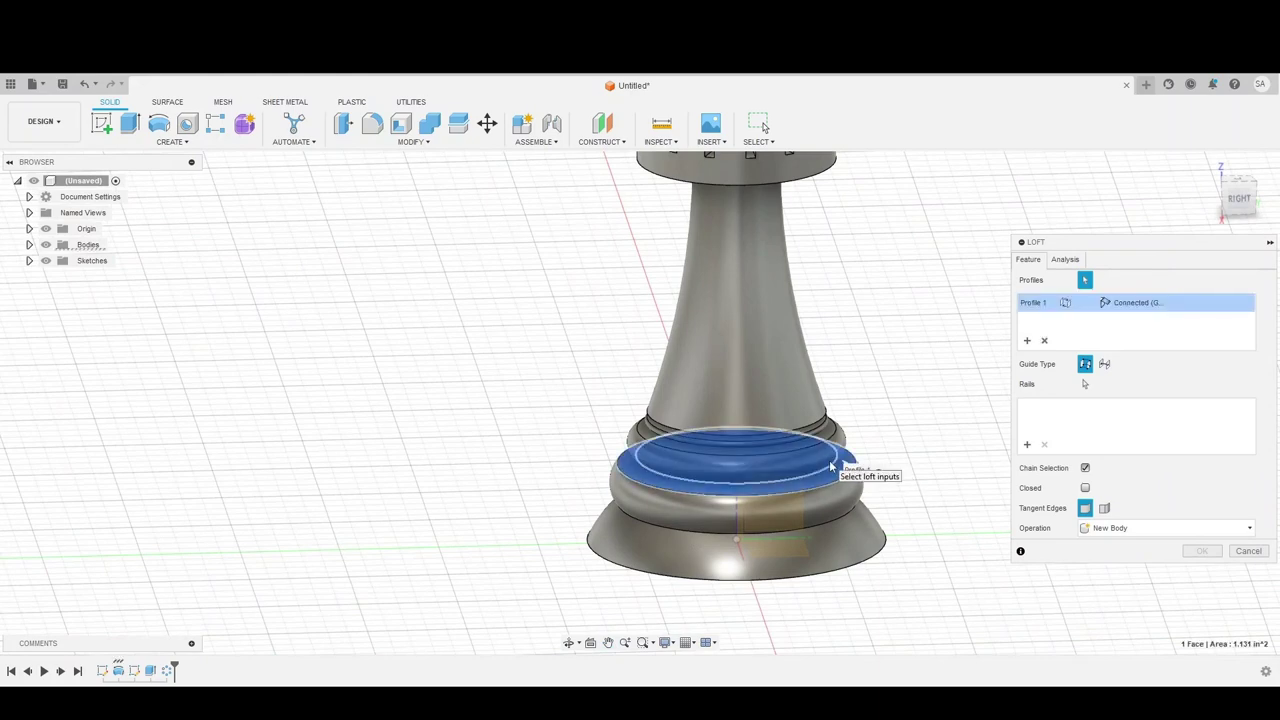
pyautogui.click(828, 455)
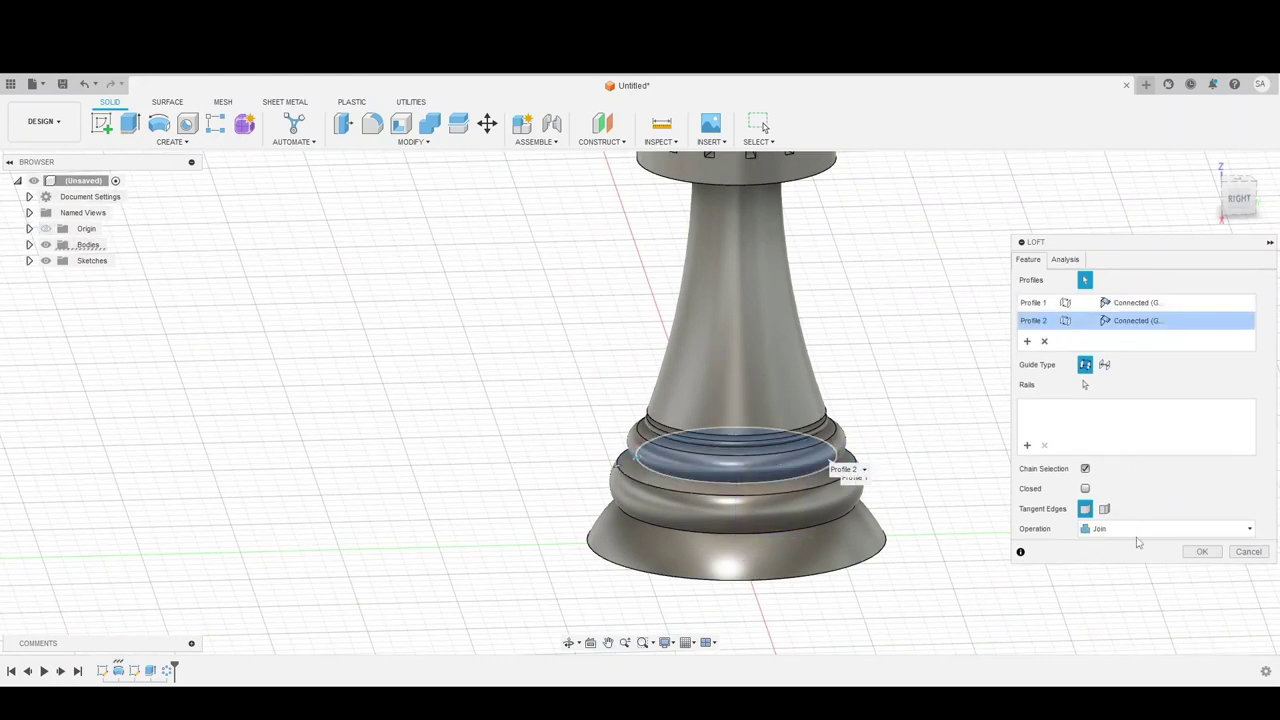
pyautogui.click(1200, 552)
# Loft from the top face of the upper rounded ring to the underside of the thin ring above it
pyautogui.rightClick(995, 430)
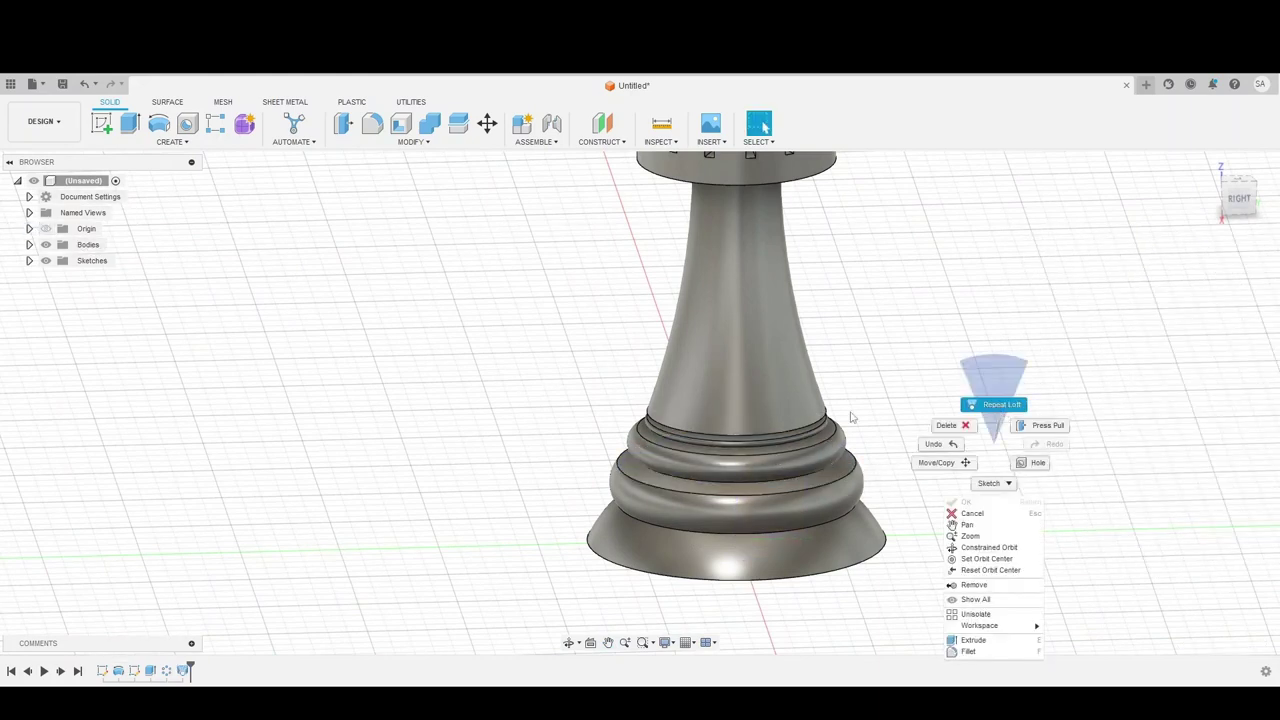
pyautogui.click(997, 403)
pyautogui.click(806, 444)
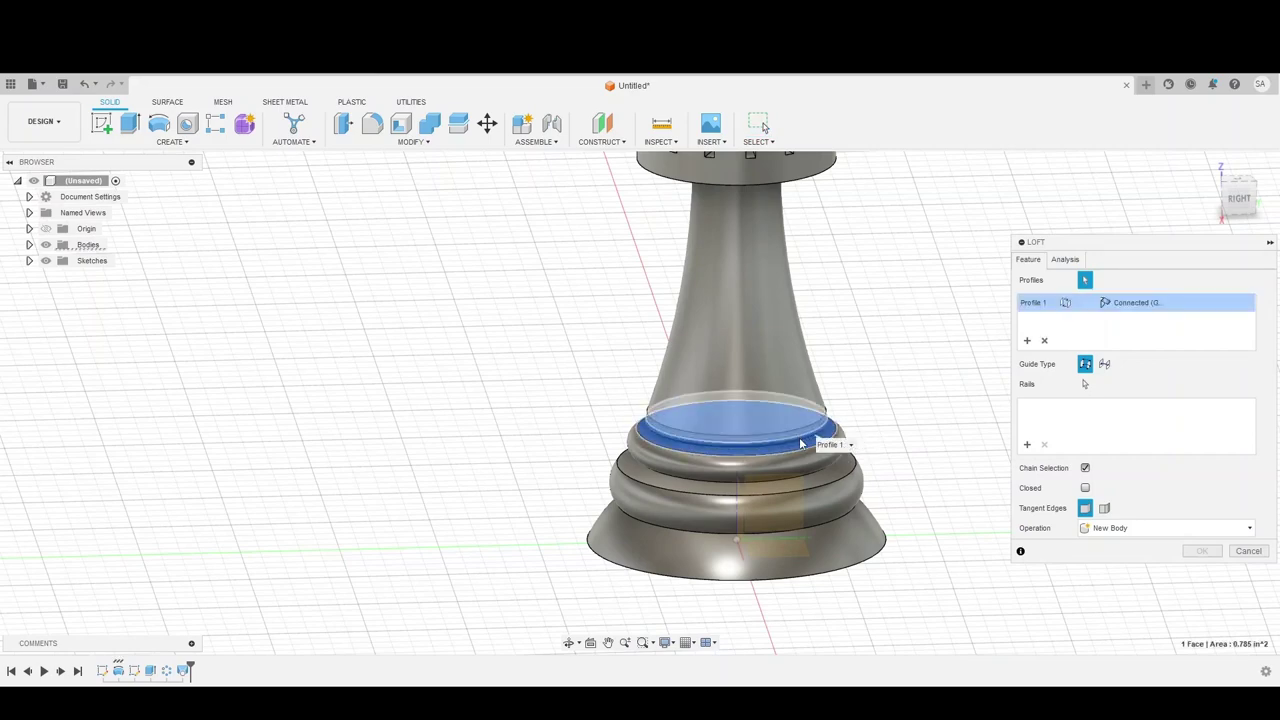
pyautogui.click(800, 444)
pyautogui.click(1202, 551)
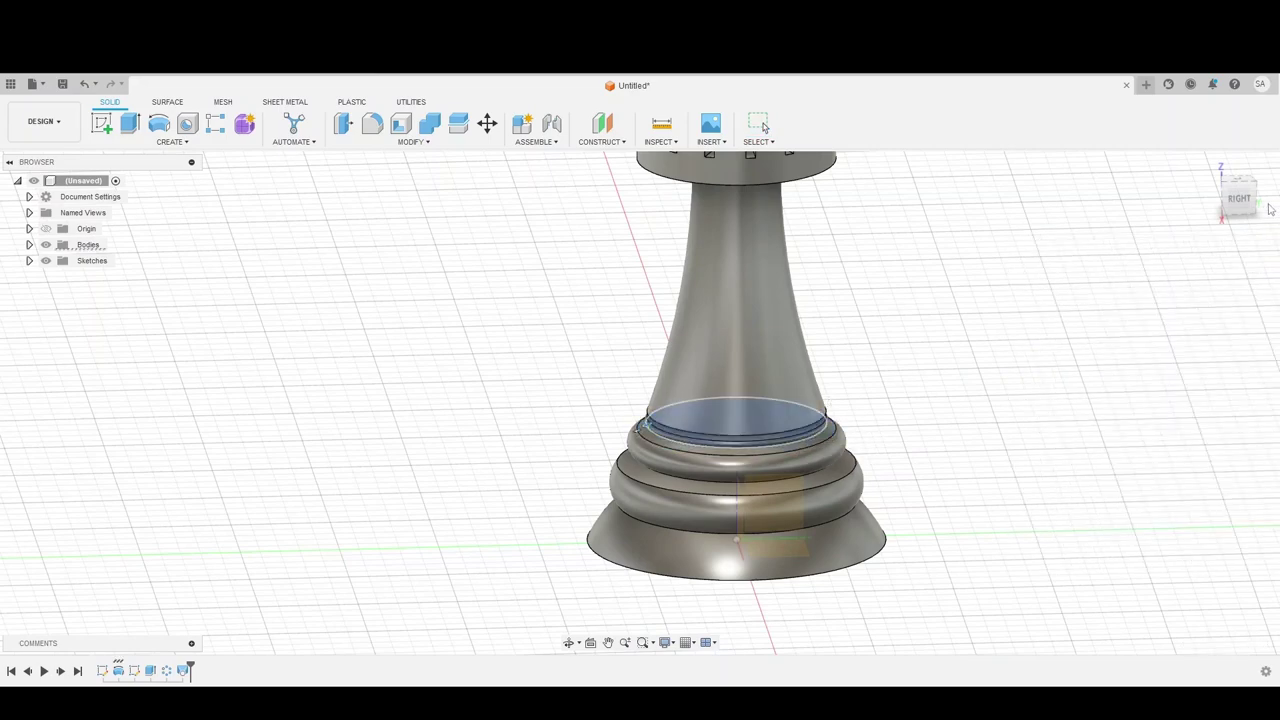
# Loft from the top face of the thin ring to the bottom face of the tapered stem, joining the bodies
pyautogui.click(1238, 199)
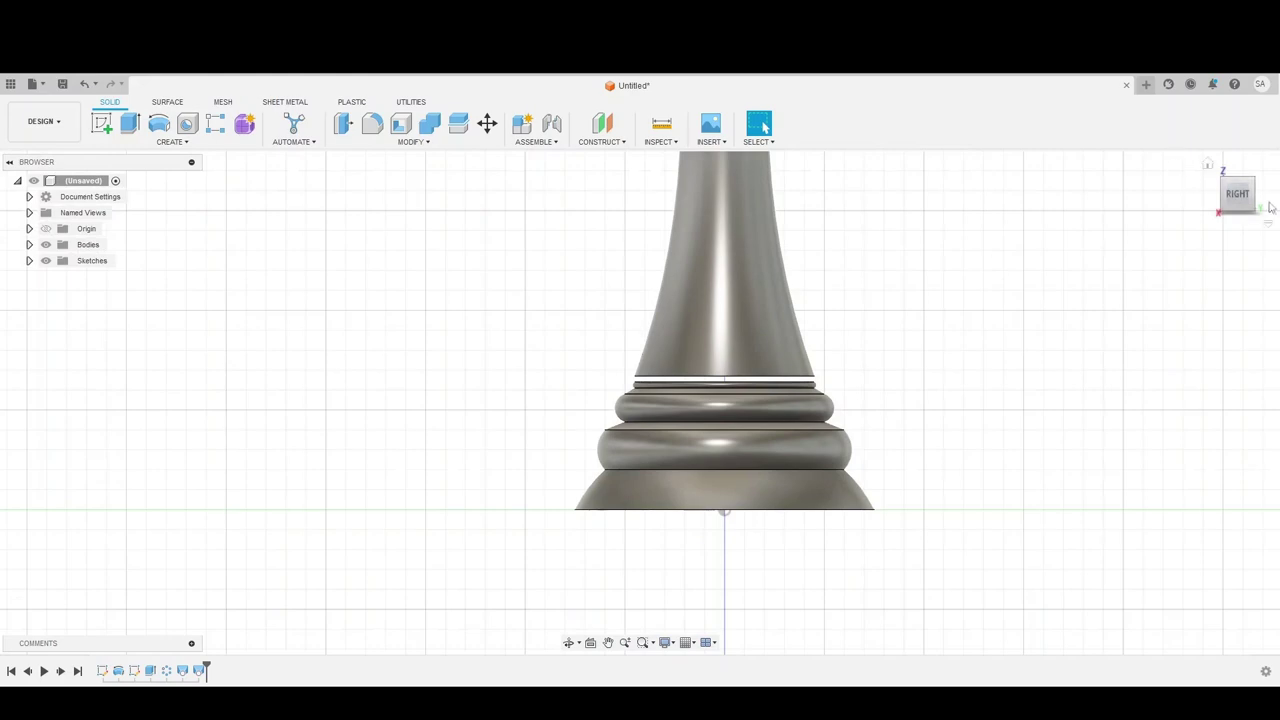
pyautogui.moveTo(1244, 199); pyautogui.dragTo(1242, 215)
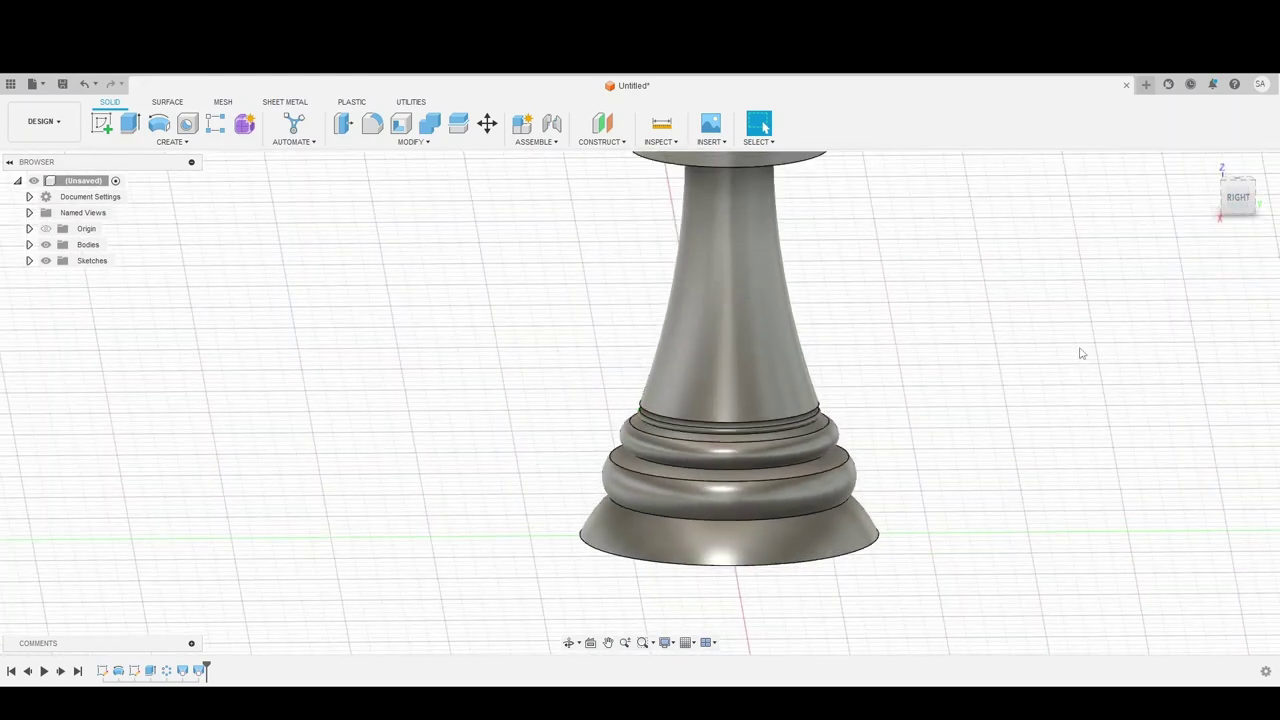
pyautogui.rightClick(1064, 394)
pyautogui.click(1063, 356)
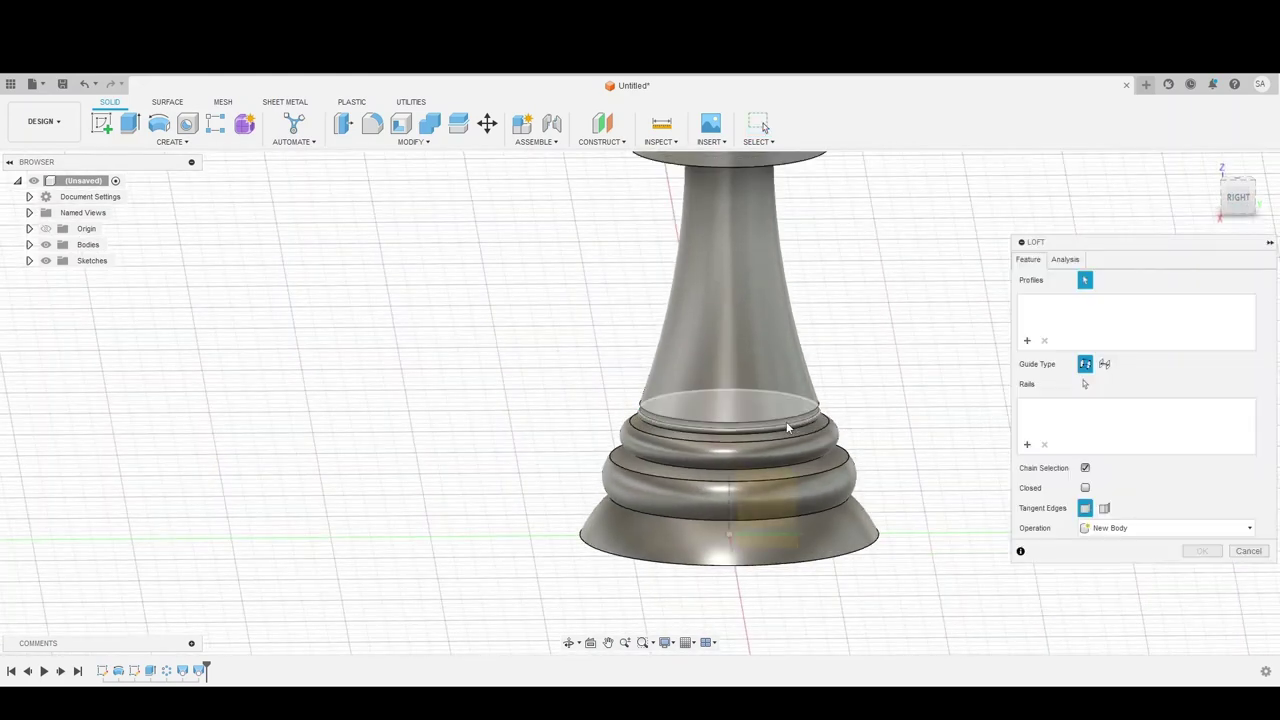
pyautogui.click(793, 418)
pyautogui.click(797, 417)
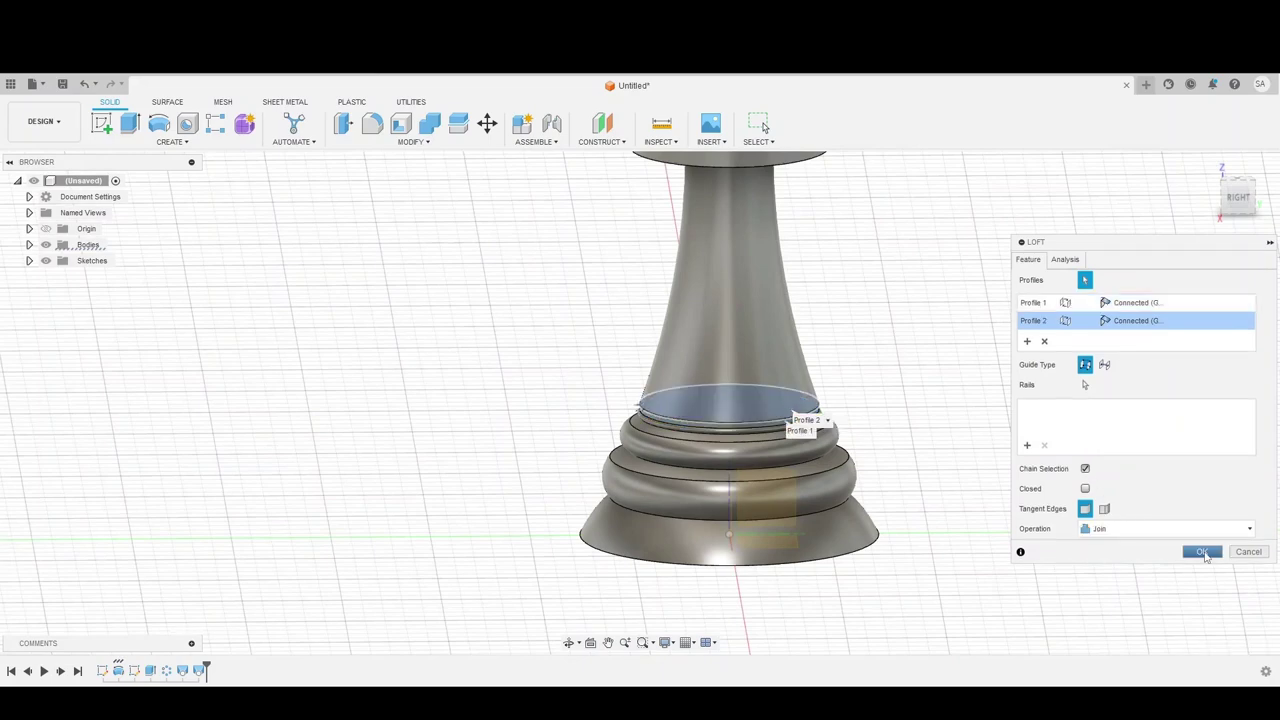
pyautogui.click(1202, 551)
# Loft between the underside of the rook's head and the top face of the tapered stem
pyautogui.moveTo(881, 364); pyautogui.dragTo(990, 607, button='middle')
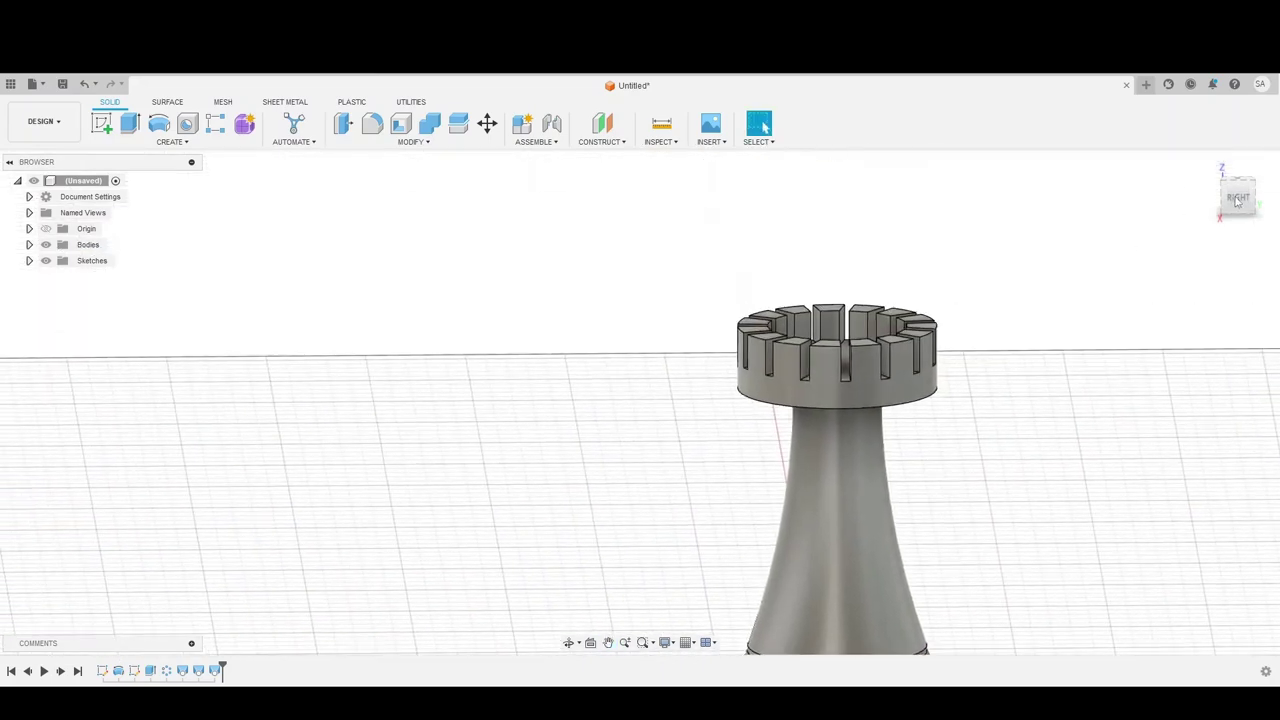
pyautogui.rightClick(959, 421)
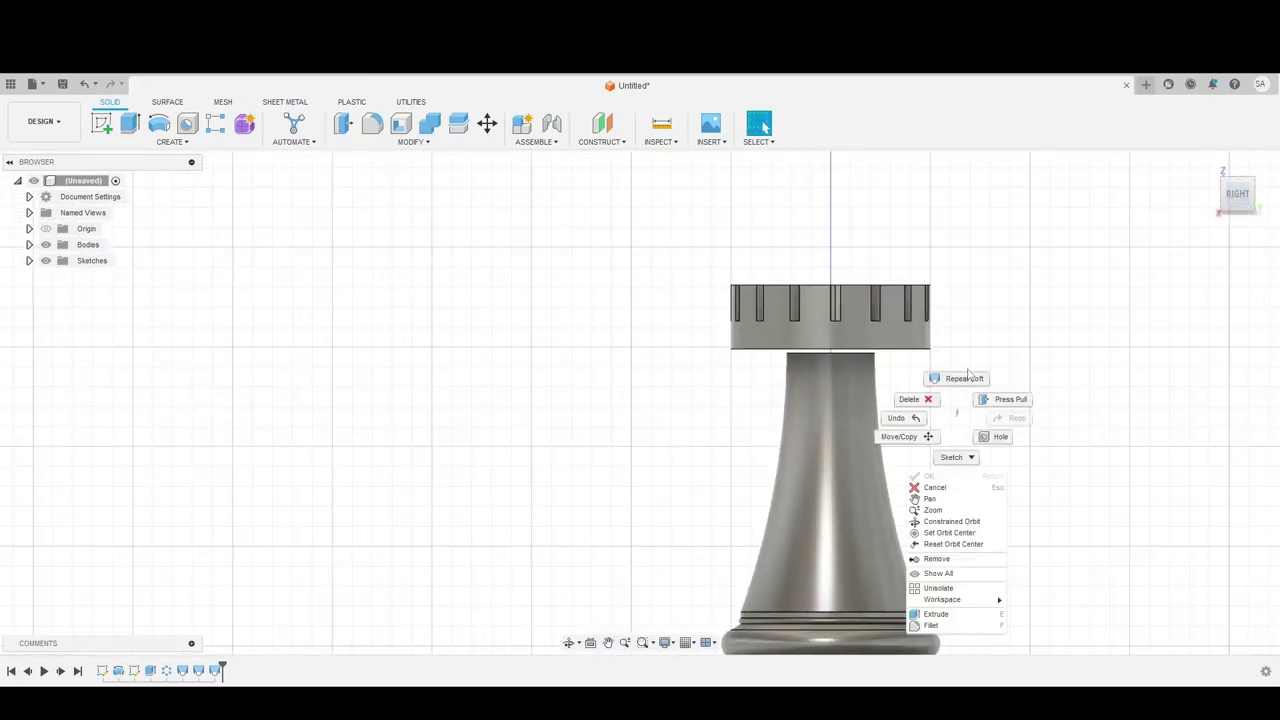
pyautogui.click(957, 378)
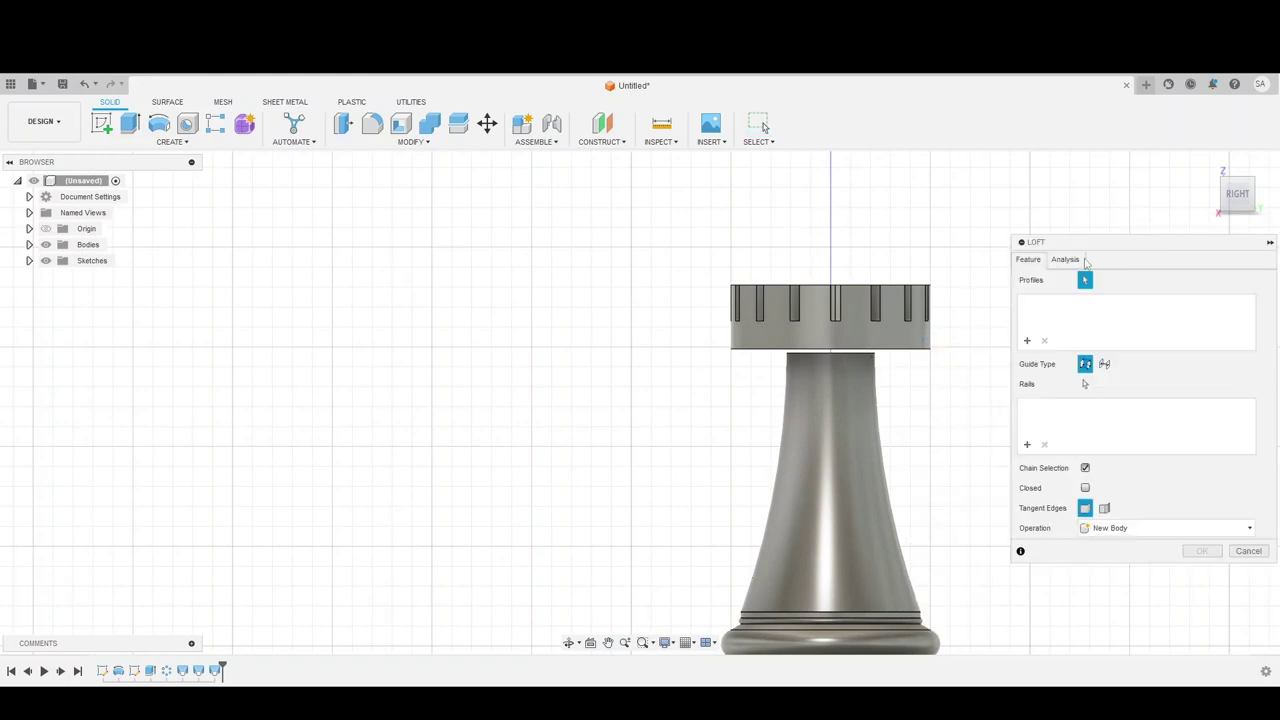
pyautogui.scroll(2, 882, 428)
pyautogui.scroll(4, 882, 428)
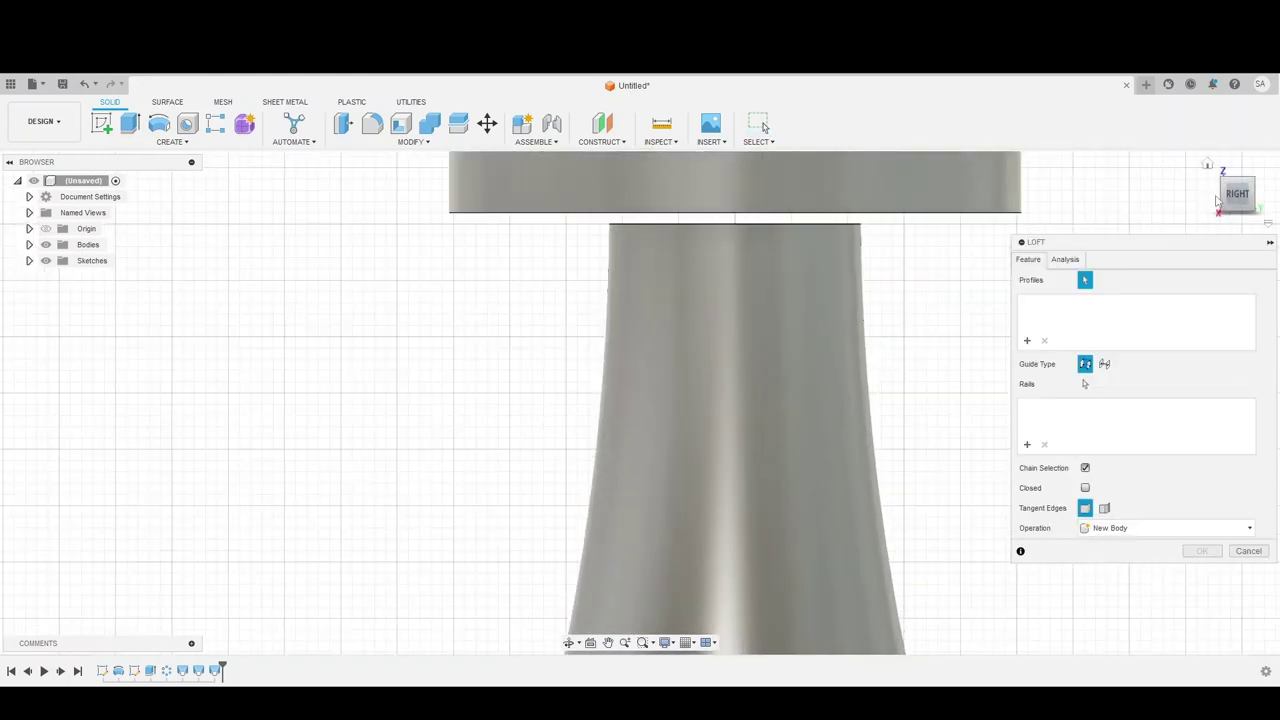
pyautogui.moveTo(1243, 190); pyautogui.dragTo(1233, 172)
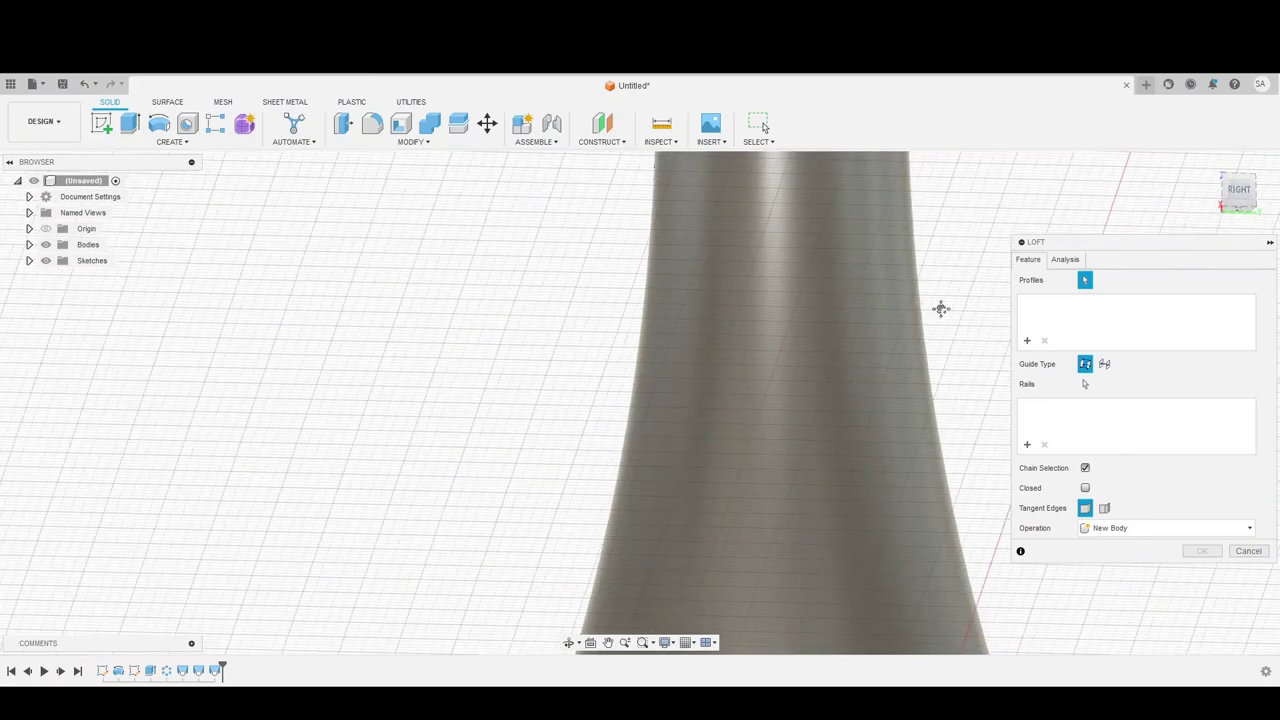
pyautogui.moveTo(941, 309); pyautogui.dragTo(925, 457, button='middle')
pyautogui.click(788, 228)
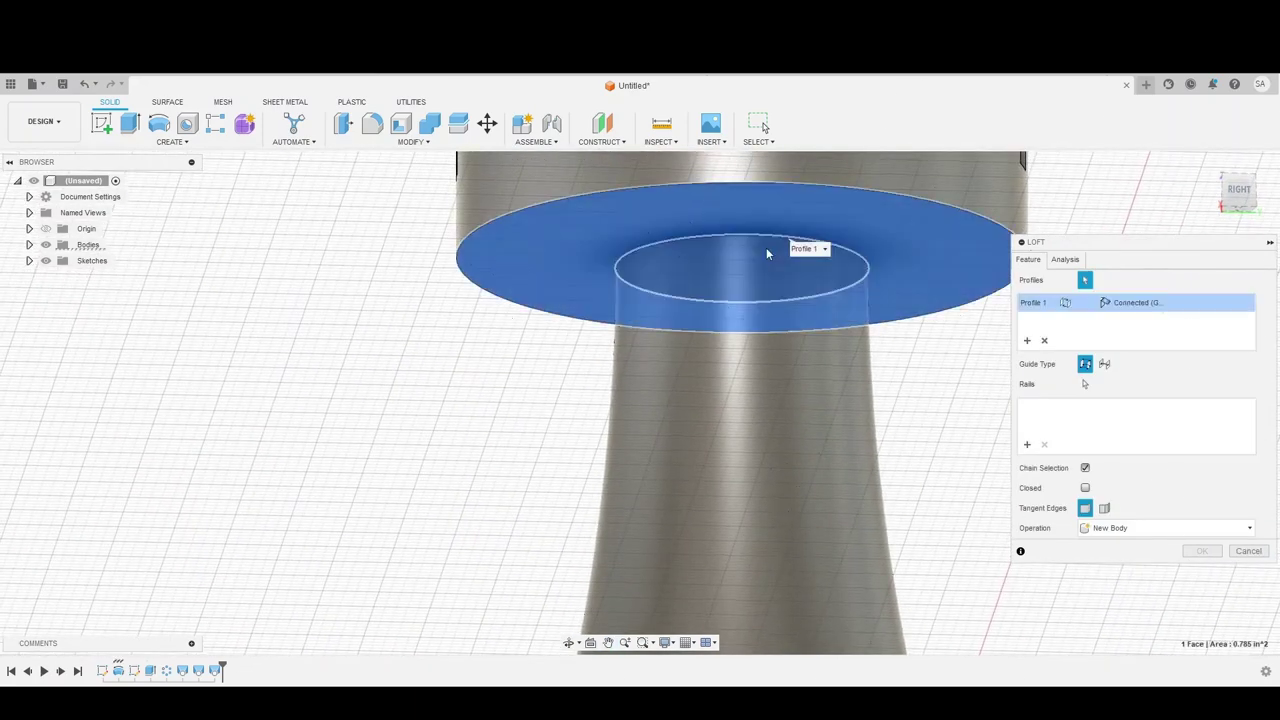
pyautogui.click(745, 258)
pyautogui.click(1202, 551)
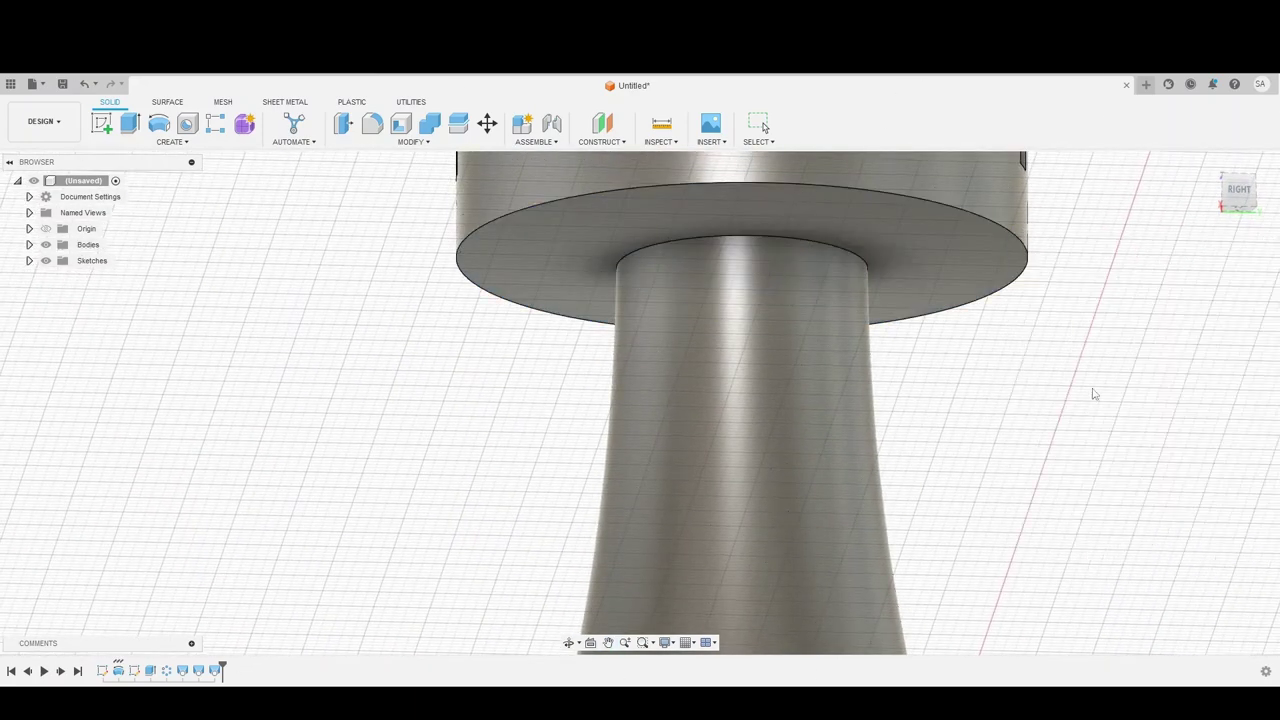
# Set the selection priority to edges and window-select all the battlement edges on the rook's head in the front view
pyautogui.click(1207, 164)
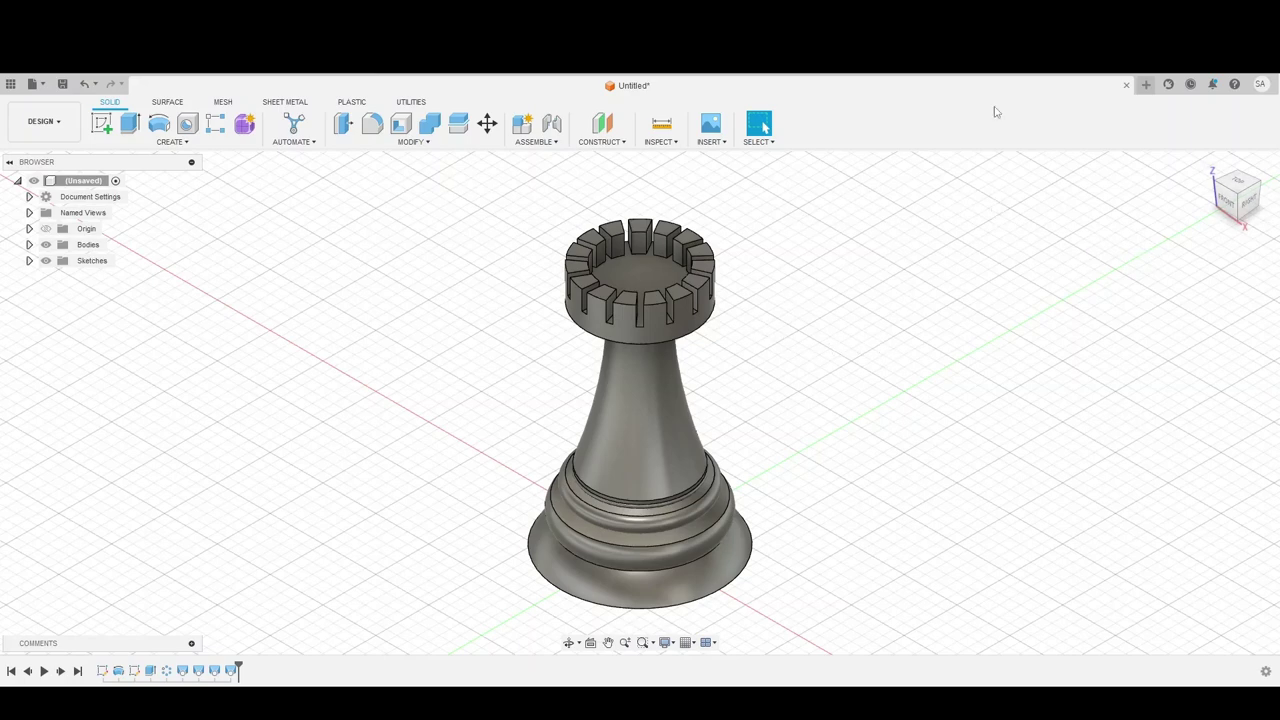
pyautogui.click(1232, 203)
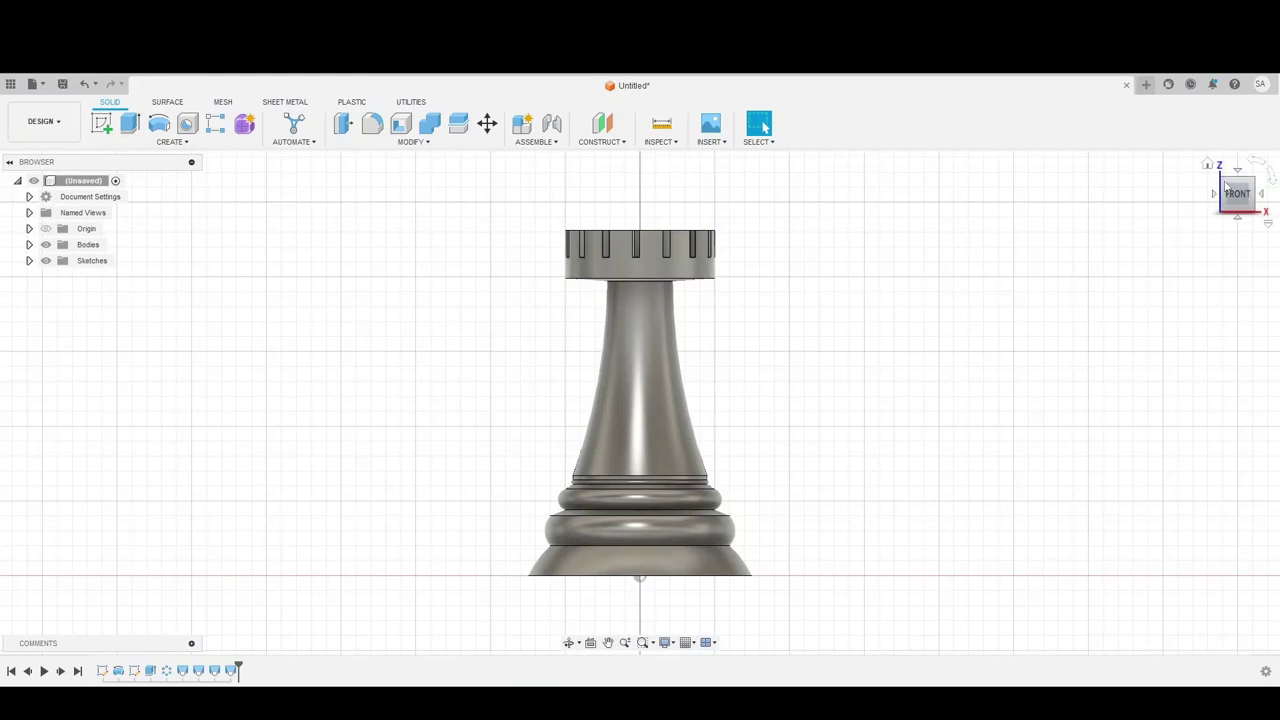
pyautogui.moveTo(868, 238); pyautogui.dragTo(892, 320, button='middle')
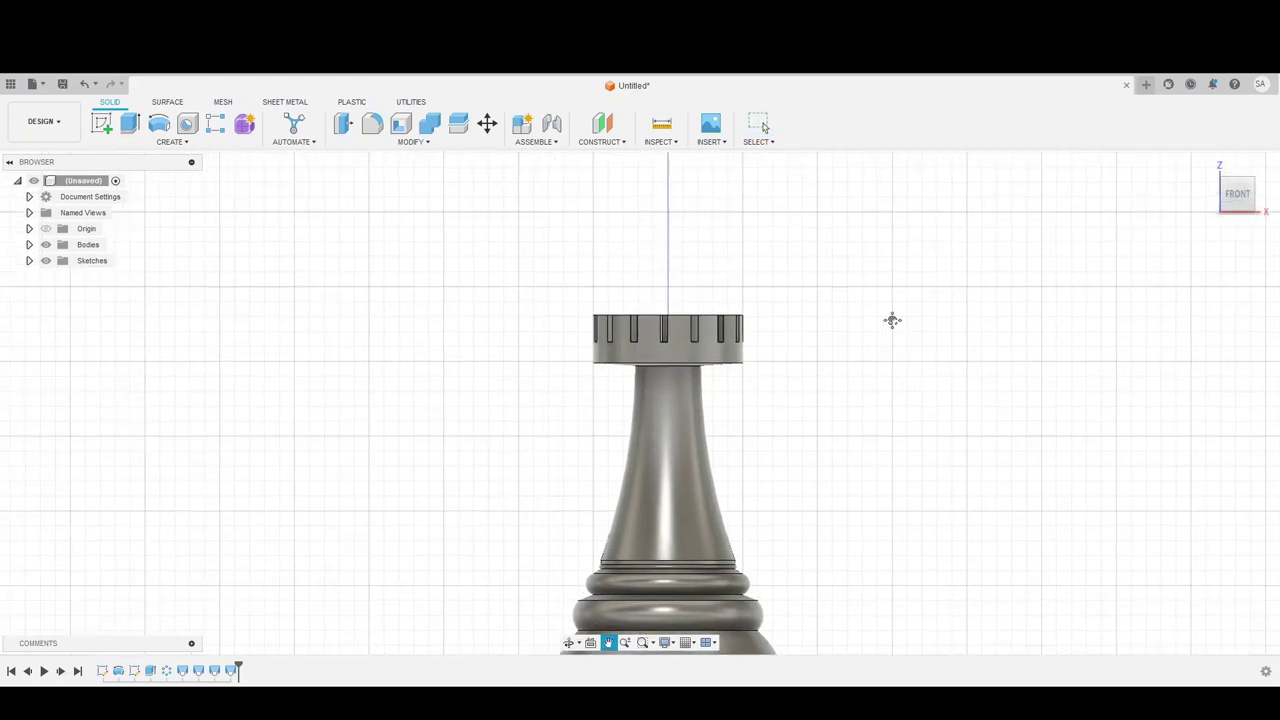
pyautogui.scroll(5, 723, 420)
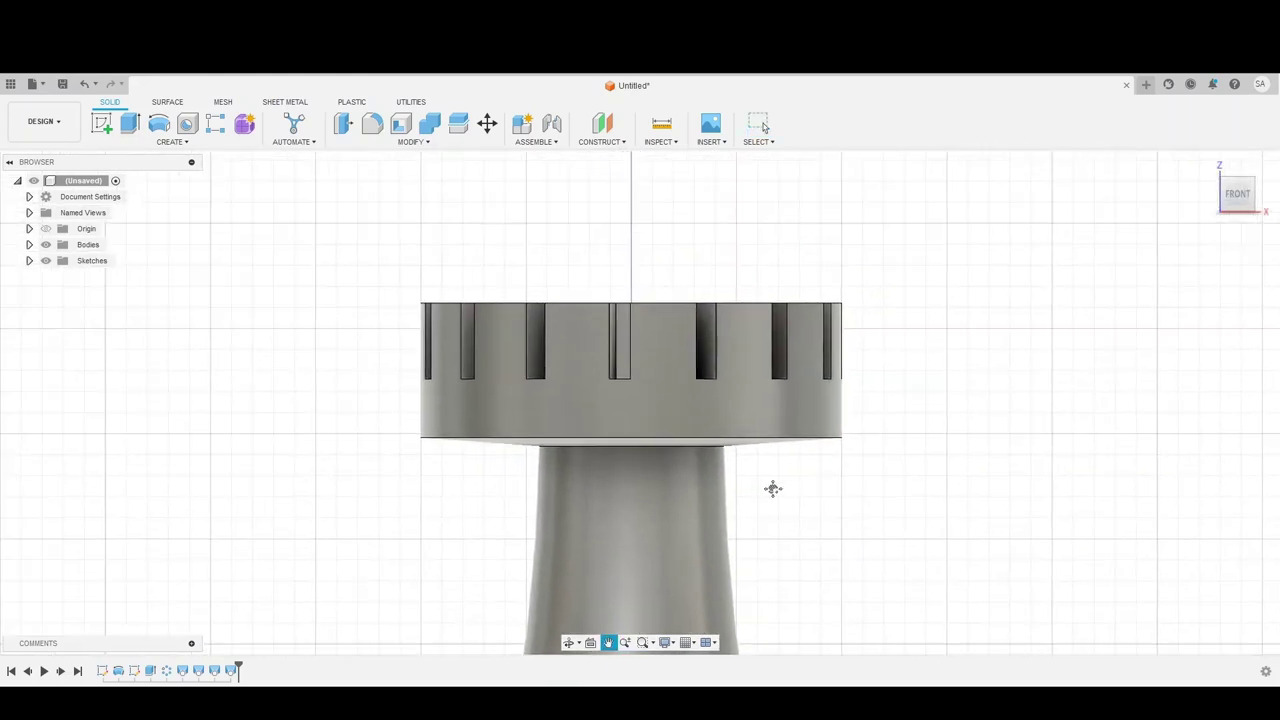
pyautogui.click(760, 140)
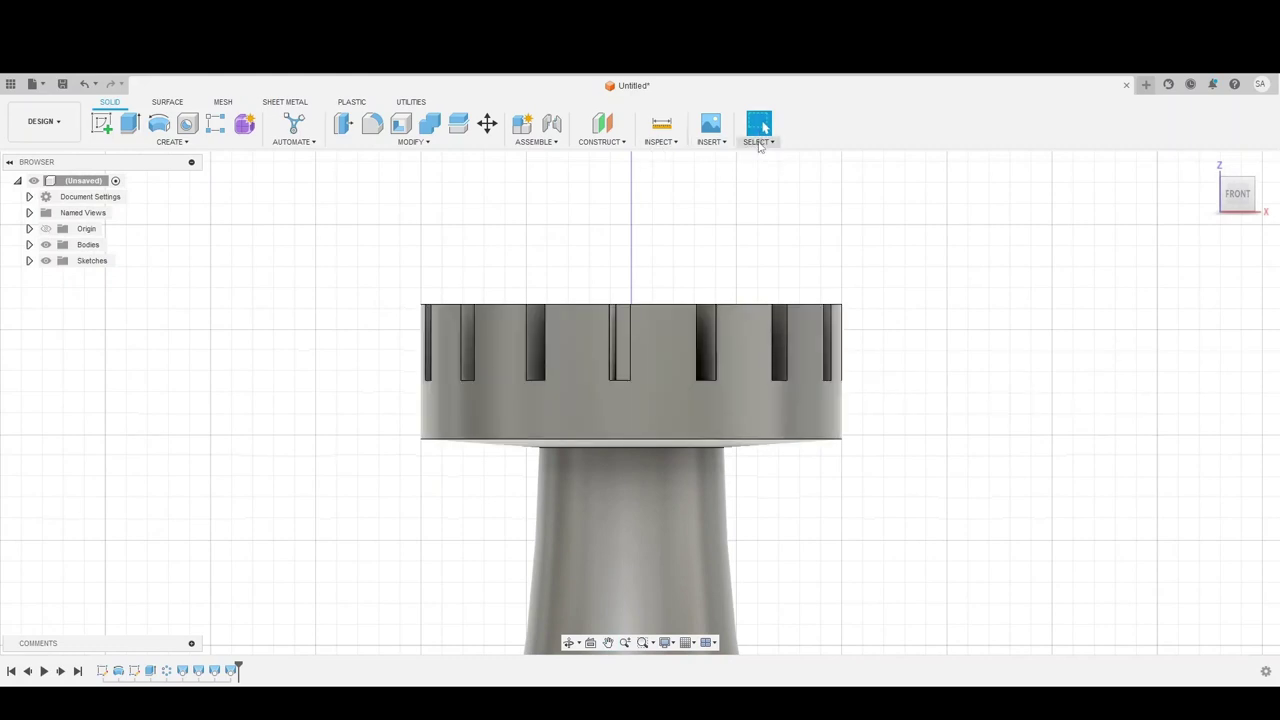
pyautogui.click(760, 146)
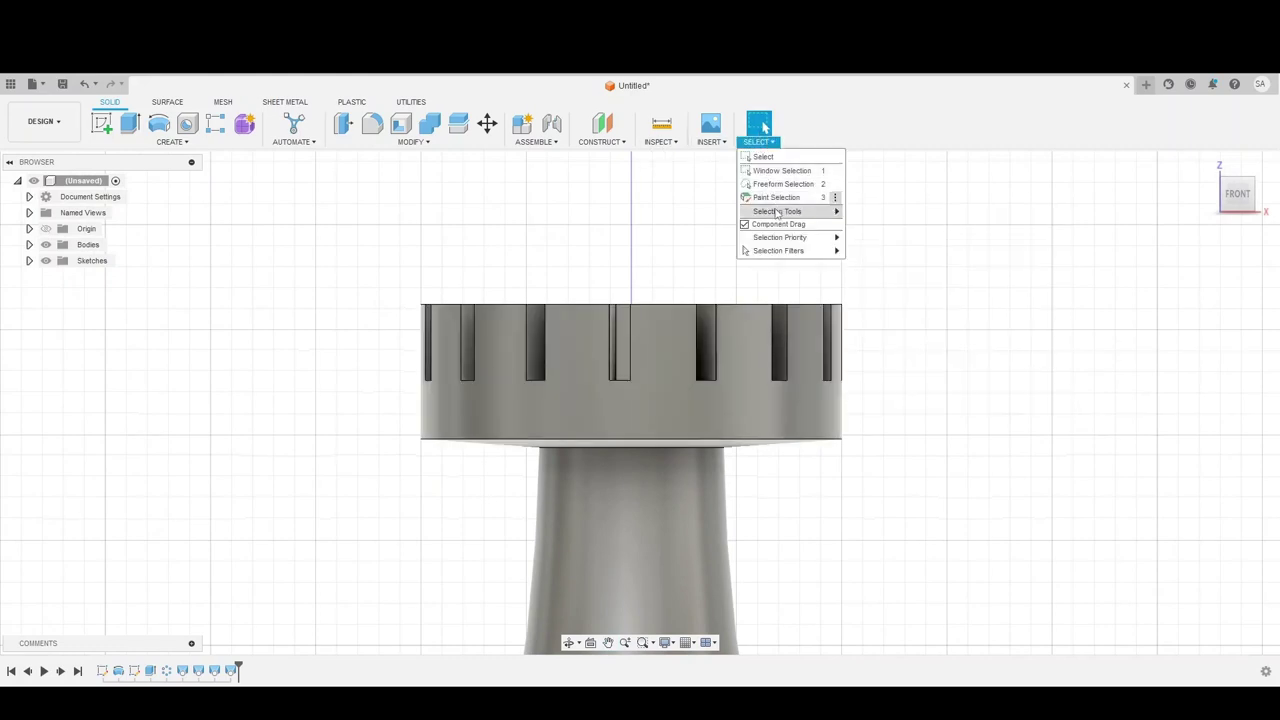
pyautogui.moveTo(784, 244)
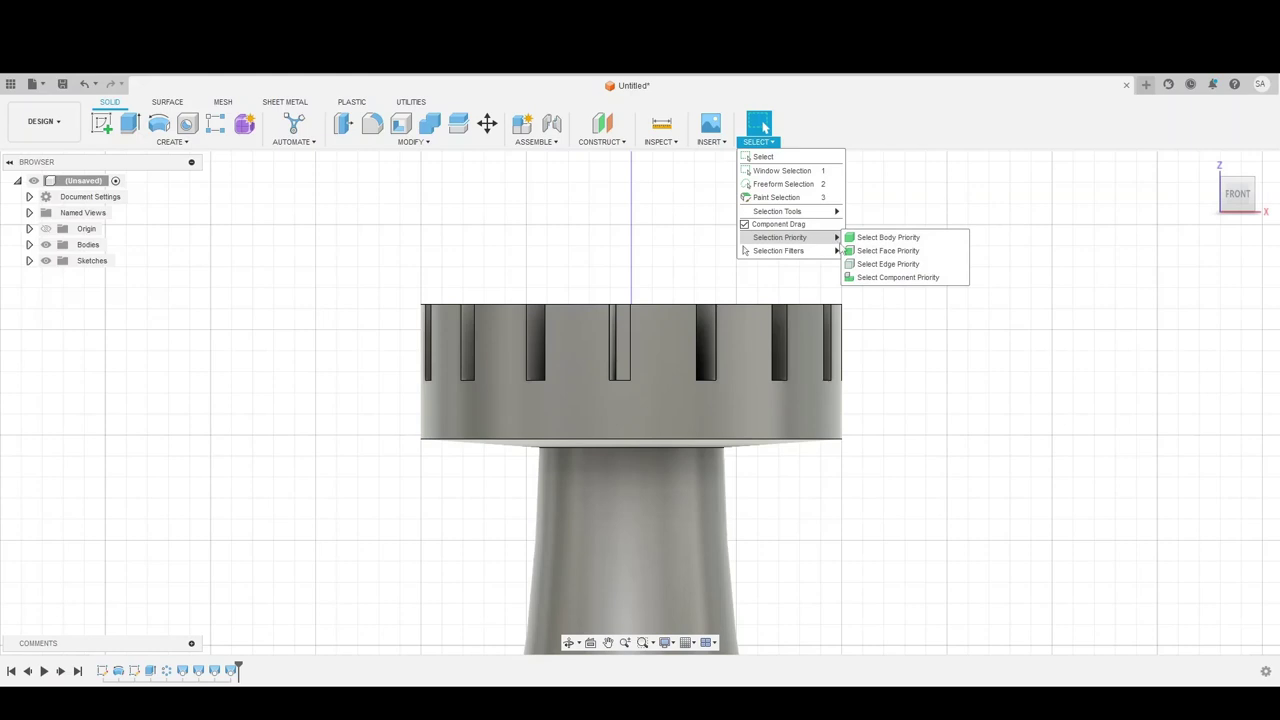
pyautogui.click(888, 265)
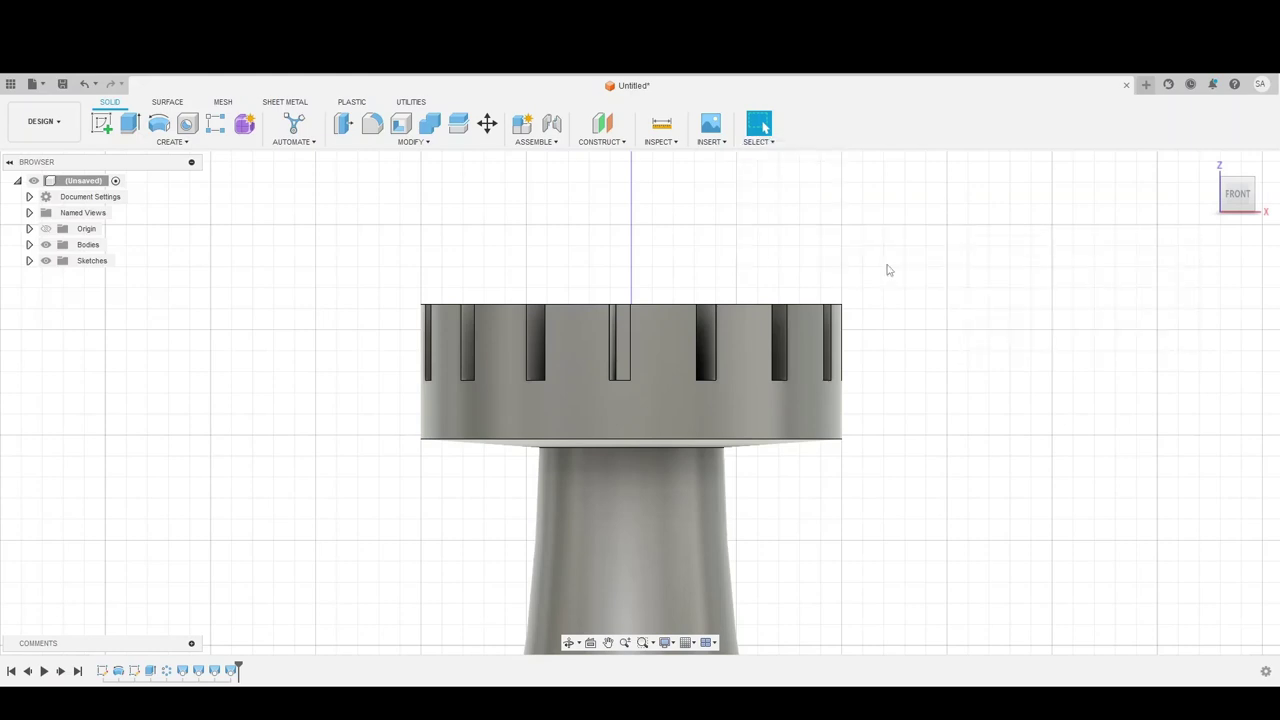
pyautogui.moveTo(321, 223); pyautogui.dragTo(1012, 431)
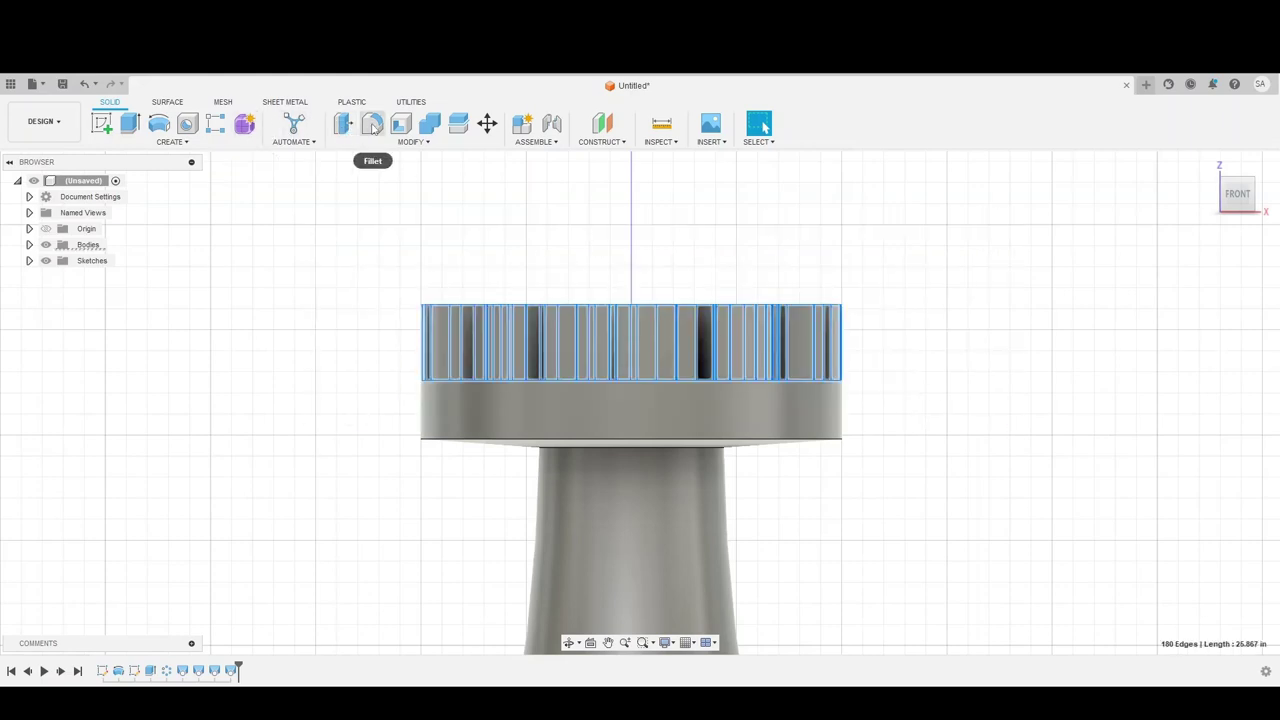
# Fillet the selected battlement edges on the rook's head with a 0.02 in radius
pyautogui.press('f')
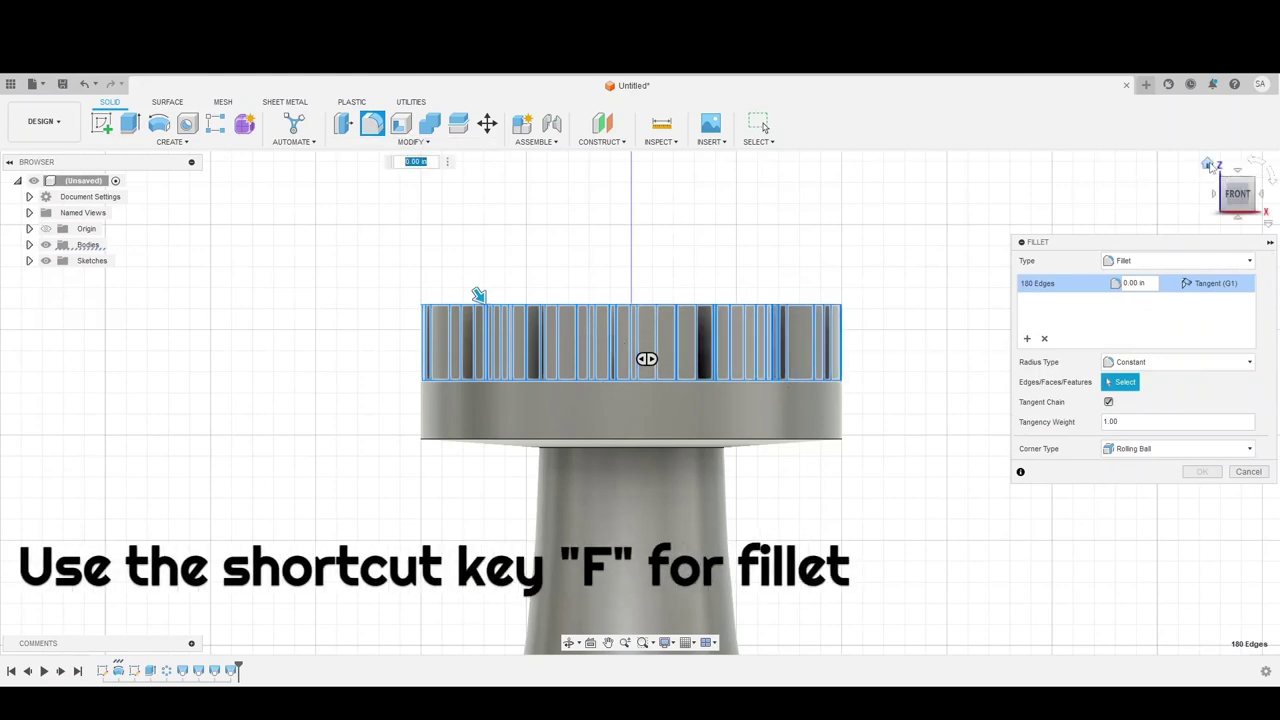
pyautogui.click(1207, 164)
pyautogui.scroll(4, 751, 309)
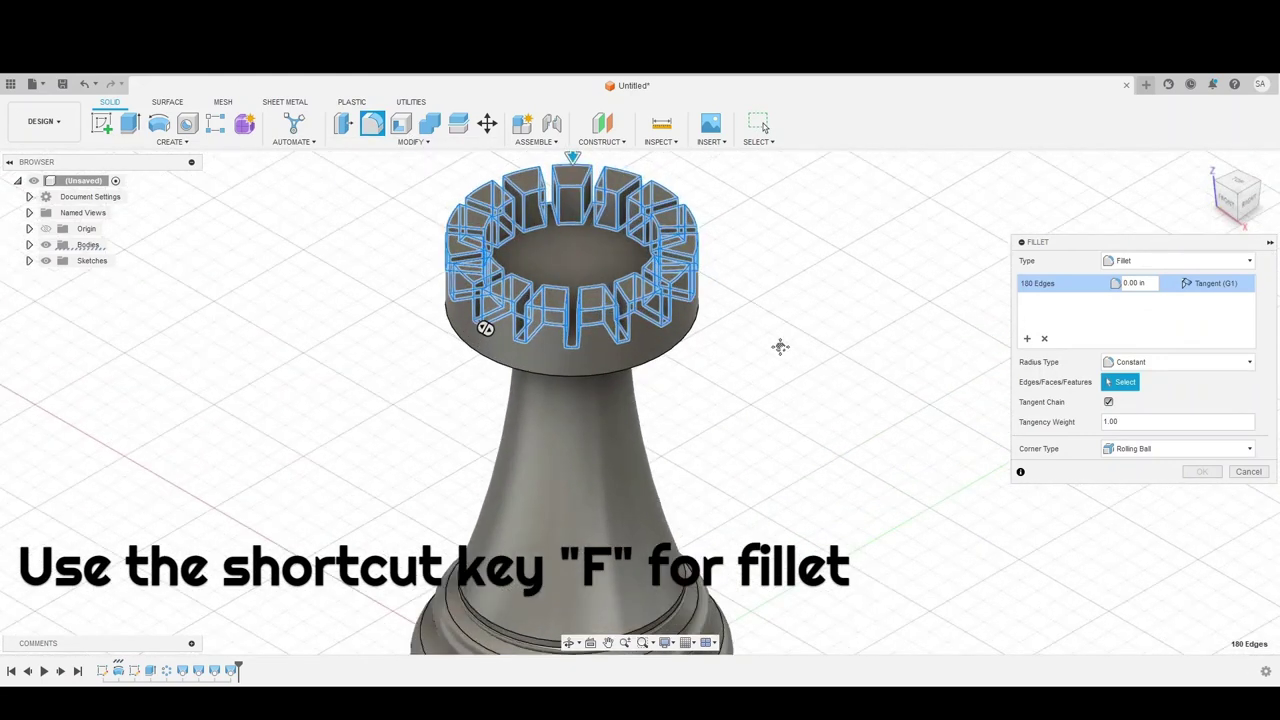
pyautogui.moveTo(780, 346); pyautogui.dragTo(849, 418, button='middle')
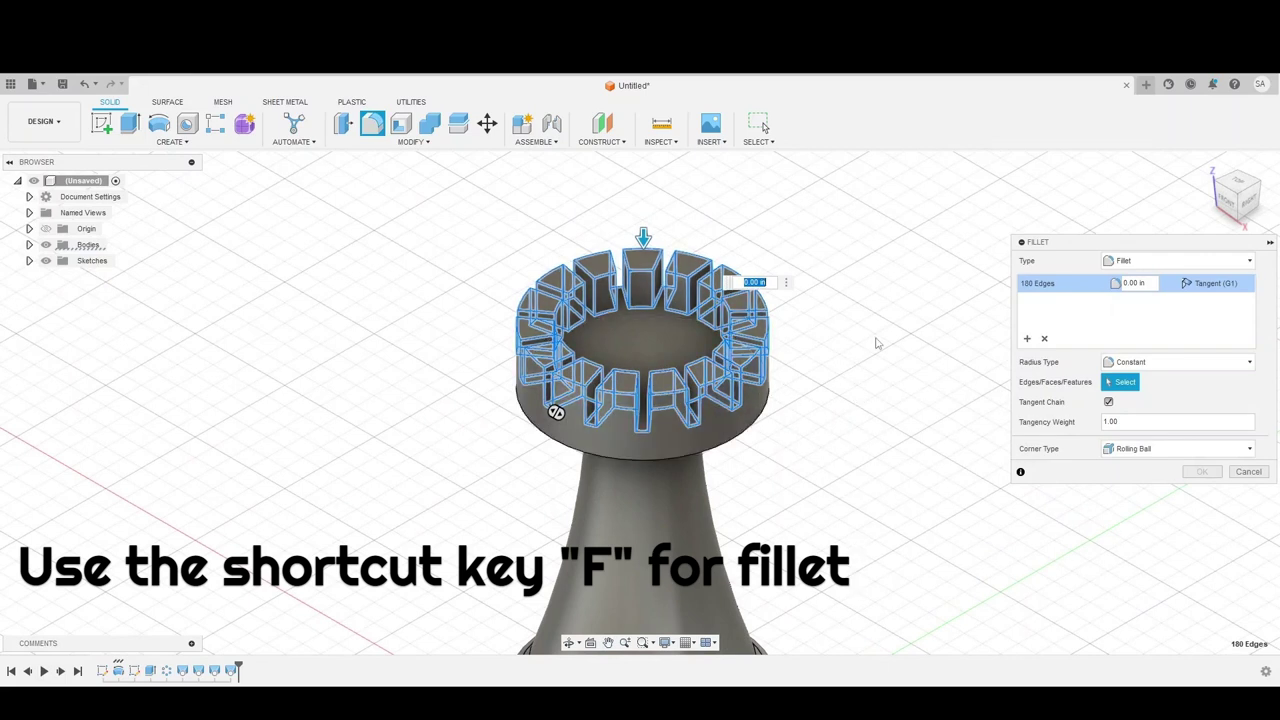
pyautogui.press('BackSpace')
pyautogui.press('BackSpace')
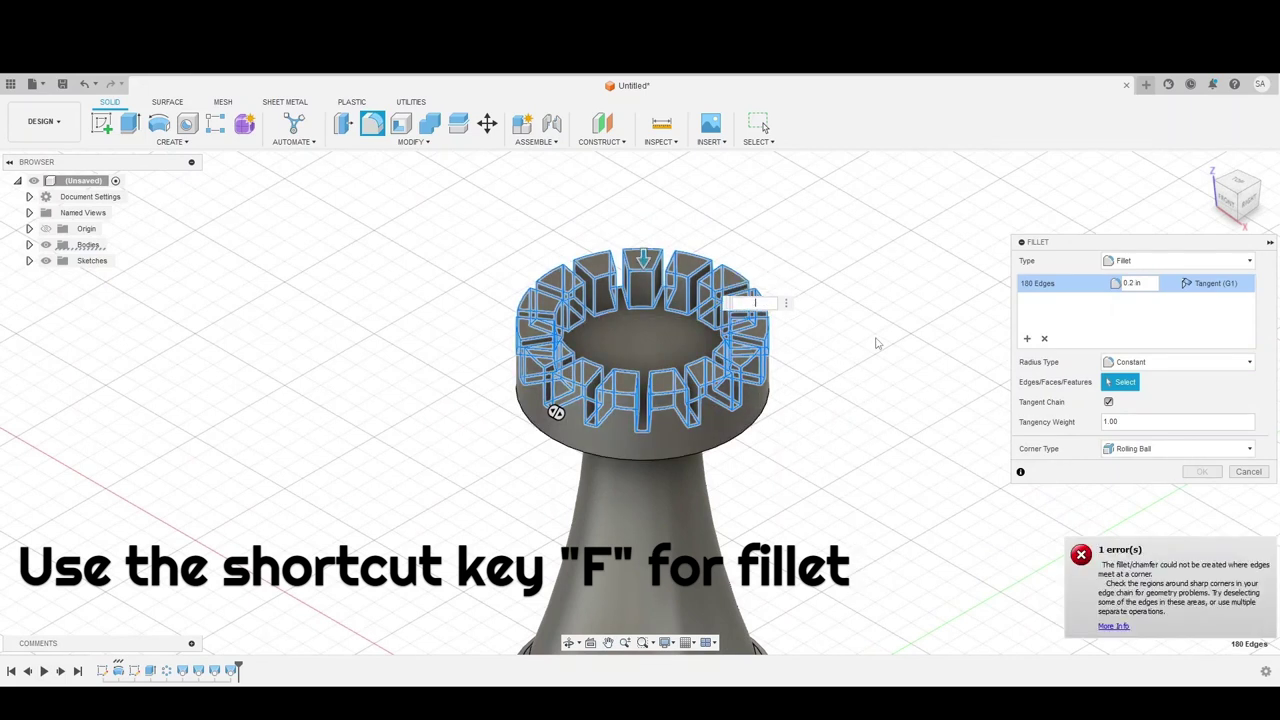
pyautogui.press('Return')
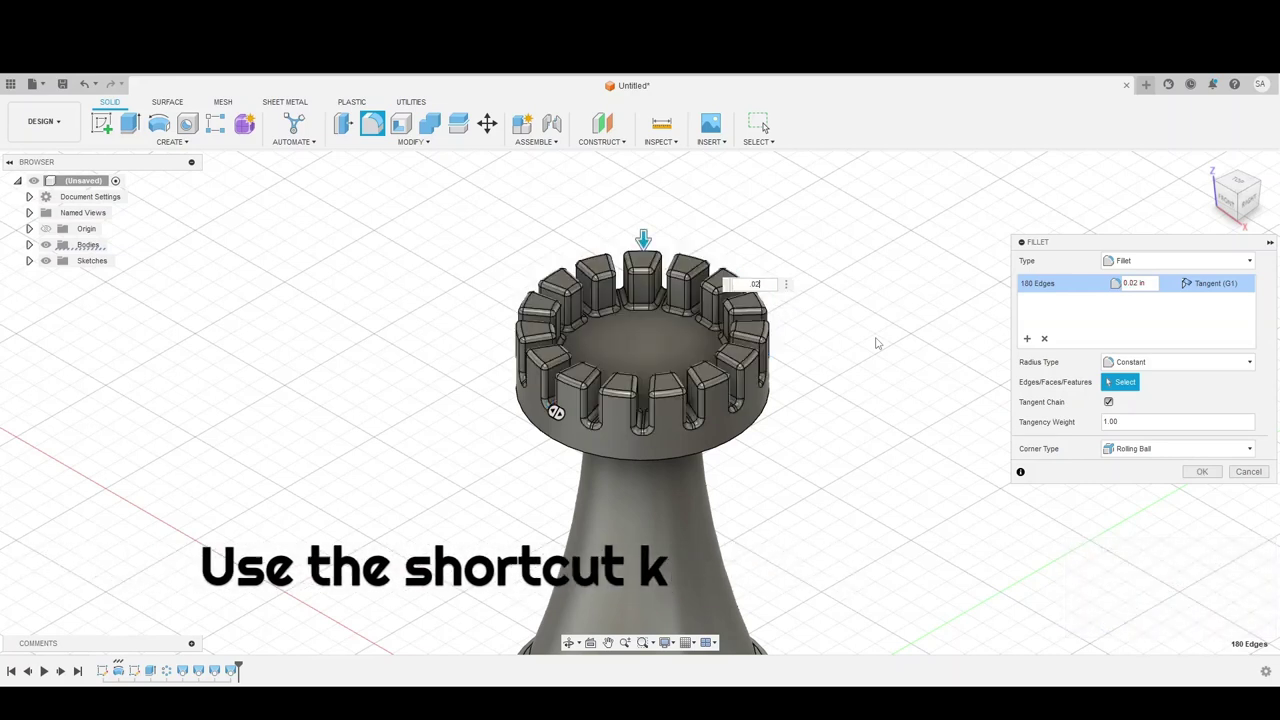
pyautogui.click(1202, 471)
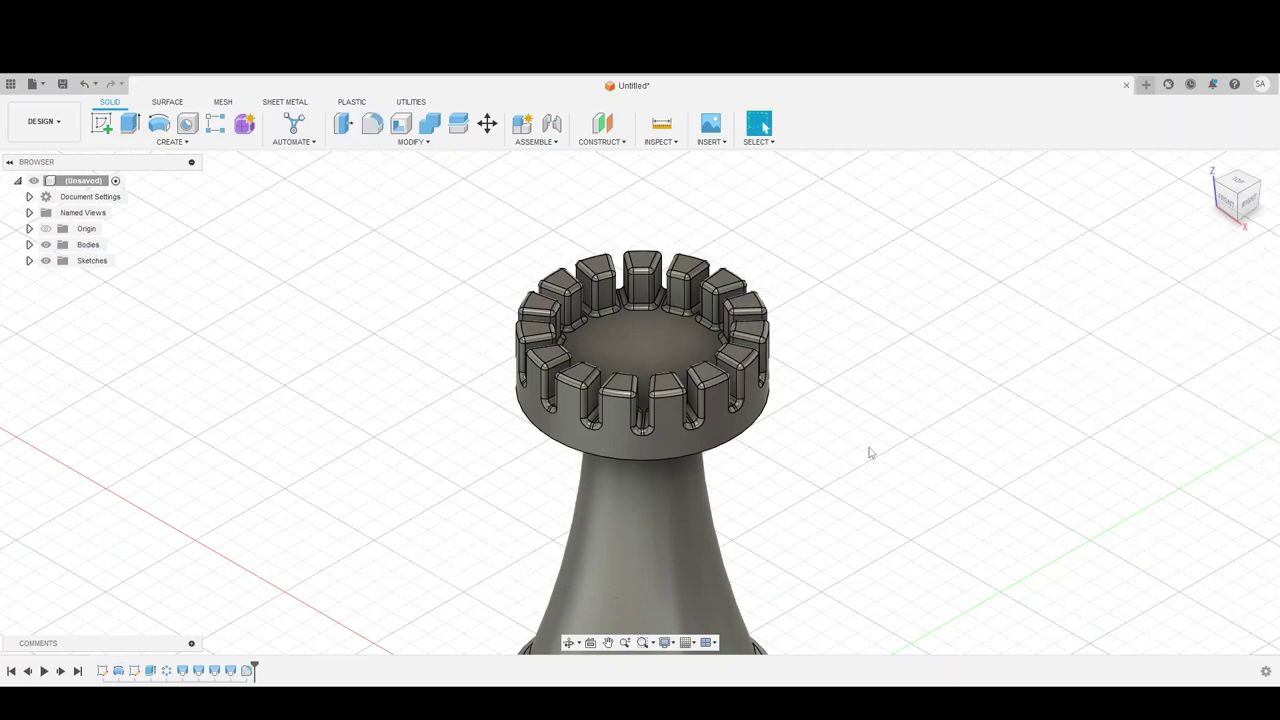
# Fillet the circular edge where the tapered stem meets the underside of the head with a 0.3 in radius
pyautogui.moveTo(889, 518); pyautogui.dragTo(894, 432, button='middle')
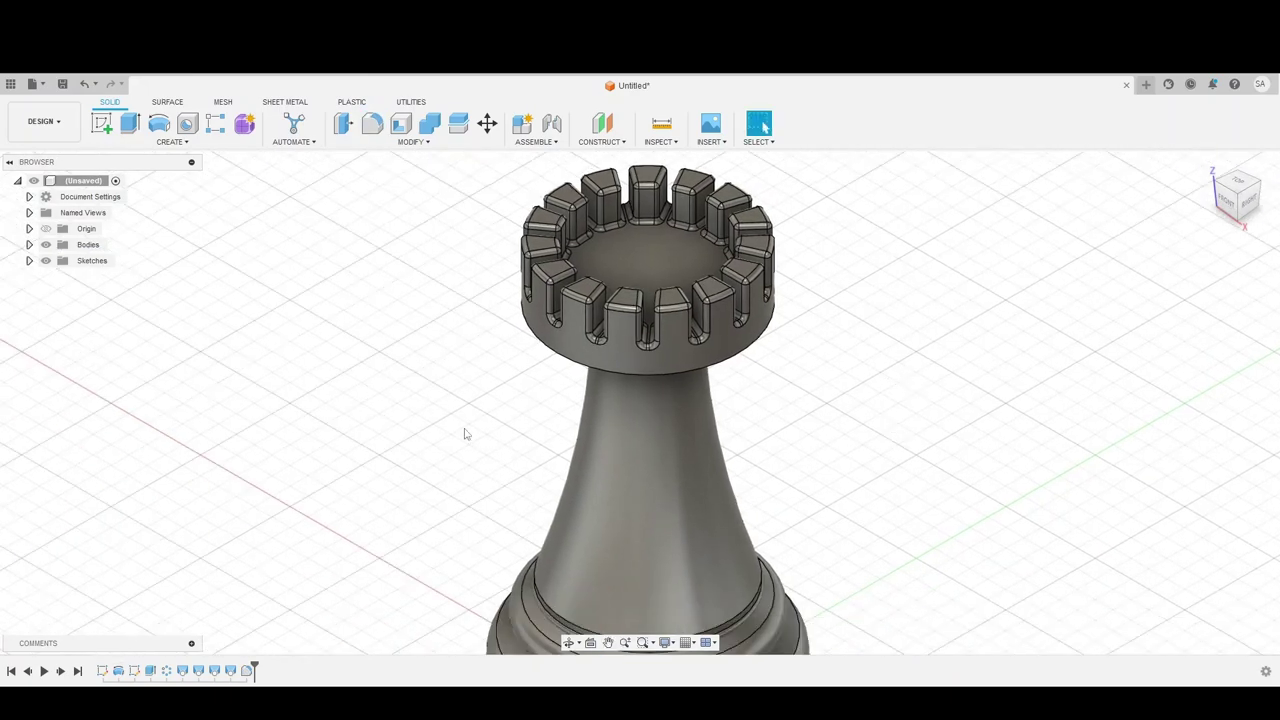
pyautogui.moveTo(1226, 214); pyautogui.dragTo(1226, 163)
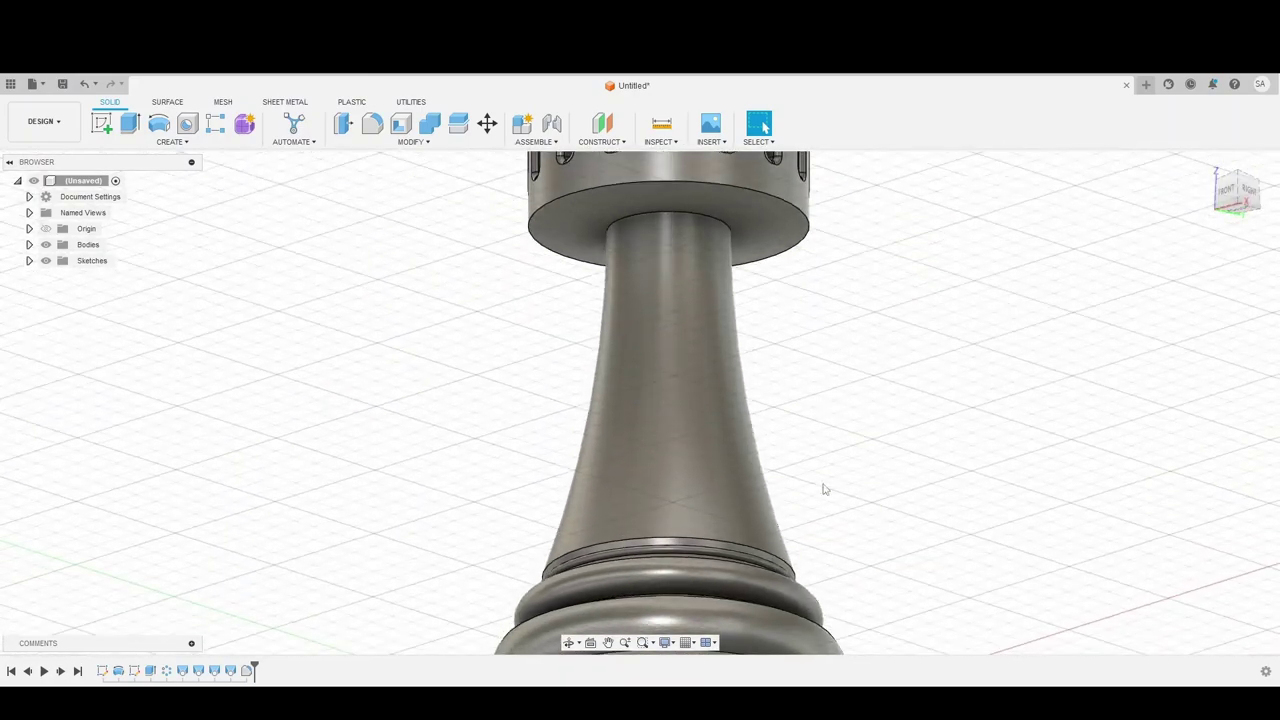
pyautogui.moveTo(823, 489); pyautogui.dragTo(855, 568, button='middle')
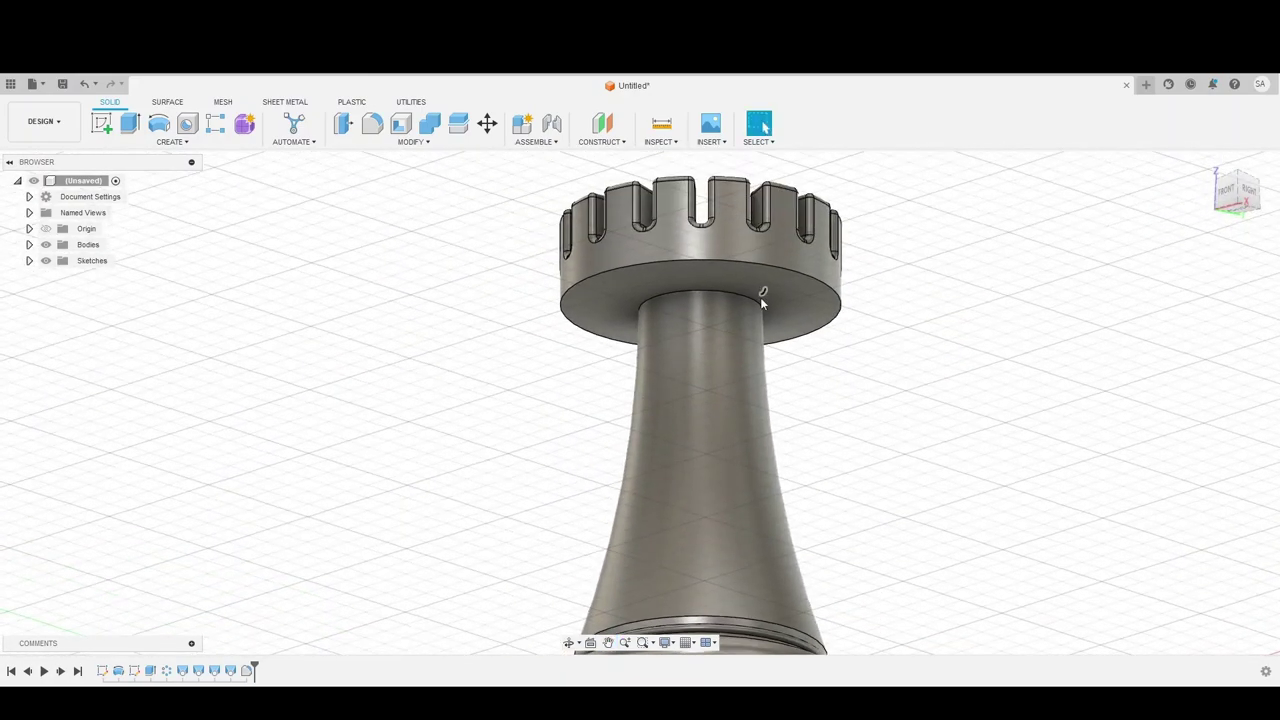
pyautogui.scroll(-2, 762, 302)
pyautogui.scroll(6, 749, 323)
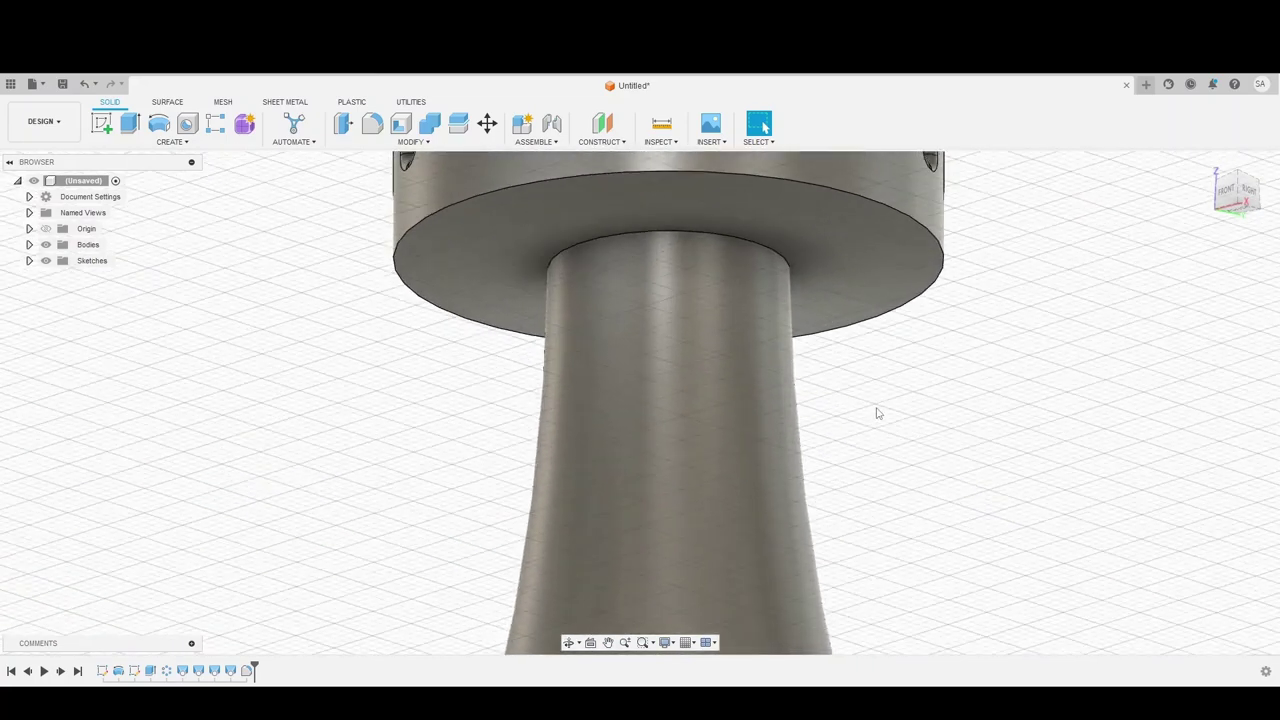
pyautogui.rightClick(877, 413)
pyautogui.click(875, 362)
pyautogui.click(732, 245)
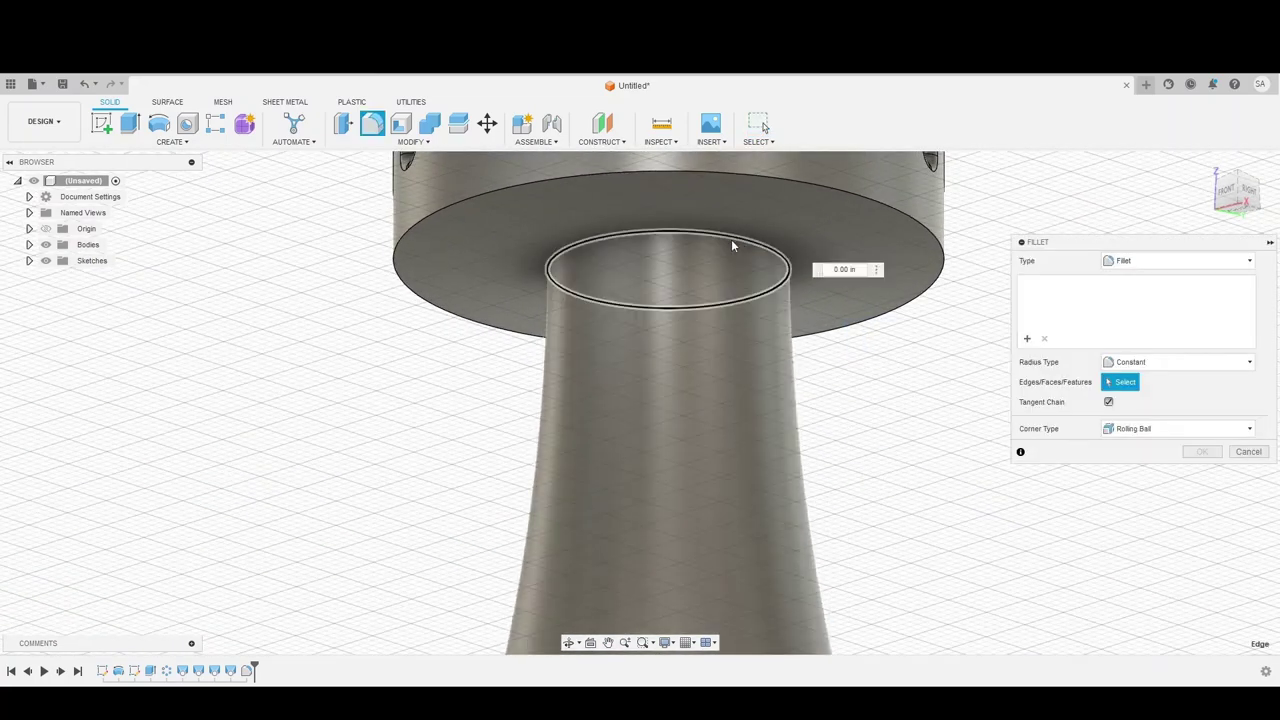
pyautogui.click(732, 245)
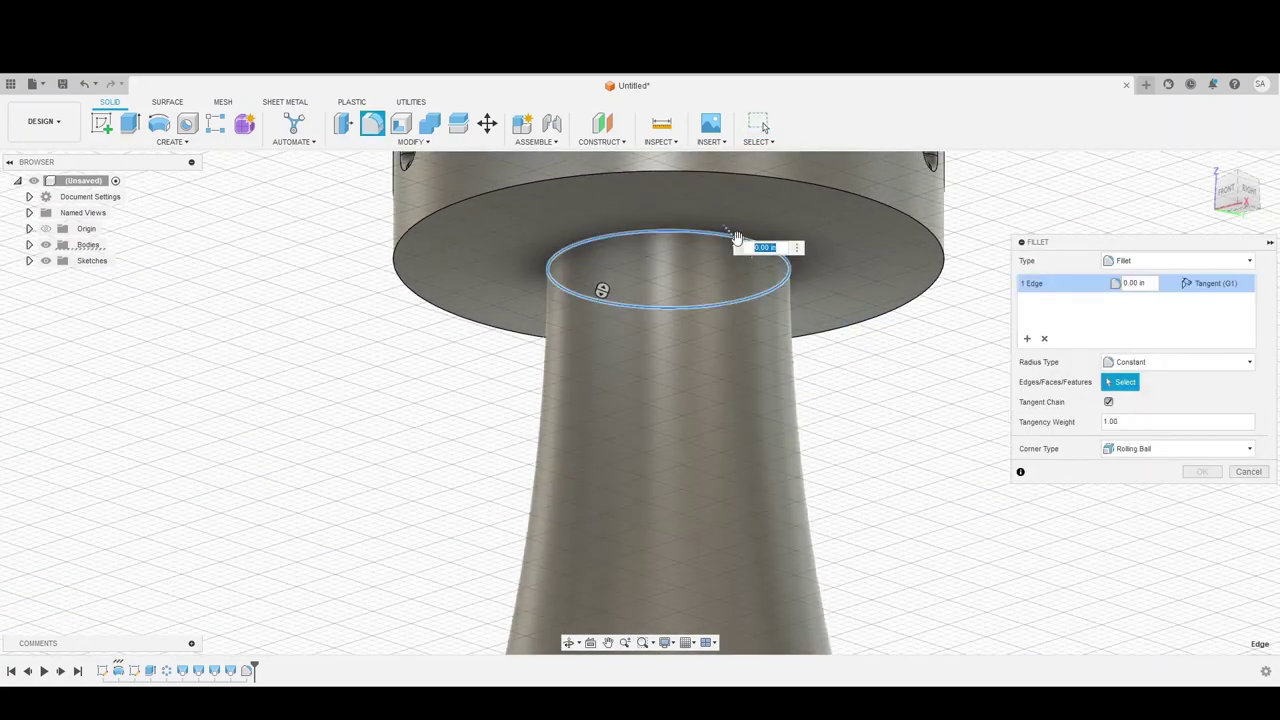
pyautogui.moveTo(736, 238); pyautogui.dragTo(765, 272)
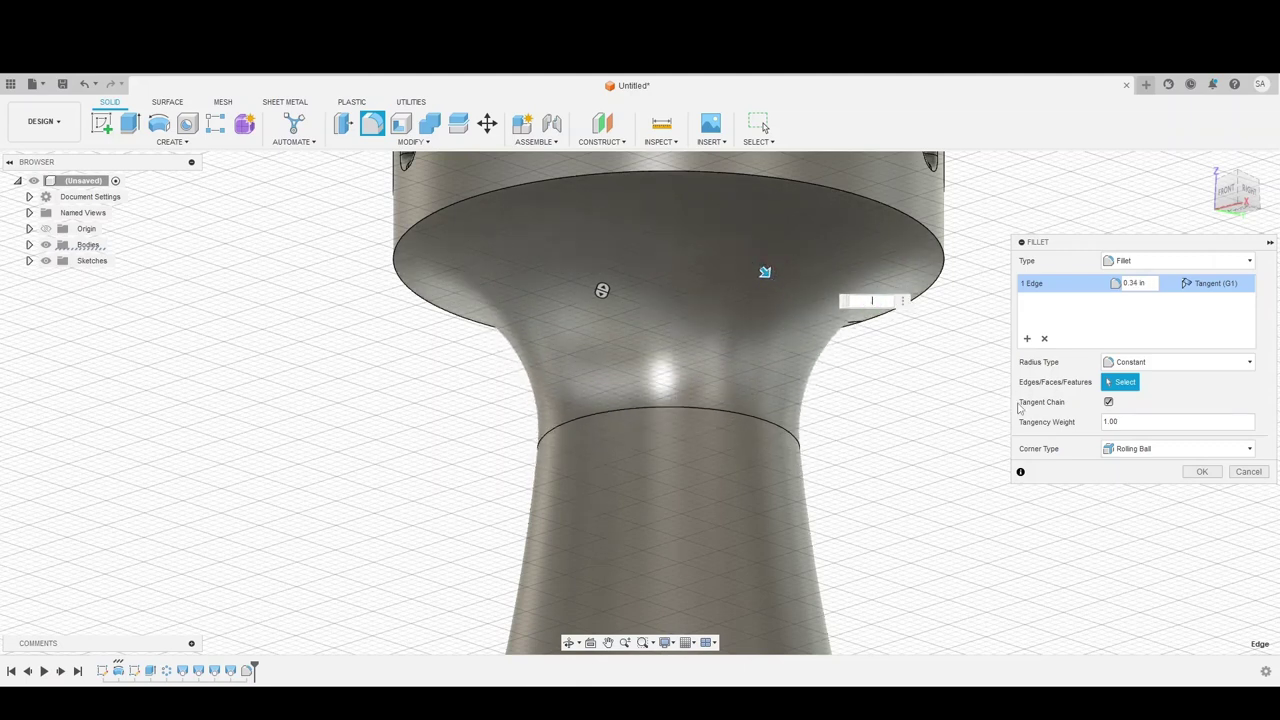
pyautogui.press('Return')
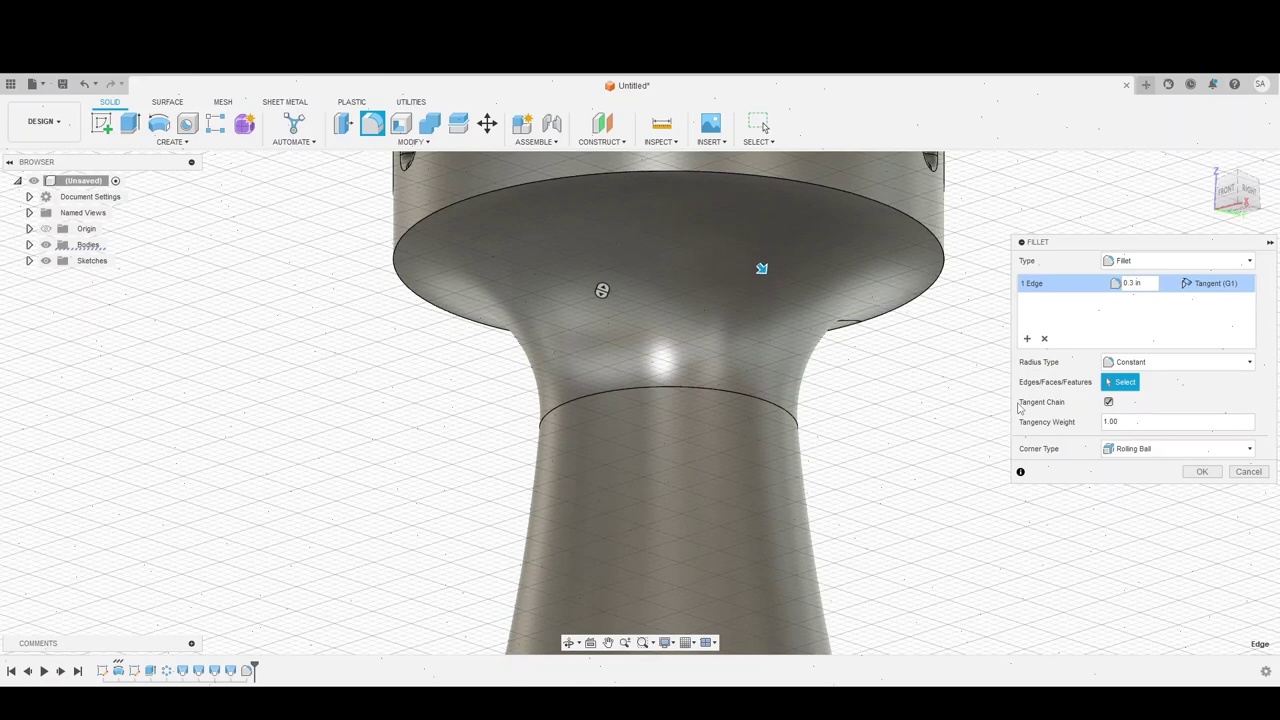
# Fillet the circular edge at the foot of the tapered stem, above the thin ring, with a radius of about 0.365 in
pyautogui.click(1208, 167)
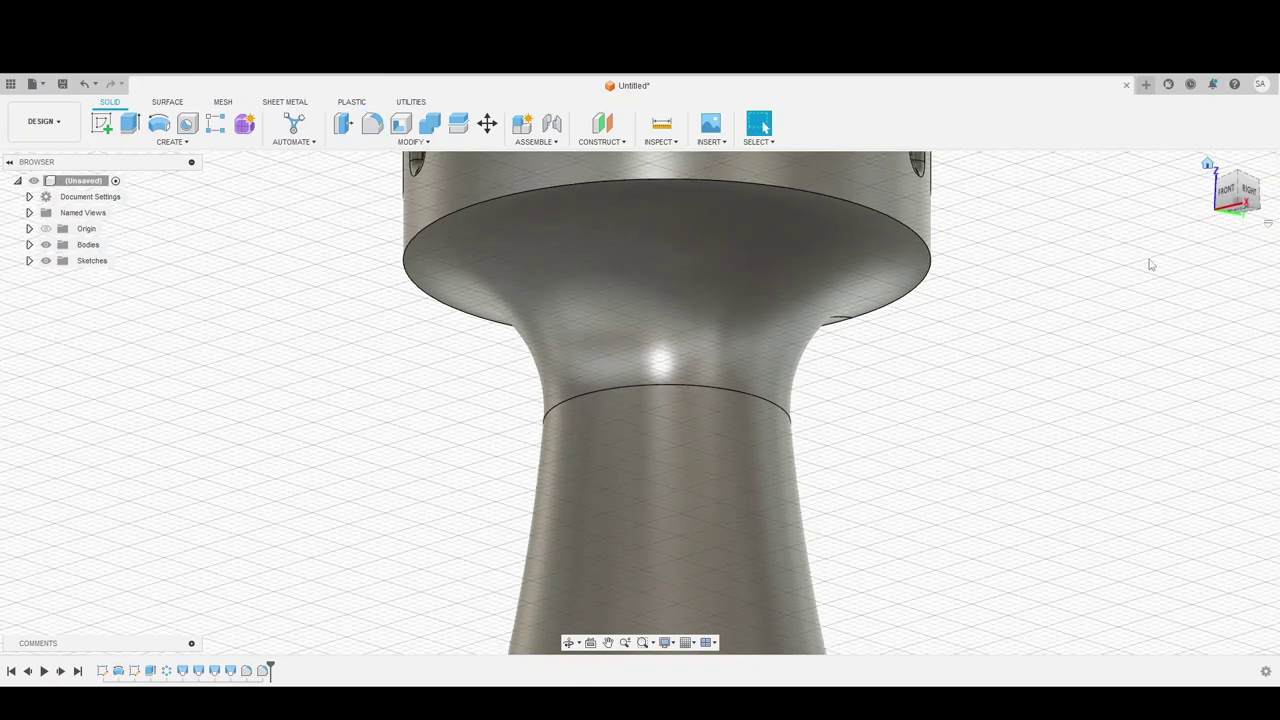
pyautogui.scroll(10, 543, 540)
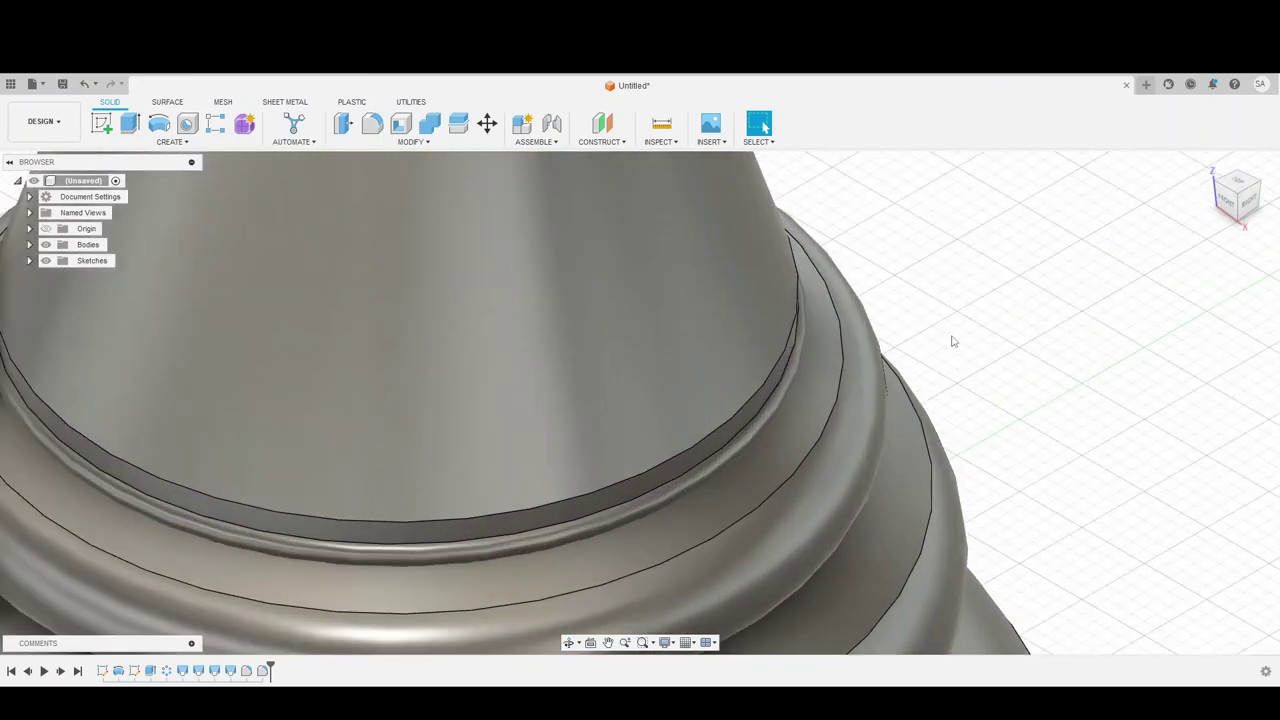
pyautogui.rightClick(952, 341)
pyautogui.click(954, 299)
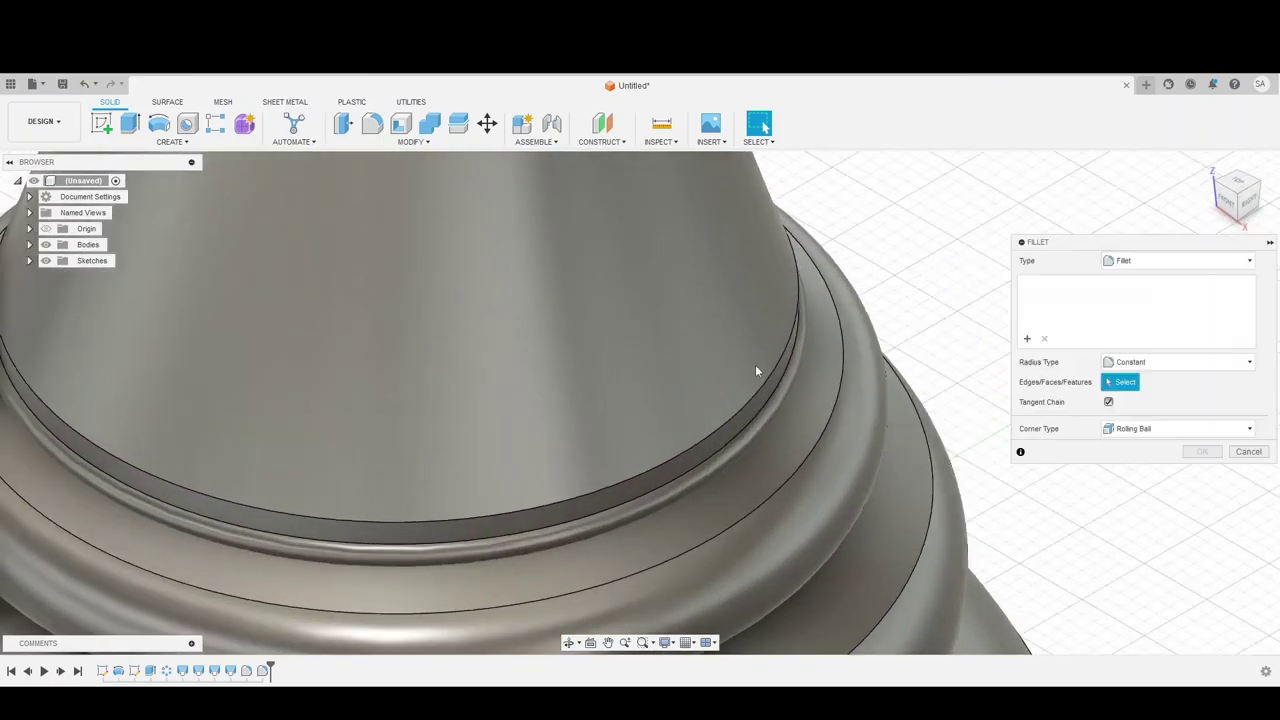
pyautogui.click(771, 376)
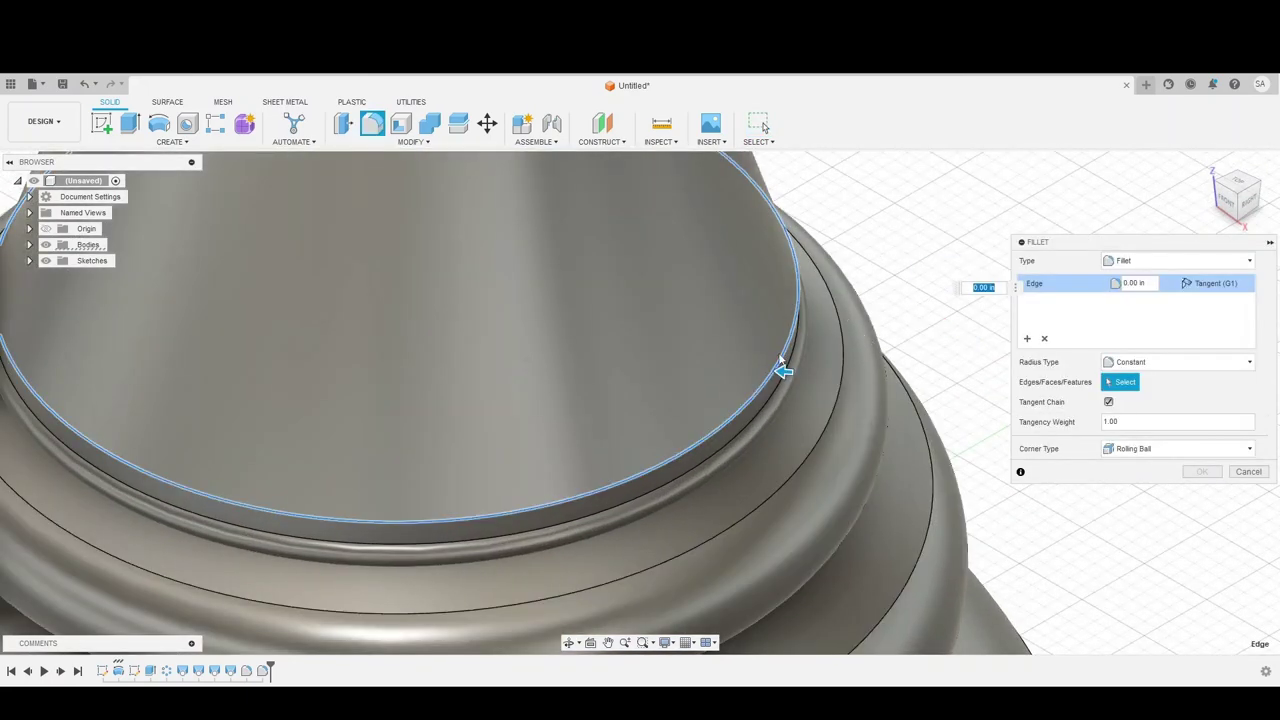
pyautogui.moveTo(785, 373)
pyautogui.mouseDown()
pyautogui.moveTo(763, 369)
pyautogui.moveTo(781, 372)
pyautogui.mouseUp()
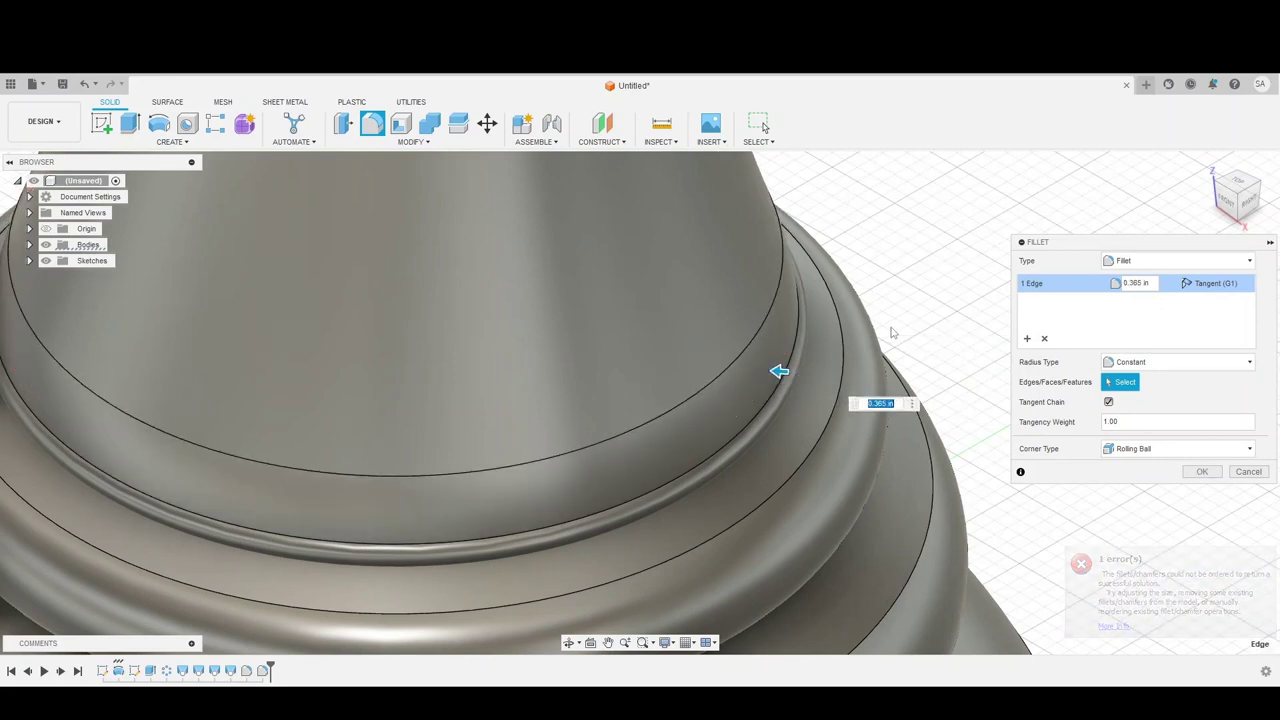
pyautogui.press('Return')
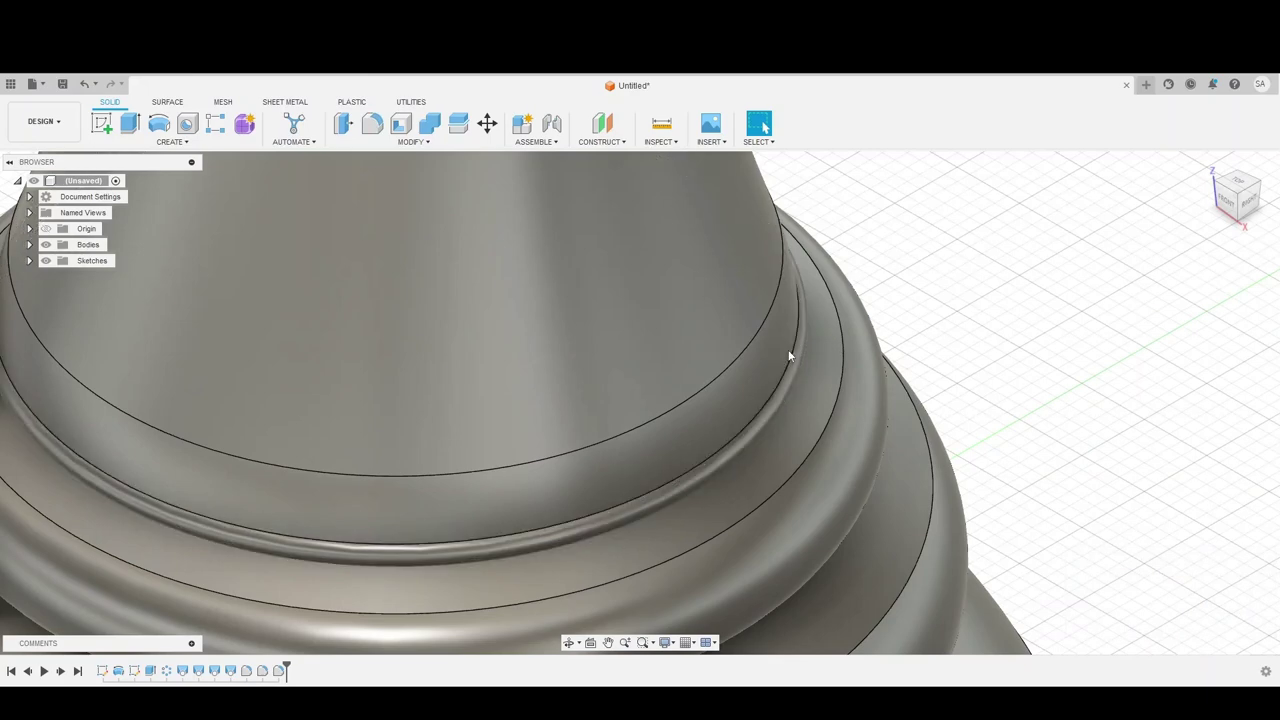
# Fillet the edge between the lower rounded ring and the flared base with a radius of about 0.96 in
pyautogui.scroll(-5, 938, 360)
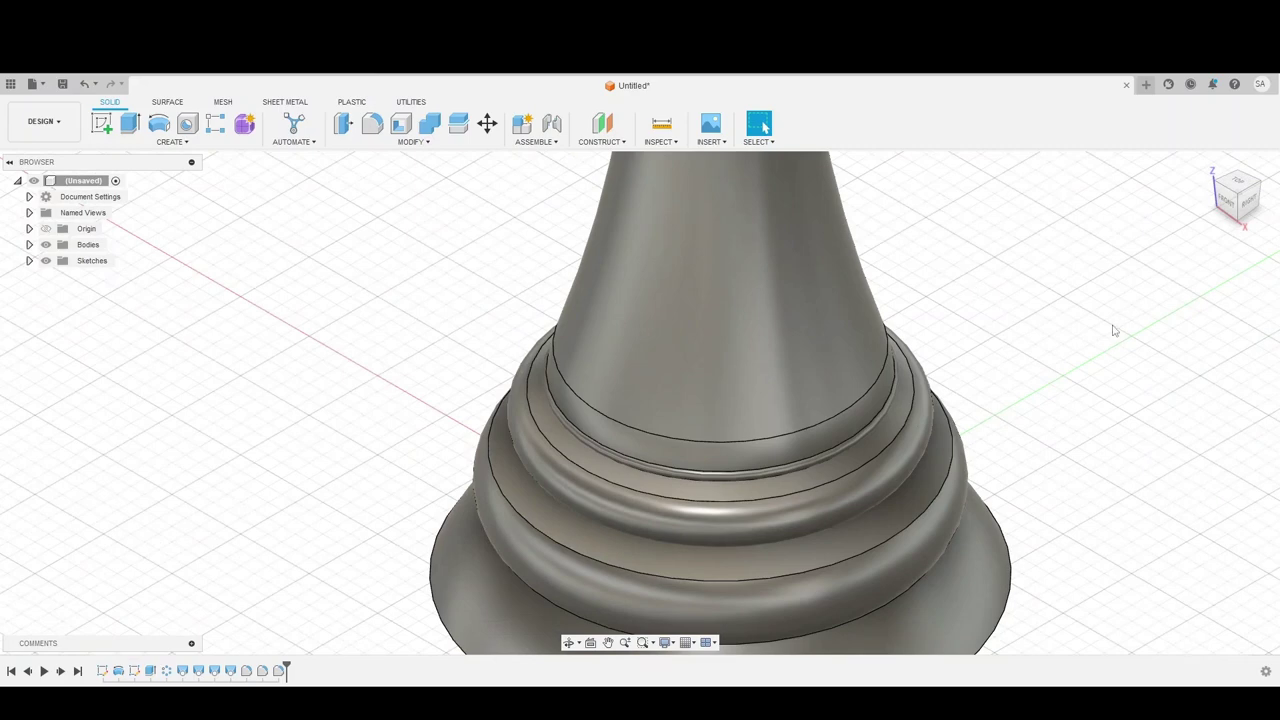
pyautogui.moveTo(993, 342); pyautogui.dragTo(825, 143, button='middle')
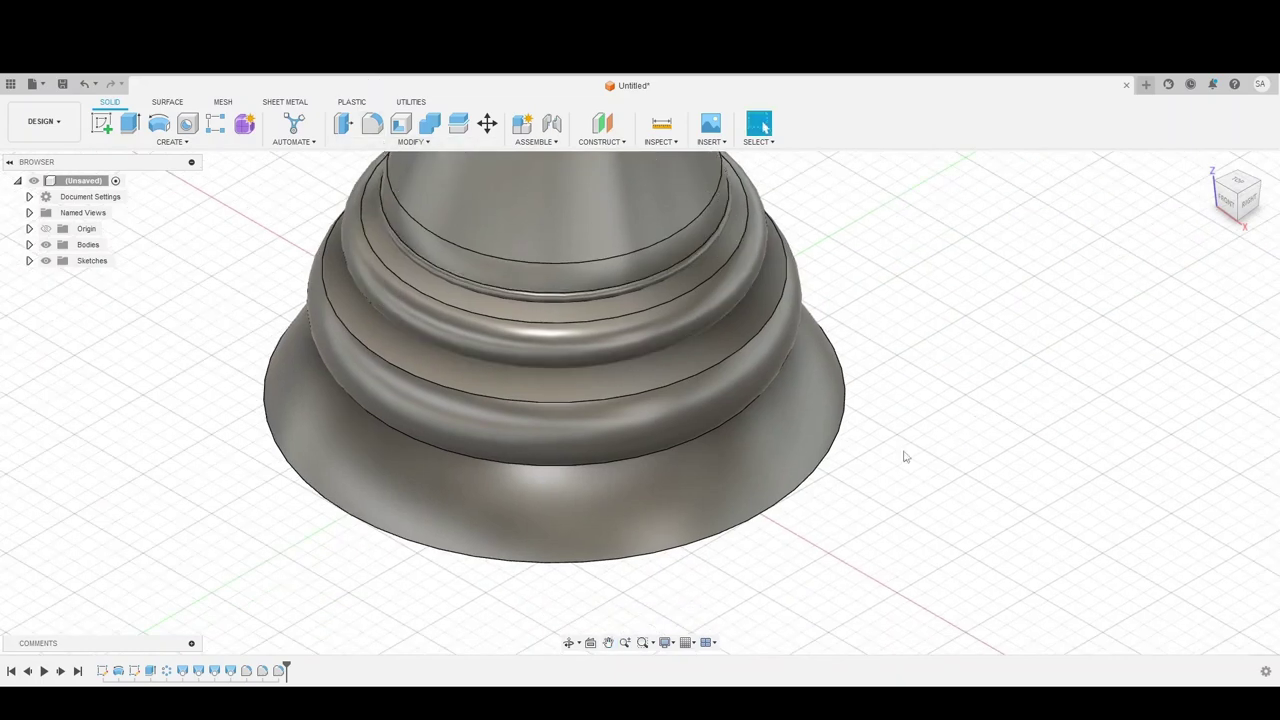
pyautogui.scroll(3, 850, 490)
pyautogui.scroll(1, 925, 517)
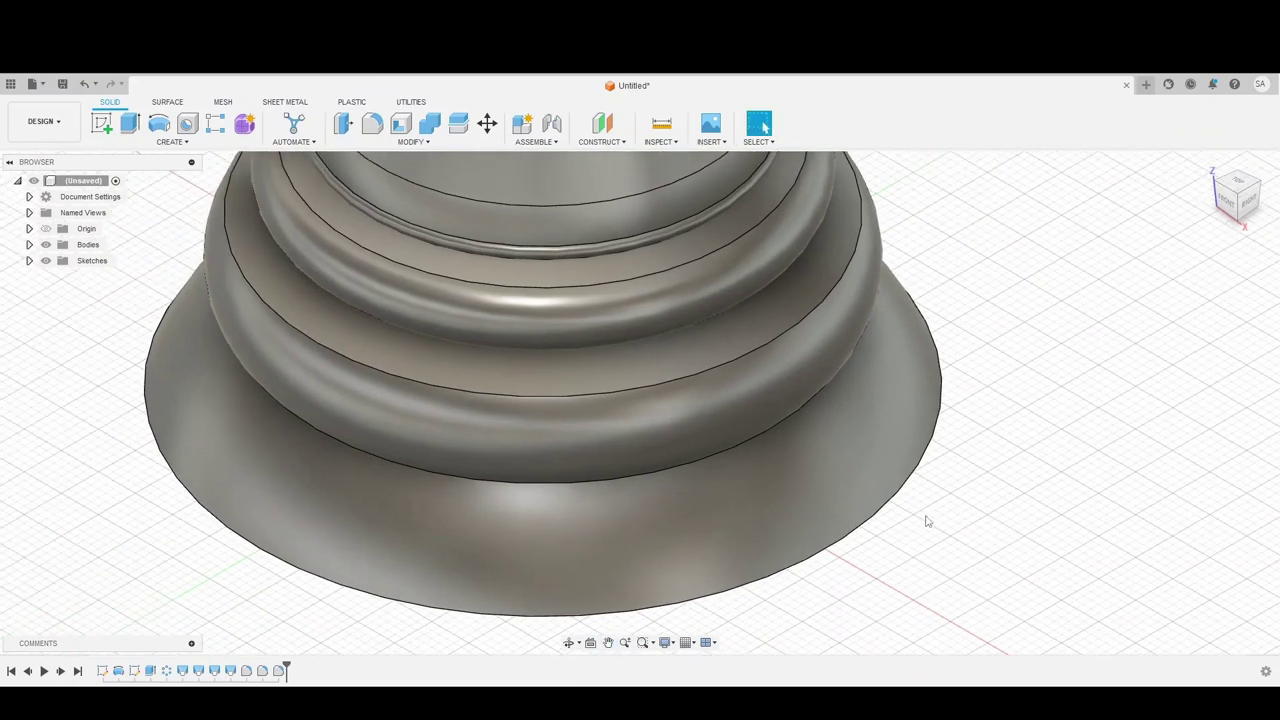
pyautogui.rightClick(1015, 491)
pyautogui.click(1019, 449)
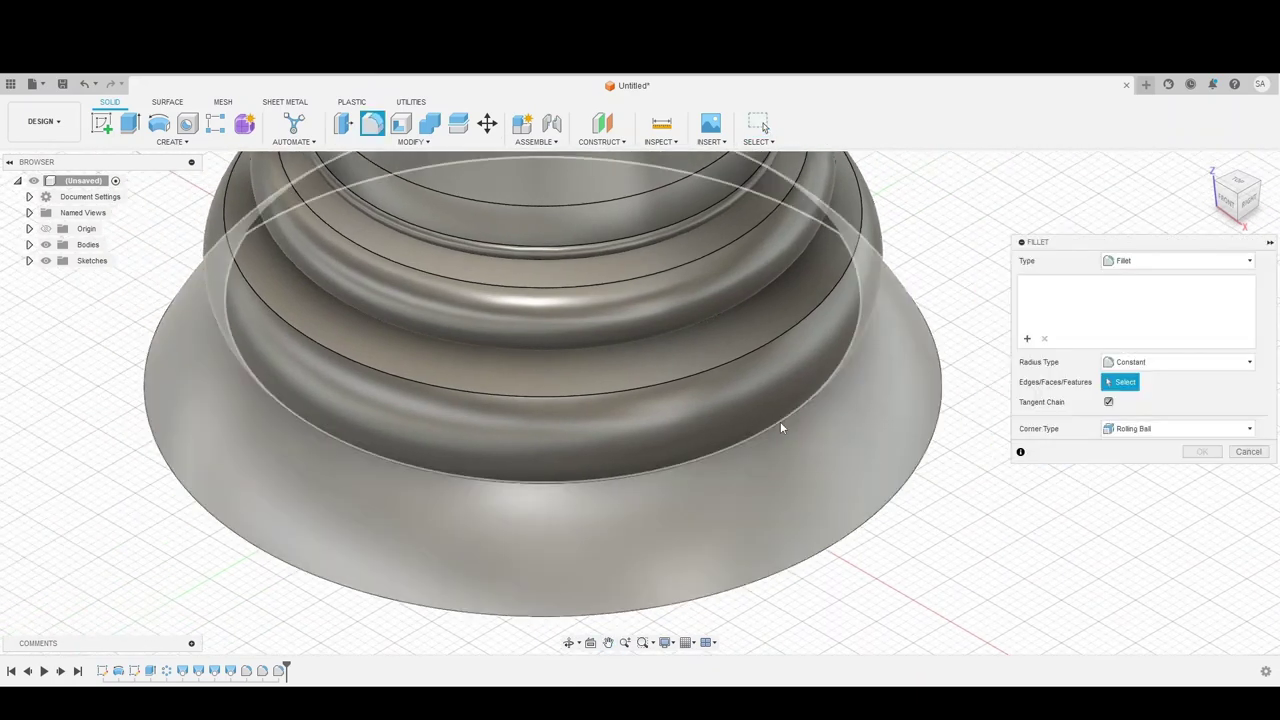
pyautogui.click(782, 421)
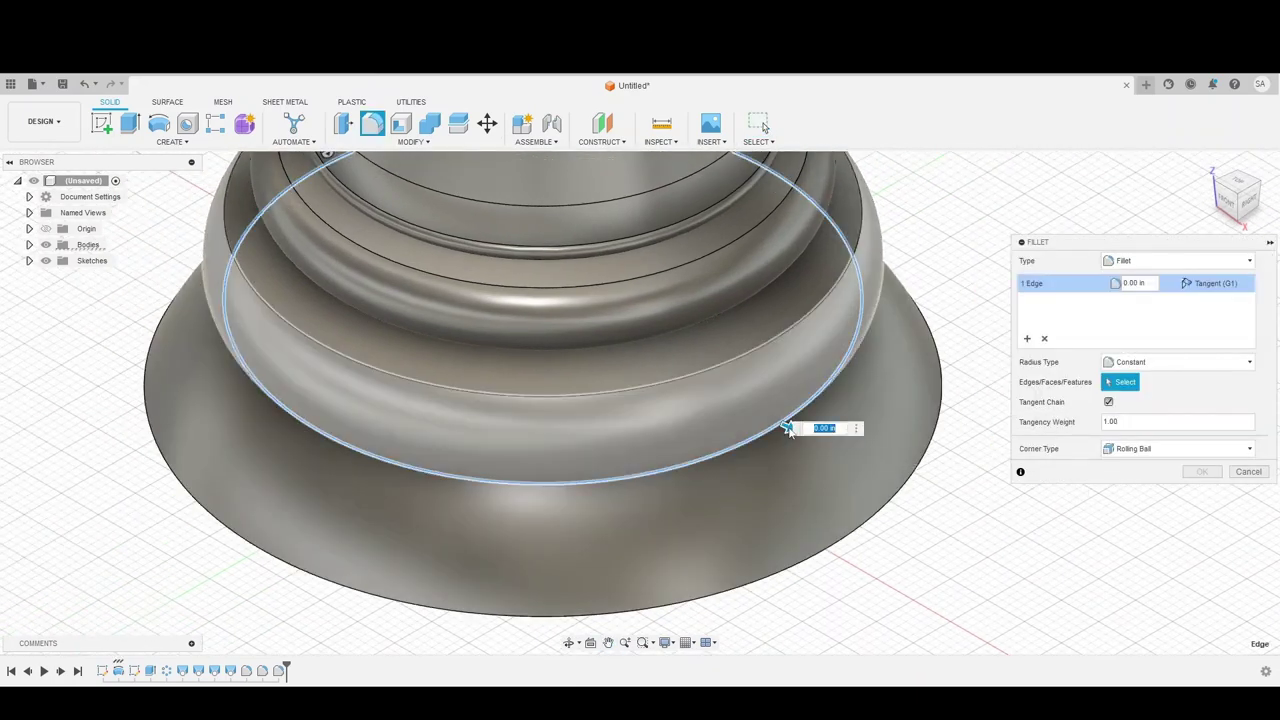
pyautogui.moveTo(788, 428); pyautogui.dragTo(964, 460)
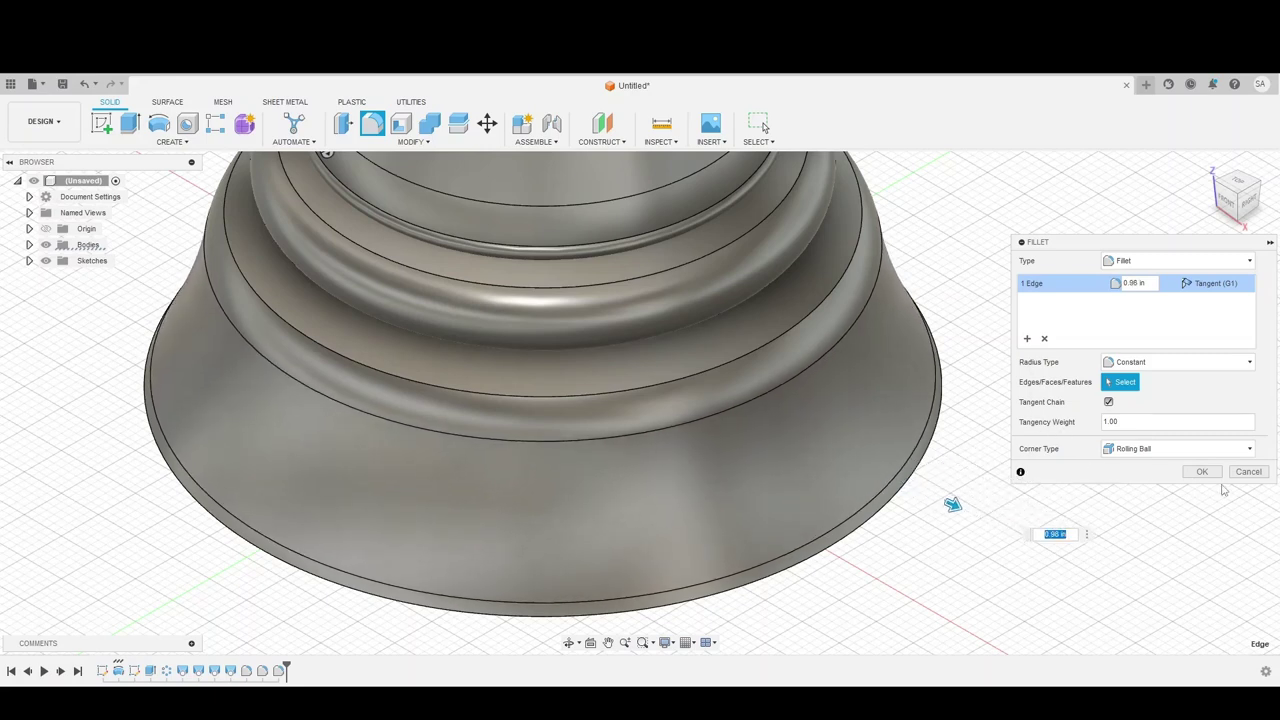
pyautogui.press('Return')
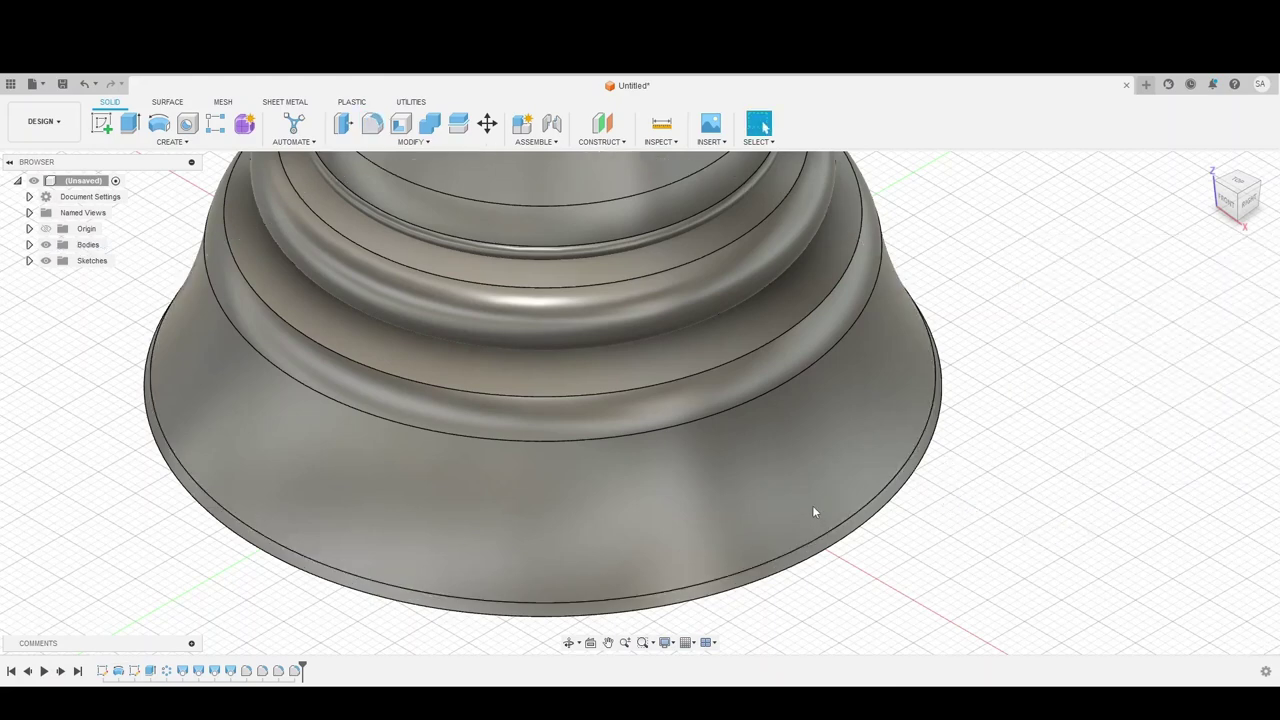
# Fillet the circular outer edge at the top of the flared base's upper rim with a 0.09 in radius
pyautogui.scroll(-3, 812, 505)
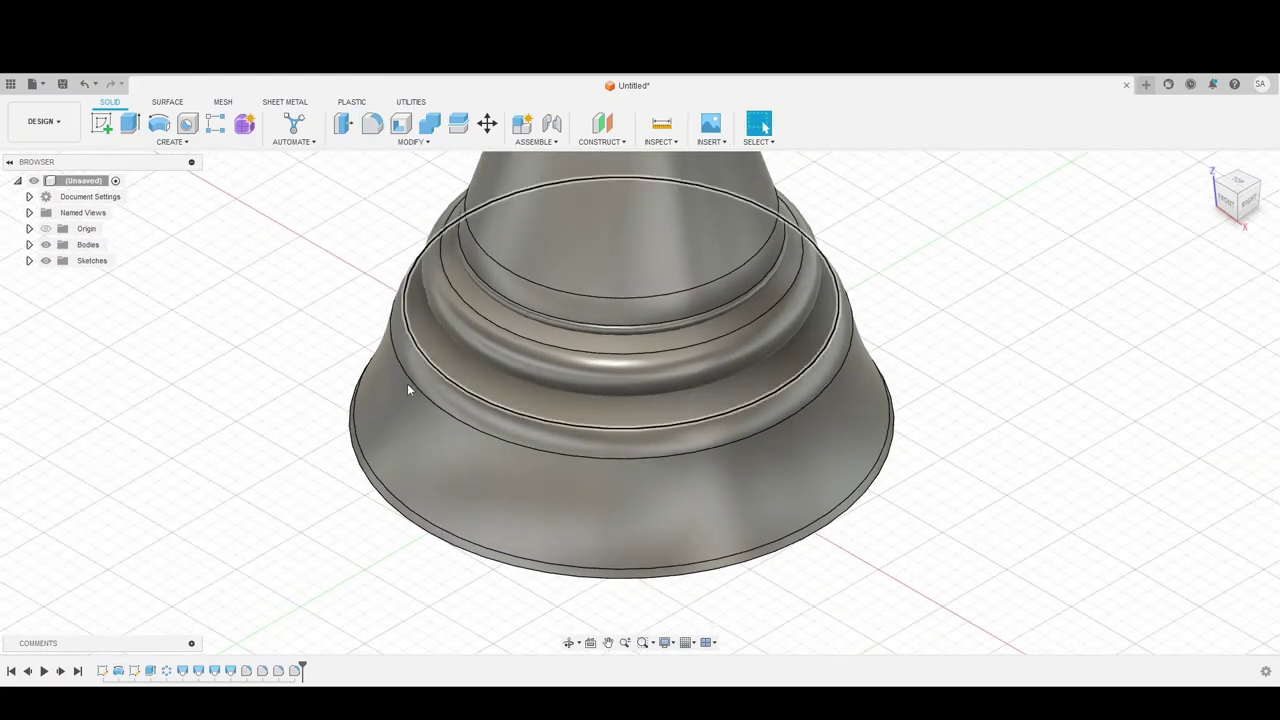
pyautogui.rightClick(283, 343)
pyautogui.click(285, 298)
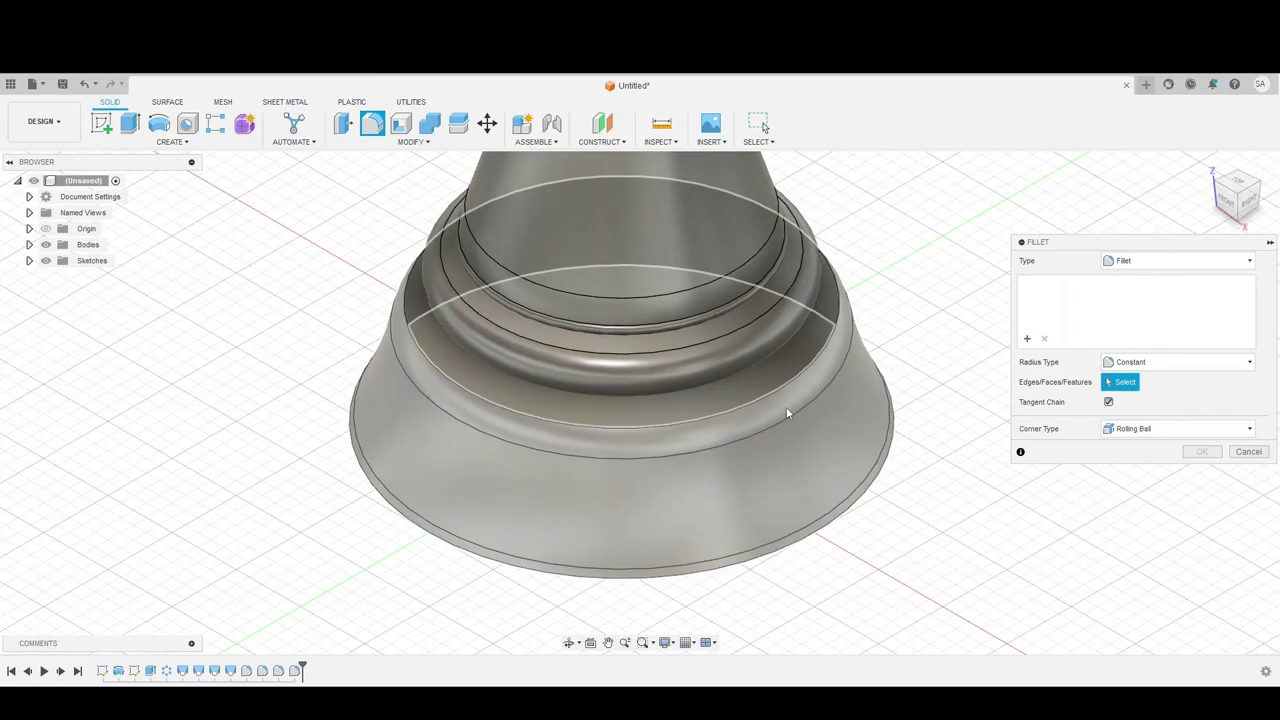
pyautogui.click(801, 374)
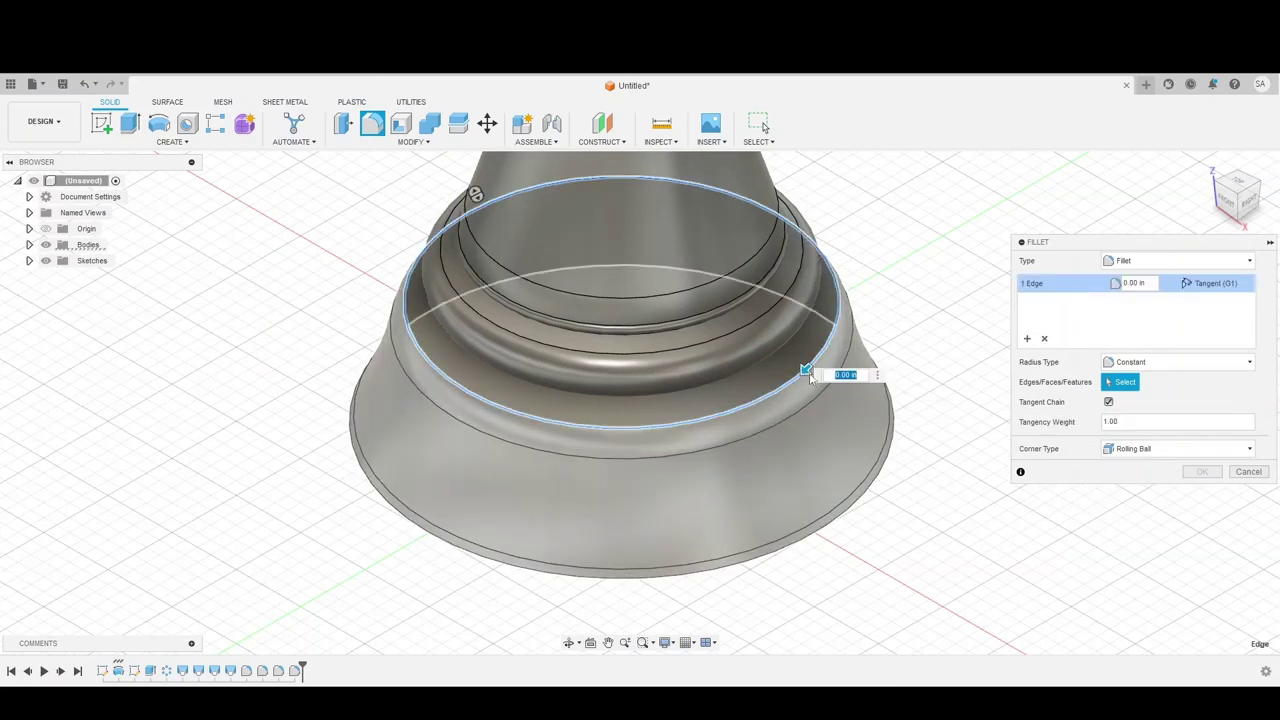
pyautogui.moveTo(810, 376); pyautogui.dragTo(808, 366)
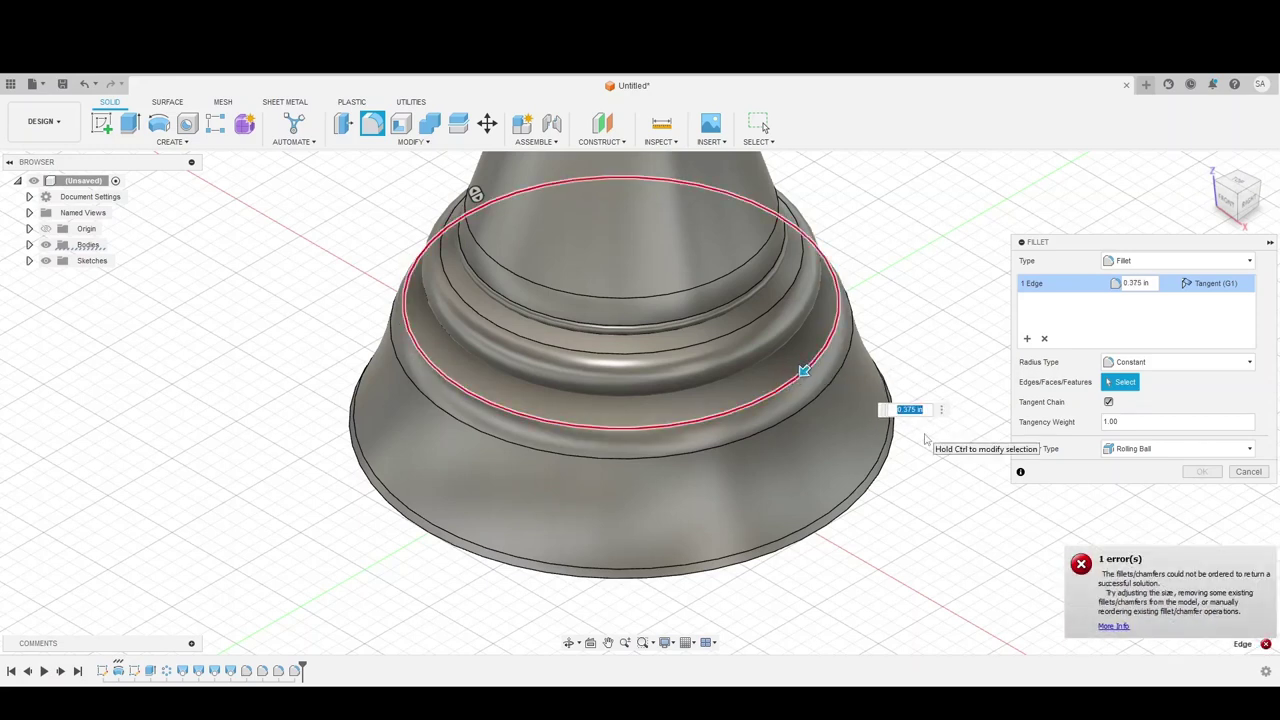
pyautogui.press('Return')
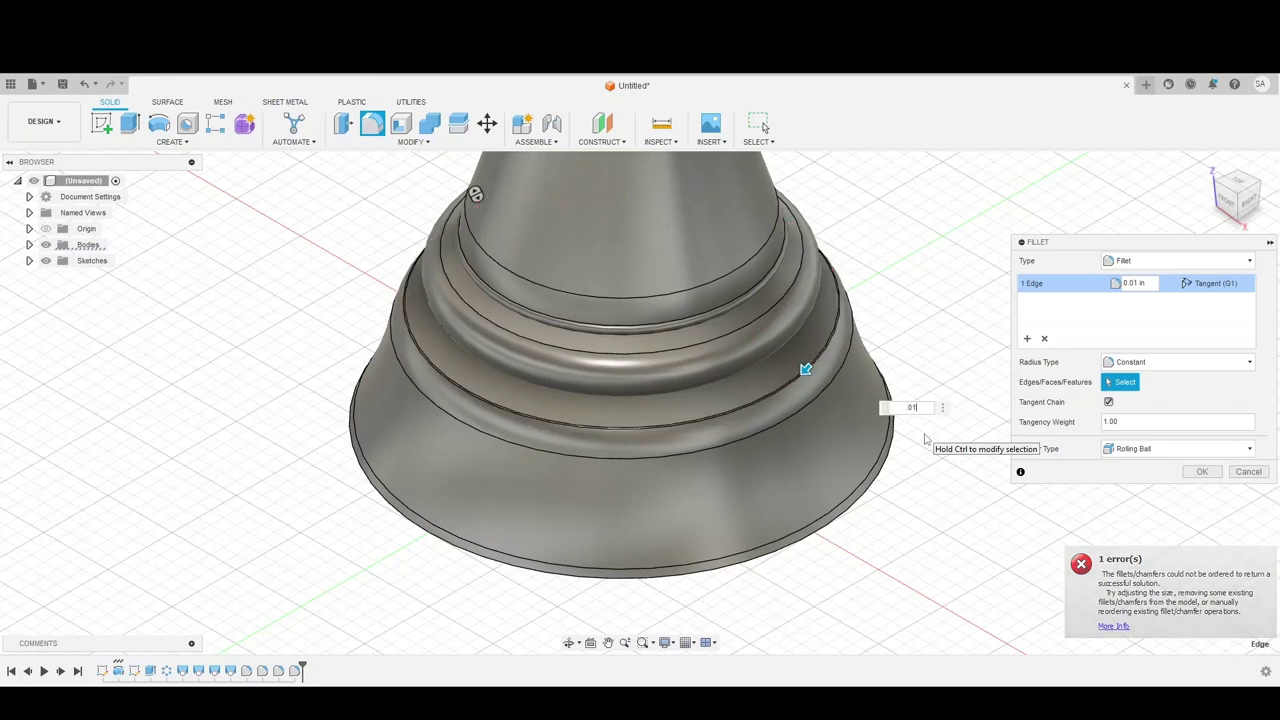
pyautogui.write('.02')
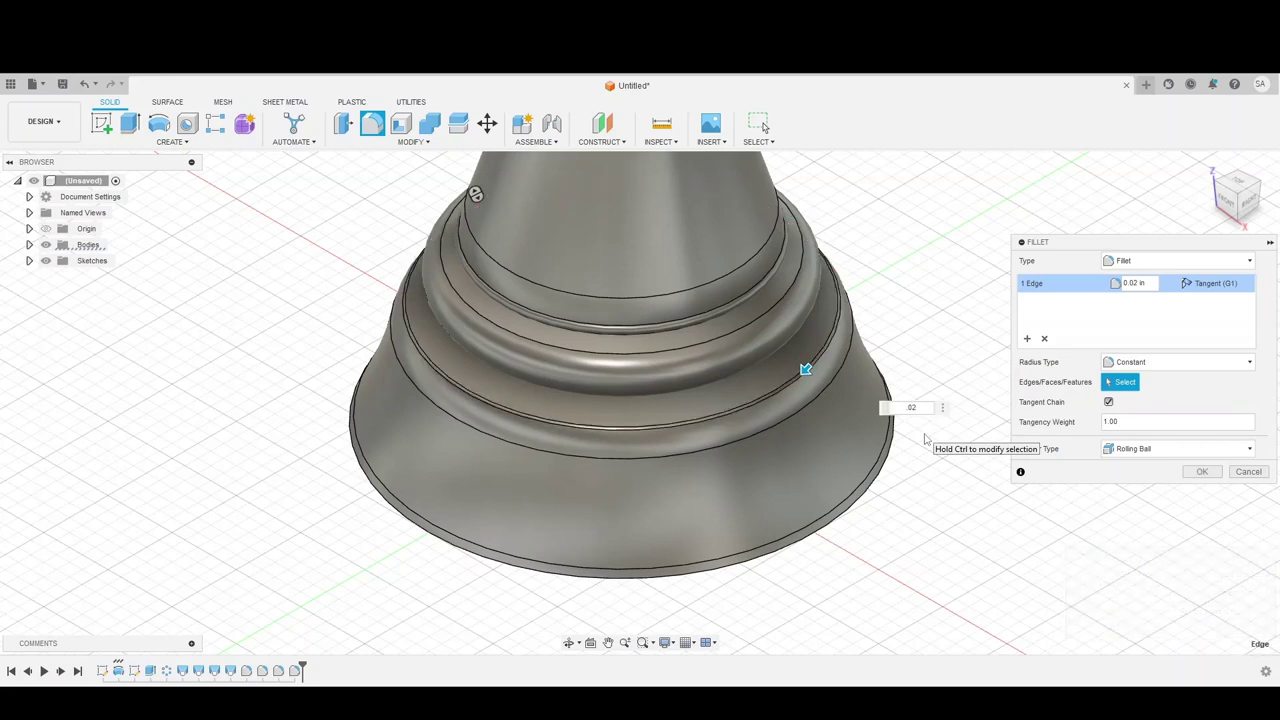
pyautogui.press('BackSpace')
pyautogui.write('3')
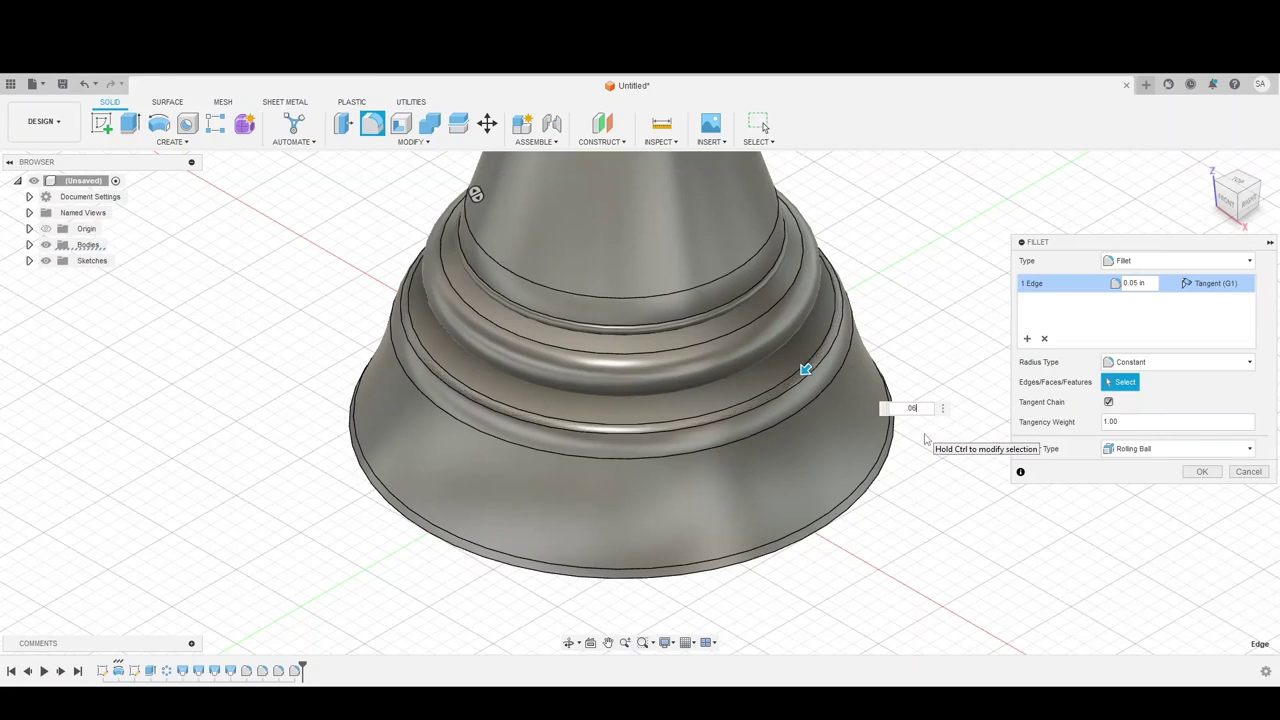
pyautogui.press('BackSpace')
pyautogui.write('6')
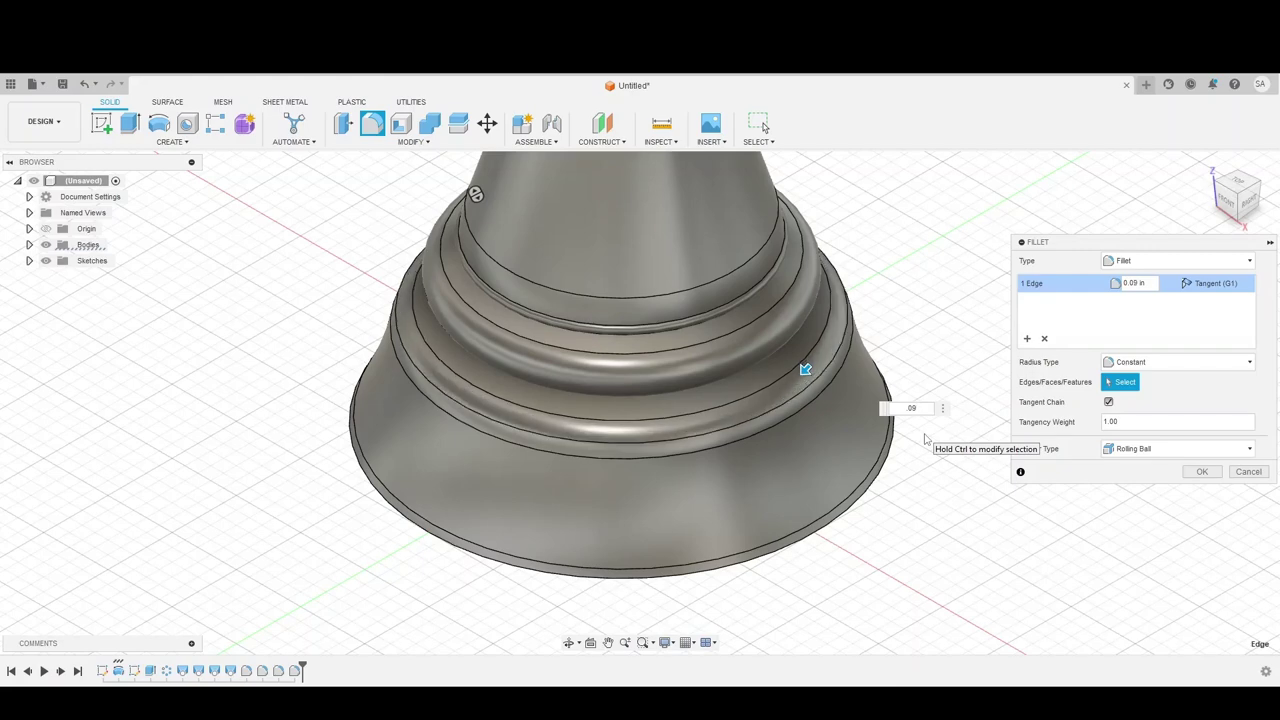
pyautogui.press('Return')
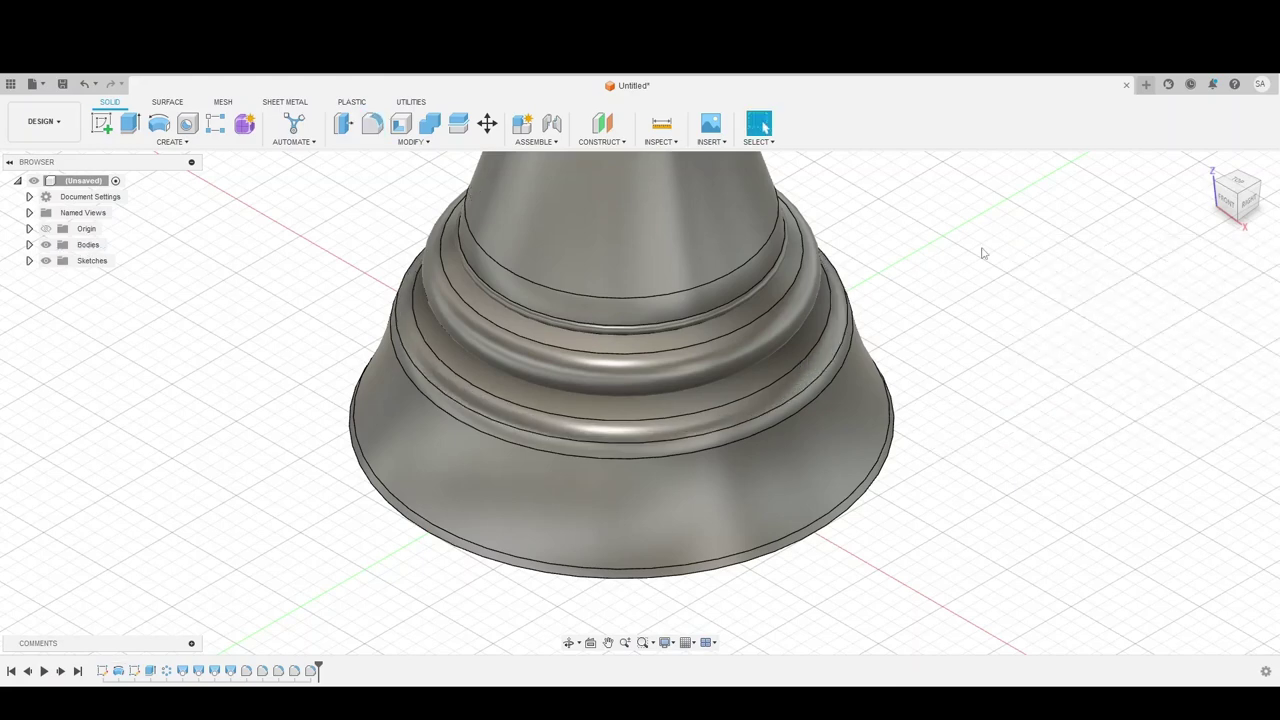
# Show the whole rook in a shaded visual style without edge lines and inspect it from a lower side angle and the home view
pyautogui.click(1208, 165)
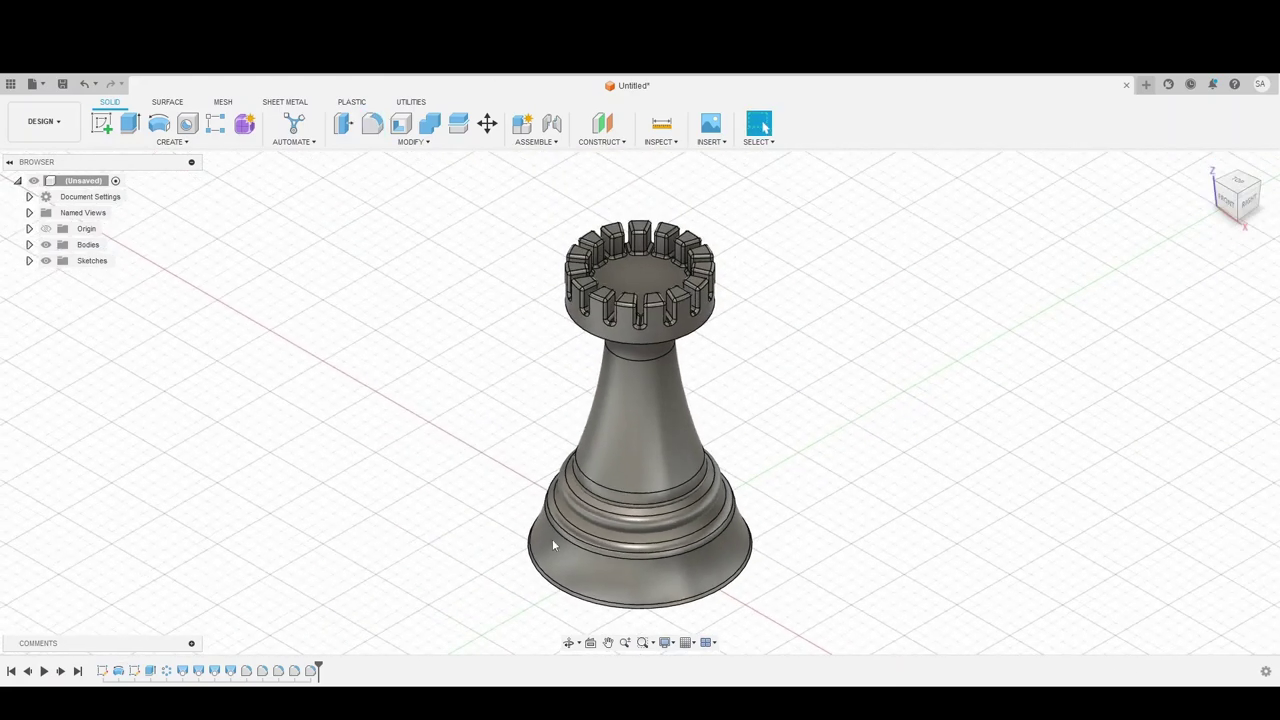
pyautogui.click(666, 643)
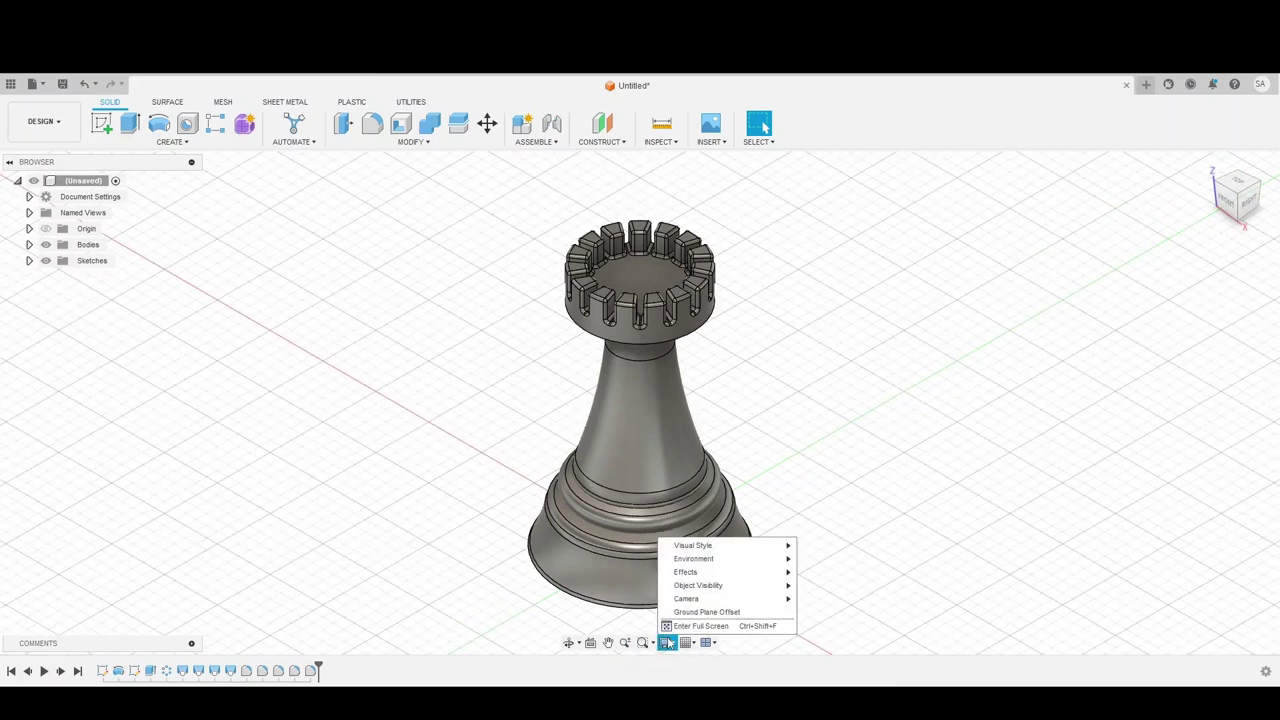
pyautogui.moveTo(765, 546)
pyautogui.click(820, 549)
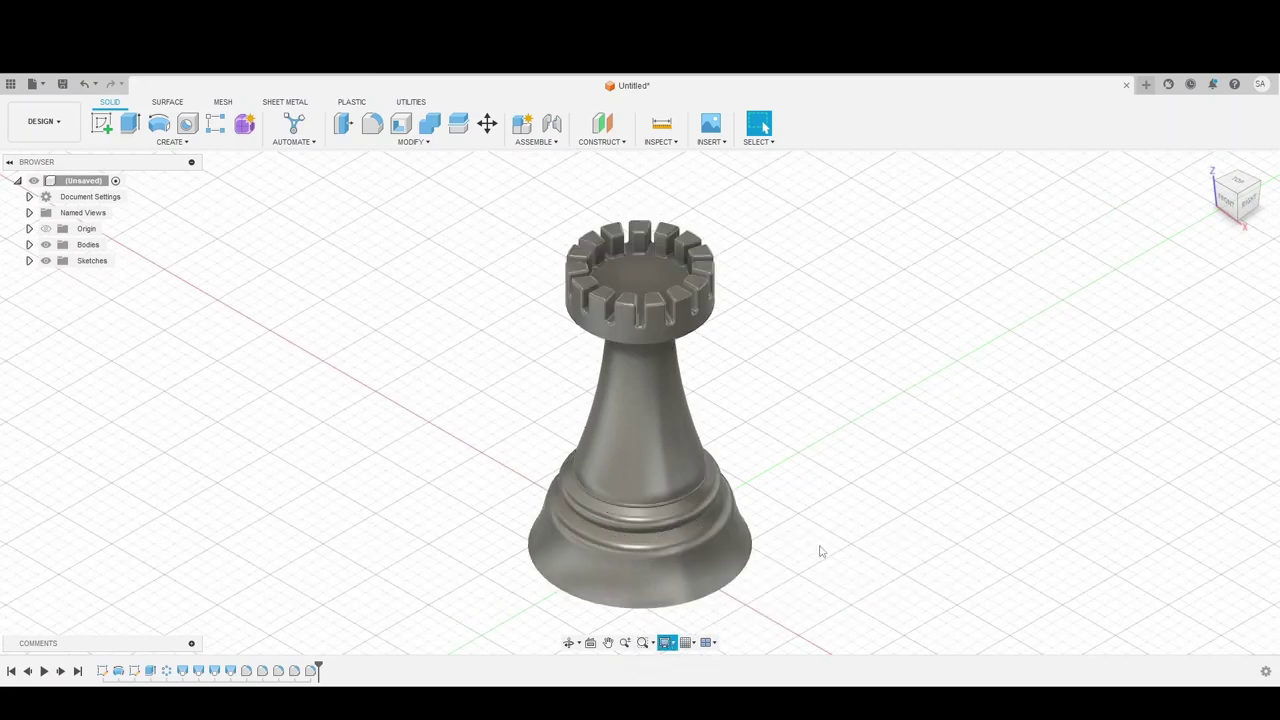
pyautogui.moveTo(1242, 202)
pyautogui.mouseDown()
pyautogui.moveTo(1190, 170)
pyautogui.moveTo(1110, 208)
pyautogui.moveTo(1144, 200)
pyautogui.moveTo(1178, 214)
pyautogui.moveTo(1194, 171)
pyautogui.mouseUp()
pyautogui.click(1209, 164)
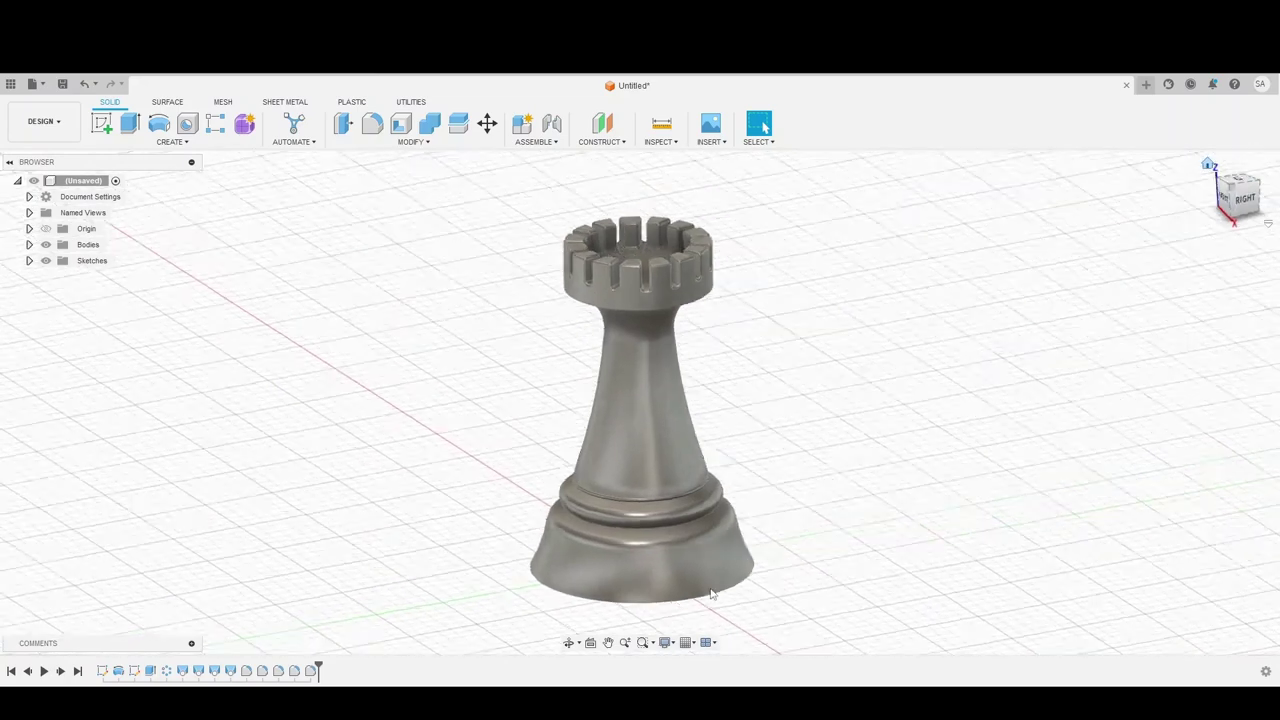
# Restore the shaded visual style with visible edges on the rook
pyautogui.click(668, 643)
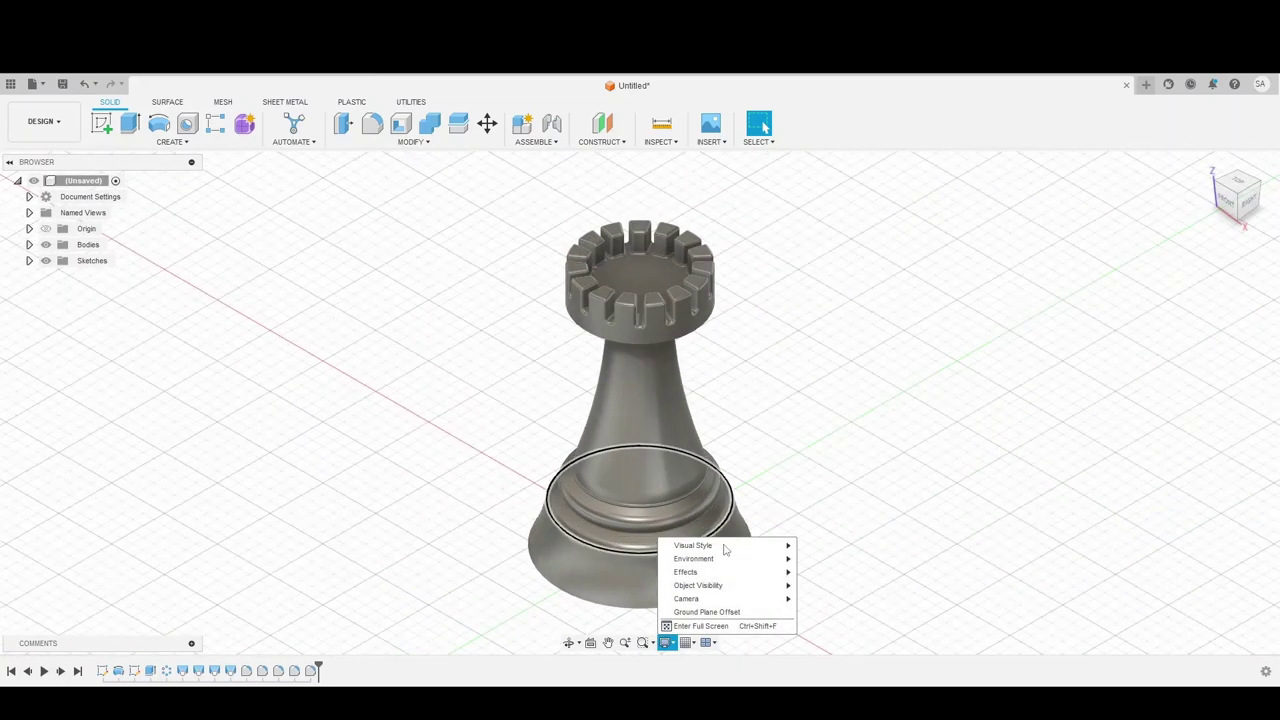
pyautogui.moveTo(760, 548)
pyautogui.click(829, 573)
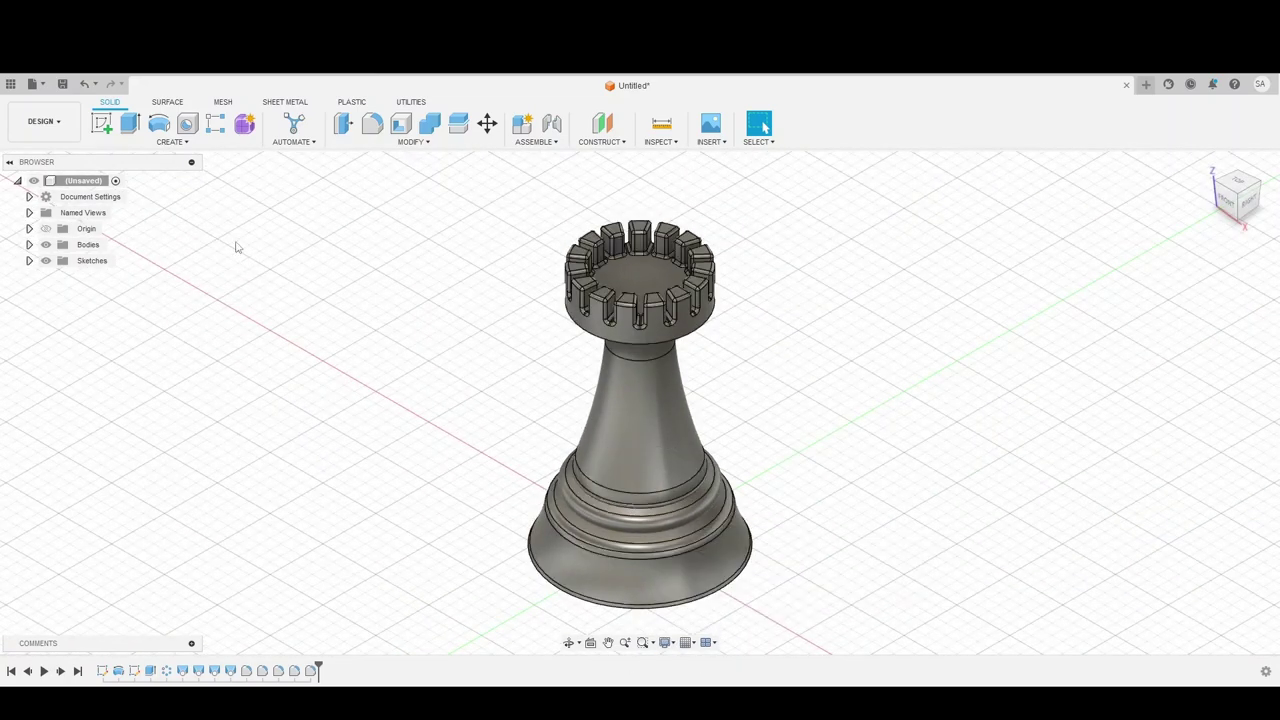
# Save the design as Rook in the Board Games location
pyautogui.click(62, 85)
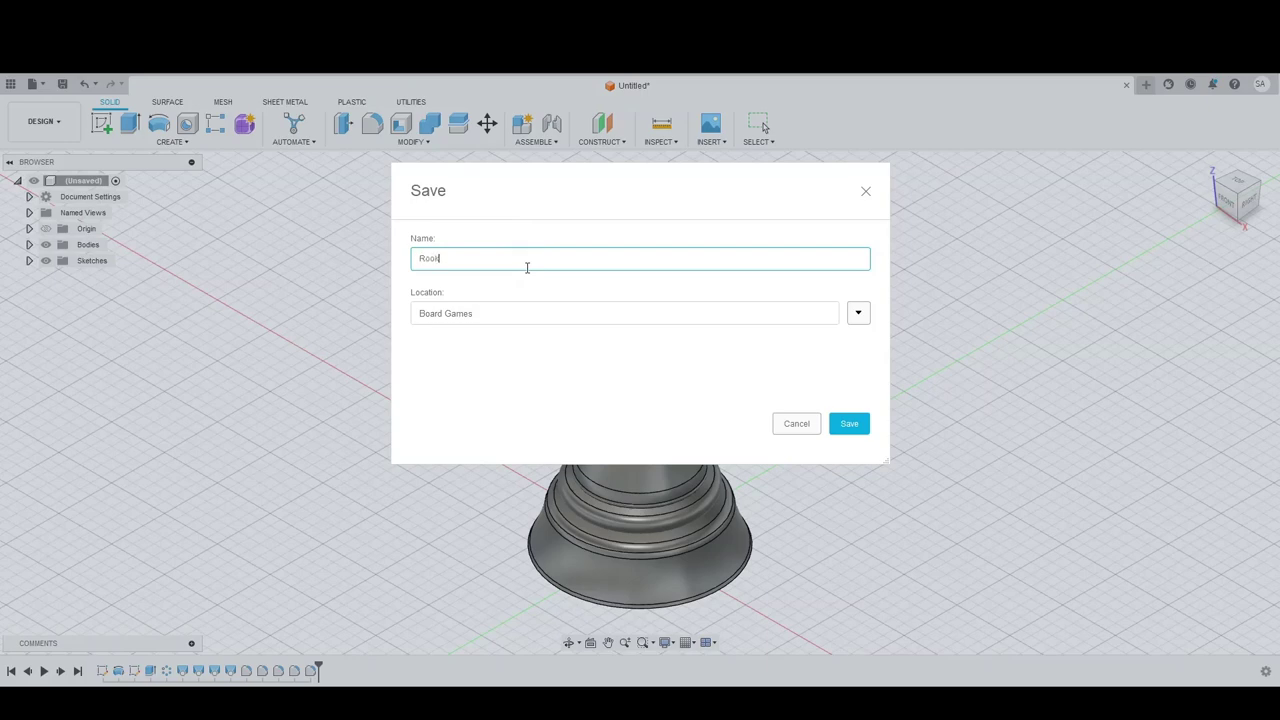
pyautogui.press('Return')
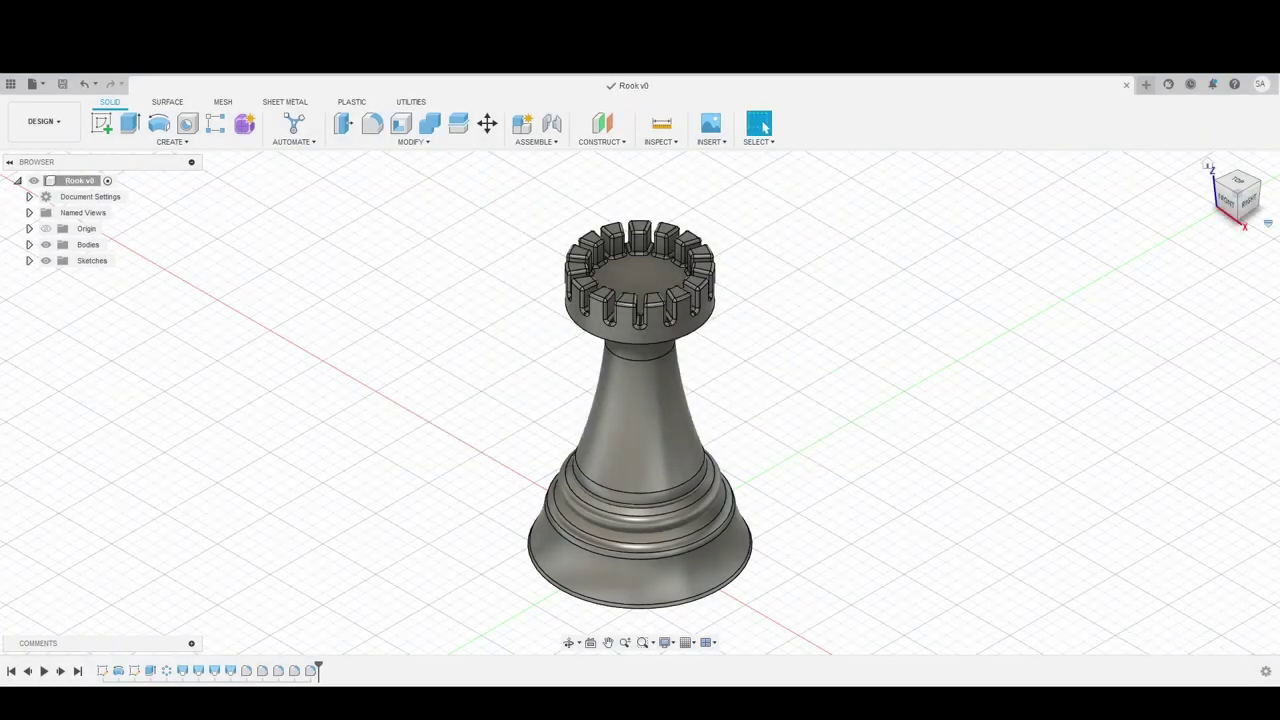